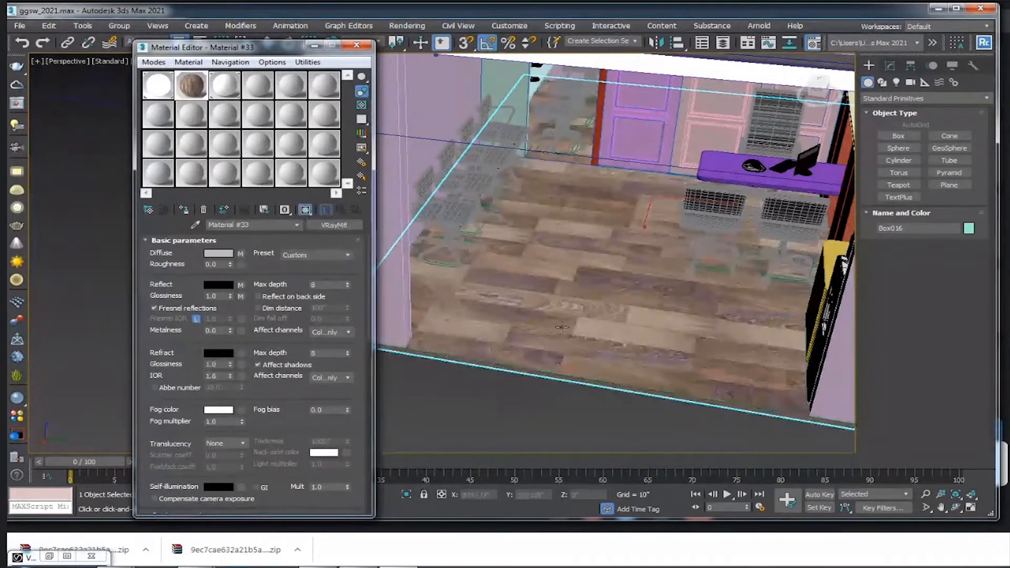
- Add a UVW Map modifier to the wood-textured floor box
scroll(712, 293, "down", 10)
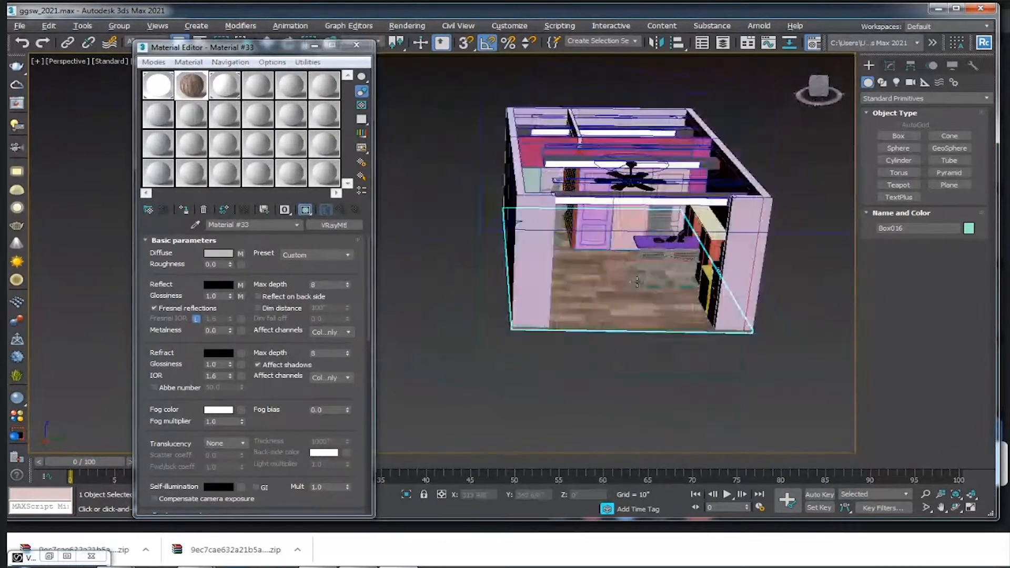
middle_click_drag(681, 289, 578, 292, "alt")
scroll(489, 292, "up", 10)
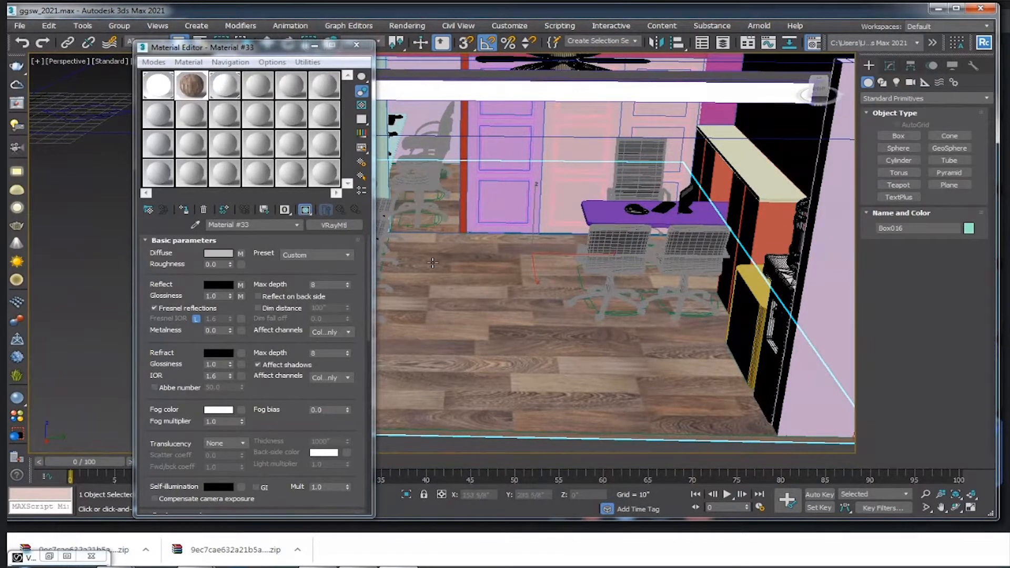
scroll(564, 332, "up", 5)
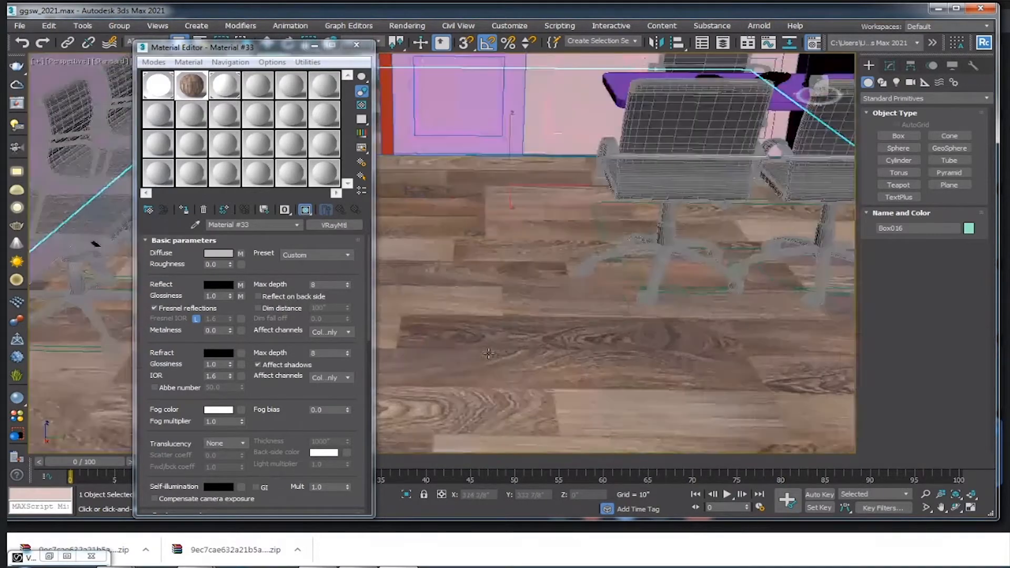
scroll(542, 366, "down", 8)
scroll(499, 294, "up", 4)
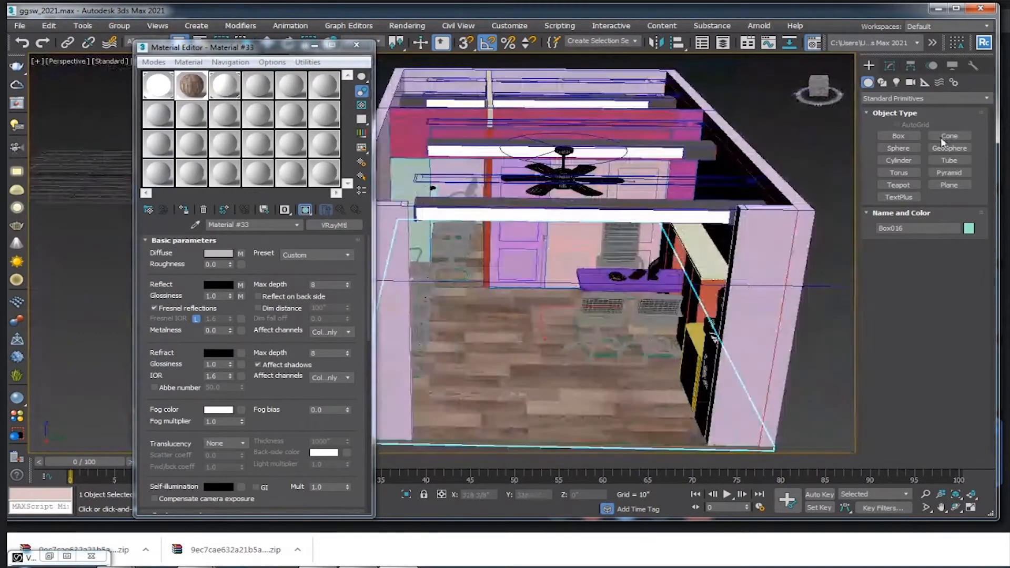
left_click(890, 65)
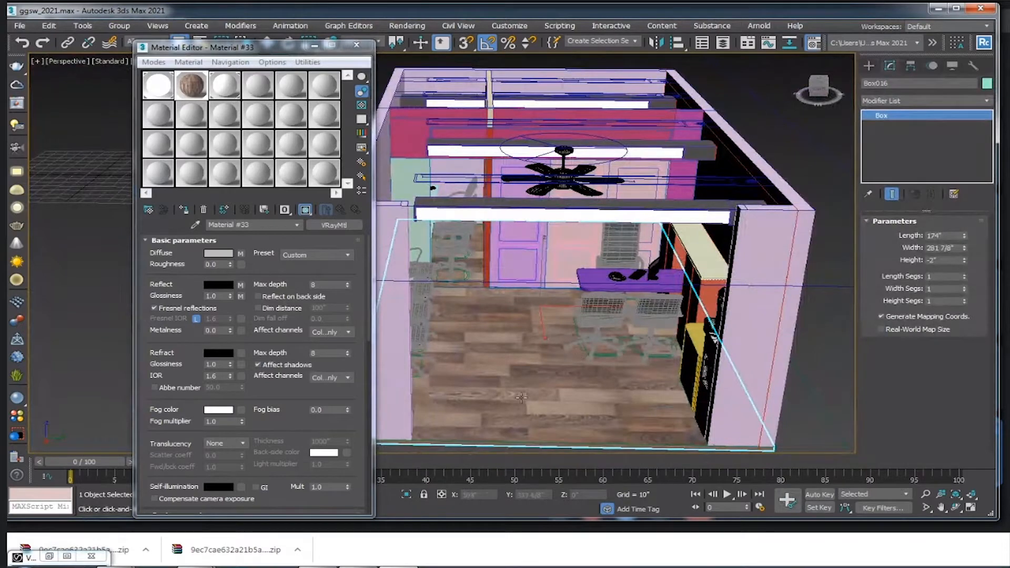
left_click(924, 100)
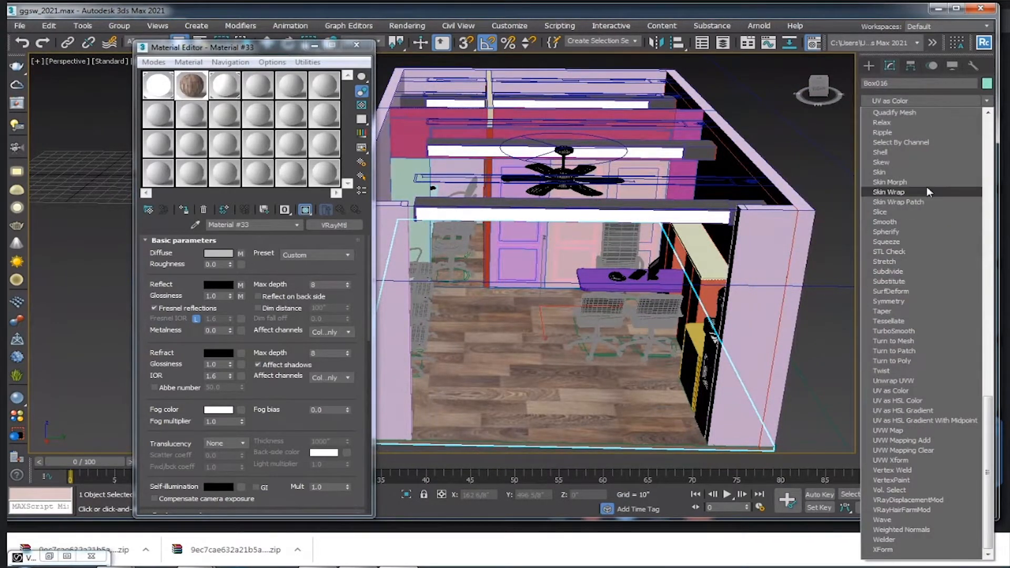
left_click(956, 102)
left_click(955, 101)
type("uvw")
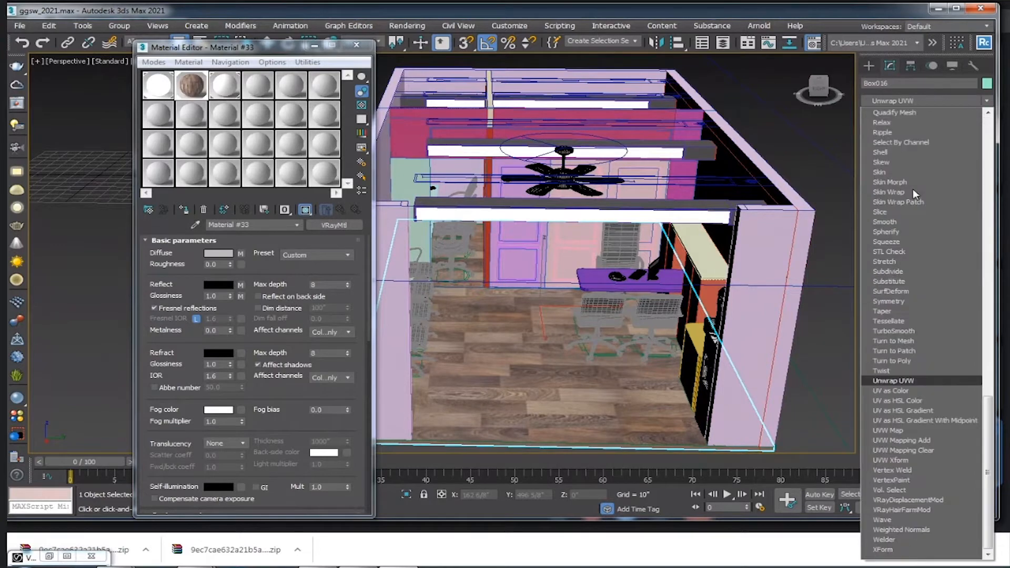
left_click(911, 429)
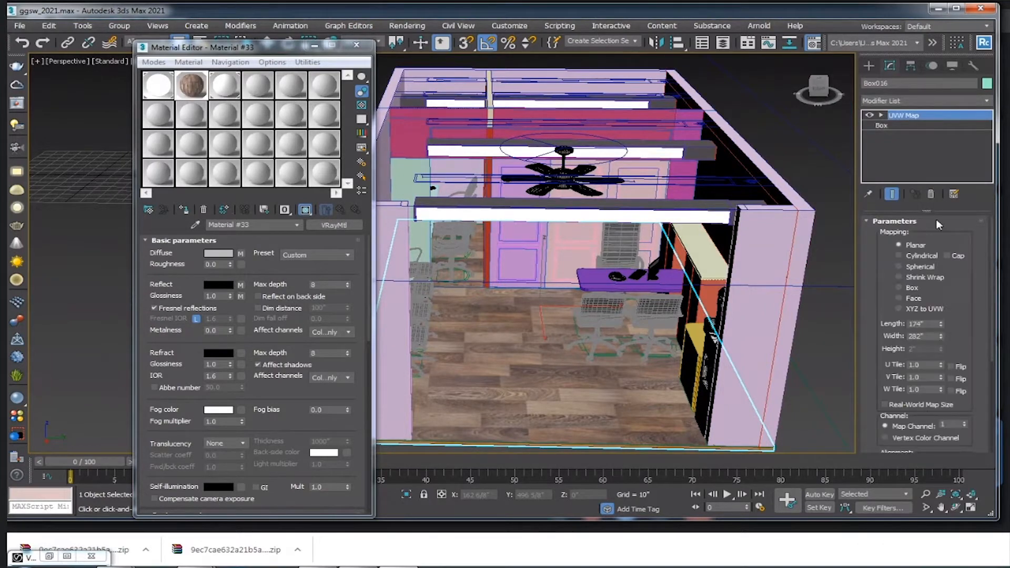
- Rotate the floor's UVW Map gizmo about its vertical axis so the planks run toward the back of the room
left_click(882, 115)
left_click(904, 125)
key("e")
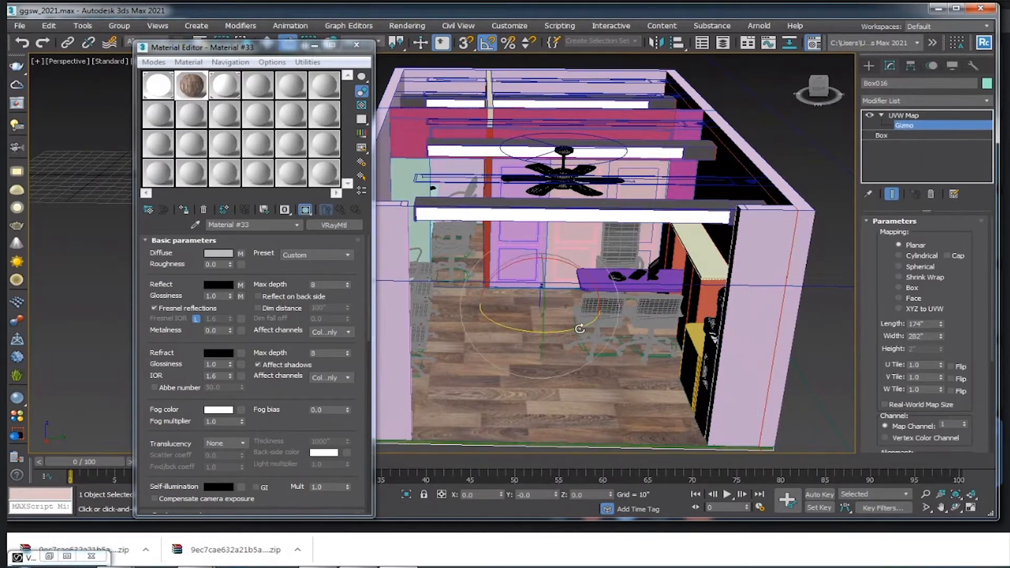
left_click_drag(579, 328, 549, 328)
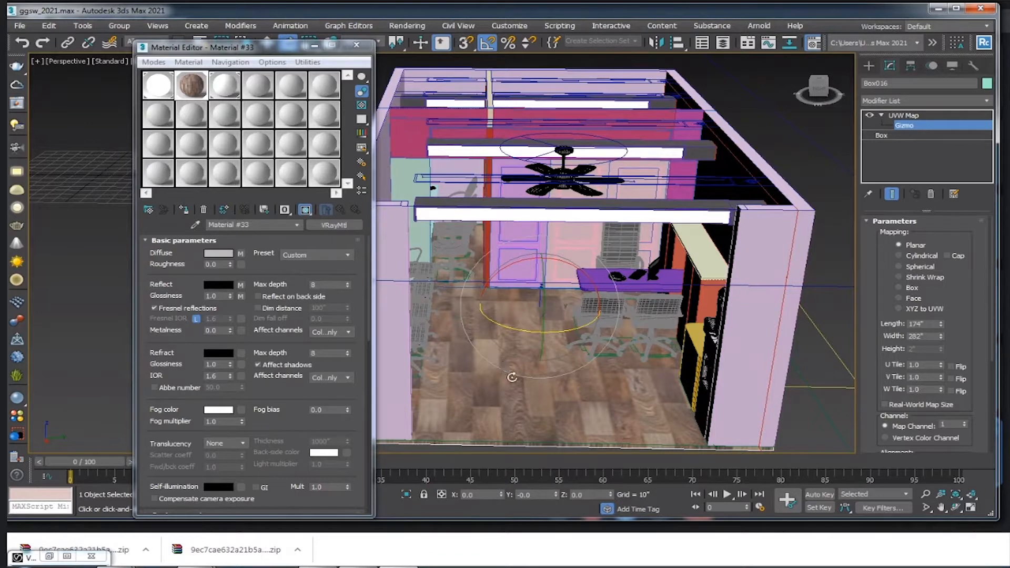
- Switch the floor's UVW mapping type to Box
left_click(899, 288)
scroll(555, 299, "down", 5)
scroll(533, 308, "up", 3)
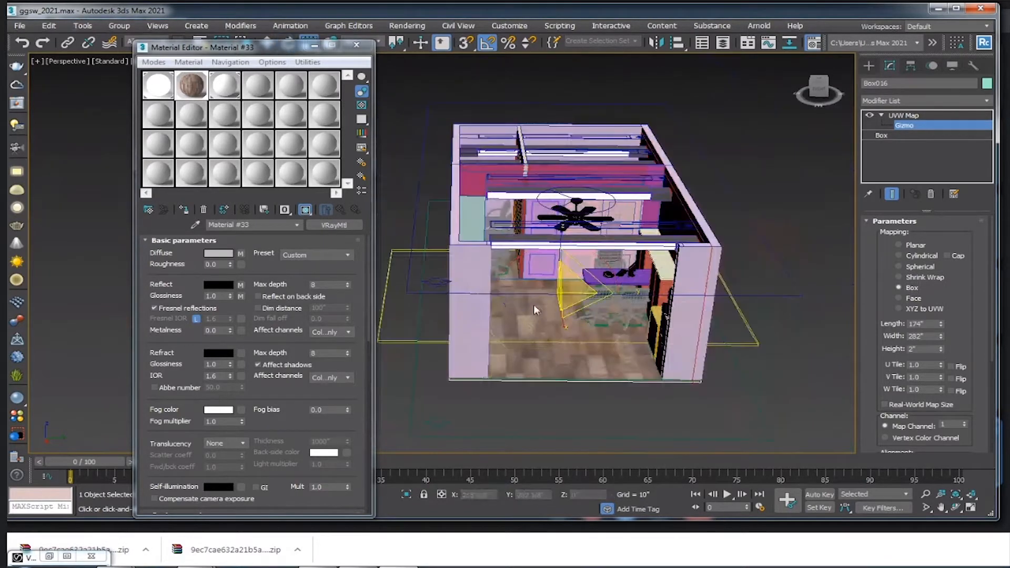
- Scale the floor's mapping gizmo to make the planks narrower, leave gizmo editing and deselect the floor
mouse_move(594, 291)
left_mouse_down()
mouse_move(569, 294)
mouse_move(569, 303)
mouse_move(571, 293)
mouse_move(542, 298)
left_mouse_up()
scroll(577, 291, "up", 5)
scroll(577, 340, "down", 3)
mouse_move(577, 341)
middle_mouse_down("alt")
mouse_move(572, 302)
mouse_move(482, 305)
mouse_move(573, 326)
middle_mouse_up("alt")
scroll(550, 299, "up", 3)
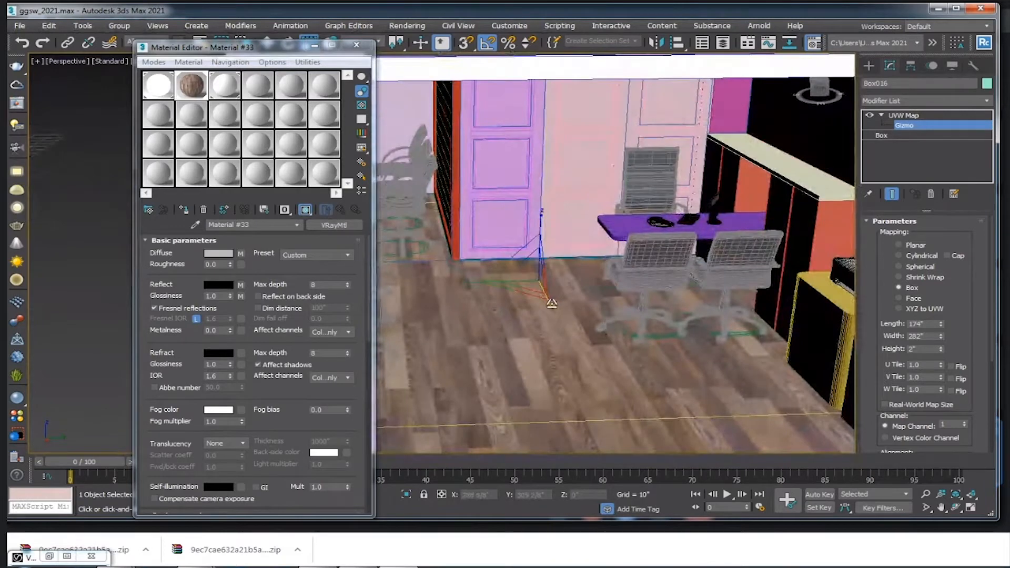
scroll(550, 300, "up", 2)
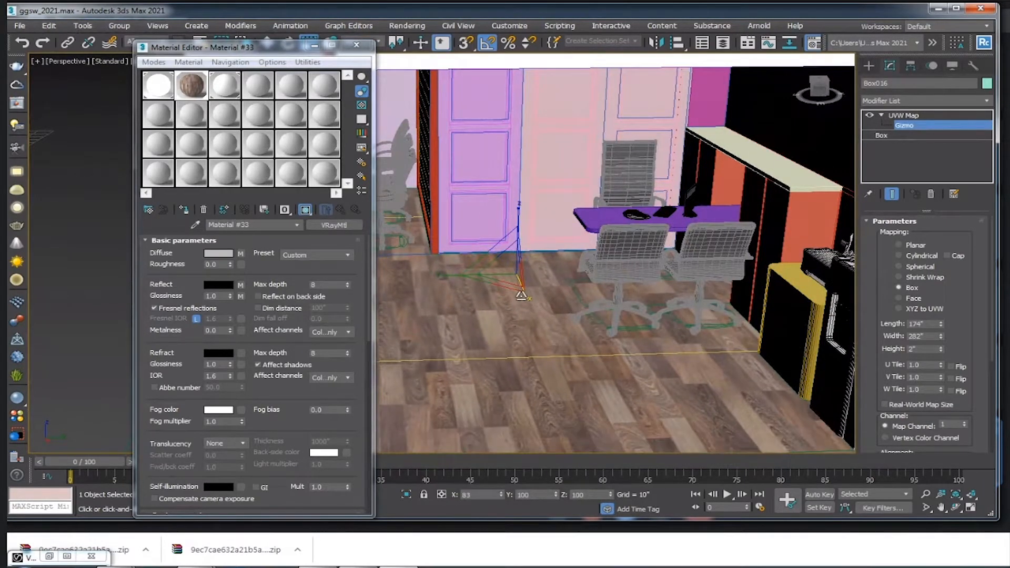
scroll(568, 320, "down", 6)
left_click(881, 115)
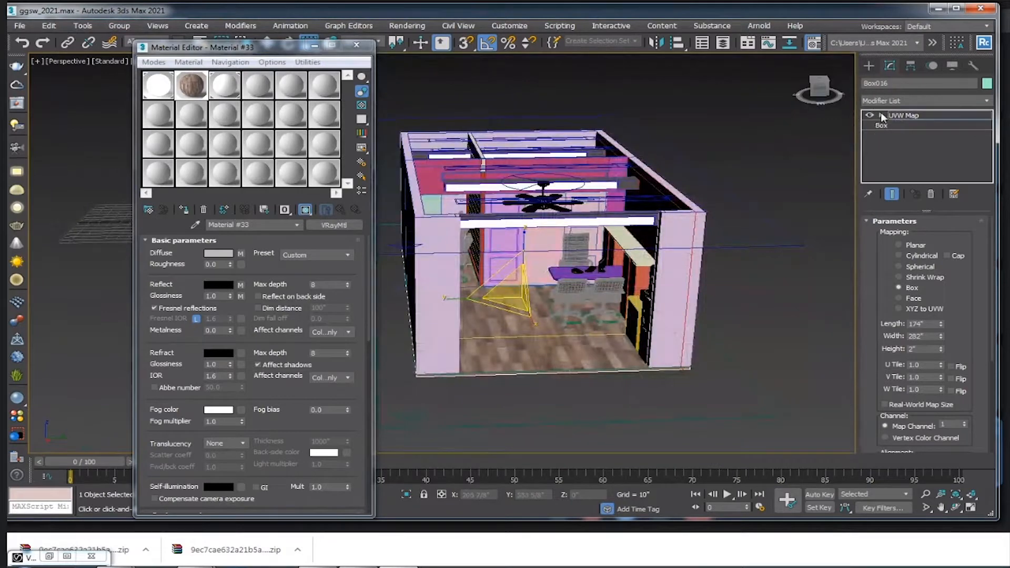
left_click(788, 193)
- Select the purple desk top below the ceiling fan and minimize the Material Editor
scroll(582, 295, "up", 3)
middle_click_drag(582, 311, 500, 337, "alt")
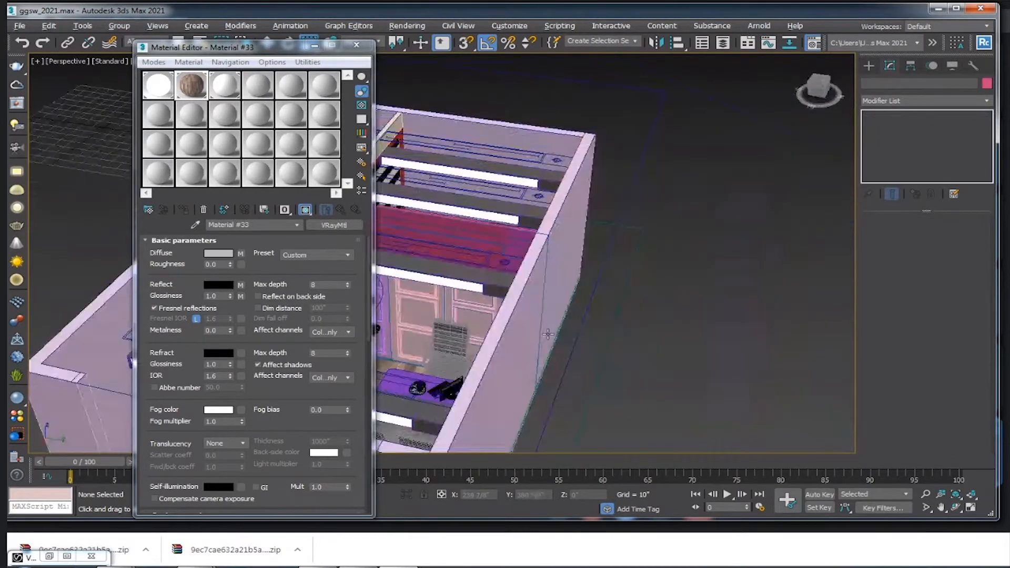
middle_click_drag(463, 295, 505, 314)
scroll(499, 248, "up", 3)
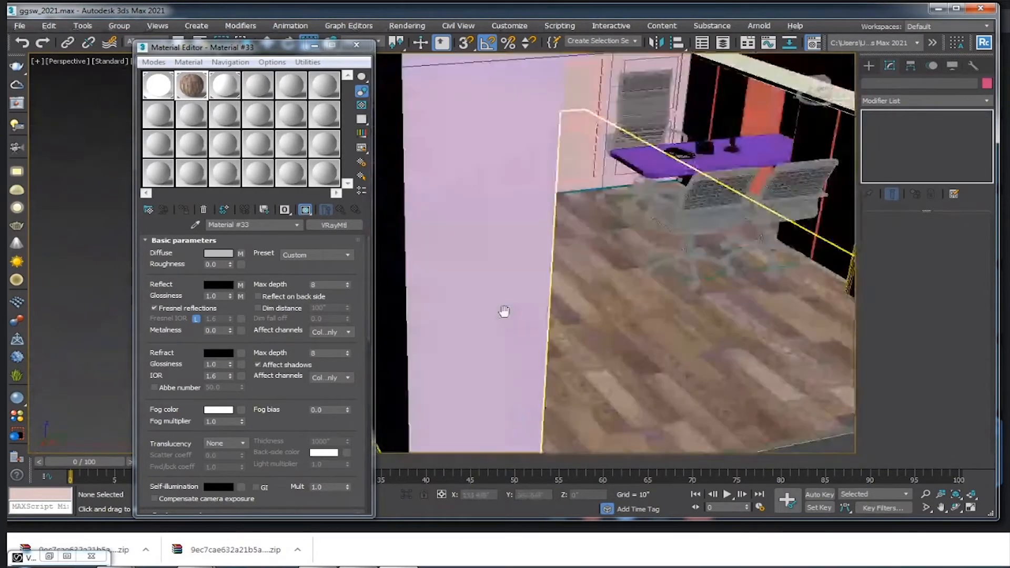
scroll(505, 314, "up", 2)
middle_click_drag(531, 216, 584, 261)
left_click(502, 269)
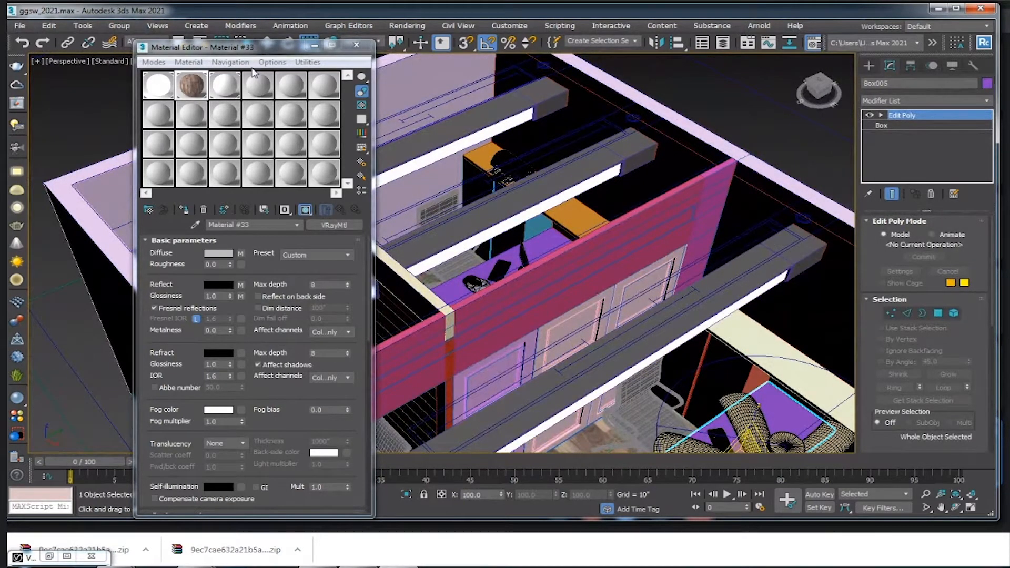
left_click(314, 46)
- Add the second purple desk top and the pale blue table top to the selection, and isolate all three
scroll(571, 261, "up", 6)
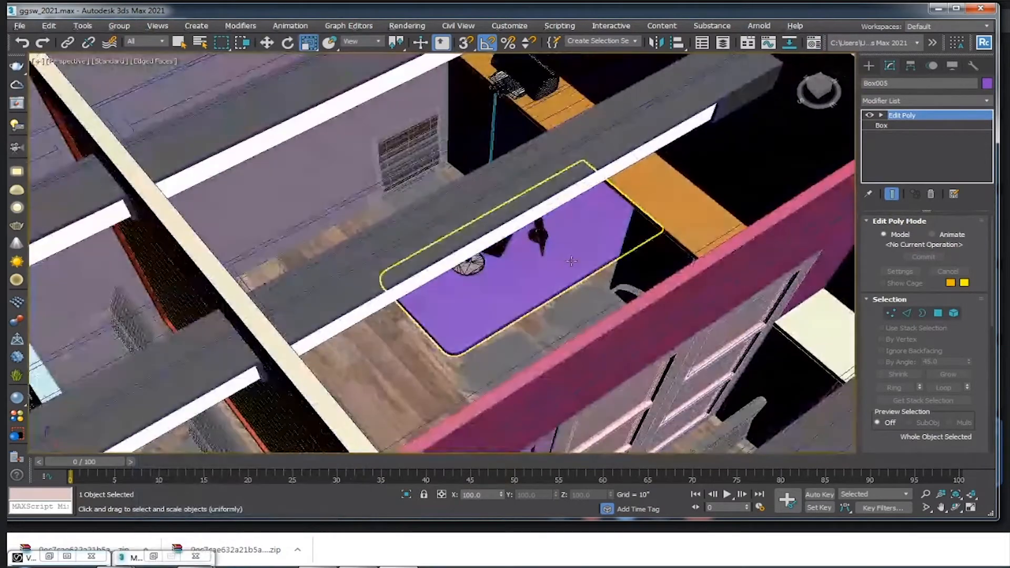
left_click(571, 261, "ctrl")
scroll(493, 328, "down", 3)
middle_click_drag(494, 328, 466, 257)
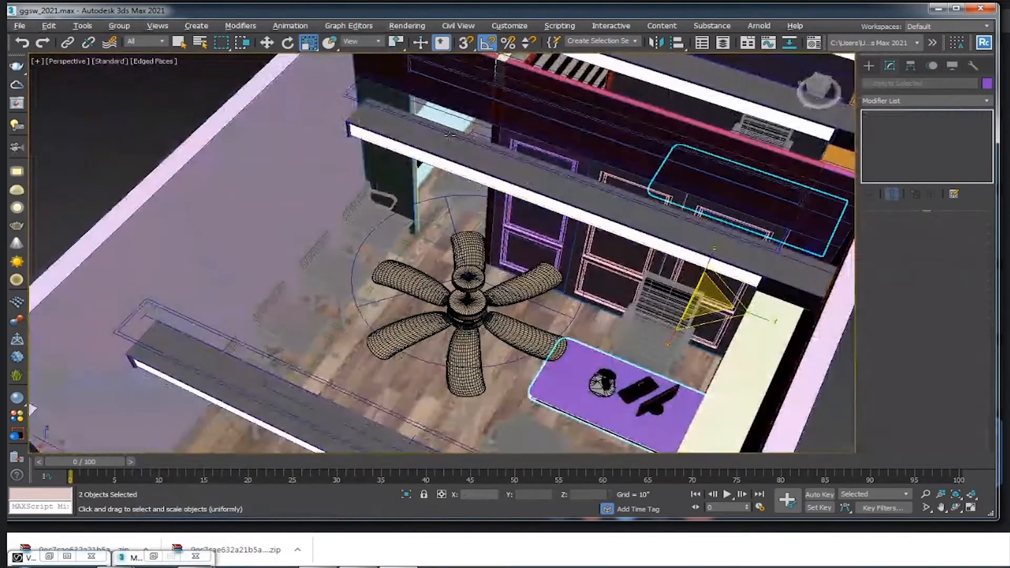
middle_click_drag(450, 136, 433, 214)
scroll(434, 213, "up", 5)
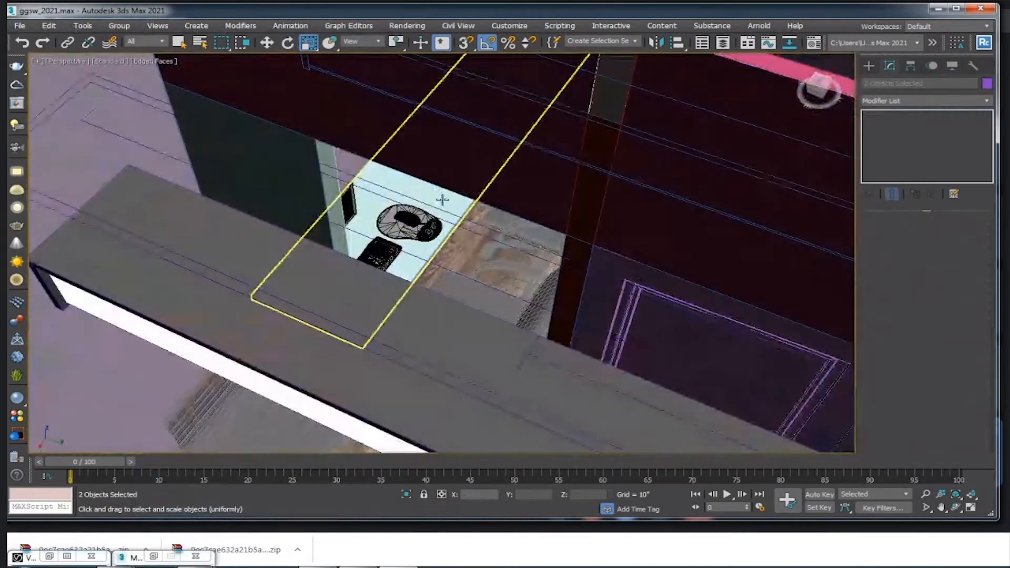
left_click(443, 199, "ctrl")
key("alt+q")
middle_click_drag(426, 266, 389, 289, "alt")
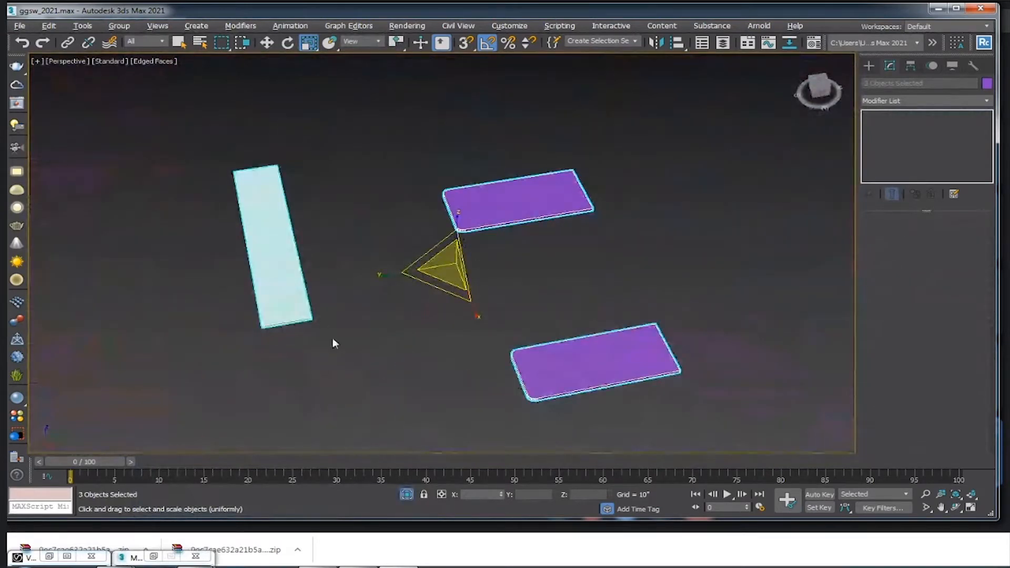
- Apply the Plywood_C_50cm material from the V-Ray Asset Browser's Wood & Laminate category to the three selected tops
left_click(65, 559)
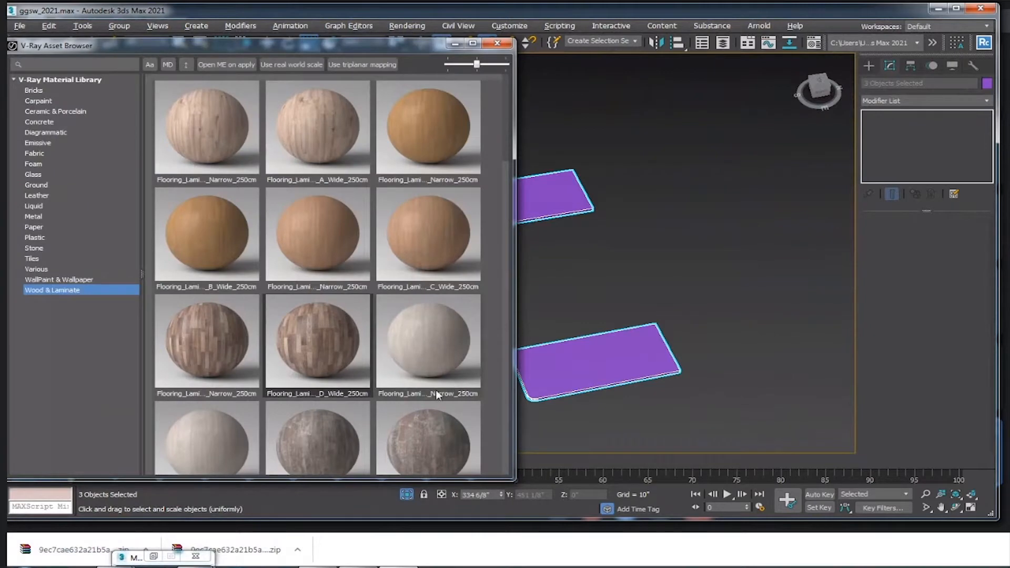
scroll(496, 356, "down", 6)
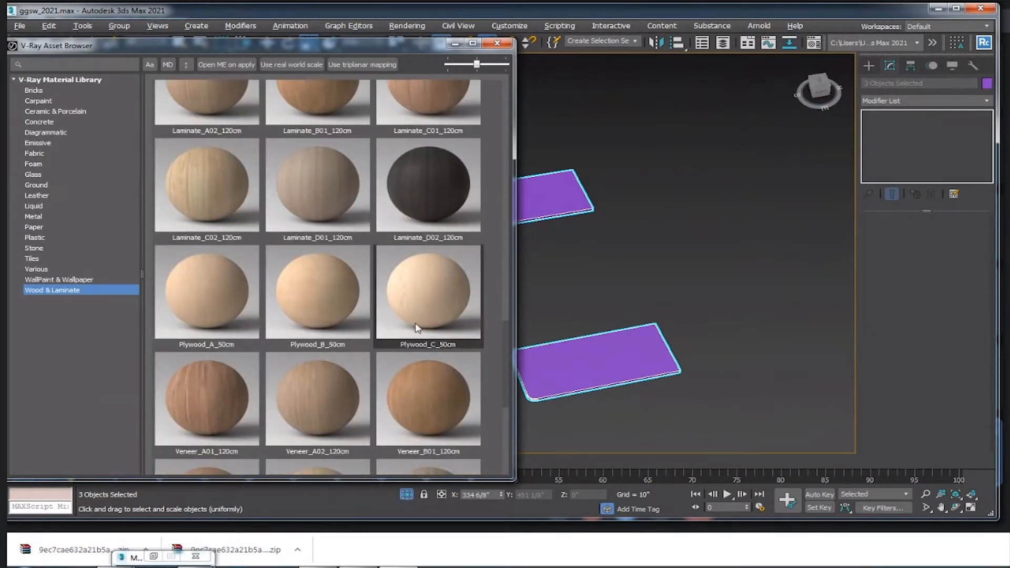
left_click(225, 305)
left_click(436, 292)
scroll(422, 333, "up", 1)
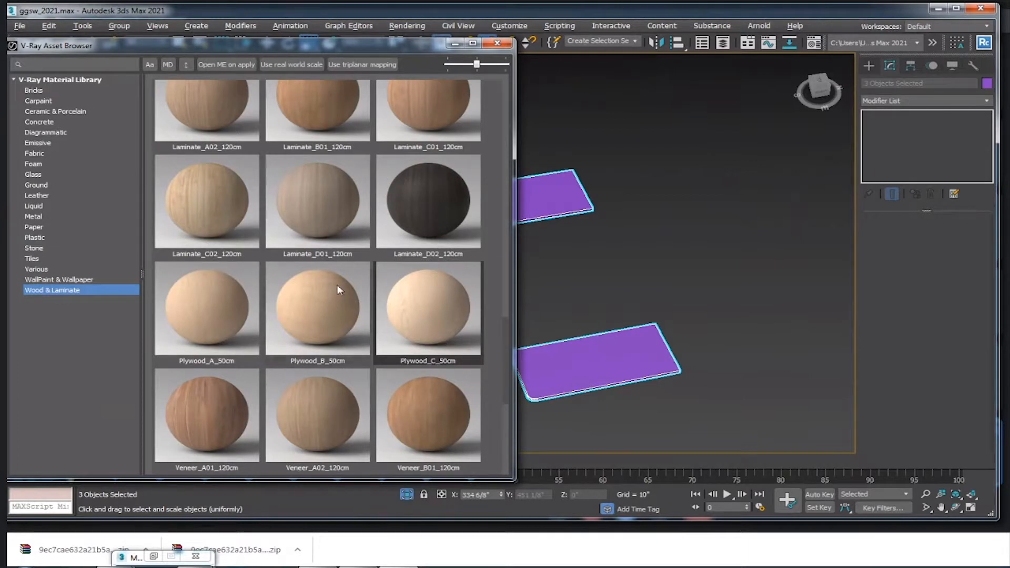
right_click(437, 296)
left_click(500, 337)
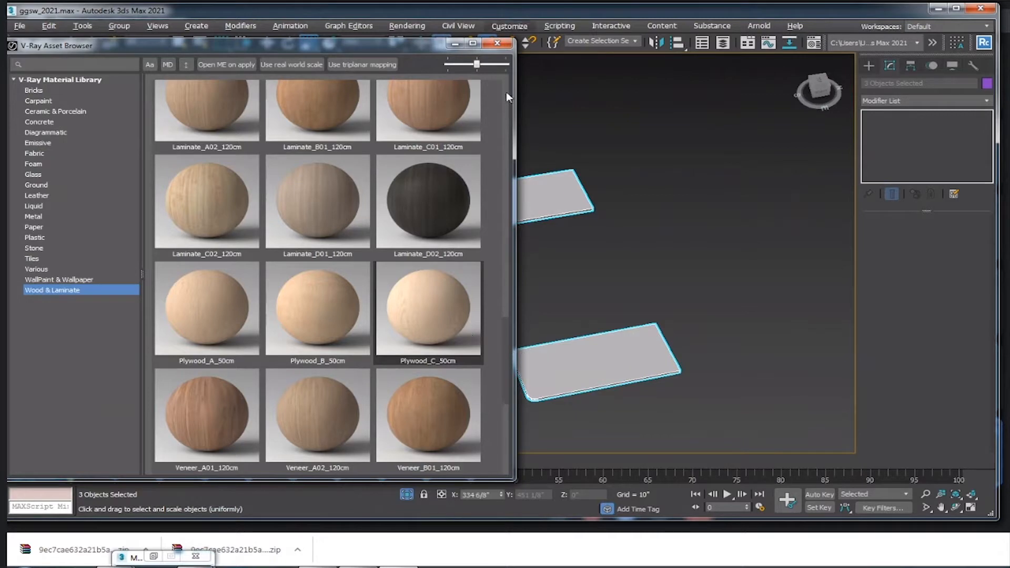
left_click(455, 44)
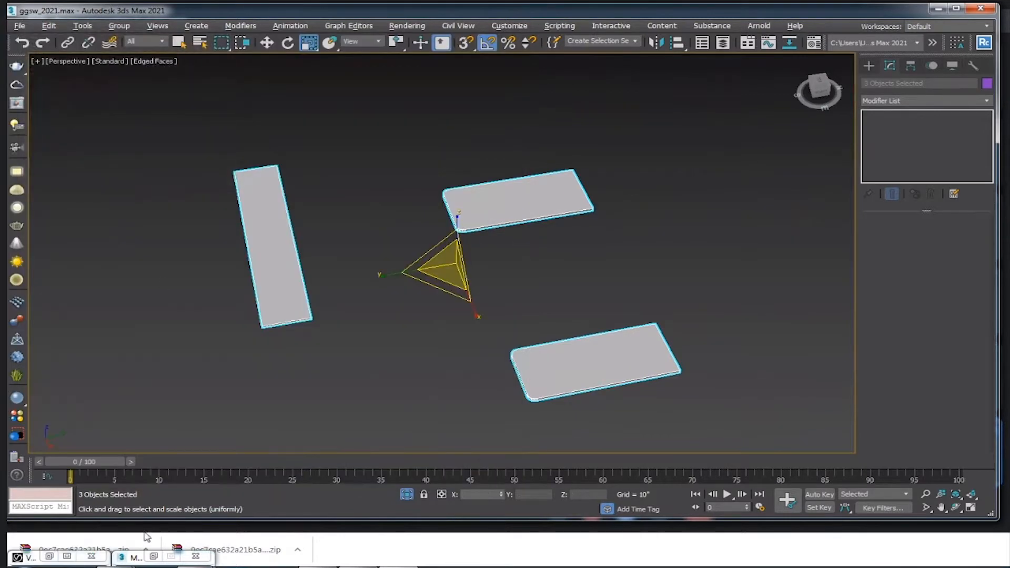
- Sample the plywood material from a desk top into the fourth Material Editor slot and show its texture in the viewport
left_click(132, 558)
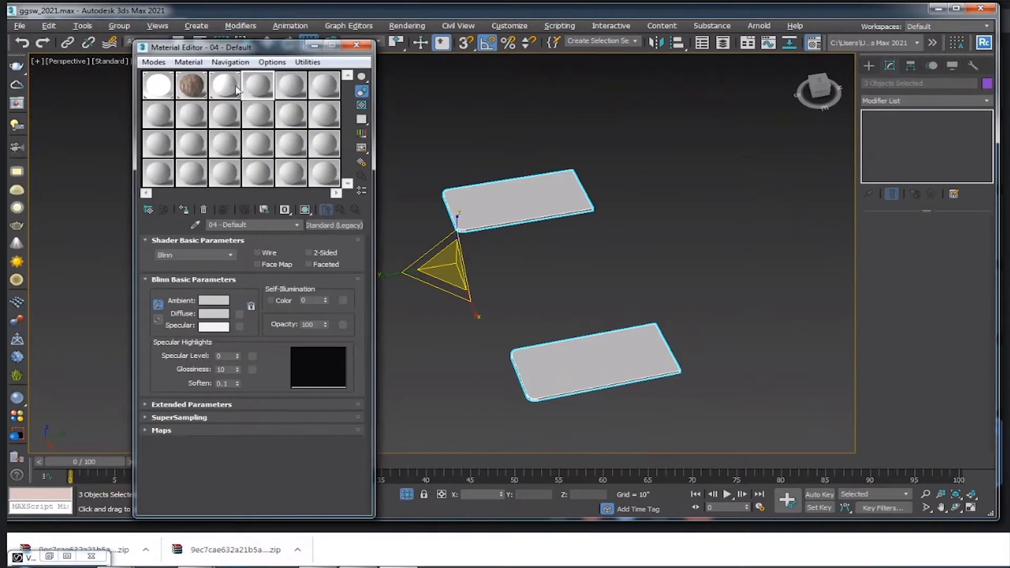
left_click(195, 225)
left_click(452, 191)
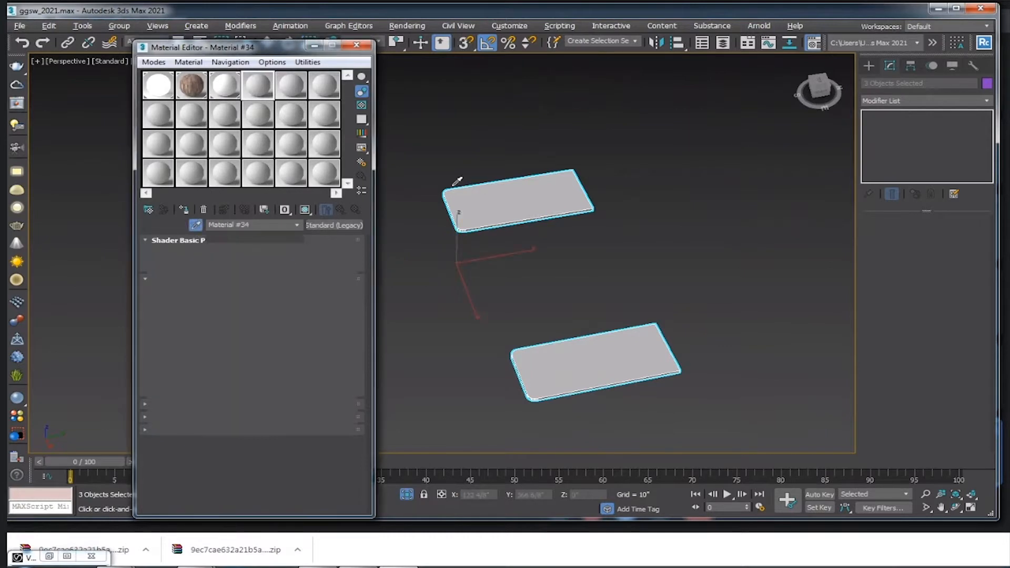
left_click(307, 211)
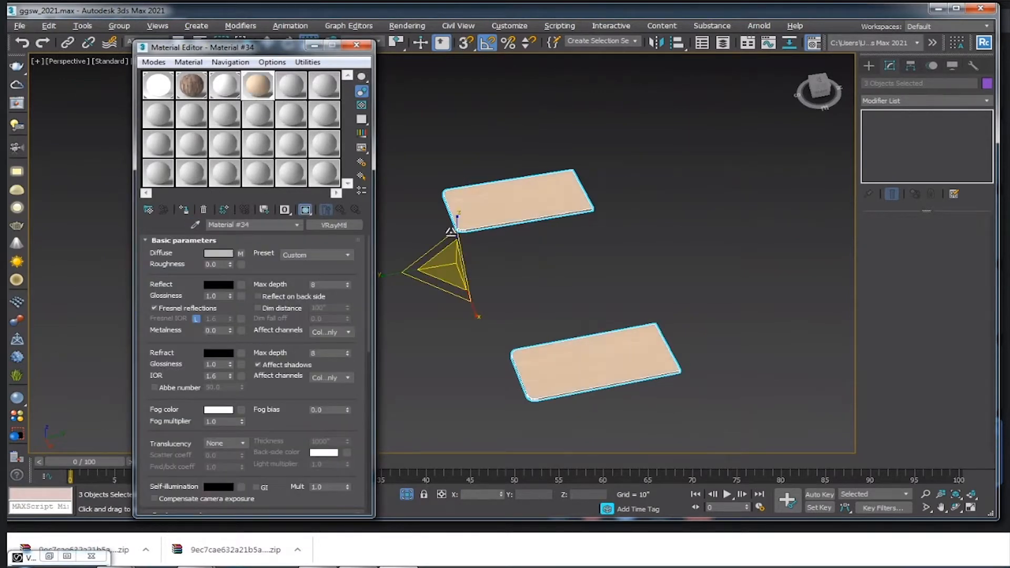
- Examine the plywood grain on the round-cornered desk tops up close
scroll(612, 286, "up", 10)
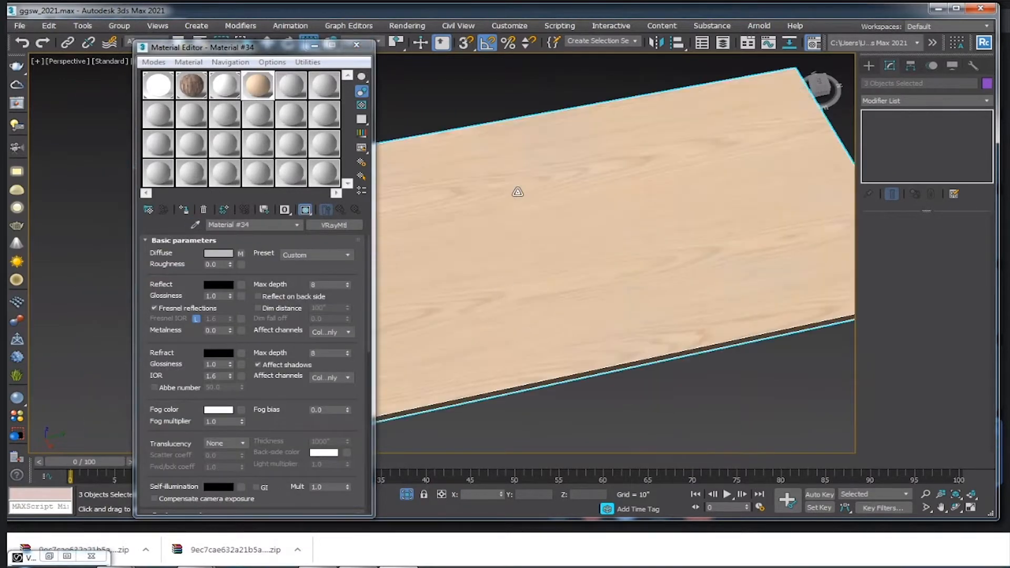
scroll(610, 295, "down", 4)
middle_click_drag(605, 236, 612, 436)
scroll(588, 216, "down", 4)
middle_click_drag(662, 376, 674, 341)
scroll(638, 325, "up", 7)
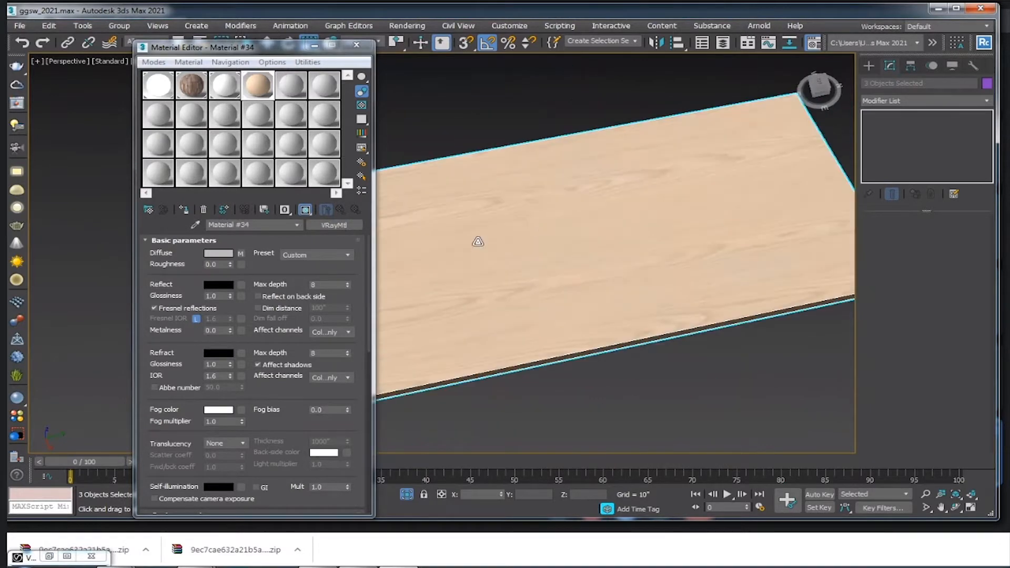
middle_click_drag(592, 277, 746, 275)
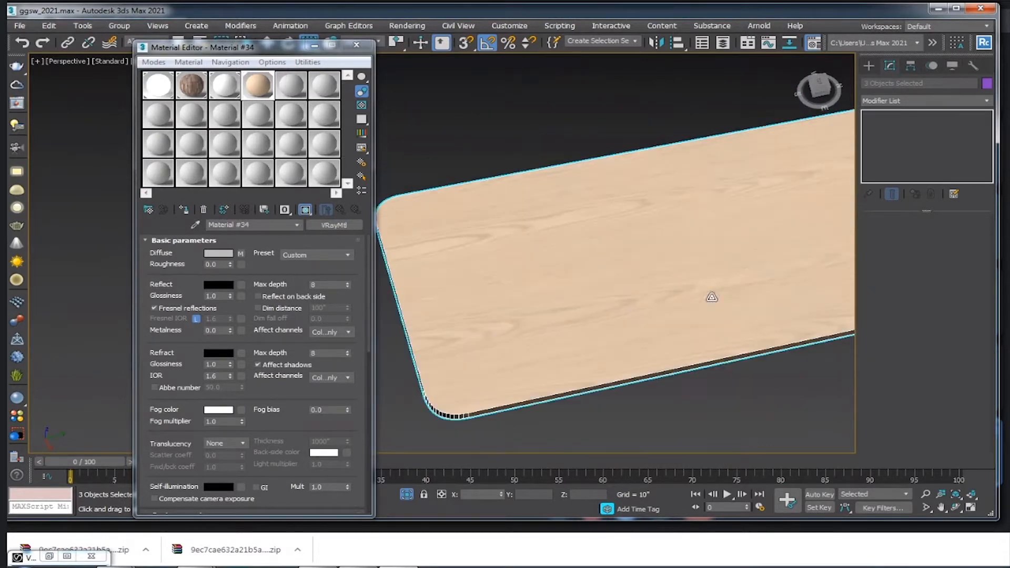
scroll(575, 207, "down", 5)
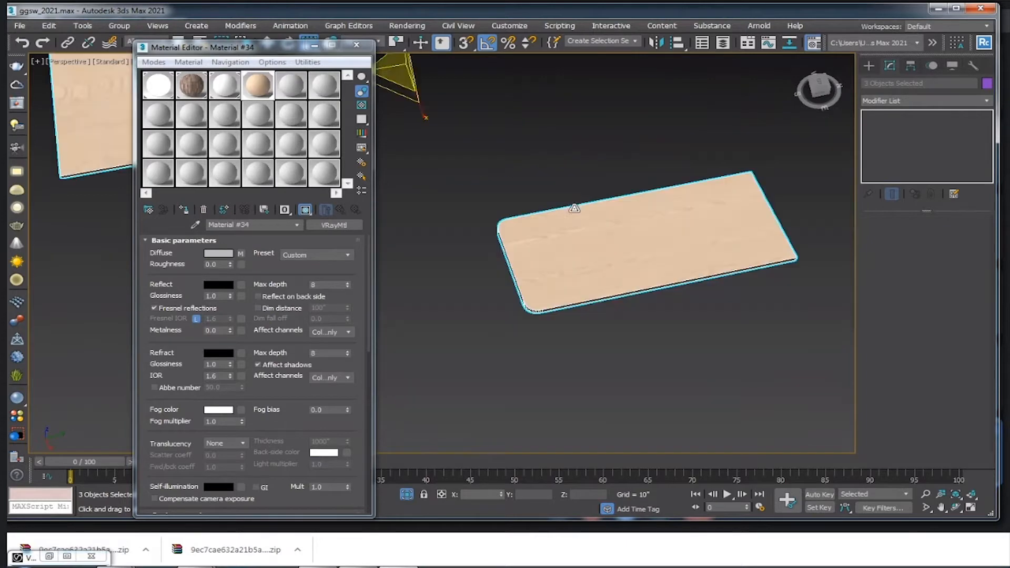
- Add a UVW Map modifier with Box mapping to the long rectangular table top and activate its gizmo for editing
left_click(315, 46)
middle_click_drag(458, 178, 564, 372)
scroll(242, 236, "up", 3)
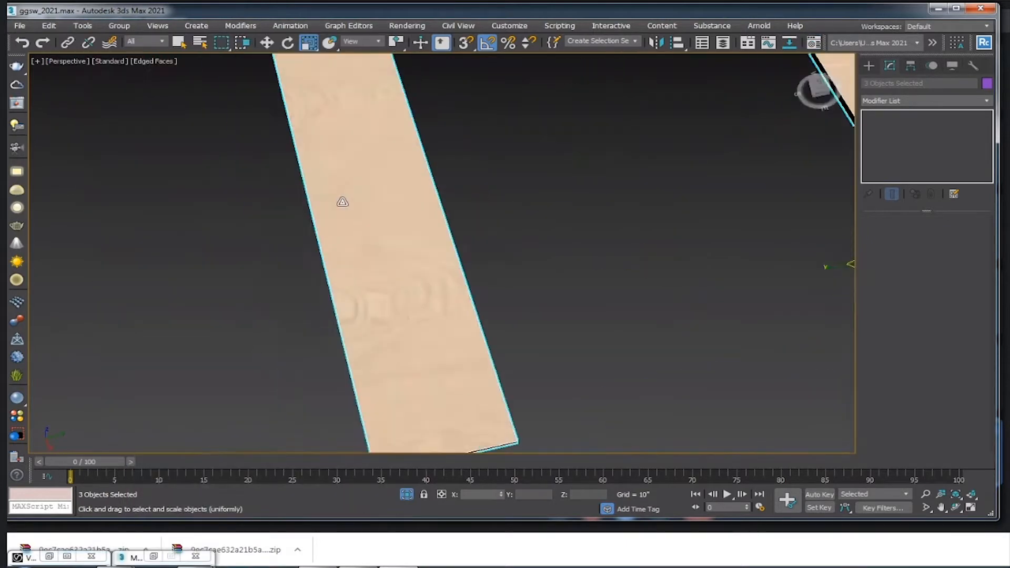
scroll(408, 257, "up", 3)
left_click(426, 273)
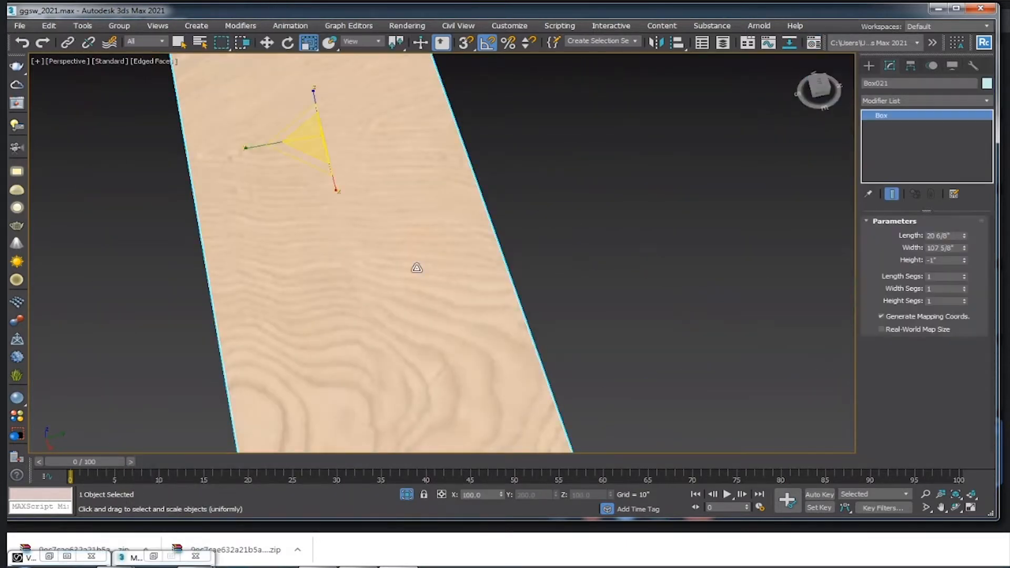
scroll(414, 266, "up", 1)
scroll(435, 282, "down", 4)
scroll(417, 257, "up", 2)
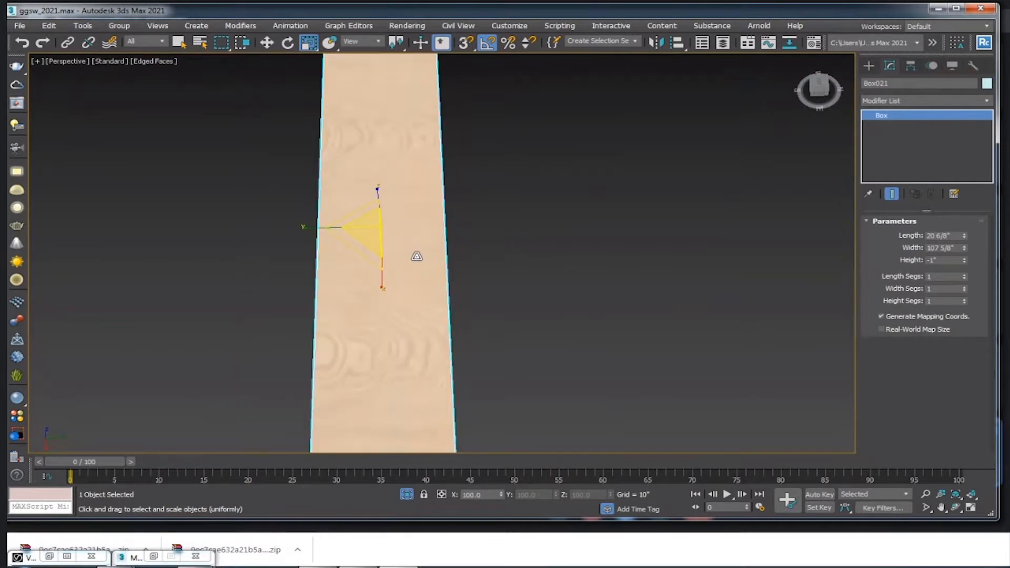
left_click(964, 98)
type("uvw")
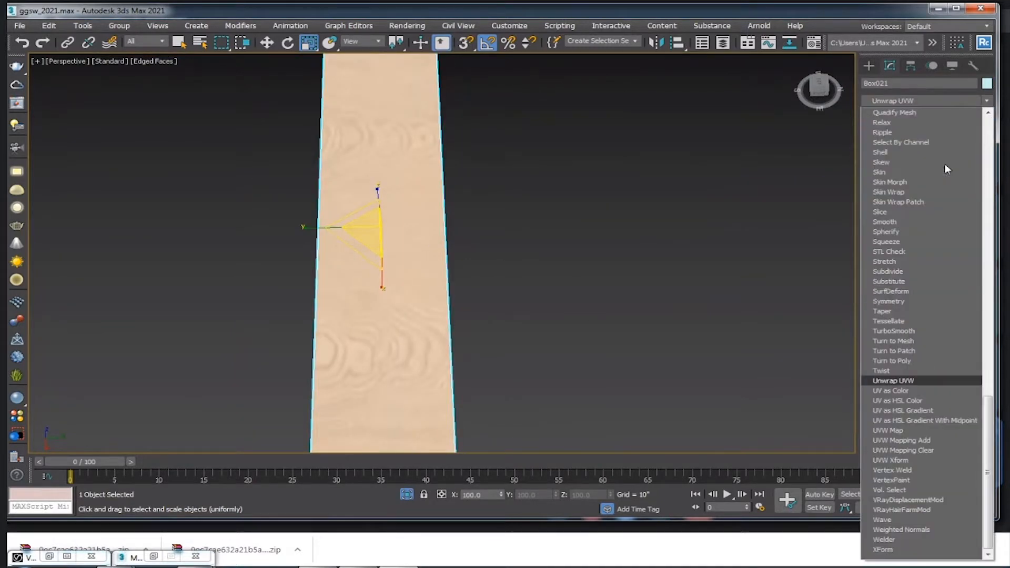
left_click(913, 429)
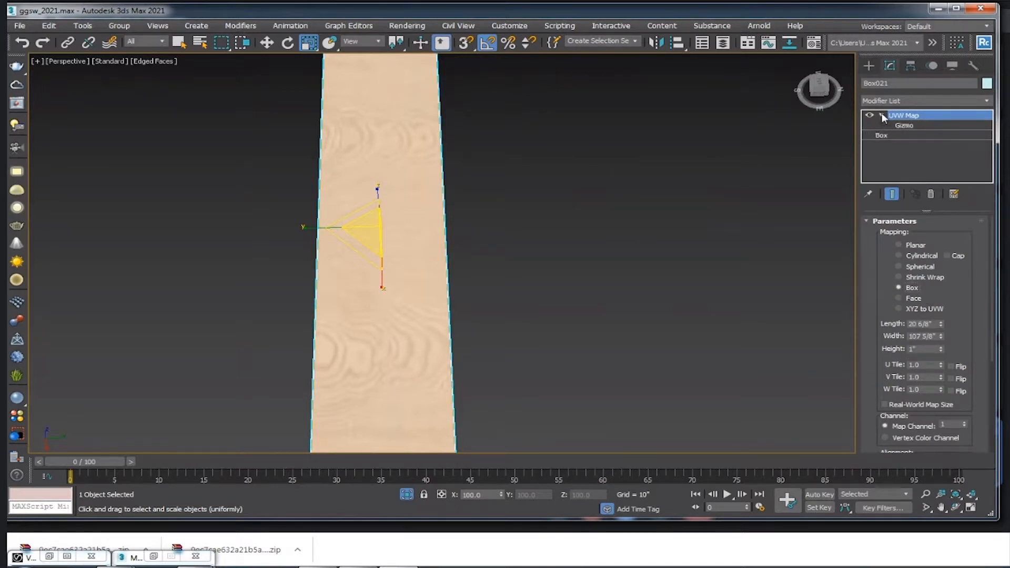
left_click(904, 126)
- Rotate the mapping gizmo 90 degrees and scale it to match the outline of the long table top
key("e")
left_click_drag(410, 264, 380, 271)
key("r")
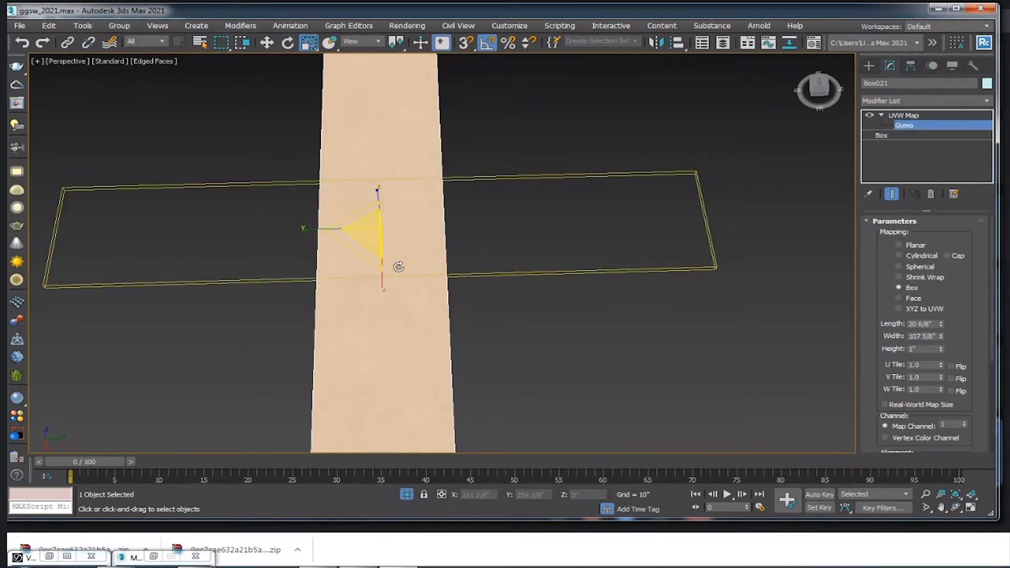
left_click_drag(308, 228, 495, 233)
scroll(489, 232, "down", 3)
middle_click_drag(471, 228, 395, 221, "alt")
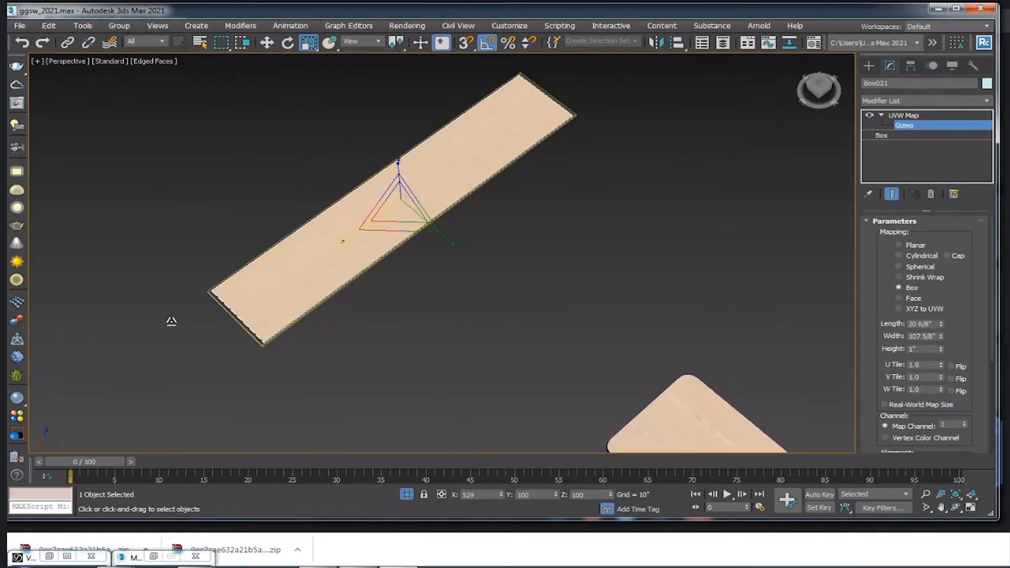
- Scale the mapping gizmo wider than the long table top and slightly shorter along its length
left_click_drag(441, 232, 468, 250)
key("w")
key("r")
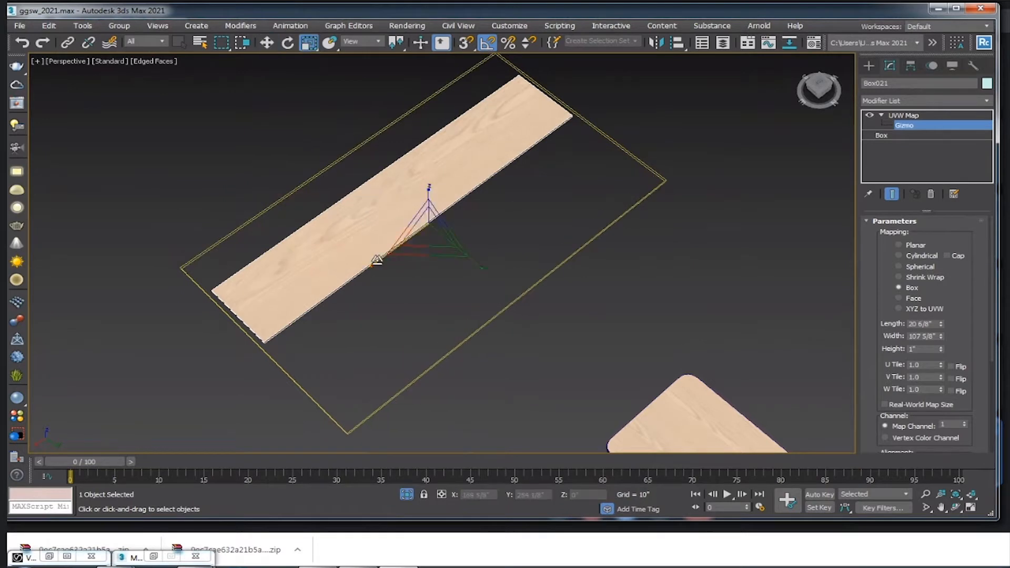
mouse_move(377, 260)
left_mouse_down()
mouse_move(404, 248)
mouse_move(391, 254)
left_mouse_up()
key("w")
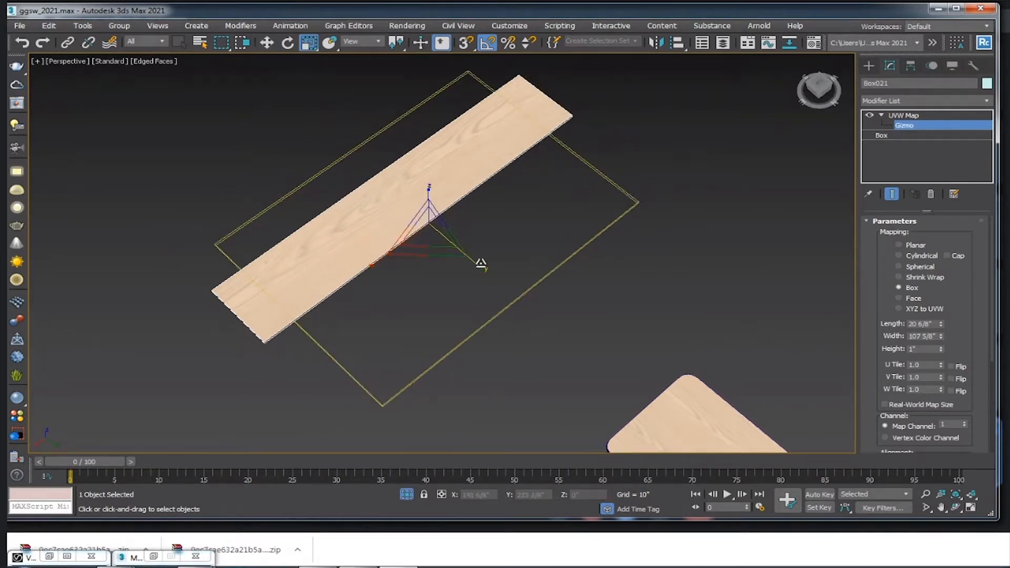
left_click_drag(480, 264, 448, 242)
- Widen the mapping gizmo a little more and shorten it to about a quarter of the table top's length
scroll(448, 242, "up", 4)
key("r")
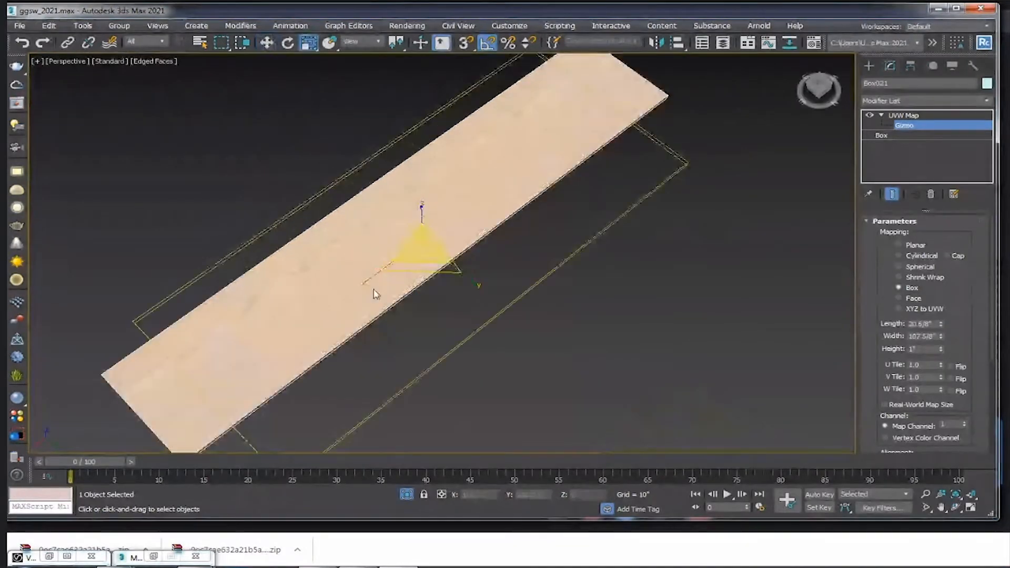
mouse_move(374, 279)
left_mouse_down()
mouse_move(417, 257)
mouse_move(383, 273)
left_mouse_up()
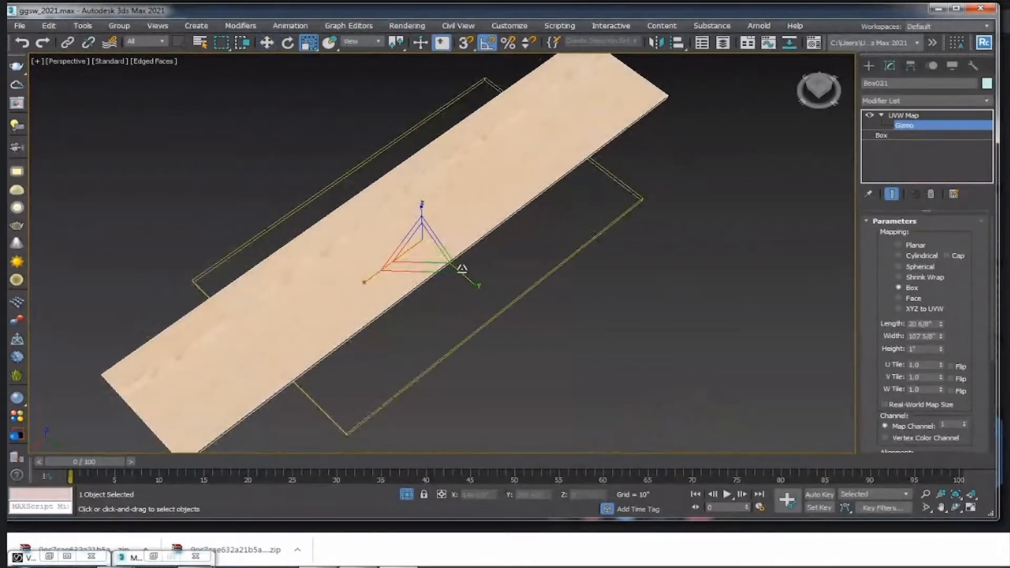
mouse_move(462, 270)
left_mouse_down()
mouse_move(487, 286)
mouse_move(478, 279)
left_mouse_up()
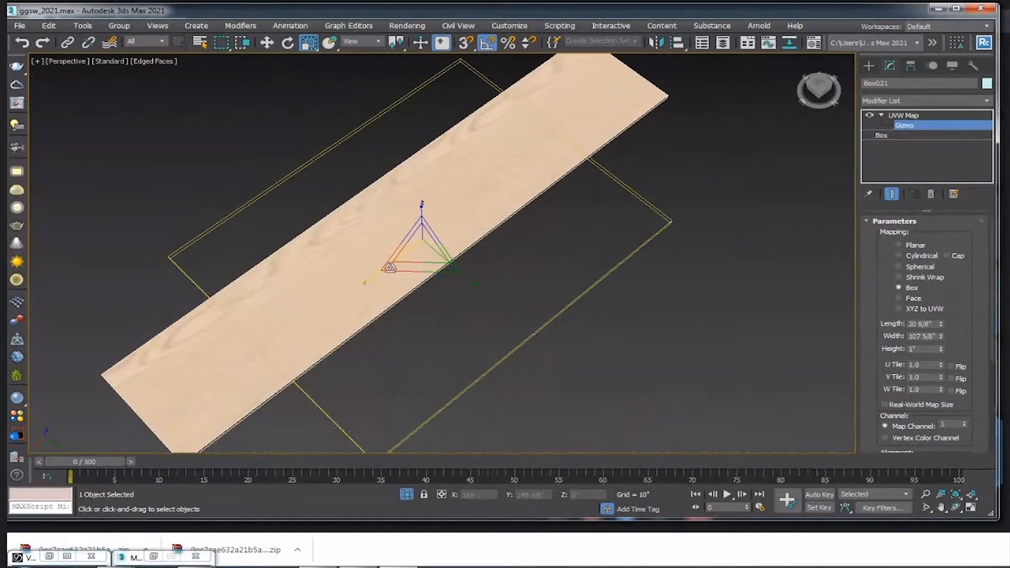
left_click_drag(373, 271, 444, 230)
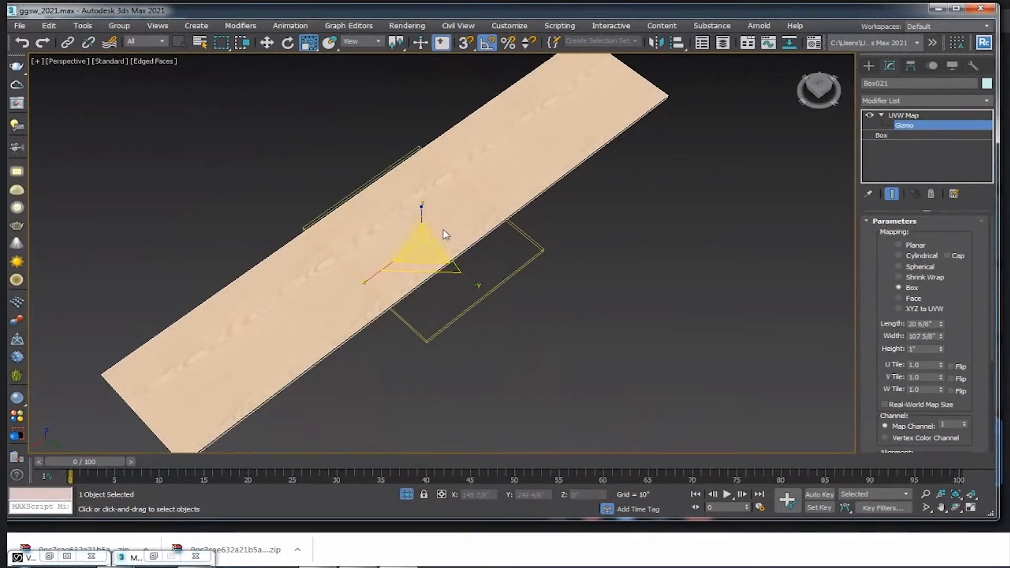
- Stretch the mapping gizmo across and to about half the table top's length, and finish editing the gizmo
key("w")
key("r")
left_click_drag(458, 269, 469, 278)
middle_click_drag(453, 277, 484, 209)
scroll(437, 243, "down", 3)
middle_click_drag(563, 210, 409, 234)
left_click_drag(277, 259, 244, 299)
left_click(903, 115)
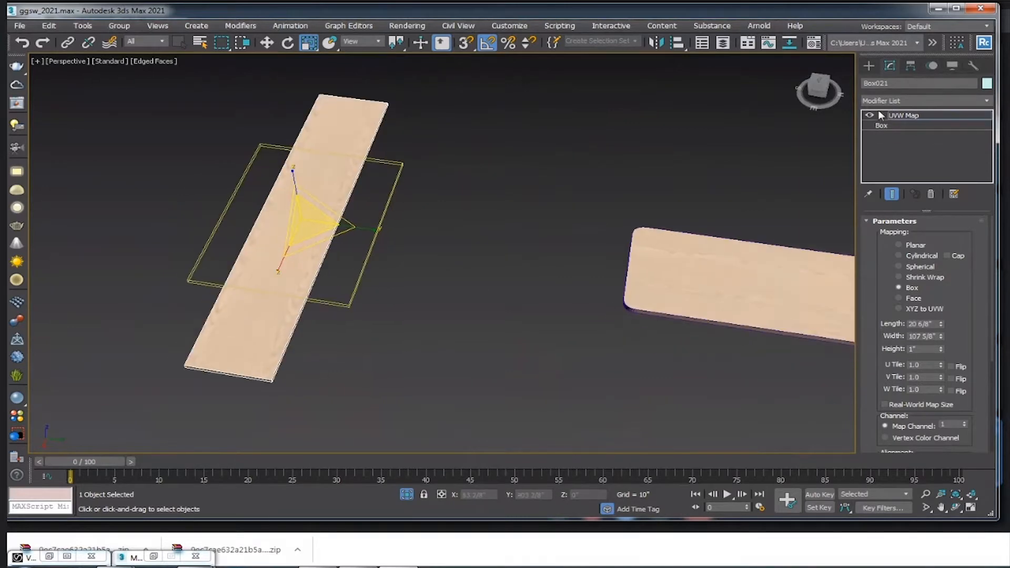
- Clear the selection and end the isolation of the tops to restore the full office interior
left_click(541, 258)
middle_click_drag(531, 240, 410, 193)
scroll(411, 193, "down", 3)
middle_click_drag(410, 192, 406, 205, "alt")
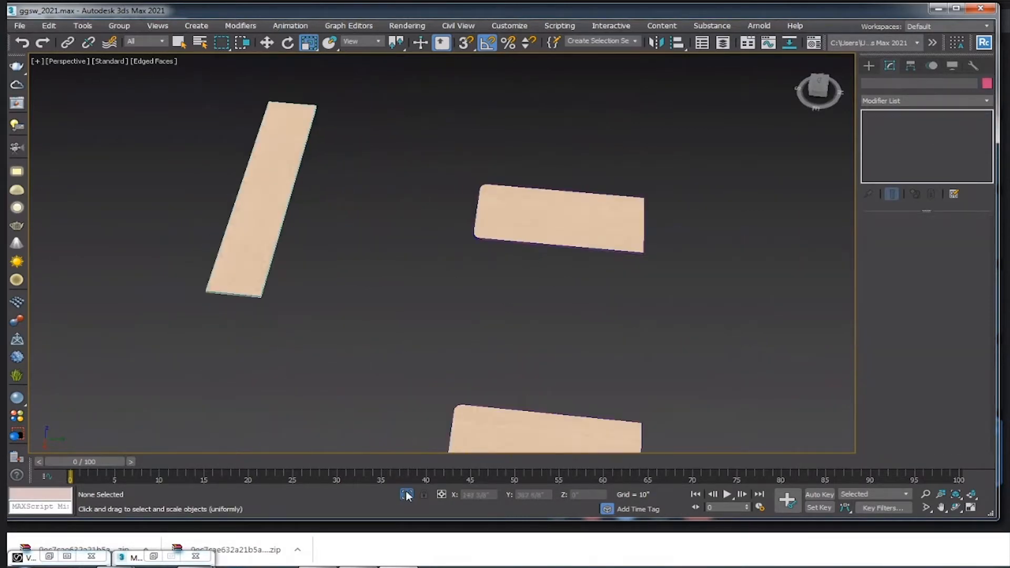
left_click(406, 494)
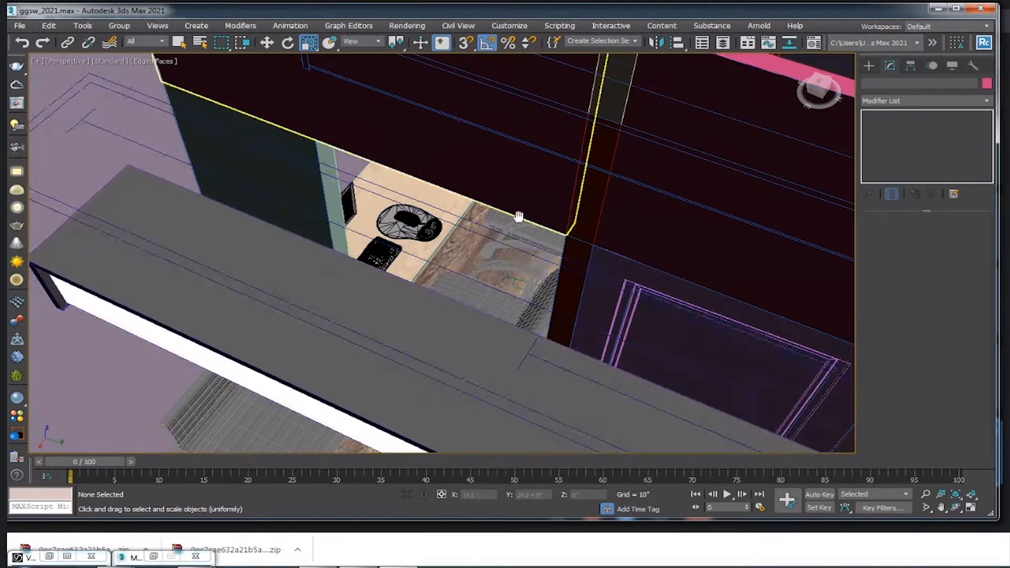
- Select the red partition frame, the long crimson panel above the doors, the purple side panel and the paneled doors together
scroll(519, 216, "down", 3)
middle_click_drag(518, 216, 491, 226, "alt")
scroll(595, 183, "down", 5)
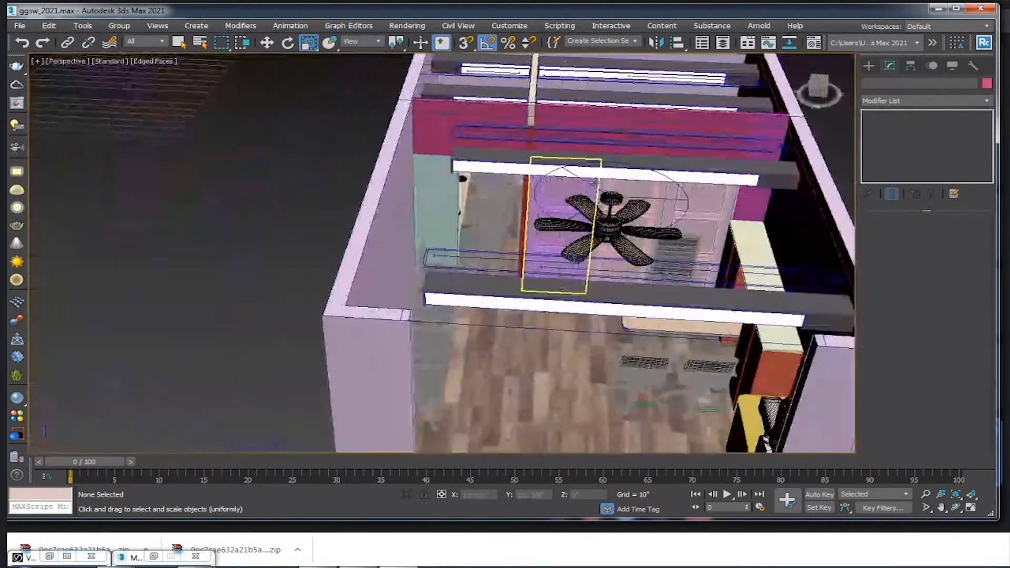
middle_click_drag(595, 183, 517, 209)
scroll(517, 209, "up", 3)
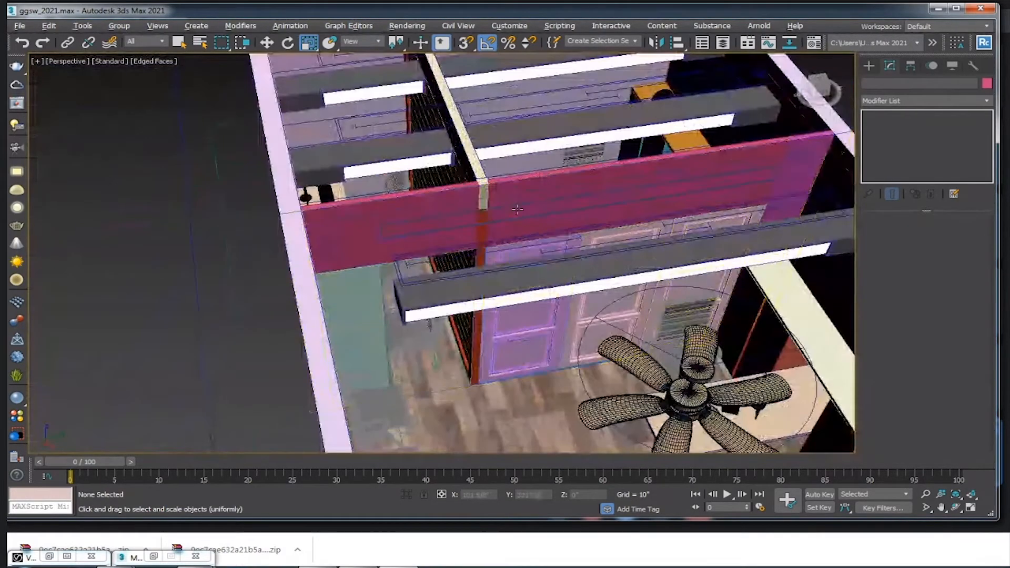
scroll(517, 209, "down", 3)
left_click(525, 253)
scroll(525, 253, "up", 3)
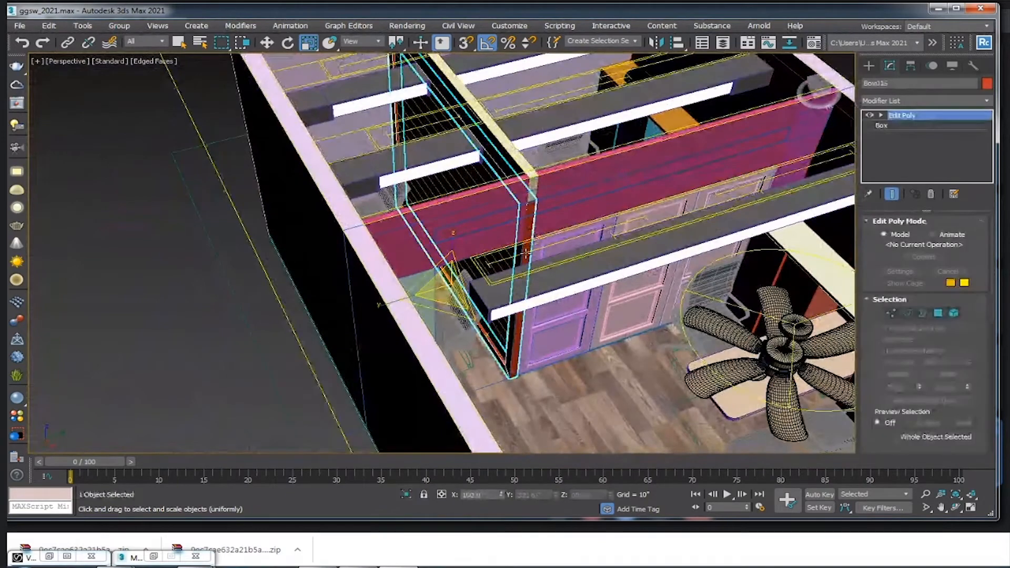
middle_click_drag(527, 253, 473, 234, "alt")
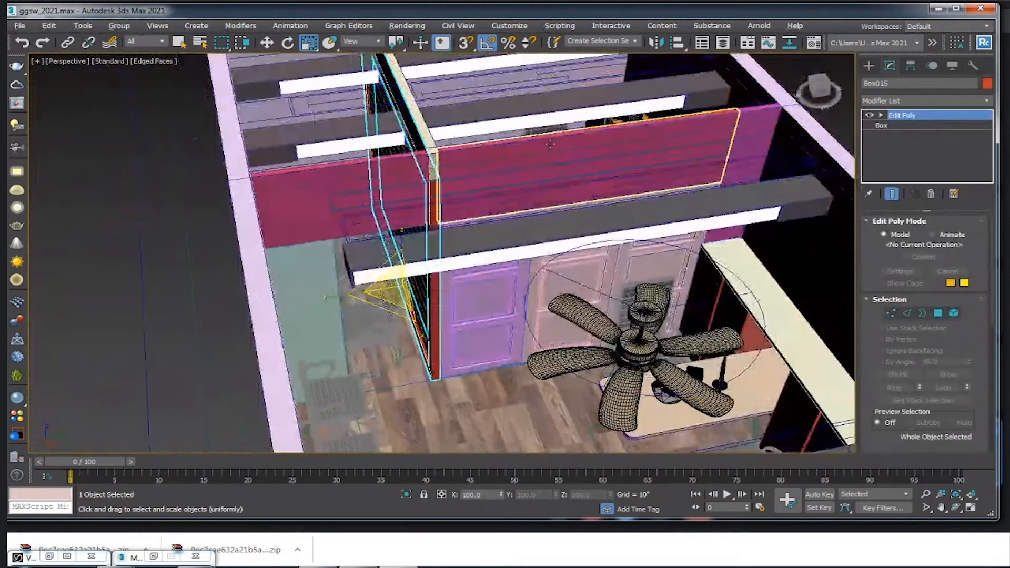
left_click(547, 141, "ctrl")
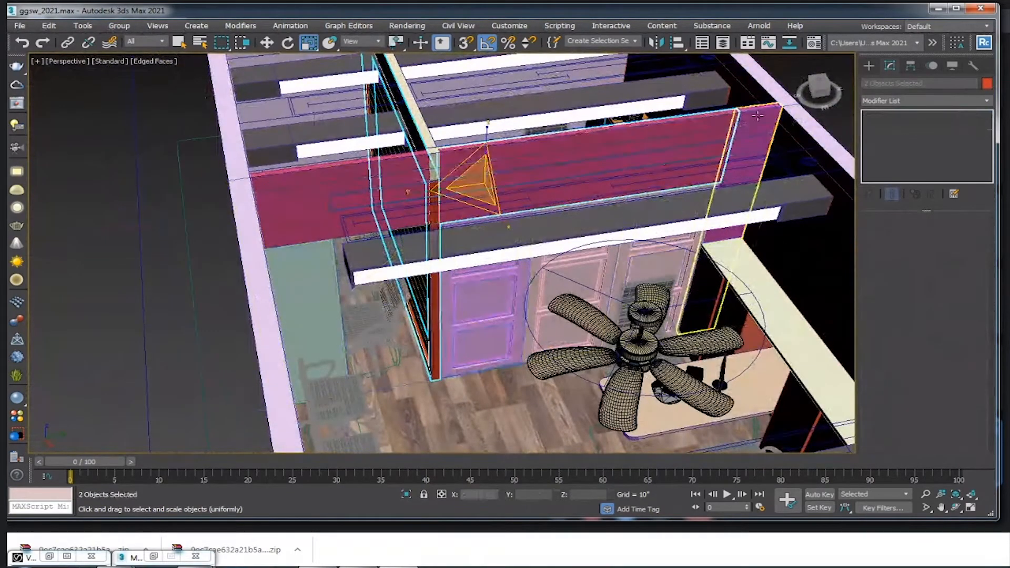
left_click(547, 296, "ctrl")
left_click(549, 287, "ctrl")
left_click(492, 299, "ctrl")
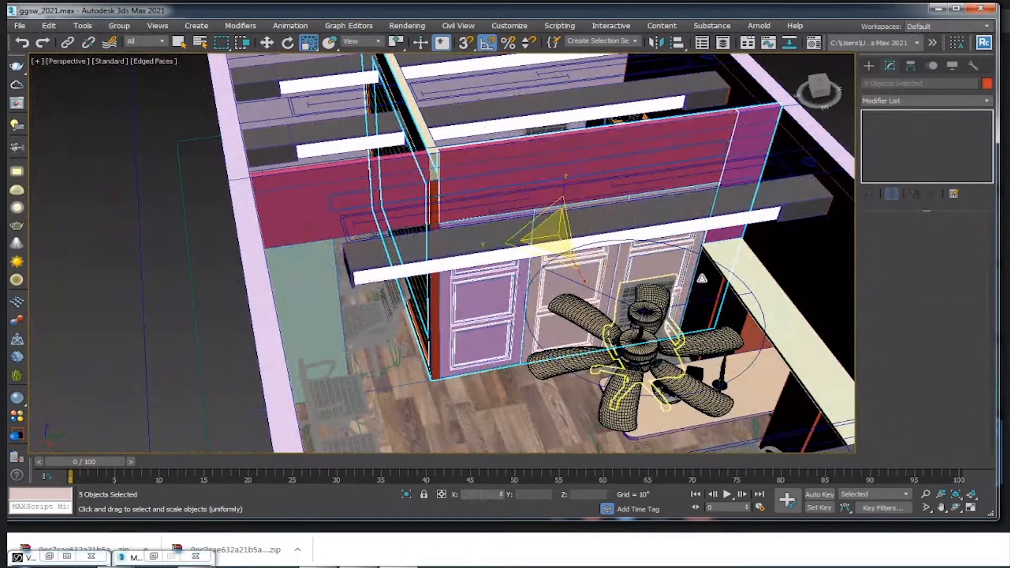
- Add the short crimson panel beside the frame to the selection, isolate all the selected objects, and deselect them
middle_click_drag(300, 85, 288, 176, "alt")
key("alt+q")
middle_click_drag(584, 239, 626, 208, "alt")
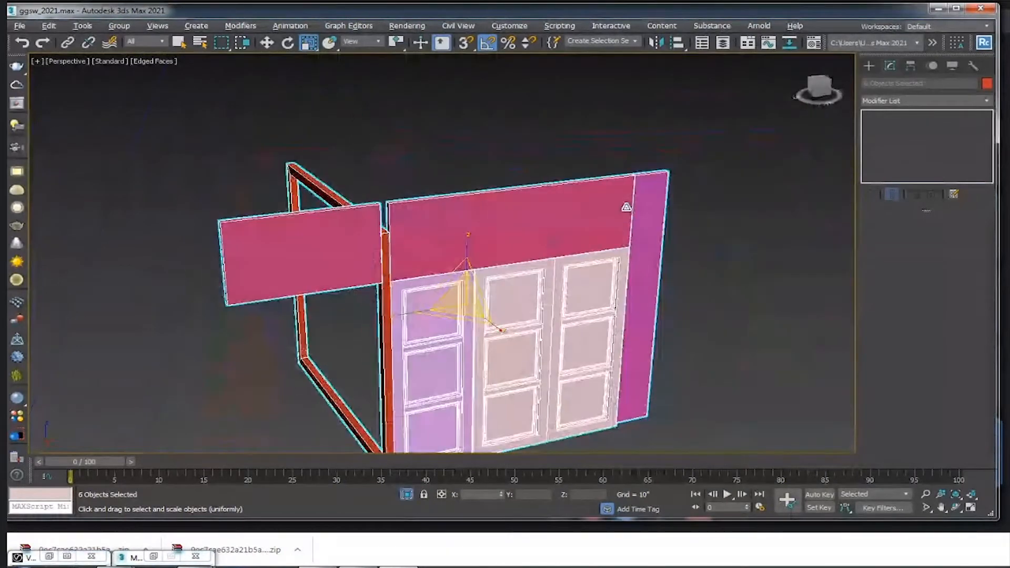
left_click(727, 215)
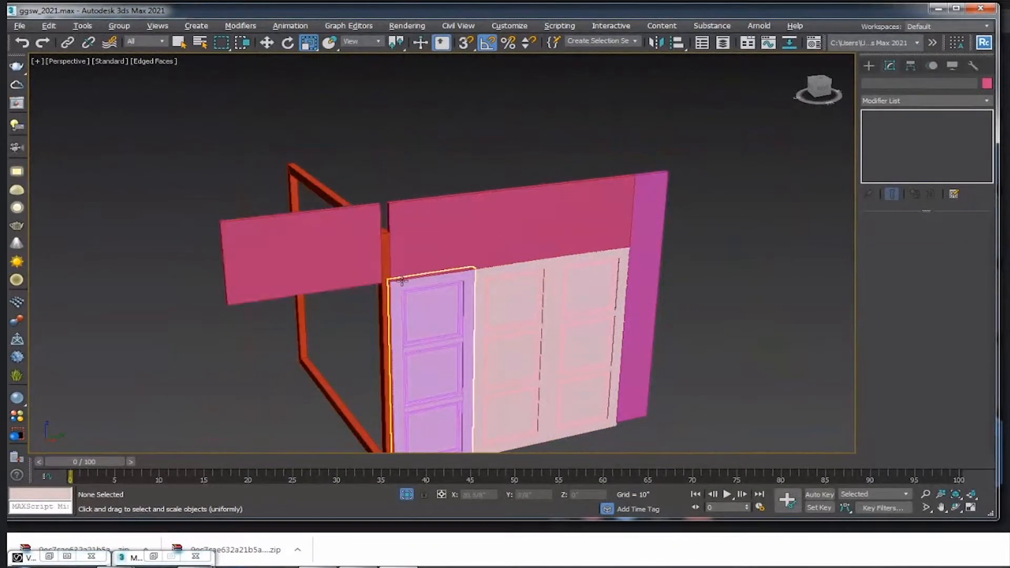
- Reopen the V-Ray Asset Browser at the Wood & Laminate veneers and move it clear of the wall panels
left_click(342, 233)
left_click(343, 233)
left_click(48, 559)
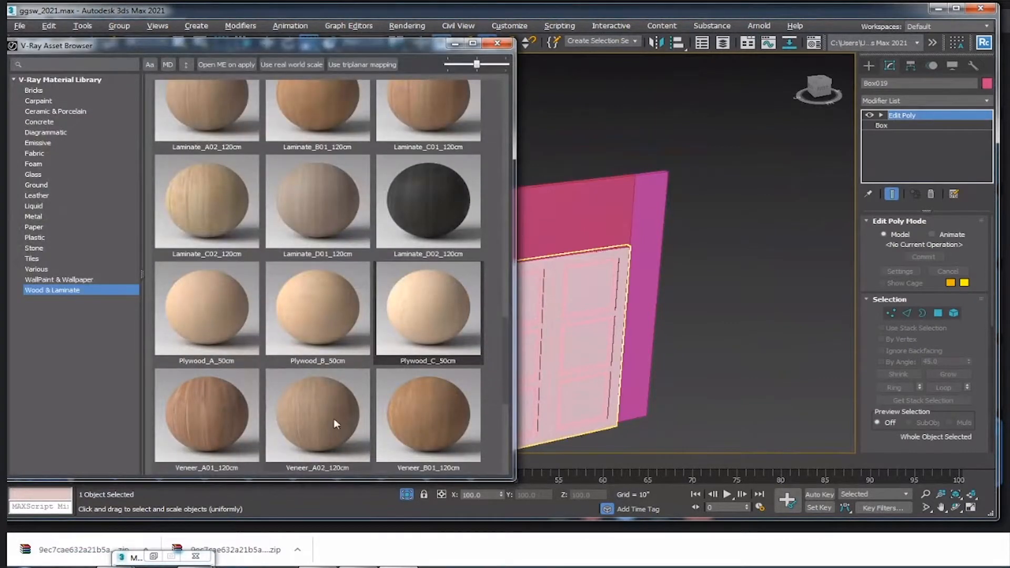
scroll(503, 307, "down", 3)
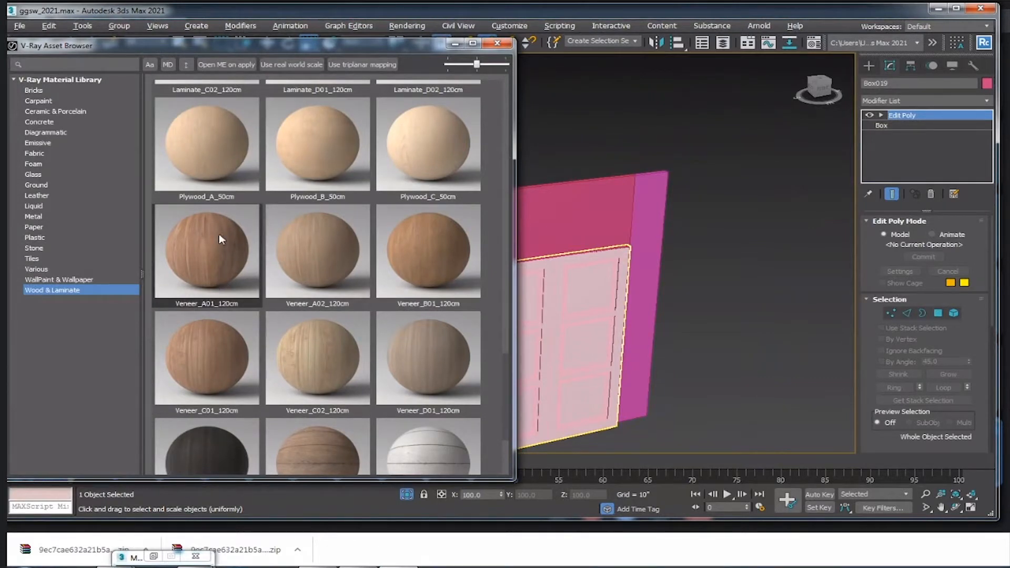
left_click_drag(335, 55, 242, 77)
- Apply the Veneer_A01_120cm material to the two crimson upper panels and the purple side panel
left_click(544, 243)
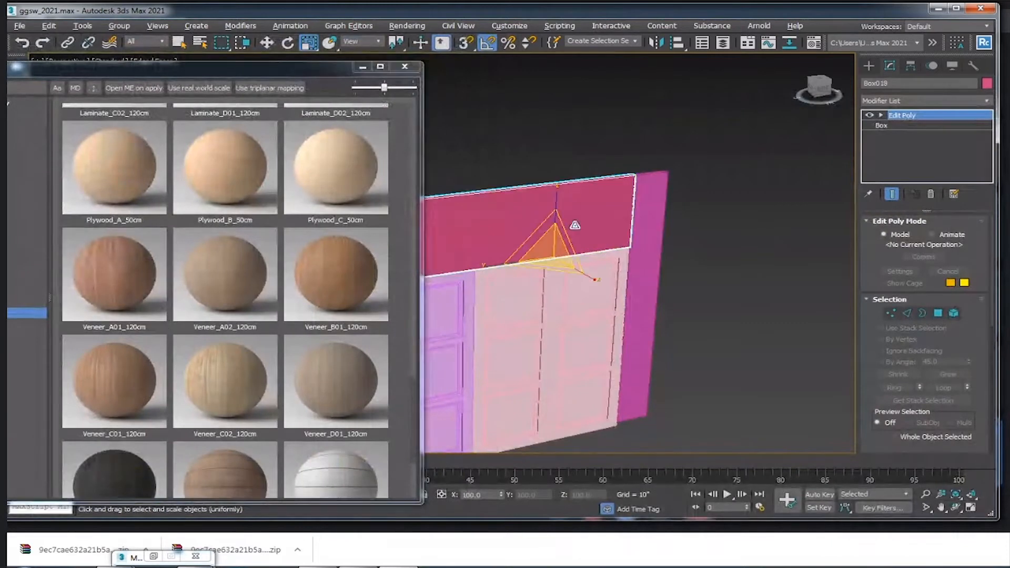
scroll(610, 216, "down", 4)
left_click(737, 231, "ctrl")
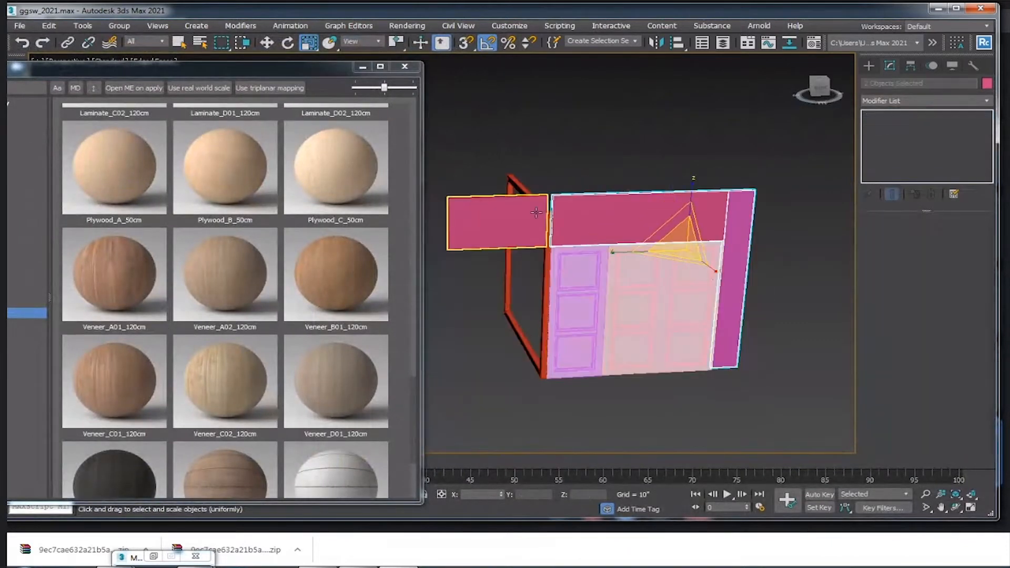
left_click(508, 211, "ctrl")
right_click(122, 268)
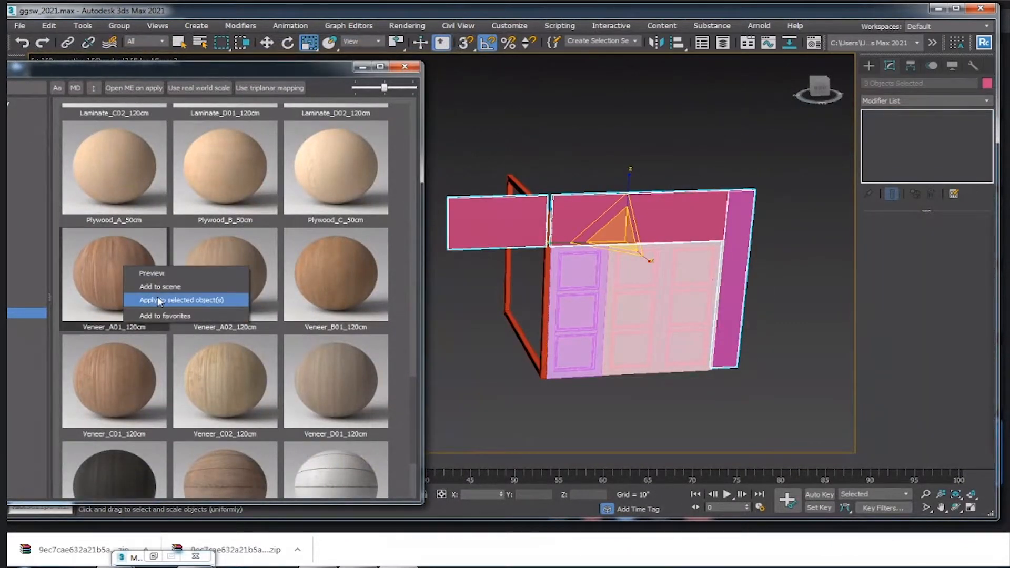
left_click(173, 300)
left_click(519, 219)
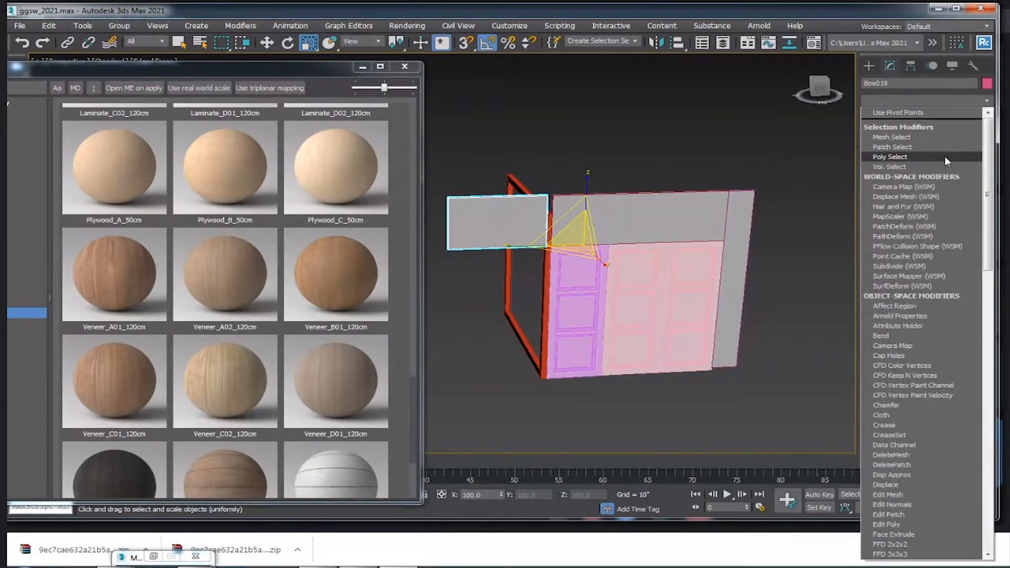
type("uvw")
key("Escape")
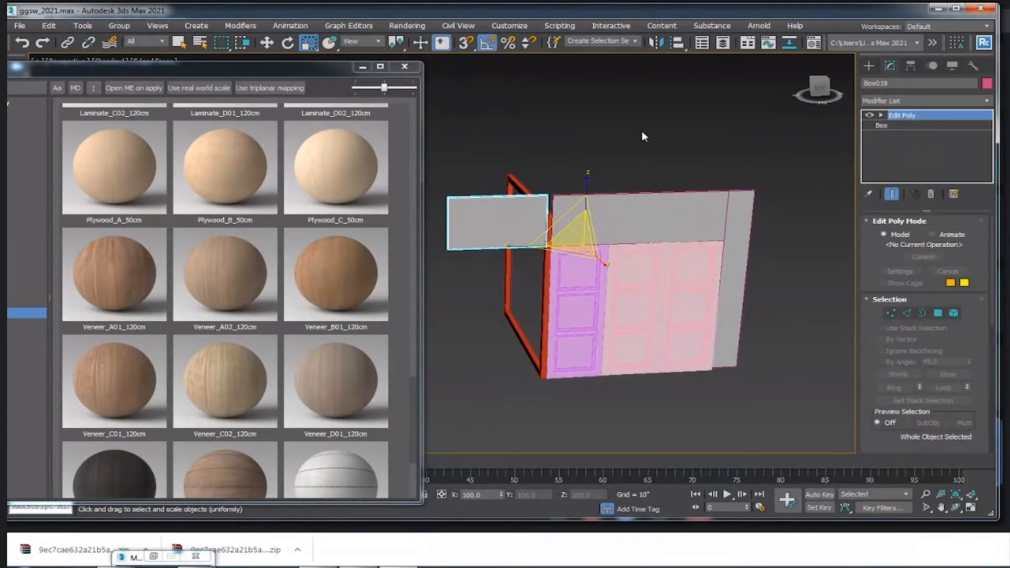
- Sample the veneer material from a wall panel into the fifth Material Editor slot and show its texture in the viewport
left_click(813, 42)
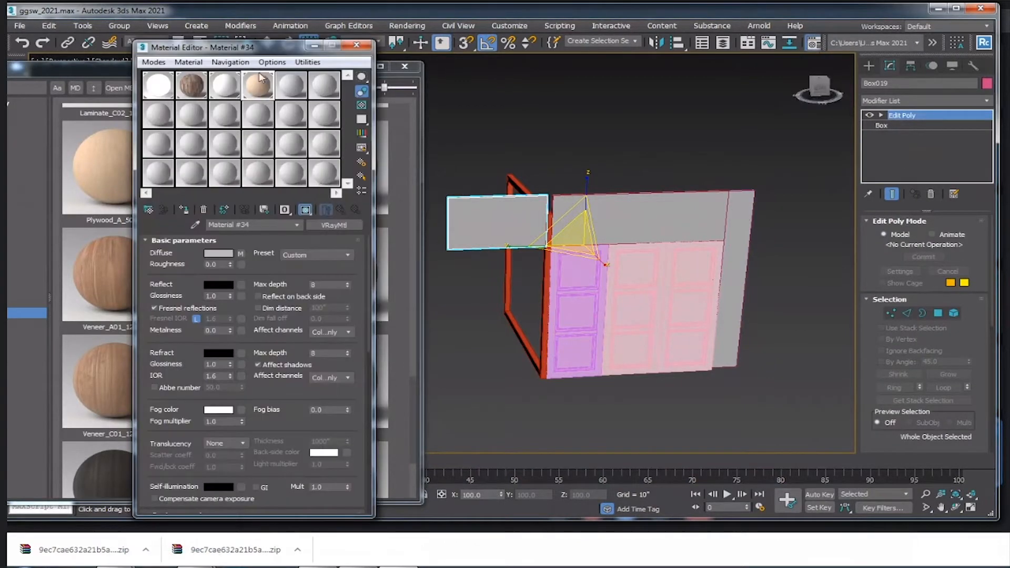
left_click_drag(263, 42, 894, 94)
left_click(916, 140)
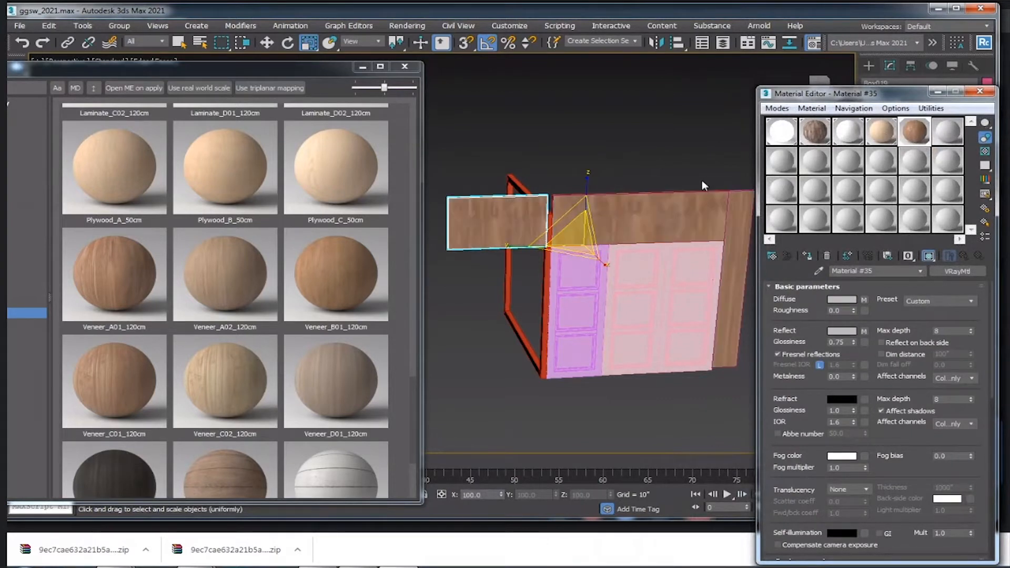
scroll(687, 207, "up", 4)
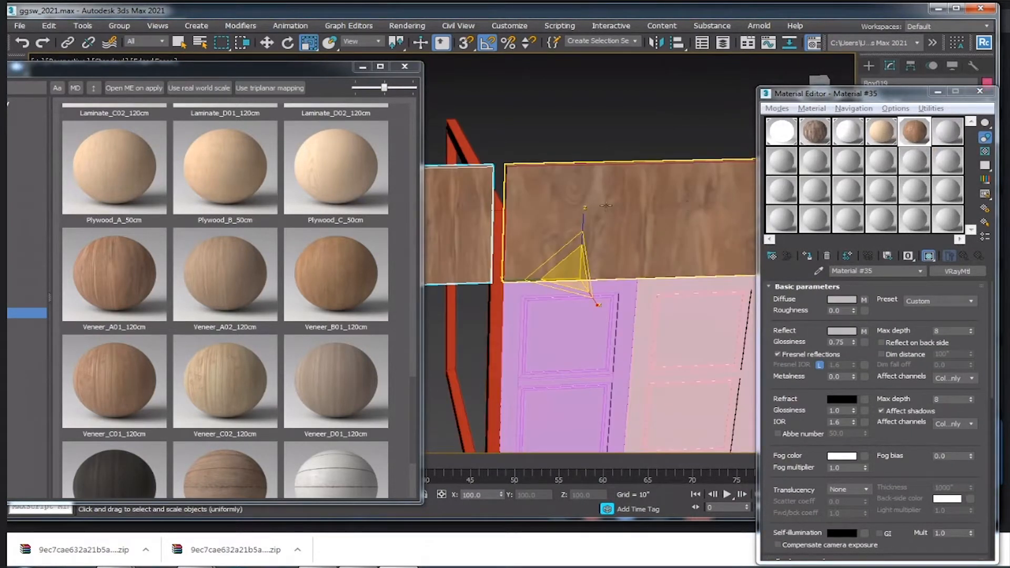
middle_click_drag(606, 205, 657, 202, "alt")
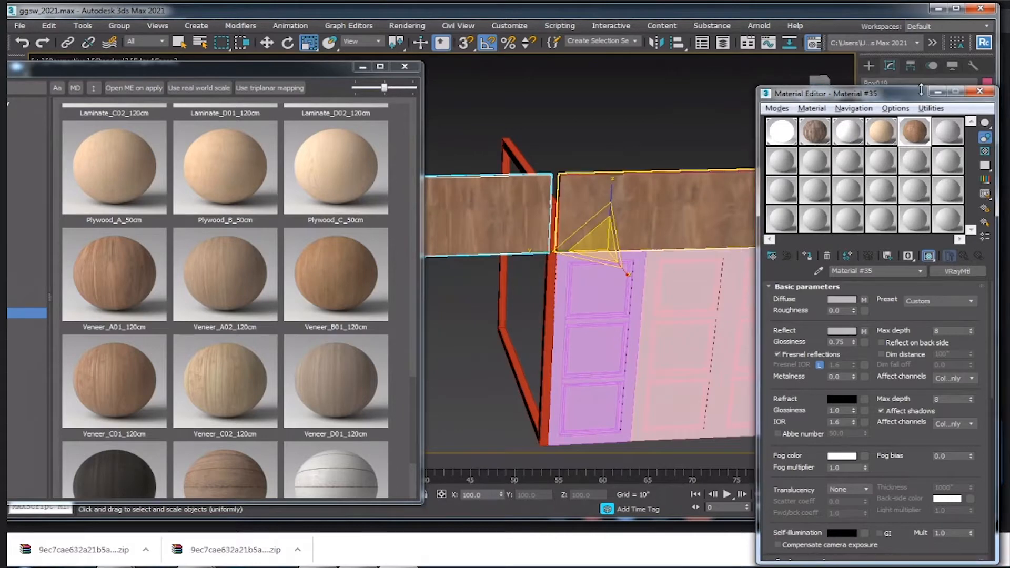
- Add a UVW Map modifier with box mapping to the short upper wood panel beside the frame
left_click_drag(917, 89, 704, 330)
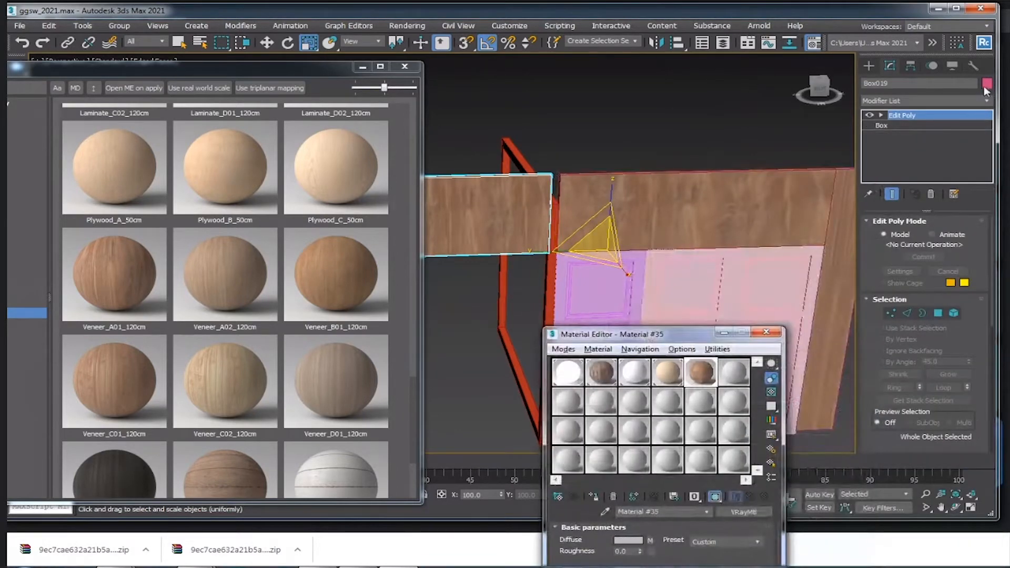
left_click(983, 101)
type("uvw")
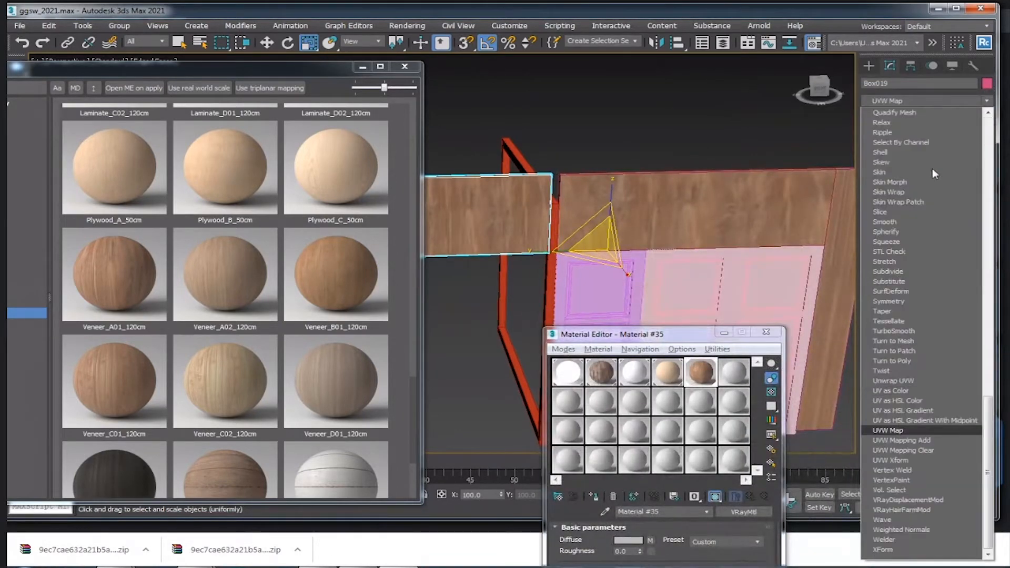
left_click(912, 429)
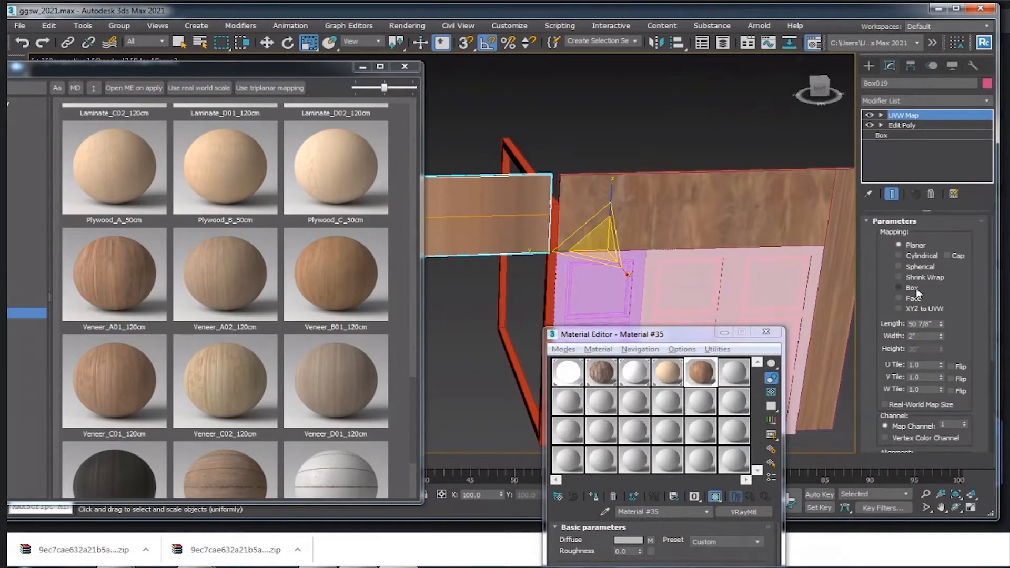
left_click(914, 289)
- Scale the UVW Map gizmo of the short upper panel to adjust the size of its veneer grain
left_click(881, 115)
left_click(905, 126)
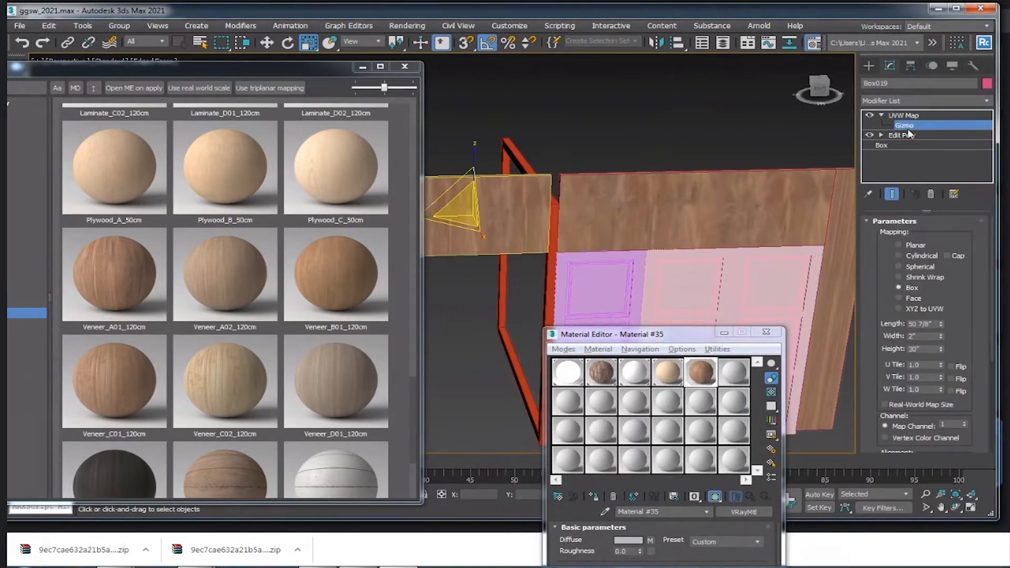
middle_click_drag(467, 171, 552, 182)
left_click_drag(498, 226, 541, 226)
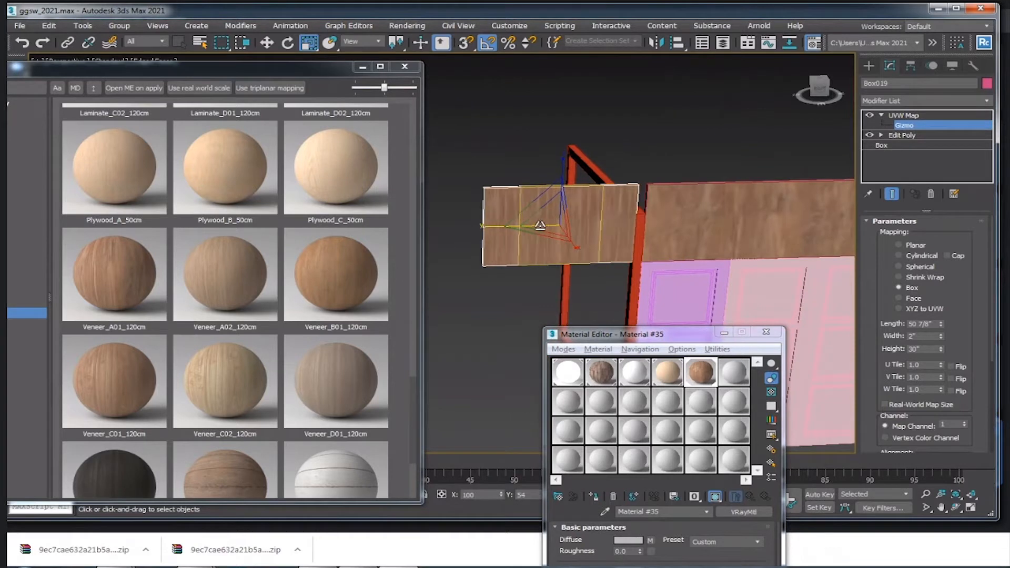
key("ctrl+z")
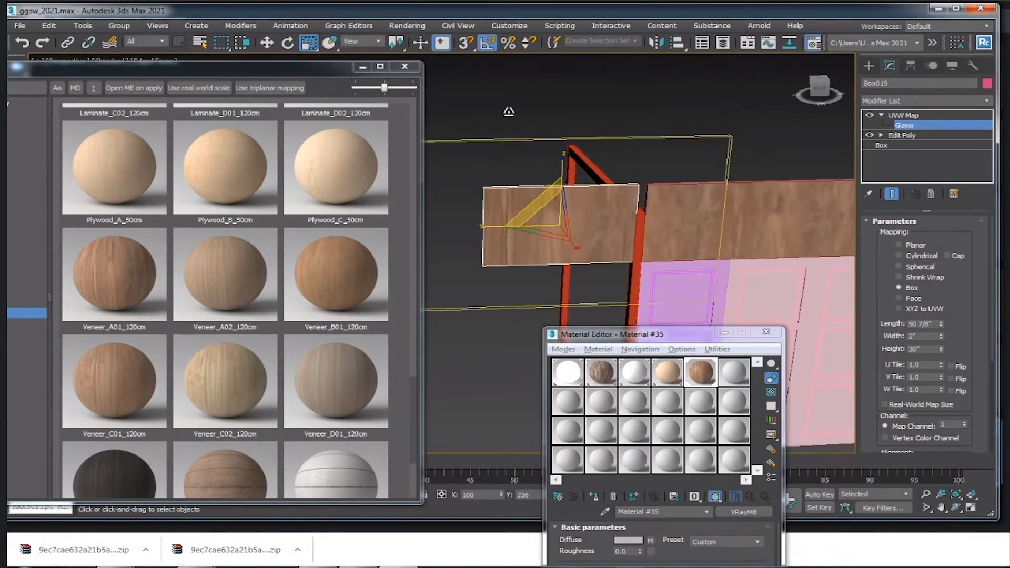
scroll(569, 227, "up", 3)
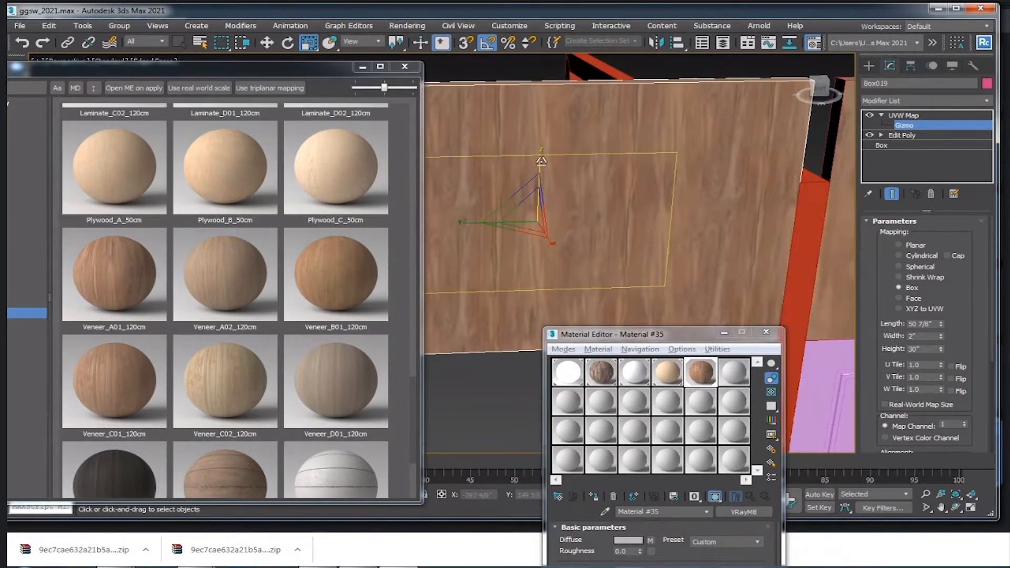
middle_click_drag(569, 226, 605, 228, "alt")
left_click_drag(523, 233, 487, 232)
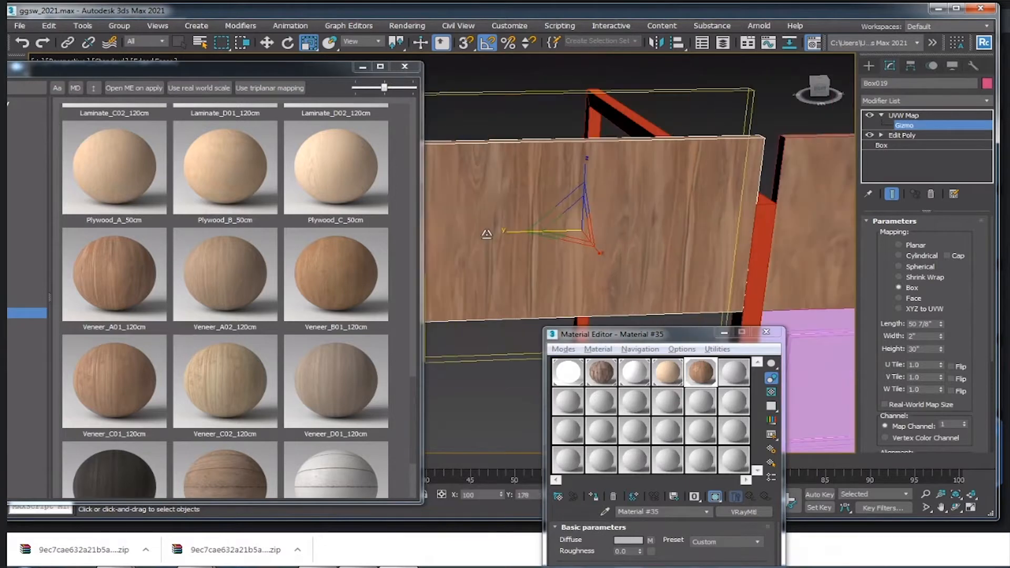
middle_click_drag(604, 257, 625, 262, "alt")
left_click_drag(518, 229, 520, 233)
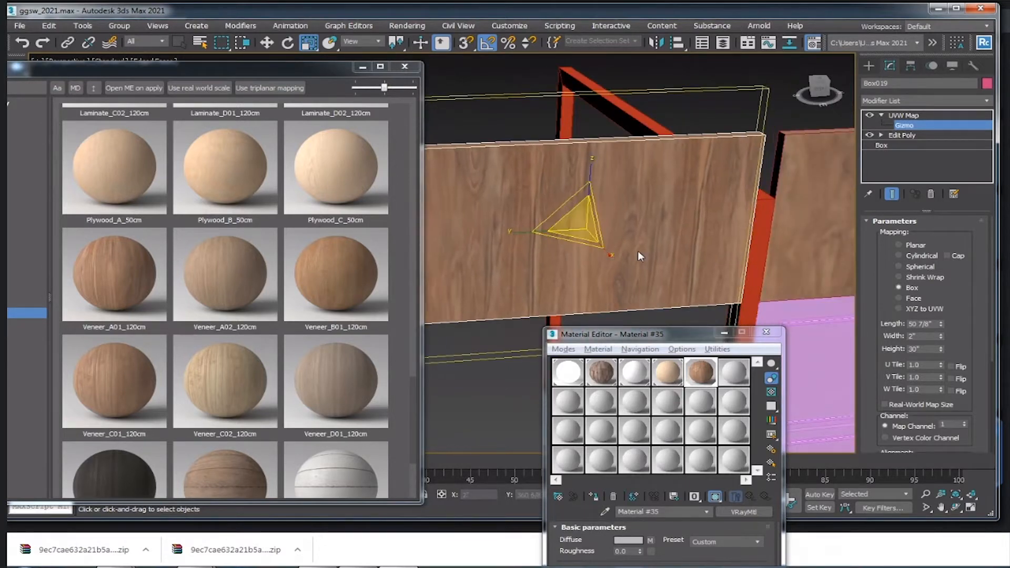
middle_click_drag(637, 250, 616, 249, "alt")
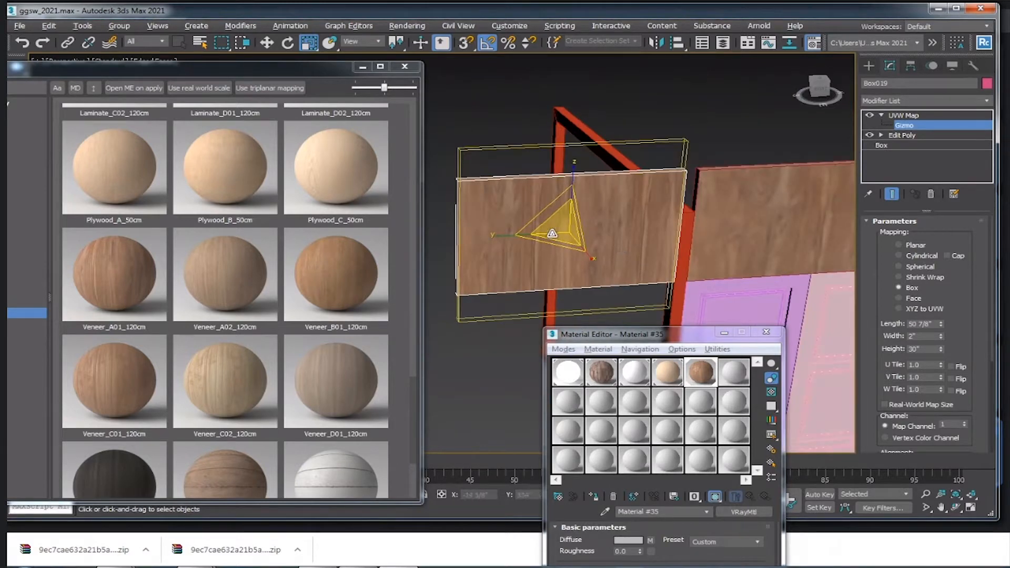
middle_click_drag(551, 233, 540, 228, "alt")
- Copy the short panel's UVW Map modifier and paste it onto the long upper panel above the doors
left_click(882, 115)
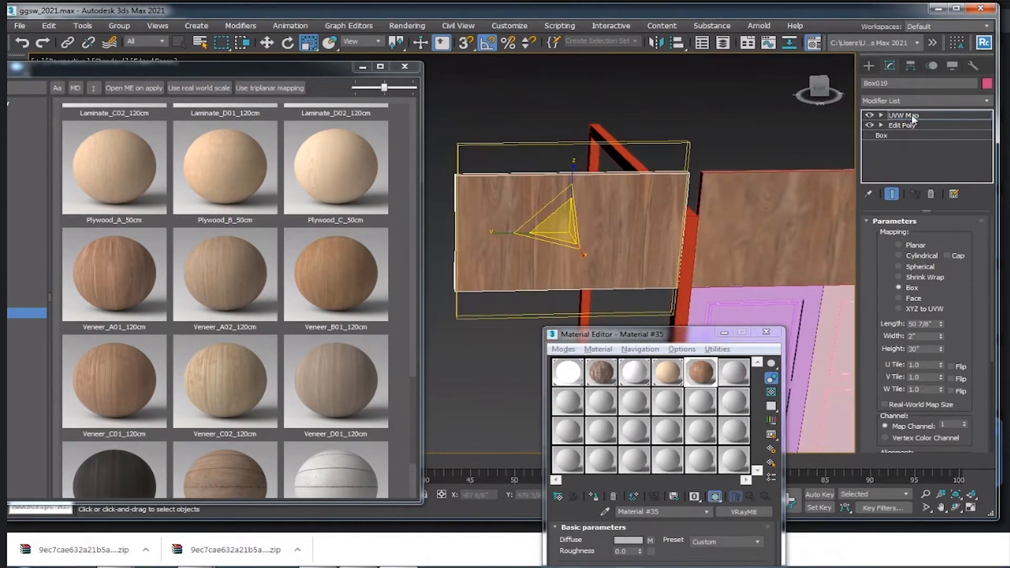
right_click(911, 116)
left_click(942, 164)
middle_click_drag(703, 187, 571, 176)
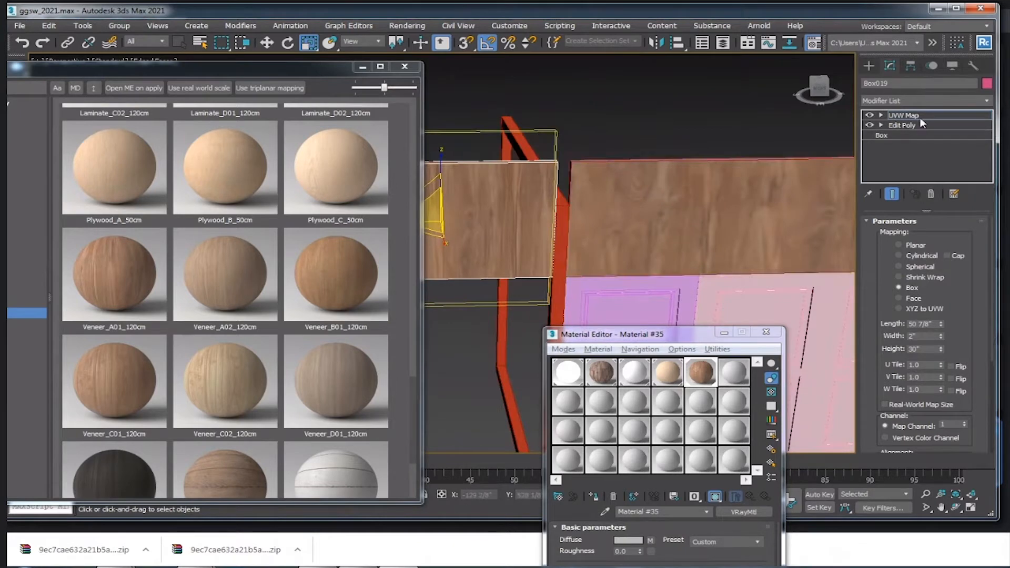
left_click(784, 189)
right_click(951, 119)
left_click(941, 178)
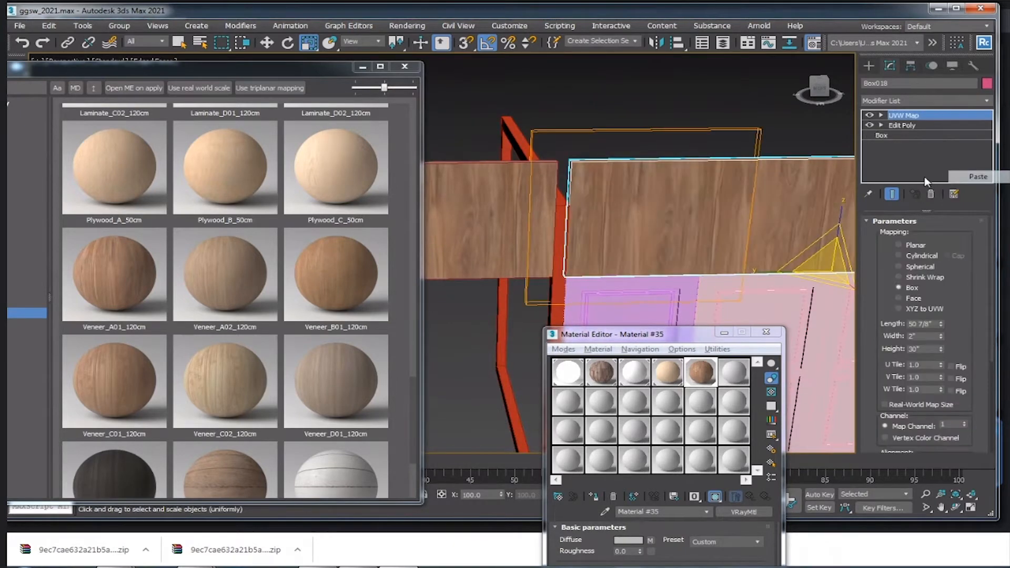
key("z")
- Paste the copied UVW Map modifier onto the tall side panel next to the doors
left_click(814, 202)
middle_click_drag(799, 223, 721, 223)
scroll(721, 223, "up", 5)
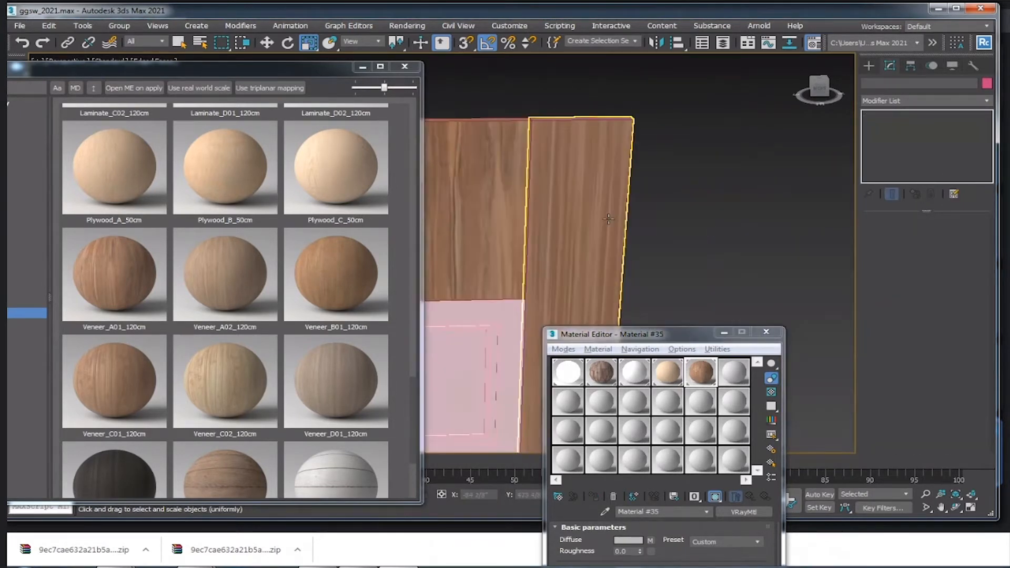
left_click(608, 219)
right_click(938, 112)
left_click(953, 131)
key("z")
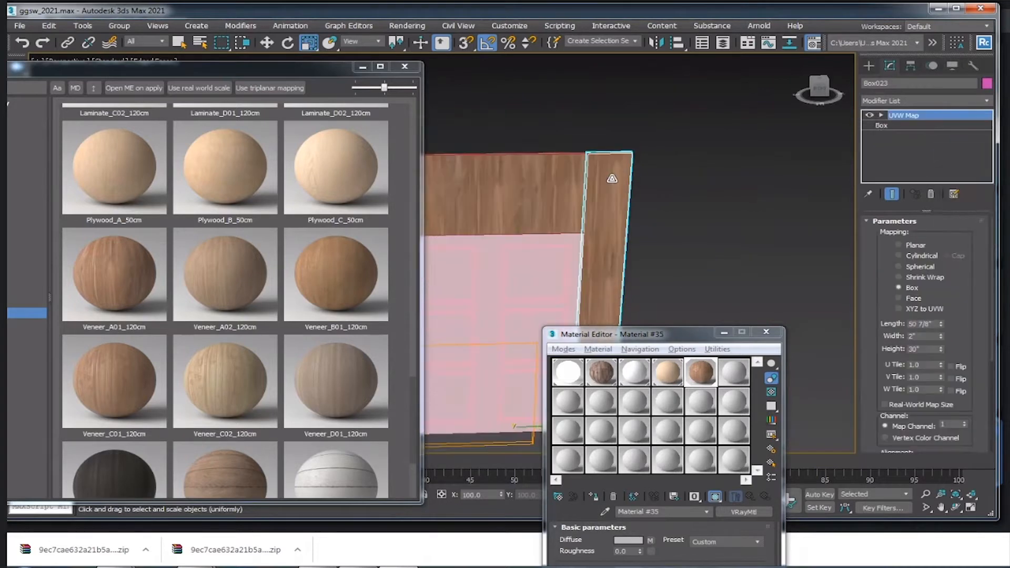
- Select the purple single door beside the frame and minimize the Material Editor
left_click_drag(657, 334, 850, 323)
scroll(555, 243, "down", 3)
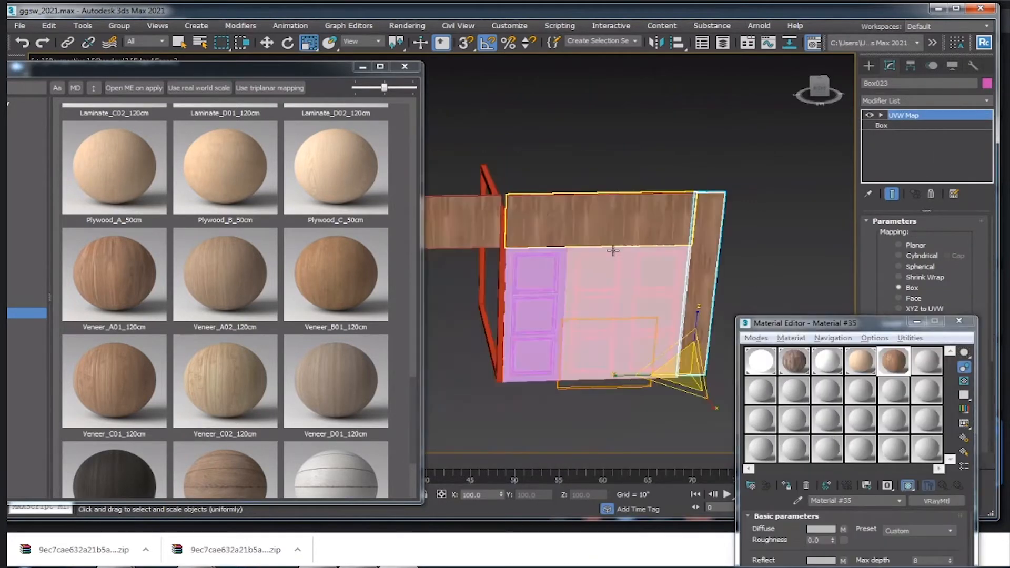
middle_click_drag(651, 255, 621, 228, "alt")
scroll(603, 229, "up", 3)
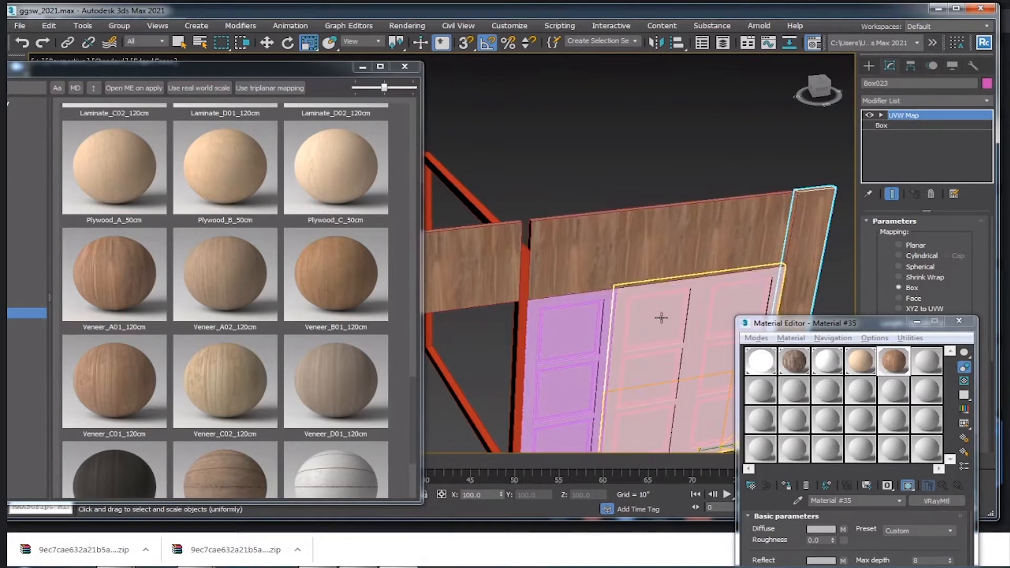
left_click(576, 365)
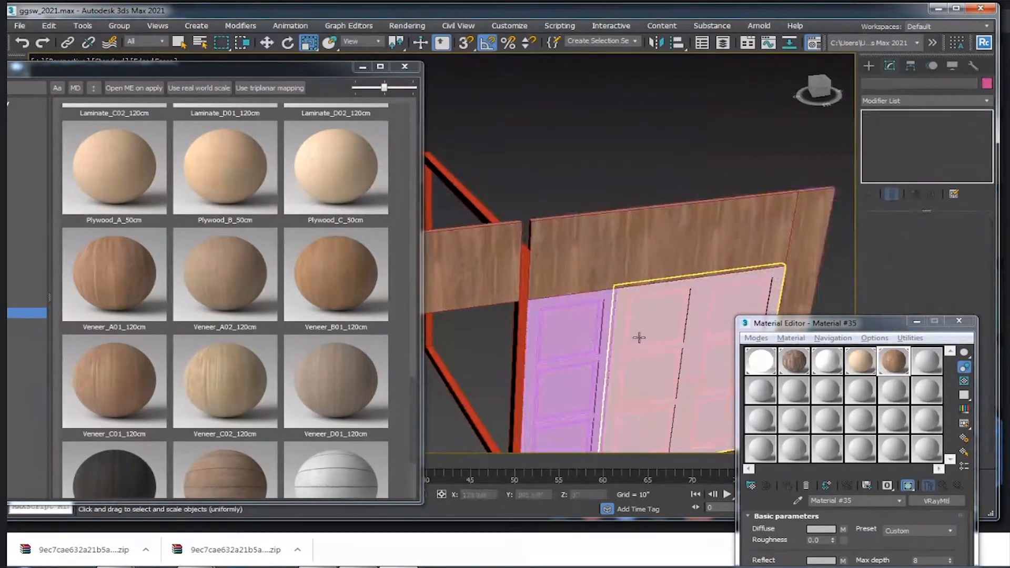
scroll(638, 338, "up", 3)
left_click(532, 284)
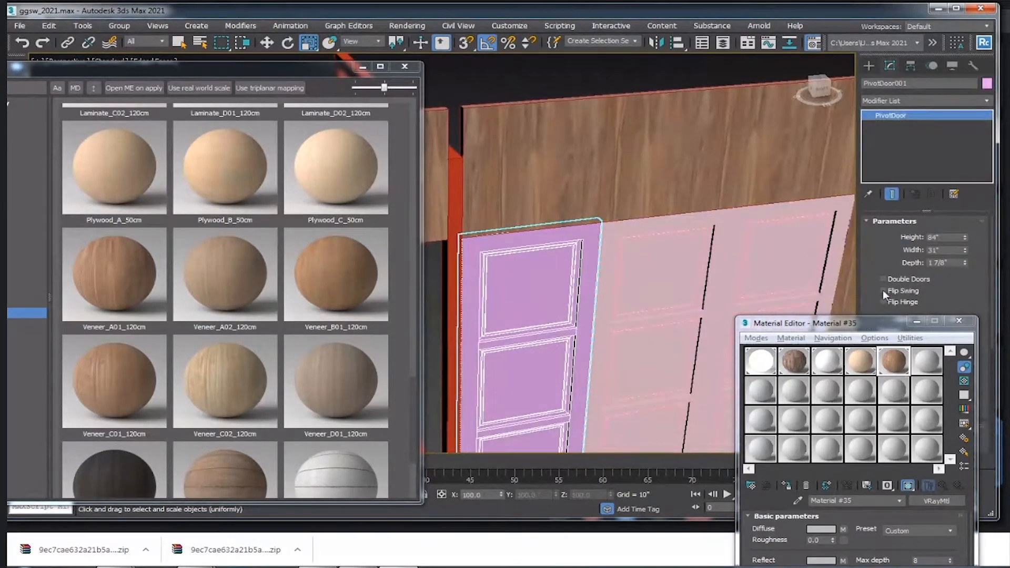
left_click(917, 321)
- Add an Edit Poly modifier to the purple door and switch to polygon selection
scroll(617, 245, "down", 3)
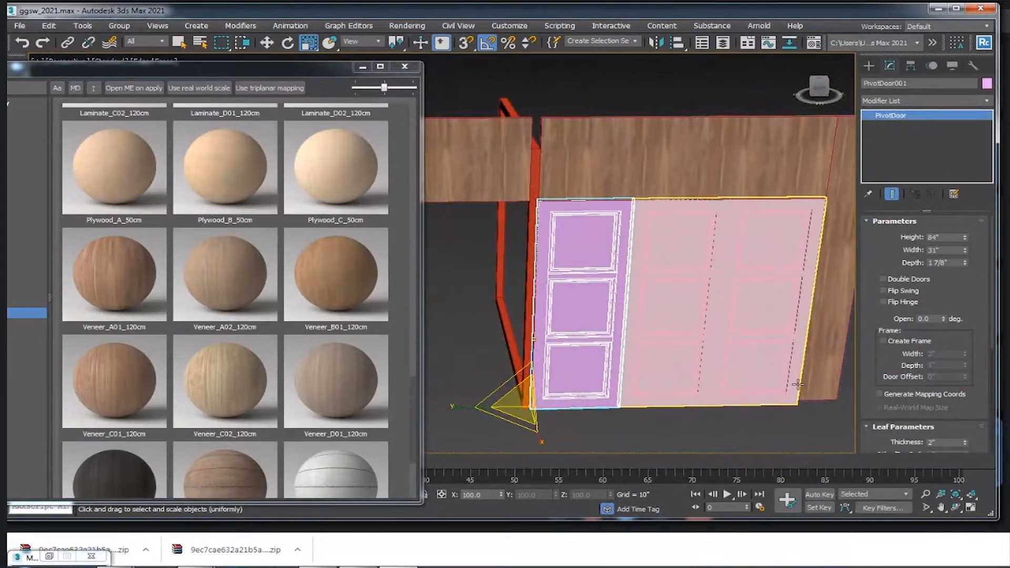
scroll(626, 327, "up", 4)
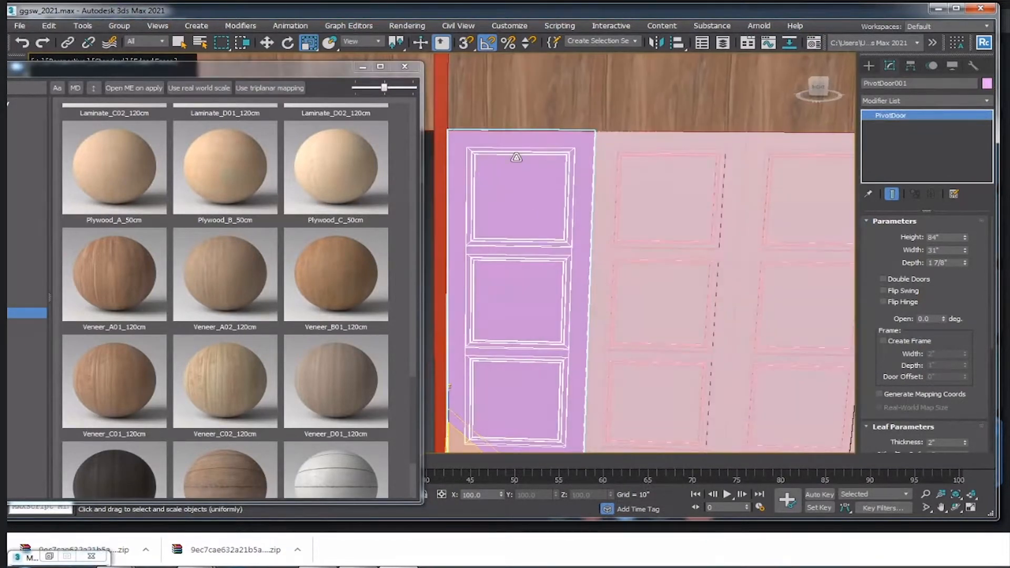
middle_click_drag(561, 274, 496, 195, "alt")
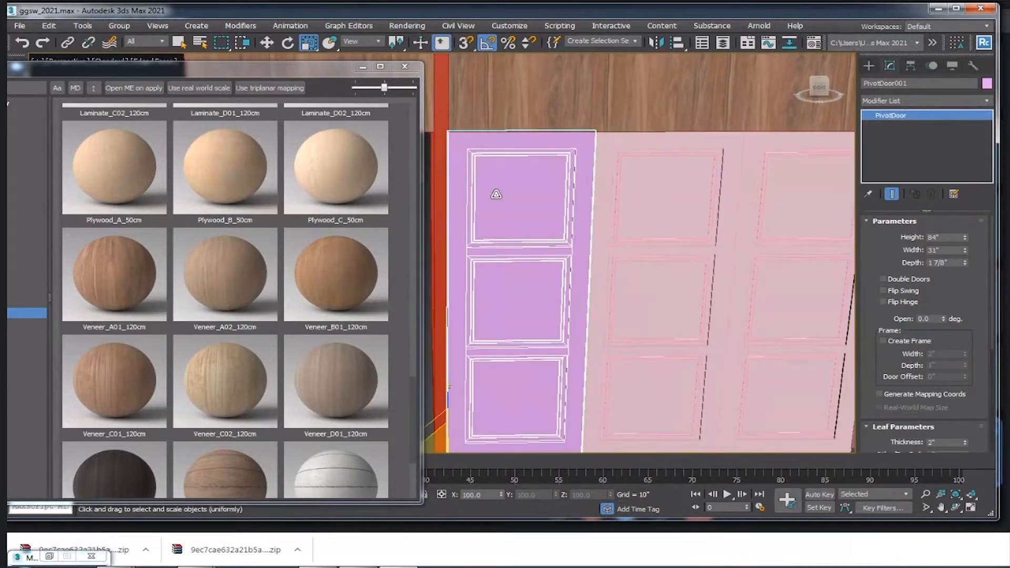
middle_click_drag(660, 250, 676, 360, "alt")
middle_click_drag(453, 277, 641, 142, "alt")
middle_click_drag(730, 244, 694, 282, "alt")
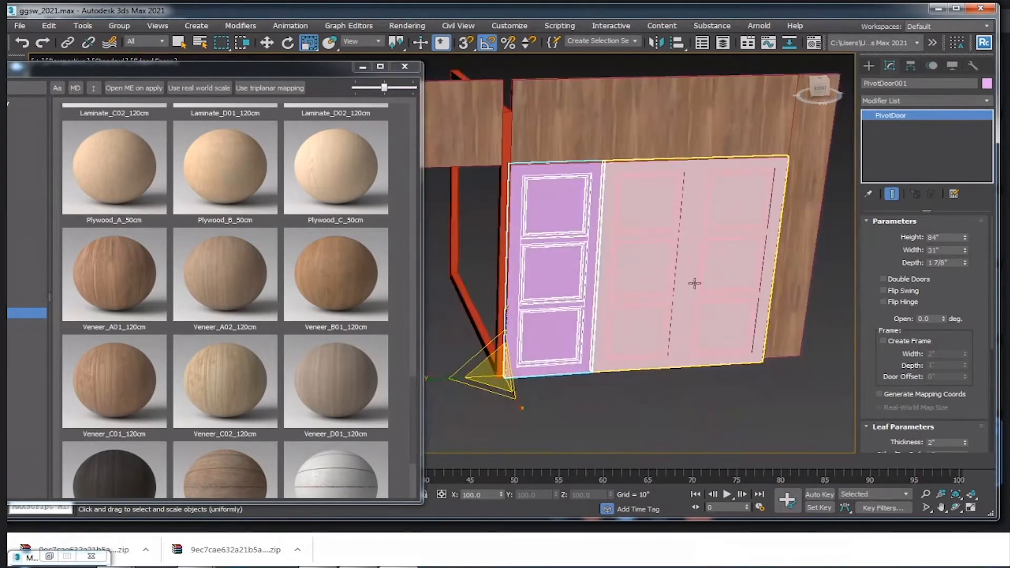
left_click(630, 429)
left_click(571, 282)
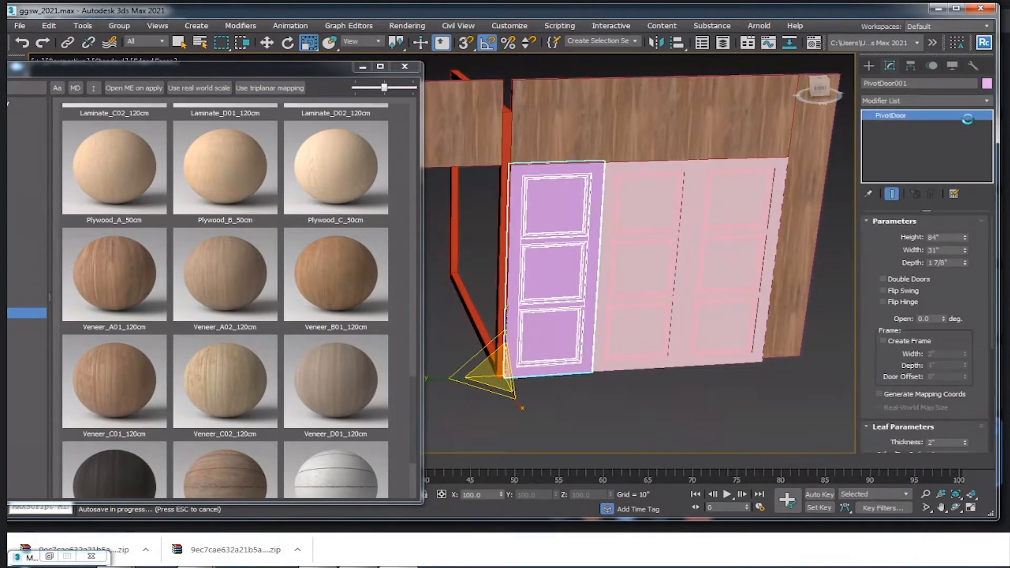
left_click(956, 102)
key("e")
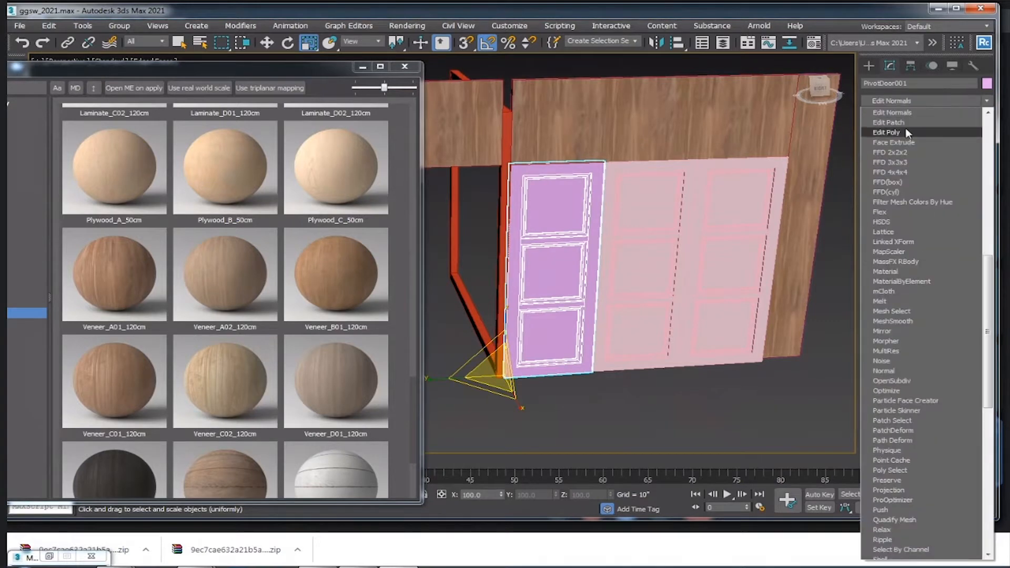
left_click(908, 132)
left_click(937, 313)
- Show the purple door close up in the Left view
scroll(536, 211, "up", 8)
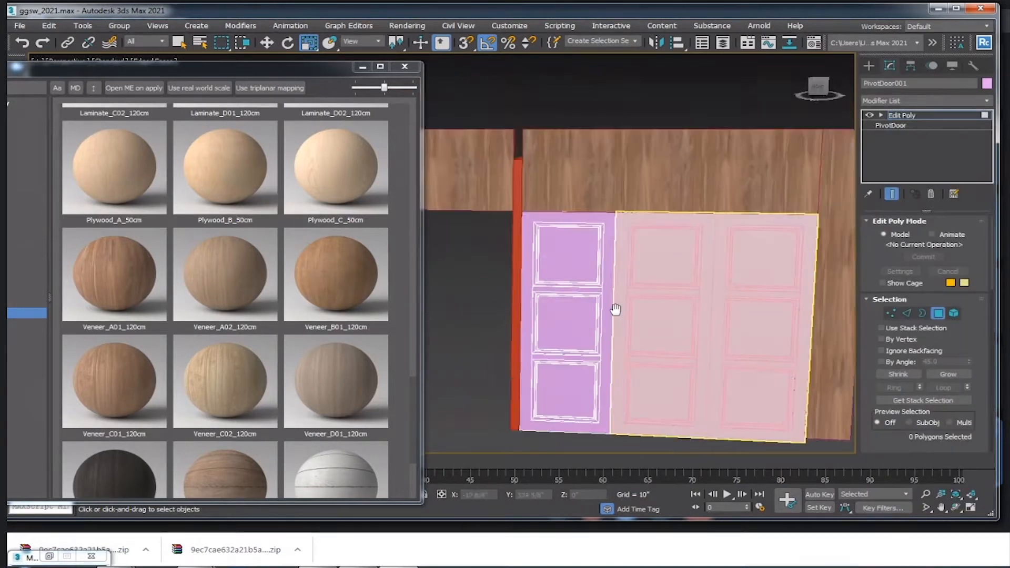
key("t")
middle_click_drag(531, 203, 680, 251)
scroll(680, 251, "down", 2)
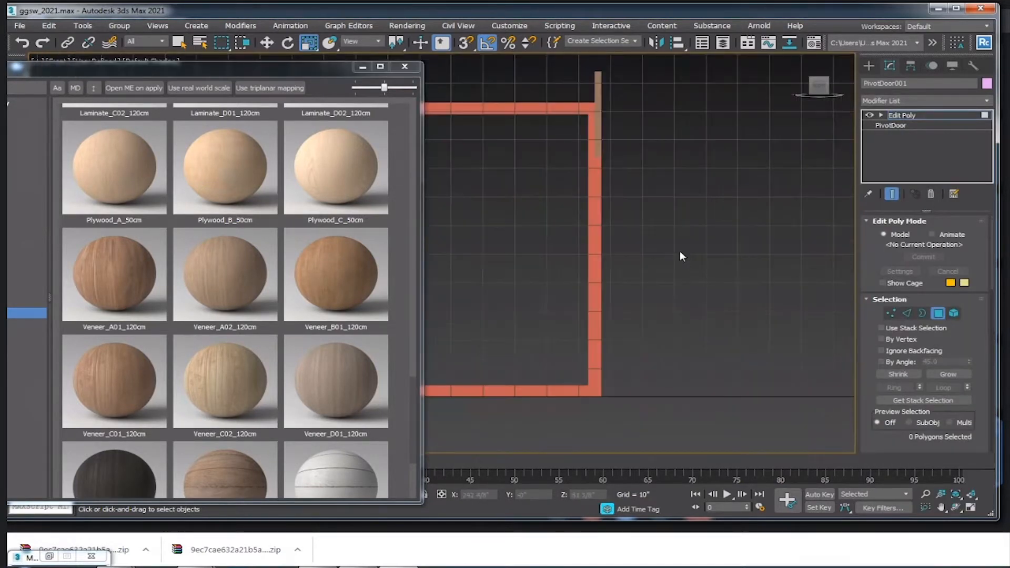
key("l")
key("z")
middle_click_drag(531, 216, 748, 251)
scroll(748, 251, "down", 3)
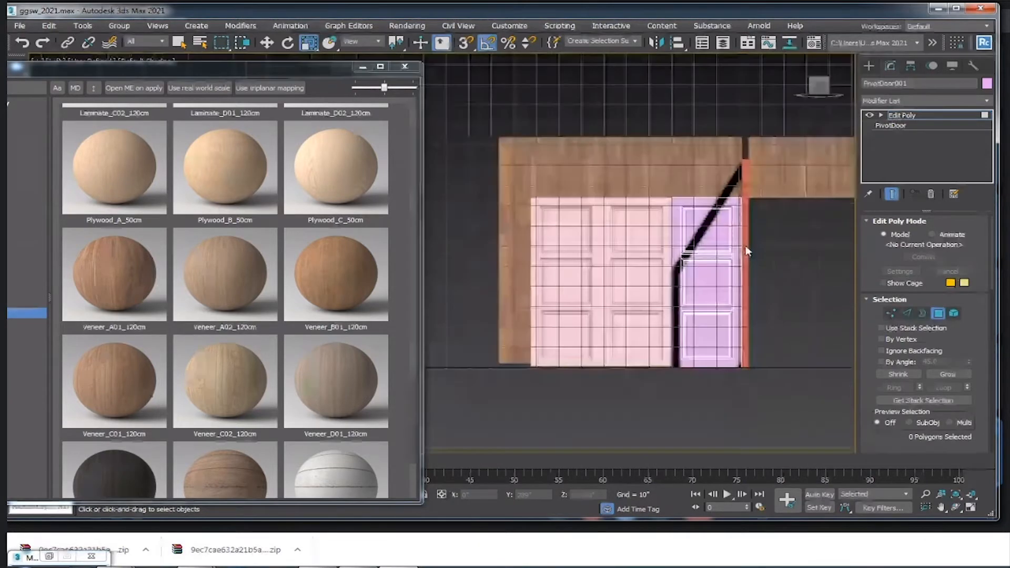
scroll(728, 236, "up", 5)
- Move the Asset Browser off the viewport labels and set the viewport's quality preset to Standard
left_click_drag(130, 75, 131, 110)
left_click(85, 61)
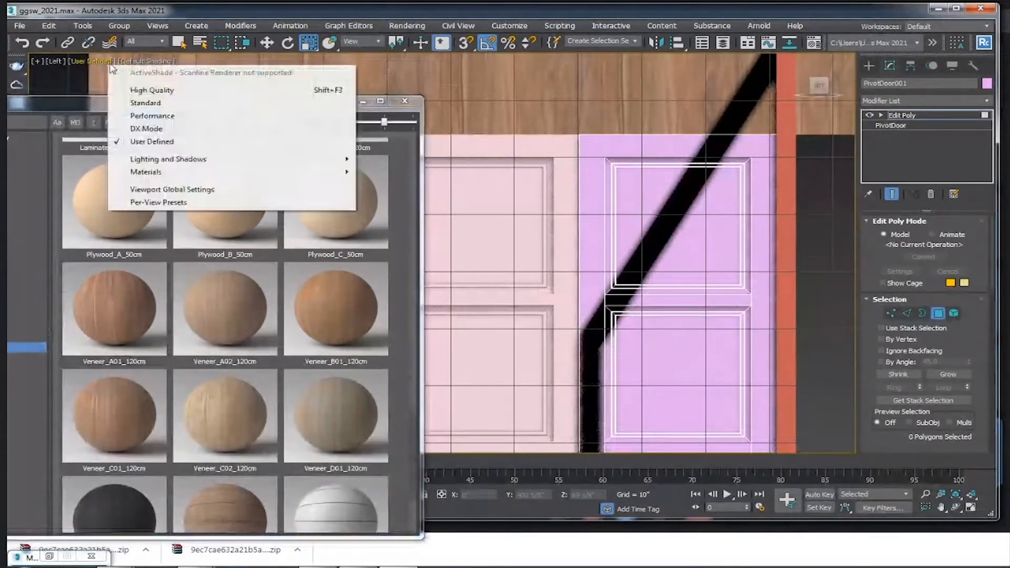
left_click(140, 102)
- With the Select tool, select the moulding polygons around the purple door's upper recessed panel
left_click_drag(605, 161, 701, 253)
key("ctrl+z")
key("q")
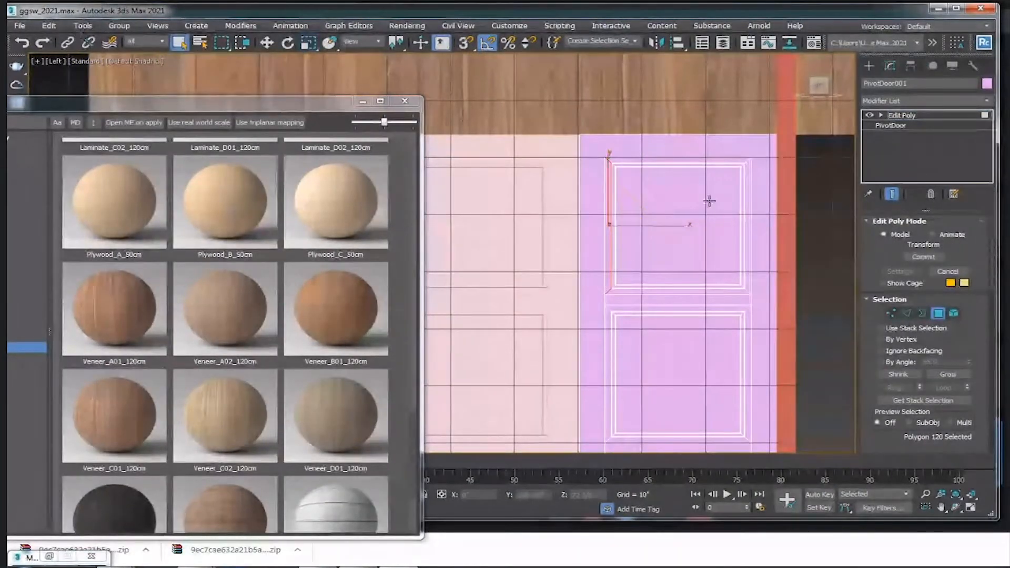
left_click_drag(607, 159, 744, 298)
left_click_drag(745, 167, 745, 166, "alt")
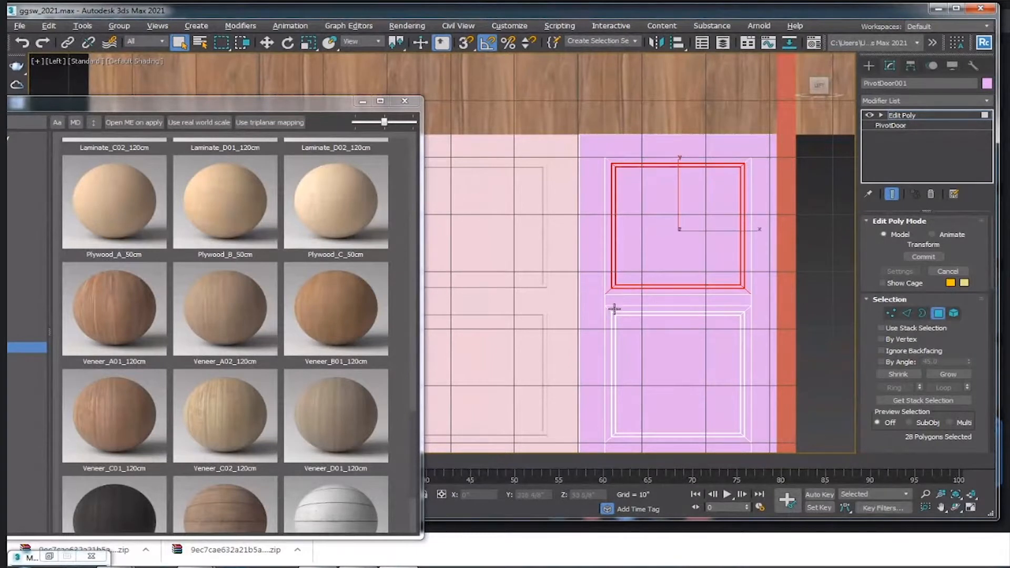
- Add the moulding polygons of the door's middle and lower recessed panels to the selection
middle_click_drag(679, 330, 613, 230)
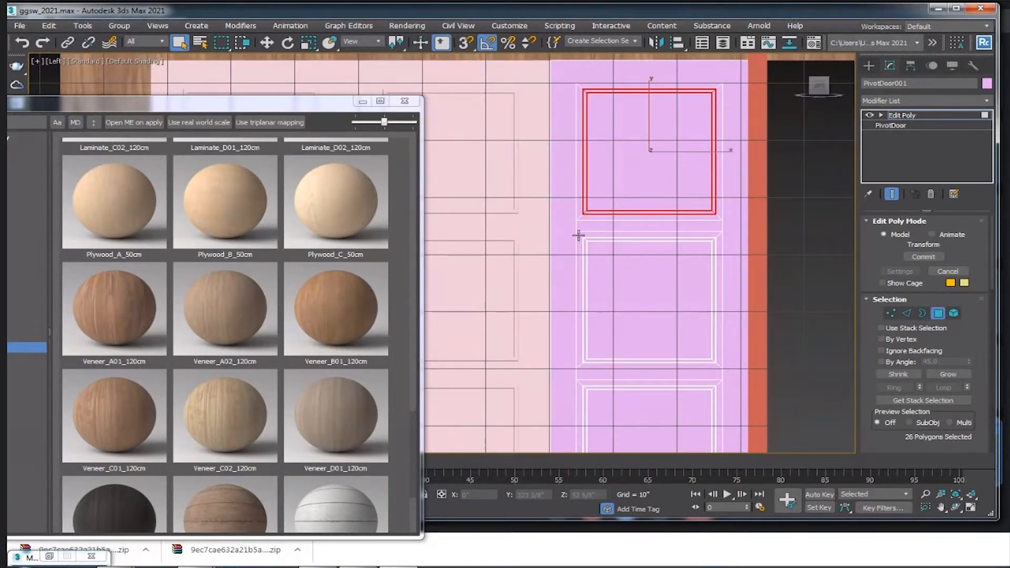
left_click_drag(578, 235, 719, 371, "ctrl")
middle_click_drag(720, 371, 719, 231)
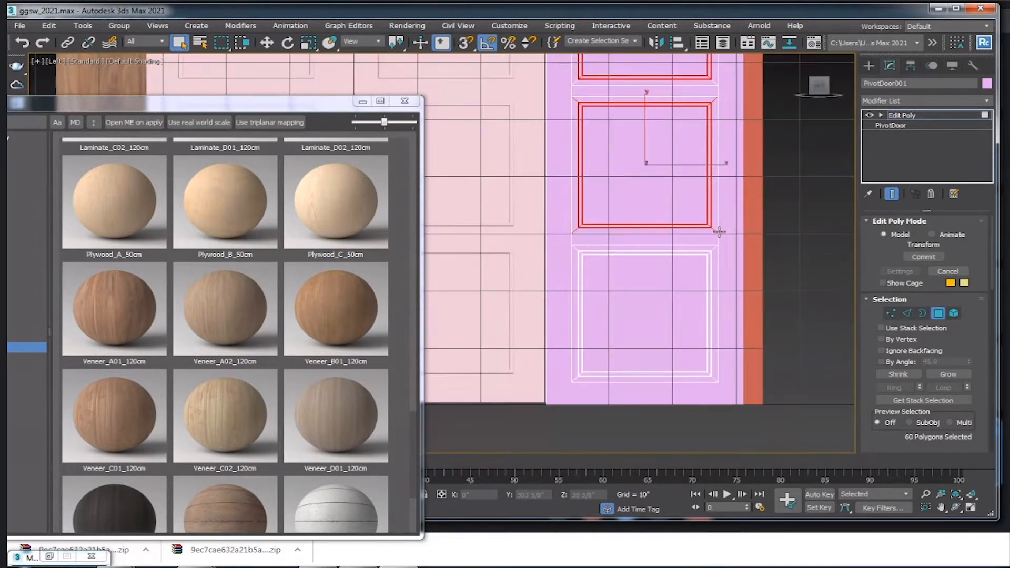
left_click_drag(573, 245, 714, 386, "ctrl")
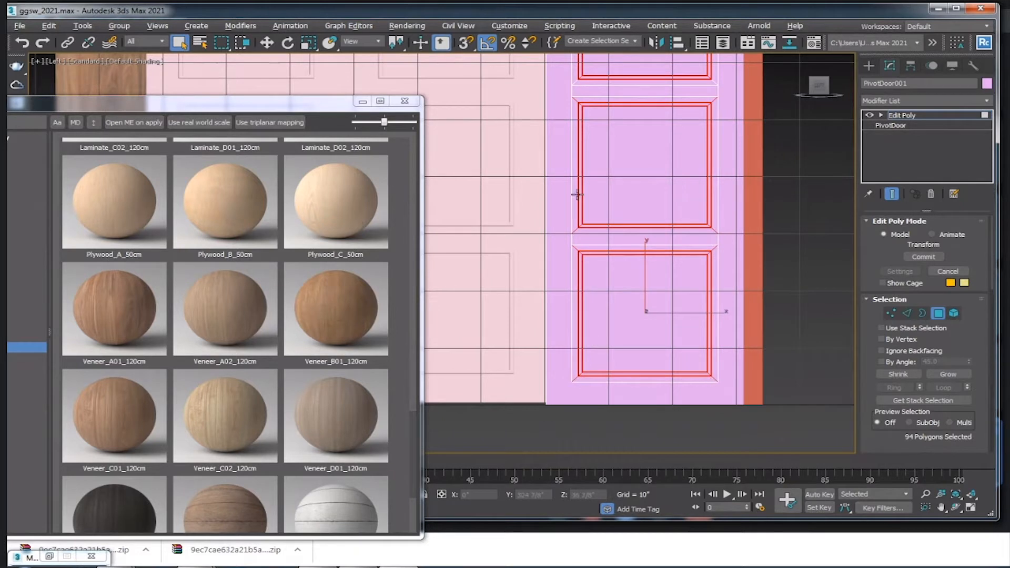
- Remove the outer polygons along both sides of the door's recessed panels from the selection and return to the Perspective view
left_click_drag(574, 395, 573, 395, "alt")
left_click_drag(518, 90, 576, 406, "alt")
left_click_drag(749, 86, 718, 407, "alt")
left_click(63, 67)
left_click(100, 99)
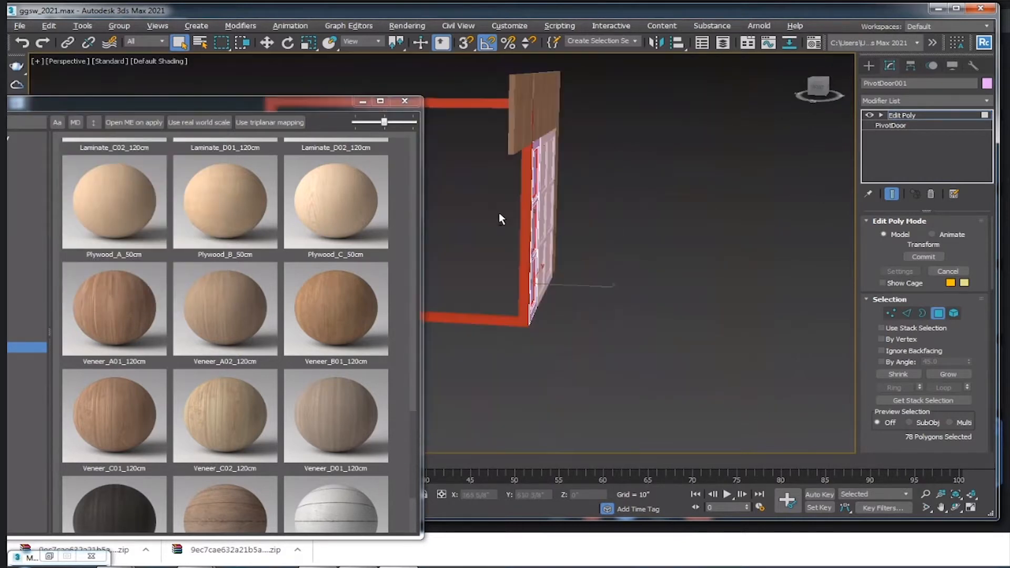
- Assign material ID 1 to the selected moulding polygons of the purple door
middle_click_drag(620, 226, 501, 181, "alt")
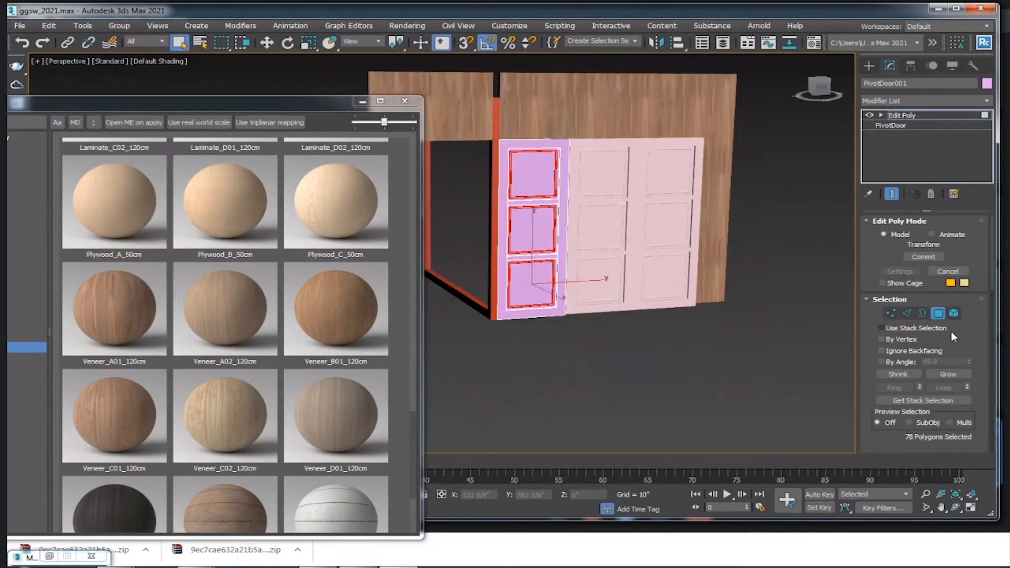
scroll(950, 336, "down", 10)
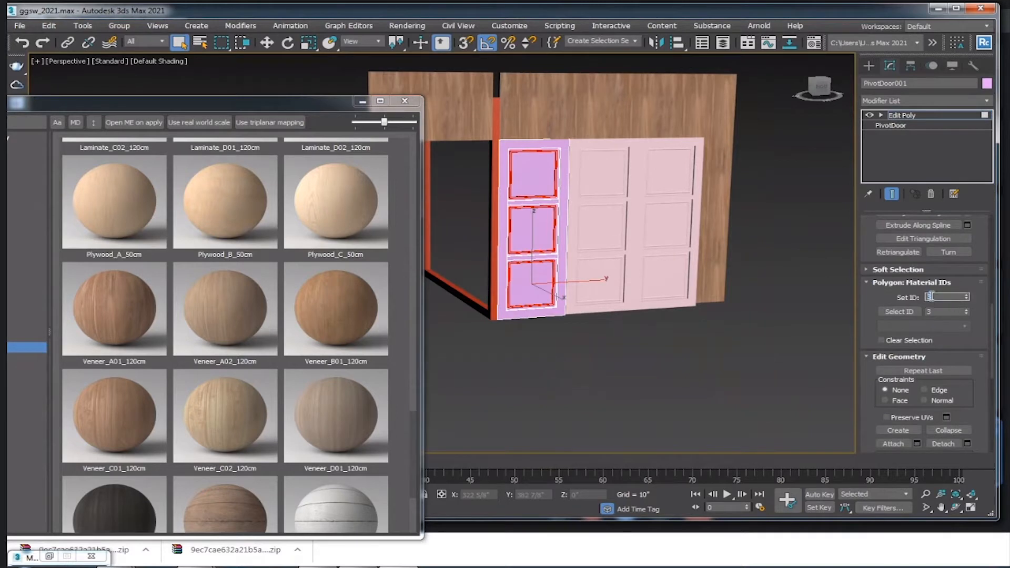
key("Return")
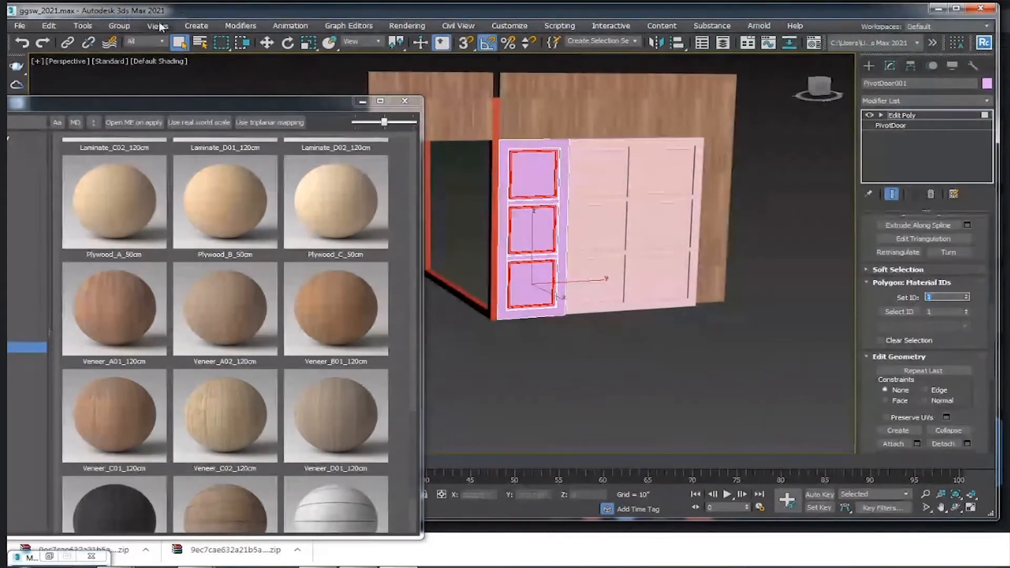
- Invert the polygon selection, assign material ID 2 to the rest of the purple door, and deselect the door
left_click(48, 26)
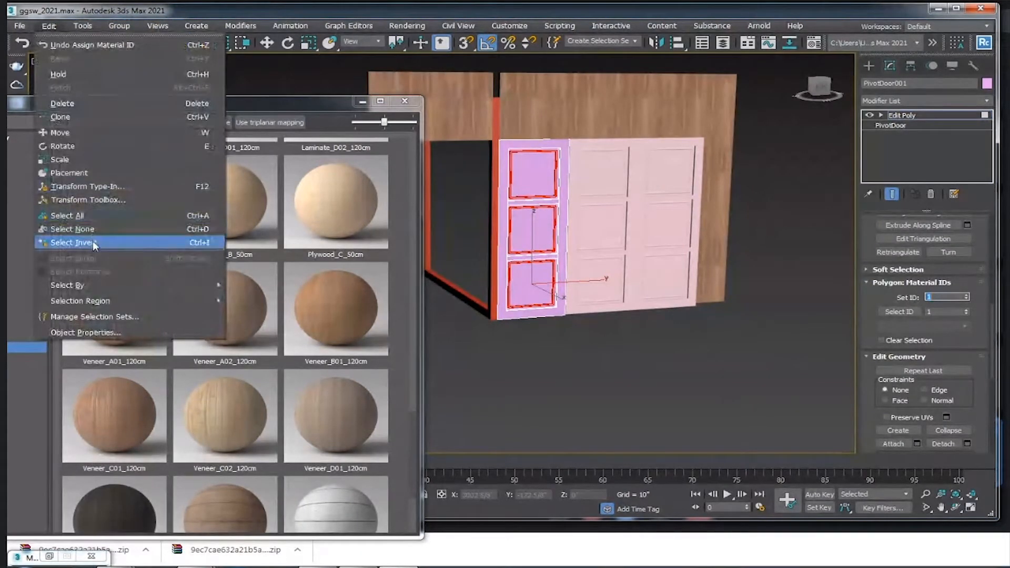
left_click(96, 242)
left_click(937, 297)
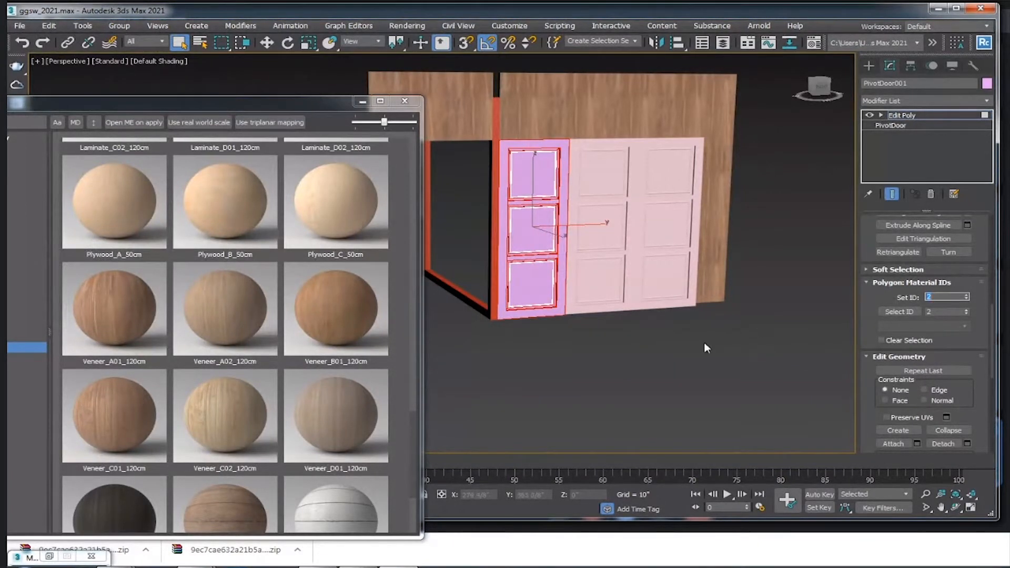
middle_click_drag(705, 343, 683, 313, "alt")
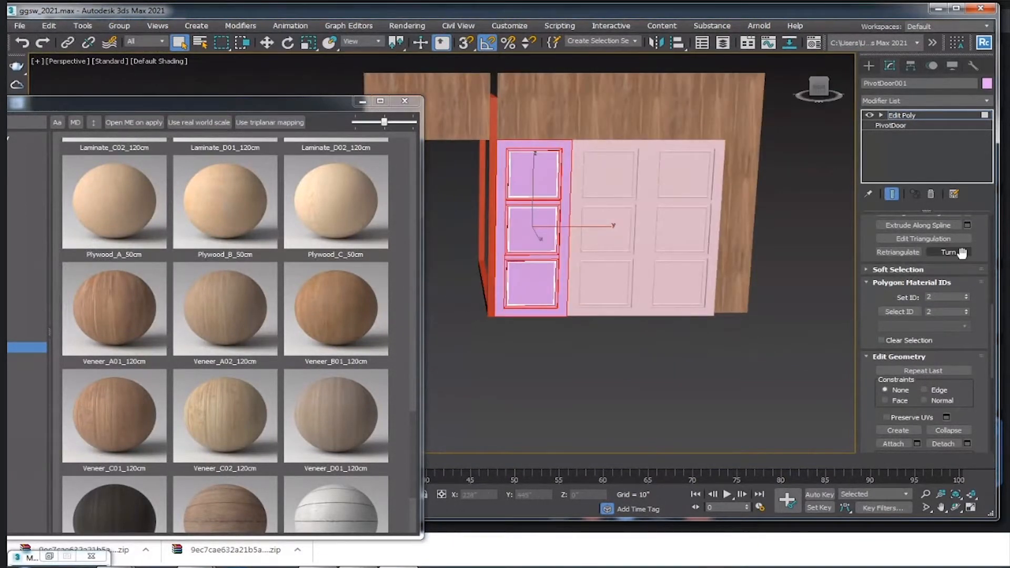
left_click(942, 116)
left_click(621, 385)
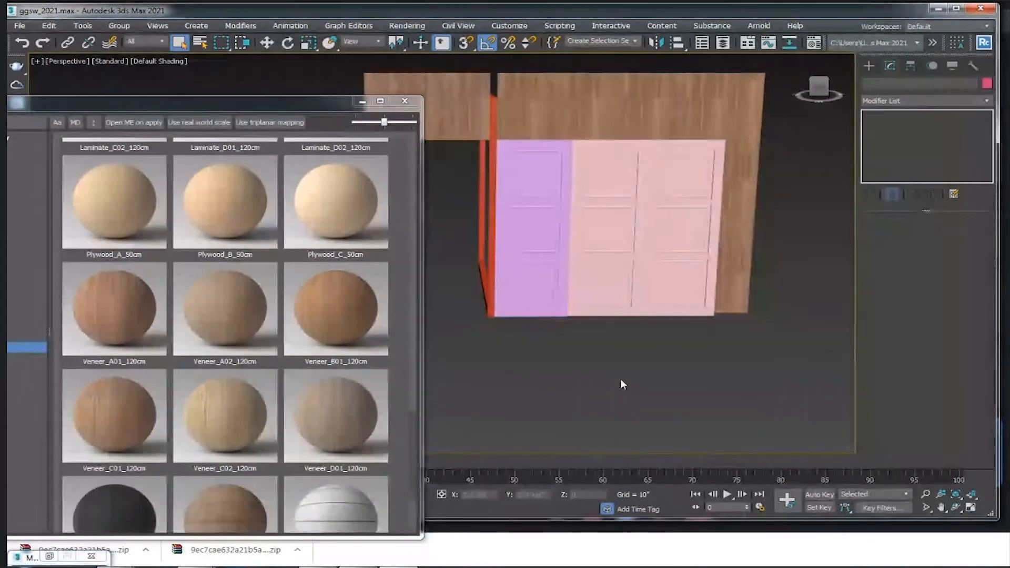
- Try to copy the purple door's Edit Poly modifier and paste it onto the pink bifold door
left_click(616, 233)
scroll(635, 209, "up", 2)
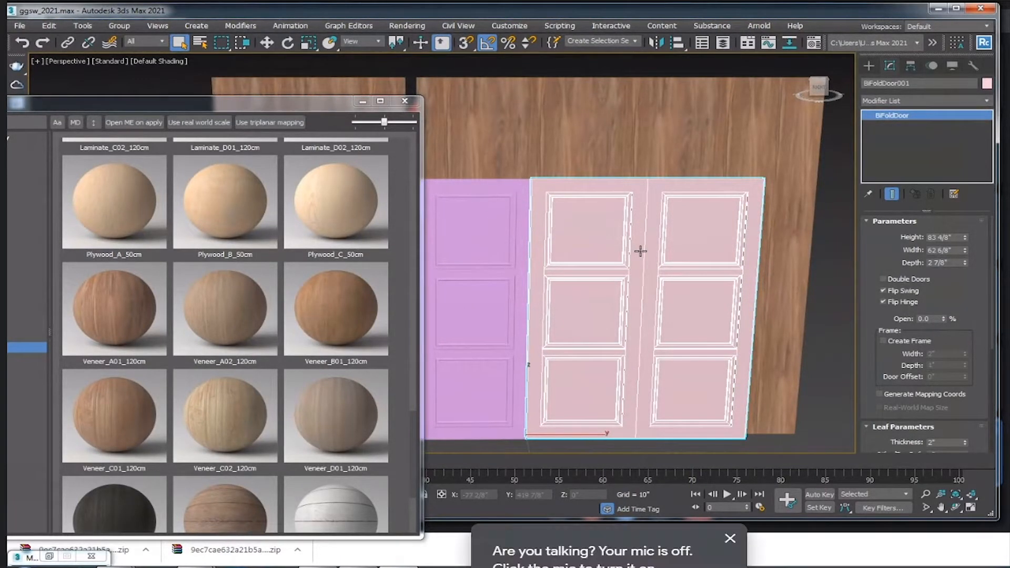
left_click(459, 234)
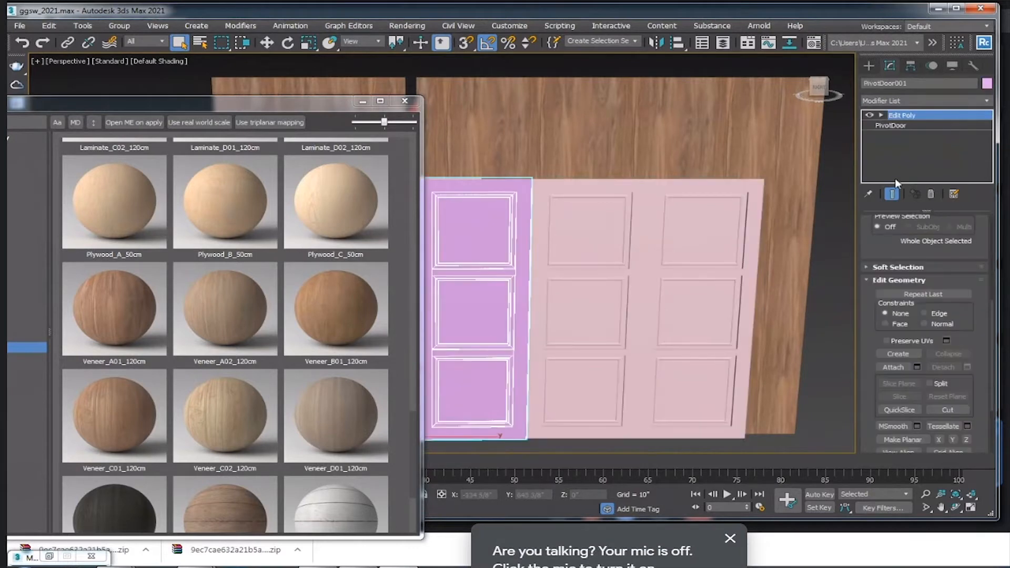
right_click(957, 111)
left_click(985, 164)
left_click(687, 259)
right_click(927, 118)
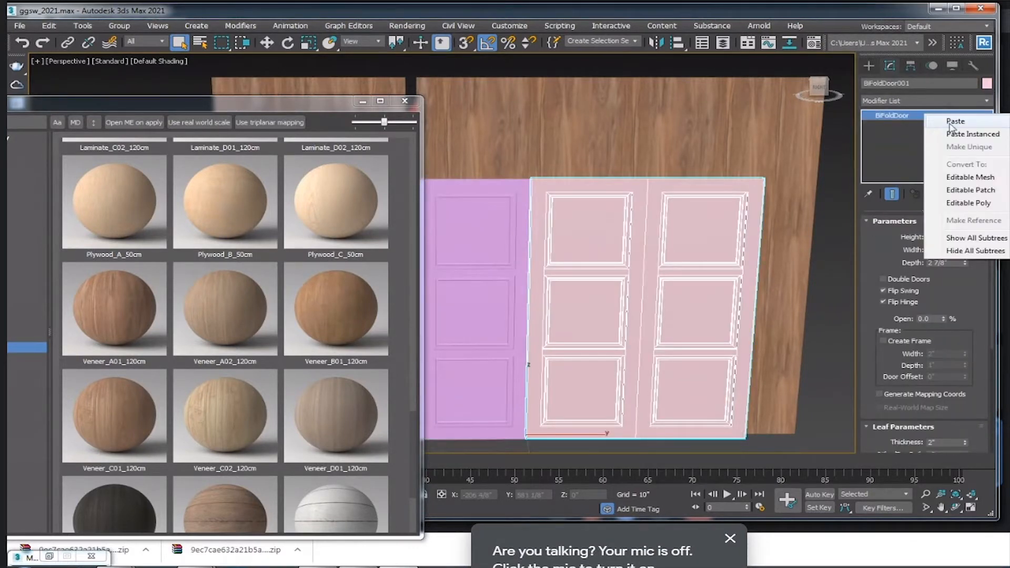
left_click(955, 121)
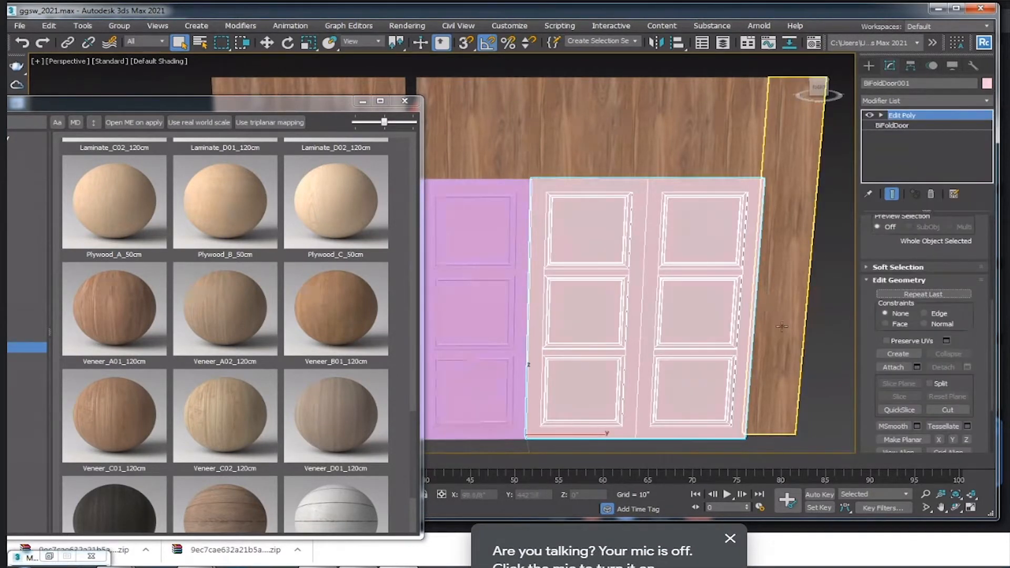
- Check the pink door's polygon assignment by selecting material ID 1, and delete the pasted Edit Poly modifier
scroll(782, 327, "down", 3)
scroll(980, 392, "down", 3)
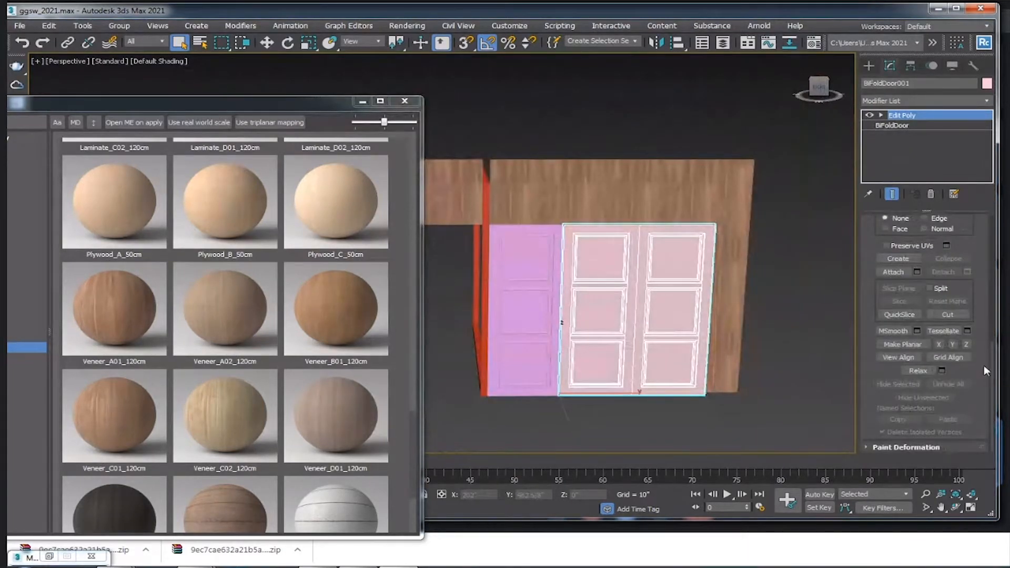
scroll(983, 366, "up", 3)
scroll(972, 241, "up", 4)
left_click(938, 307)
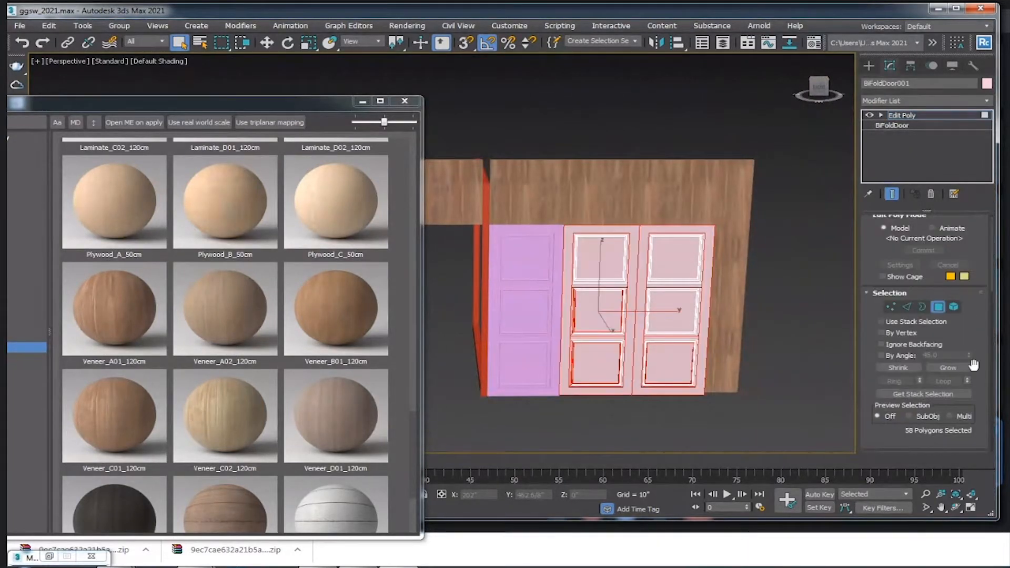
scroll(974, 365, "down", 5)
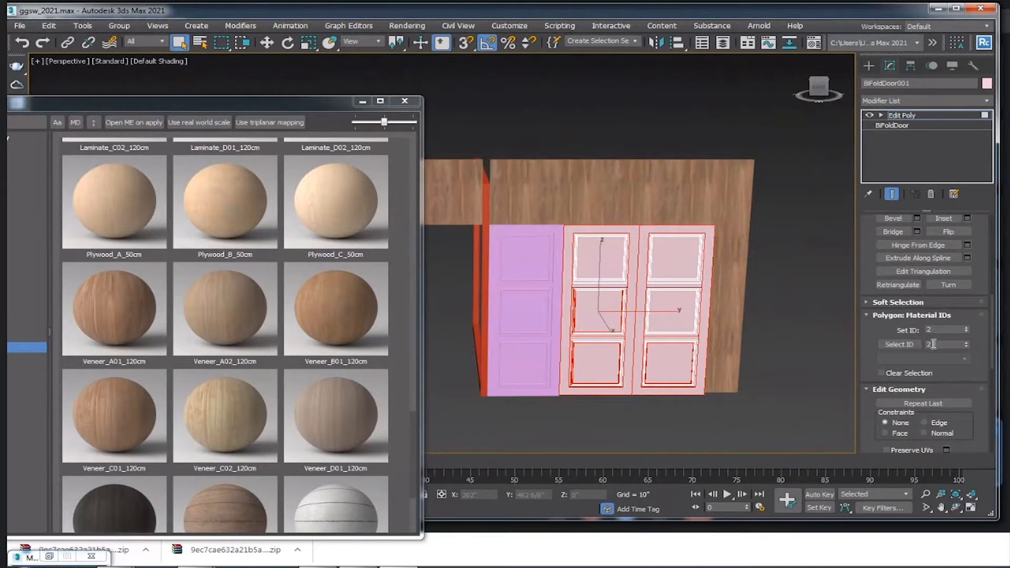
left_click(794, 370)
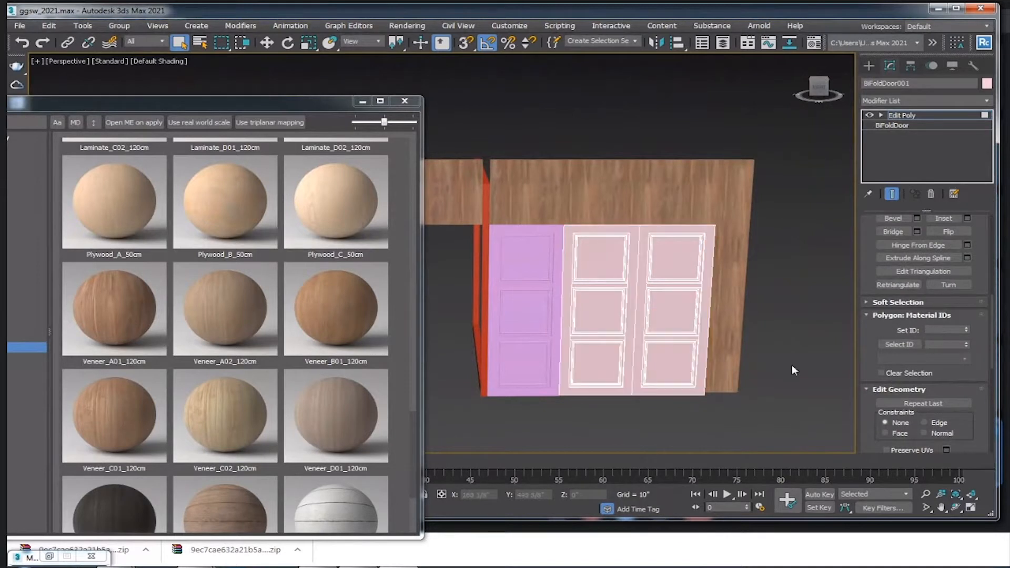
left_click(966, 342)
left_click(899, 344)
scroll(628, 304, "up", 3)
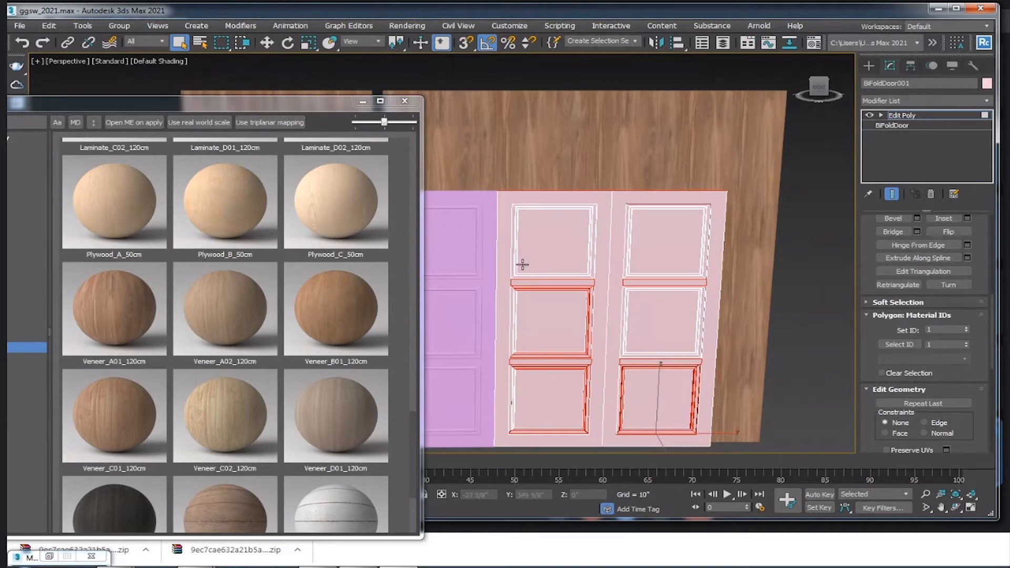
middle_click_drag(522, 264, 656, 239)
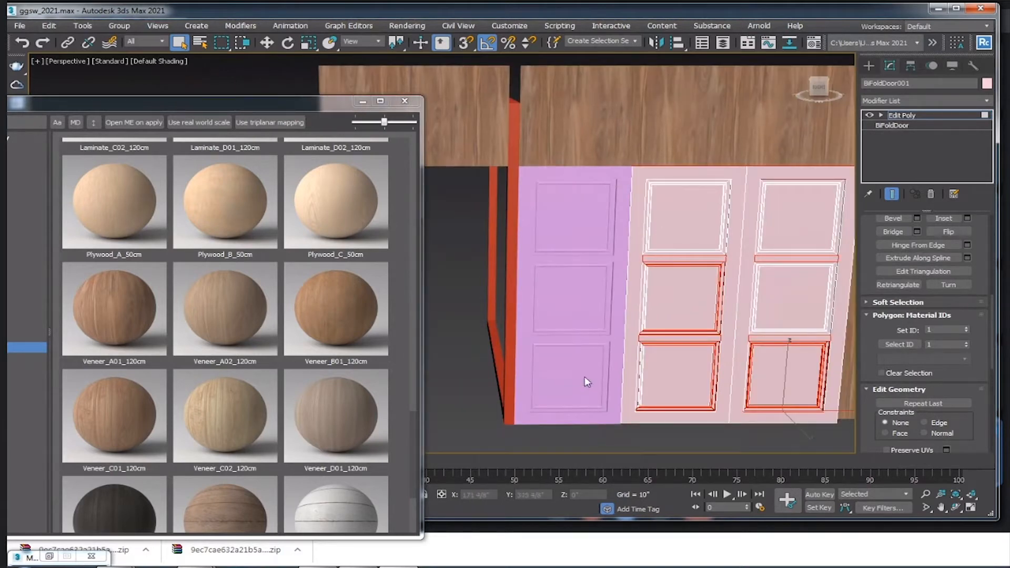
middle_click_drag(827, 278, 736, 294)
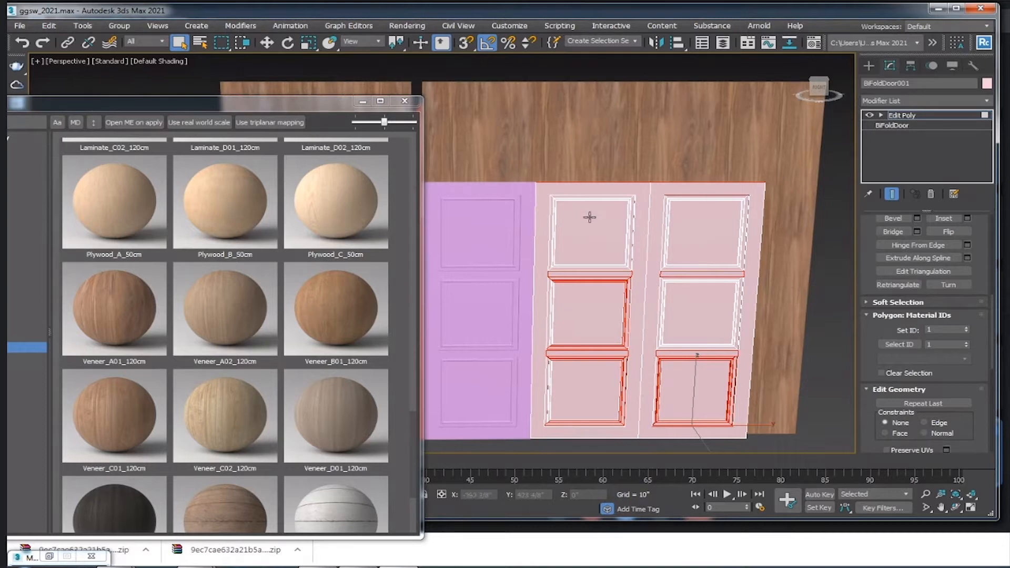
left_click(930, 195)
- Switch the viewport to the Left view showing both doors and minimise the Asset Browser
scroll(676, 257, "up", 3)
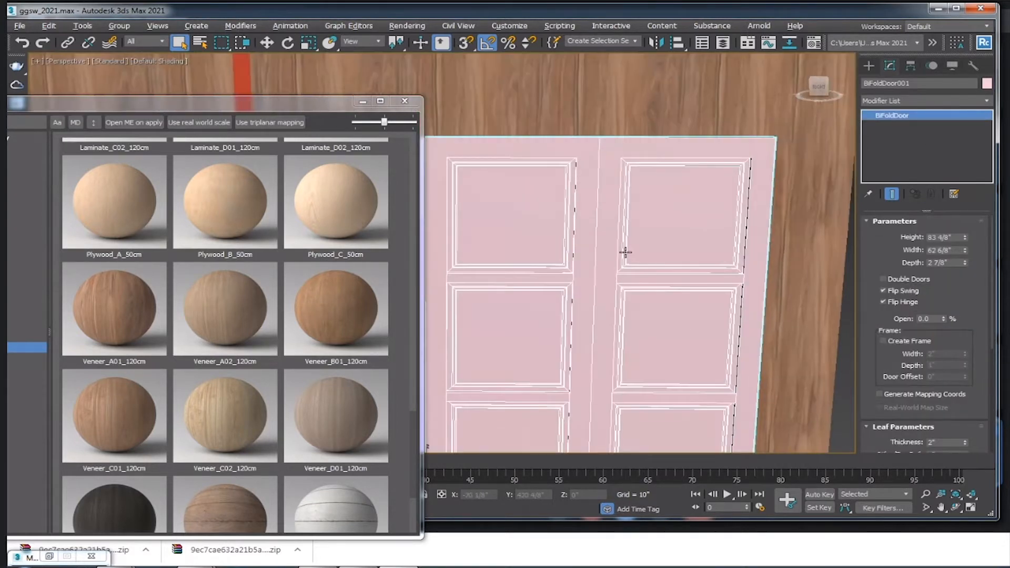
middle_click_drag(624, 253, 633, 256, "alt")
scroll(634, 256, "down", 5)
key("l")
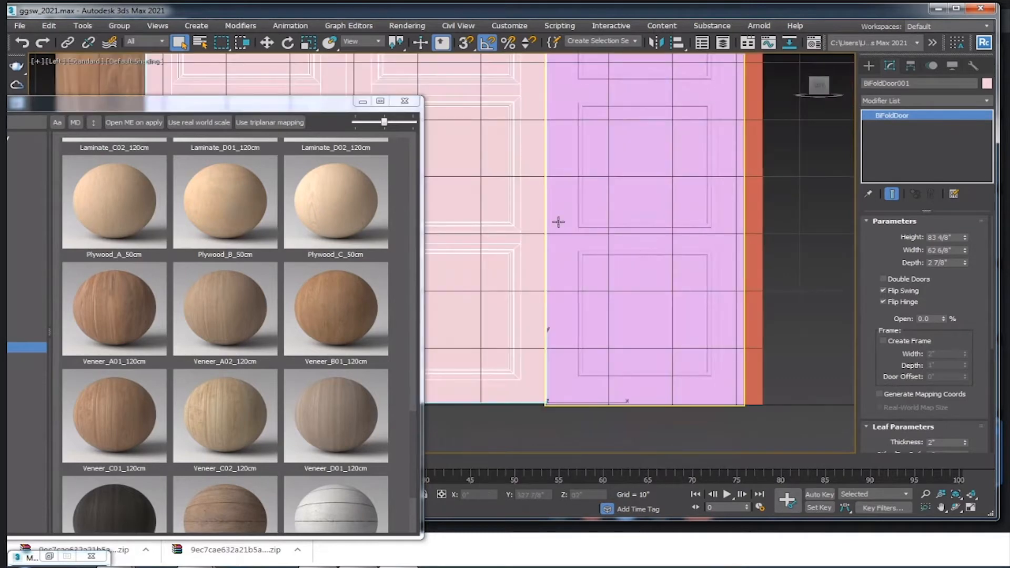
scroll(556, 221, "down", 4)
left_click(364, 102)
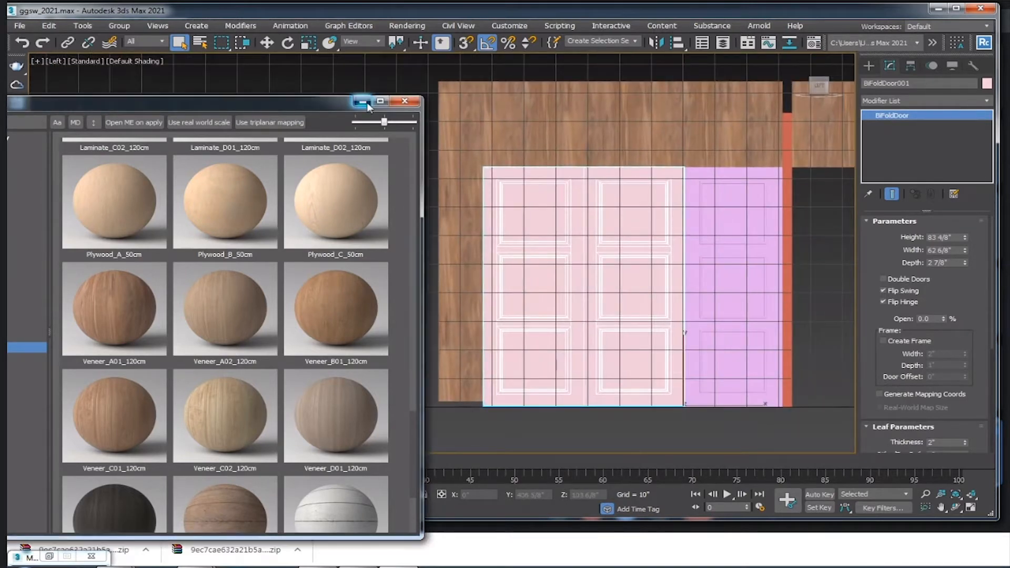
- Add a new Edit Poly modifier to the pink bifold door and enter polygon selection mode
left_click(947, 102)
key("e")
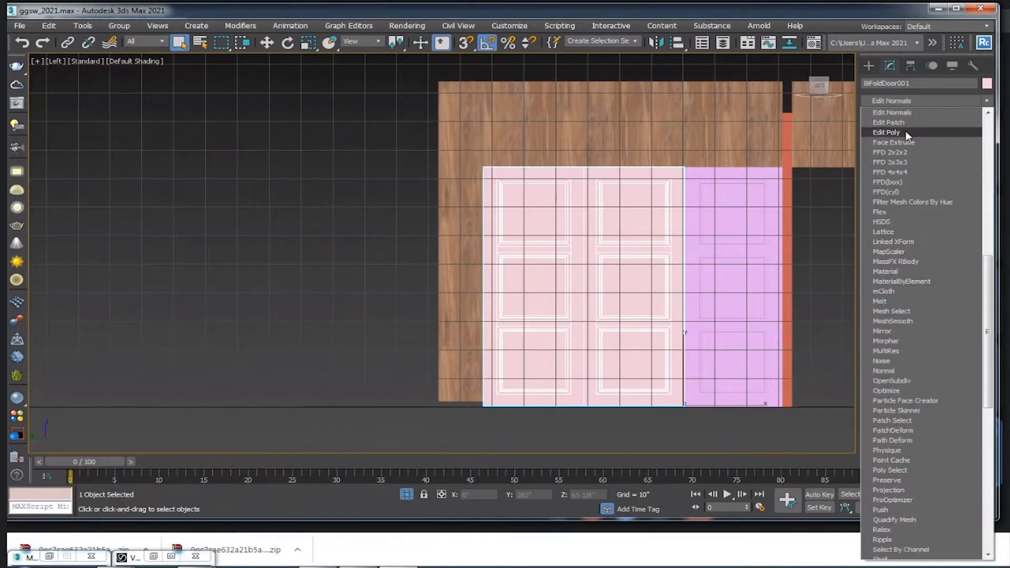
left_click(906, 134)
scroll(980, 224, "up", 5)
left_click(940, 314)
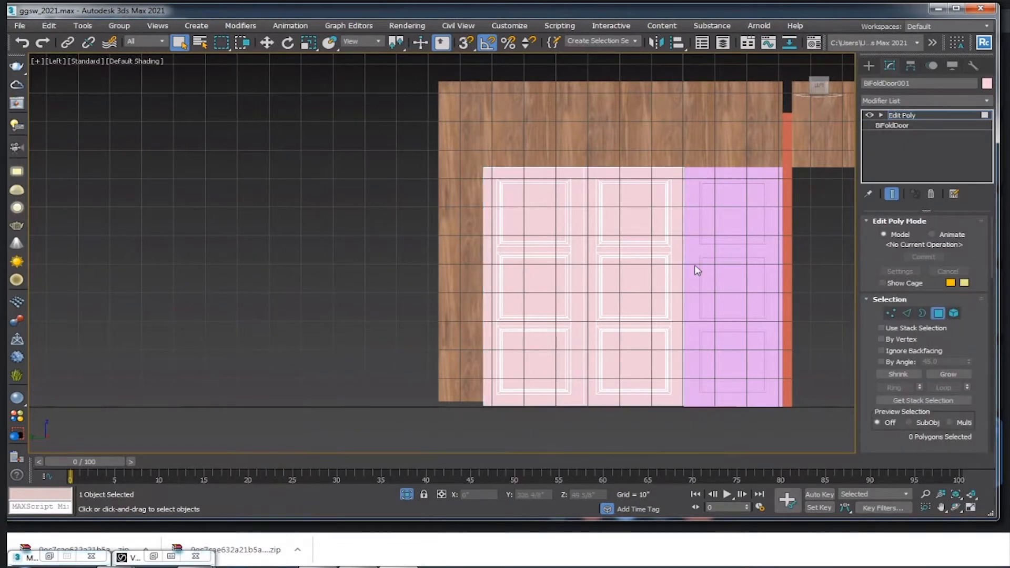
- Select the moulding polygons around the upper, middle and lower recessed panels on both leaves of the pink door
middle_click_drag(615, 245, 570, 248)
scroll(552, 243, "up", 2)
left_click_drag(416, 161, 660, 260)
middle_click_drag(626, 311, 609, 262)
left_click_drag(401, 214, 646, 316)
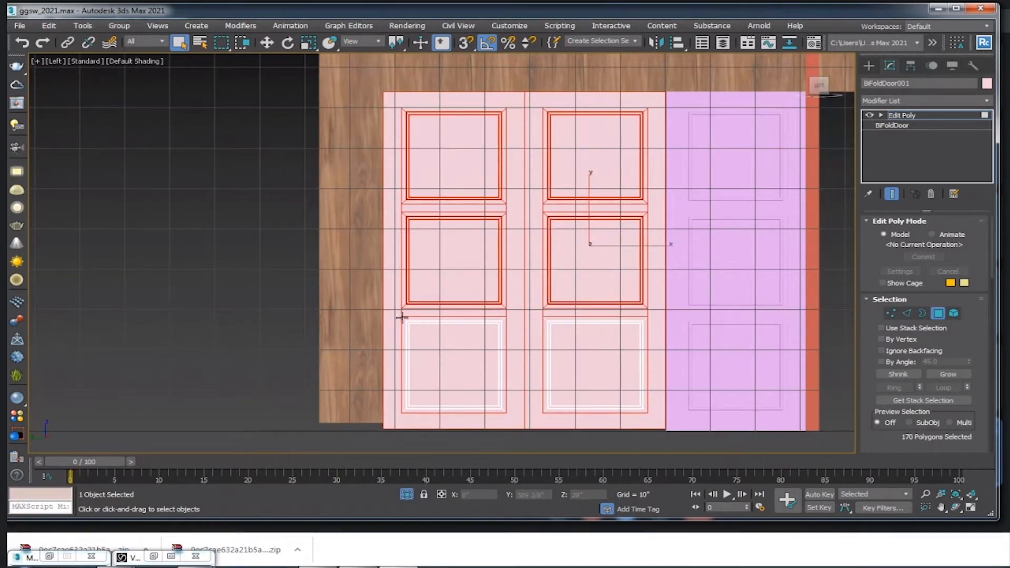
left_click_drag(401, 317, 748, 412, "ctrl")
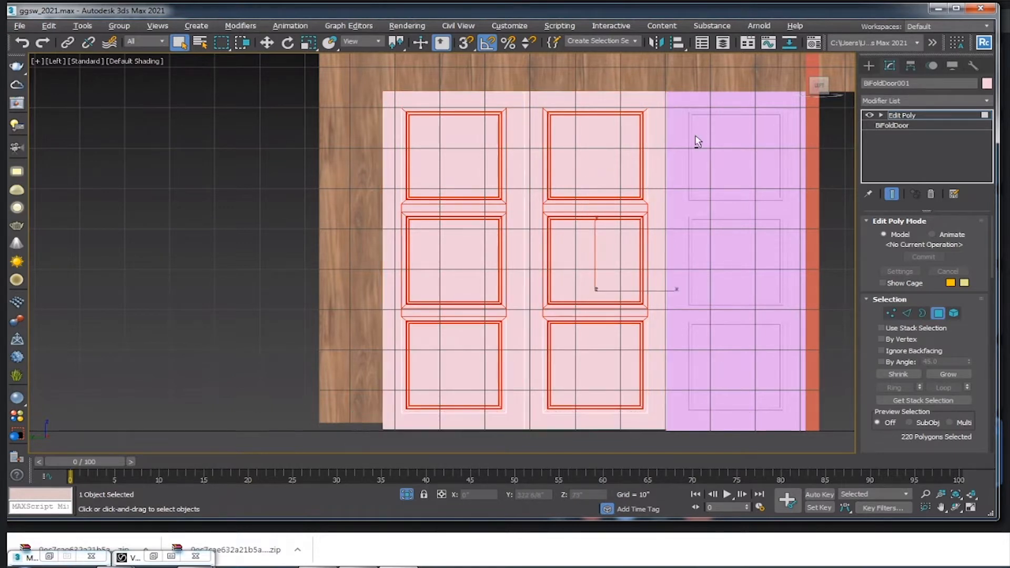
- Remove the outer and in-between frame polygons from the selection, keeping only the mouldings of the pink door's six recessed panels
left_click_drag(695, 96, 646, 428, "alt")
left_click_drag(342, 94, 405, 456, "alt")
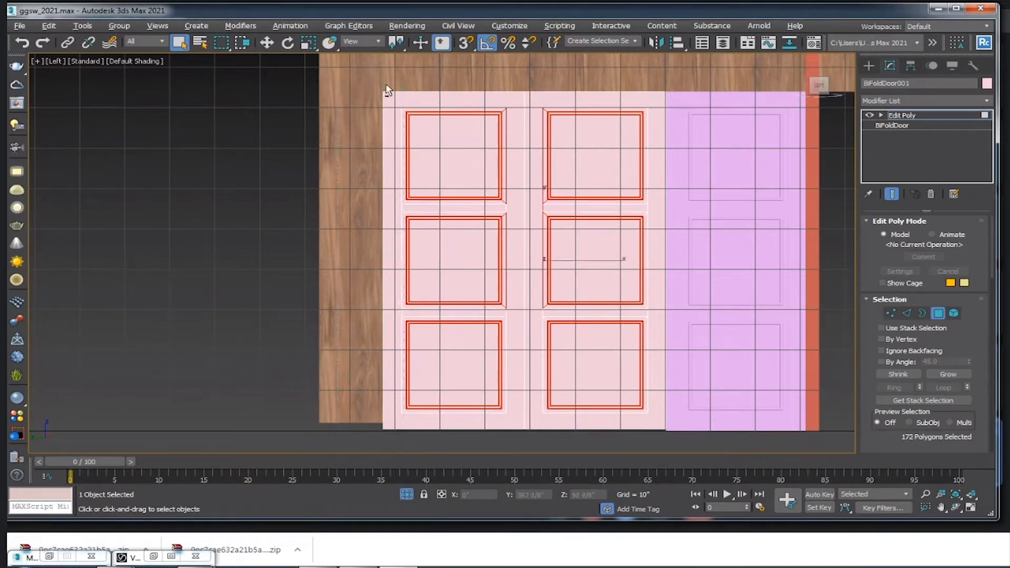
left_click_drag(349, 69, 862, 112, "alt")
left_click_drag(860, 114, 531, 117)
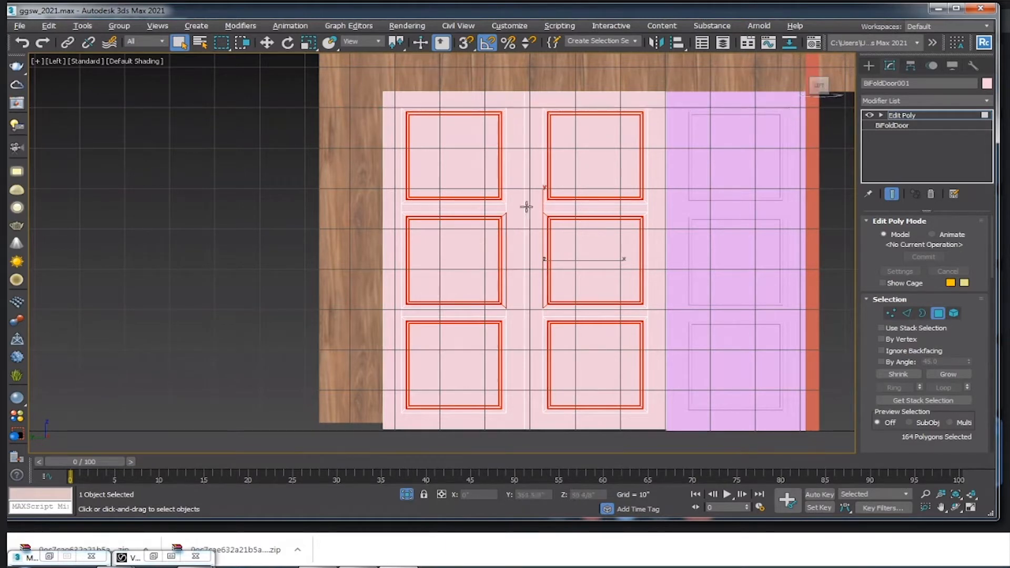
left_click_drag(507, 362, 507, 362, "alt")
left_click_drag(547, 324, 547, 324, "alt")
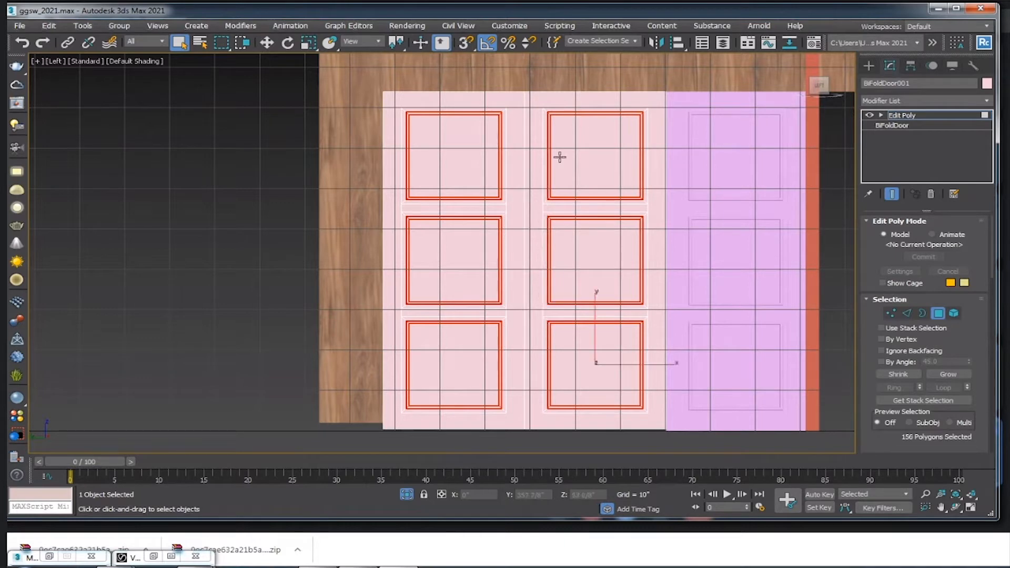
- Return to the Perspective view and assign material ID 1 to the pink door's selected moulding polygons
left_click(55, 61)
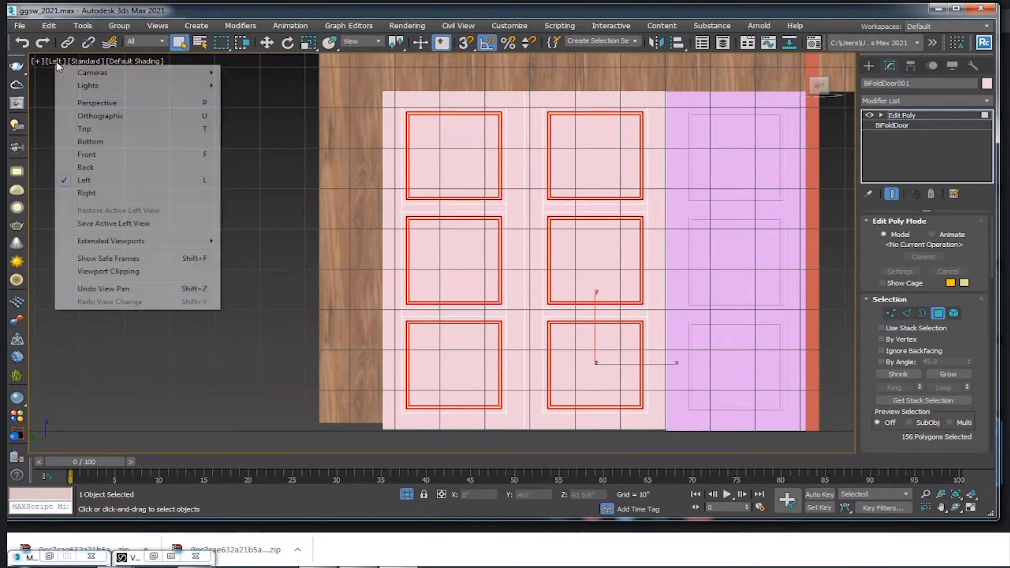
left_click(110, 105)
middle_click_drag(624, 293, 498, 274, "alt")
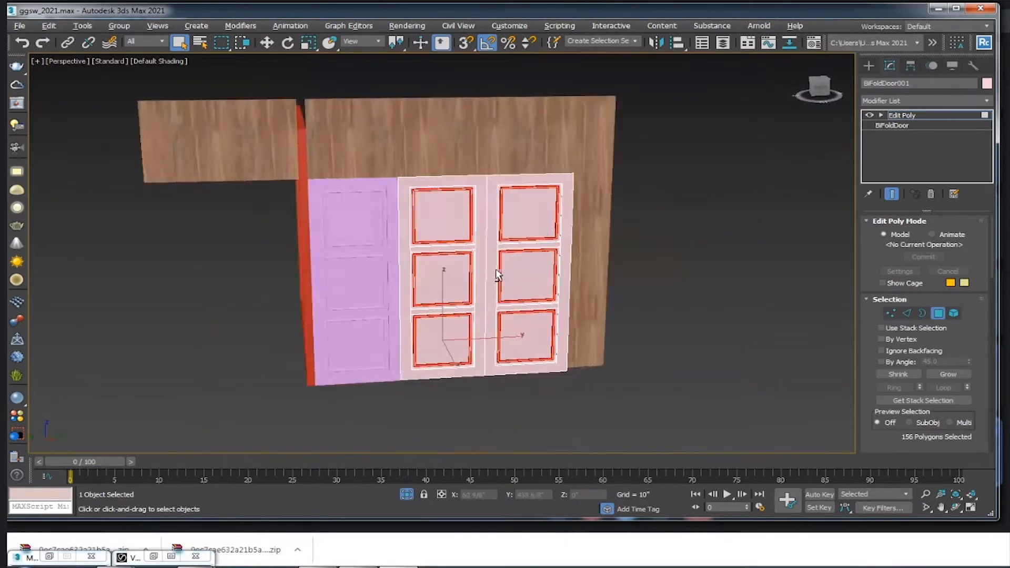
scroll(969, 351, "down", 5)
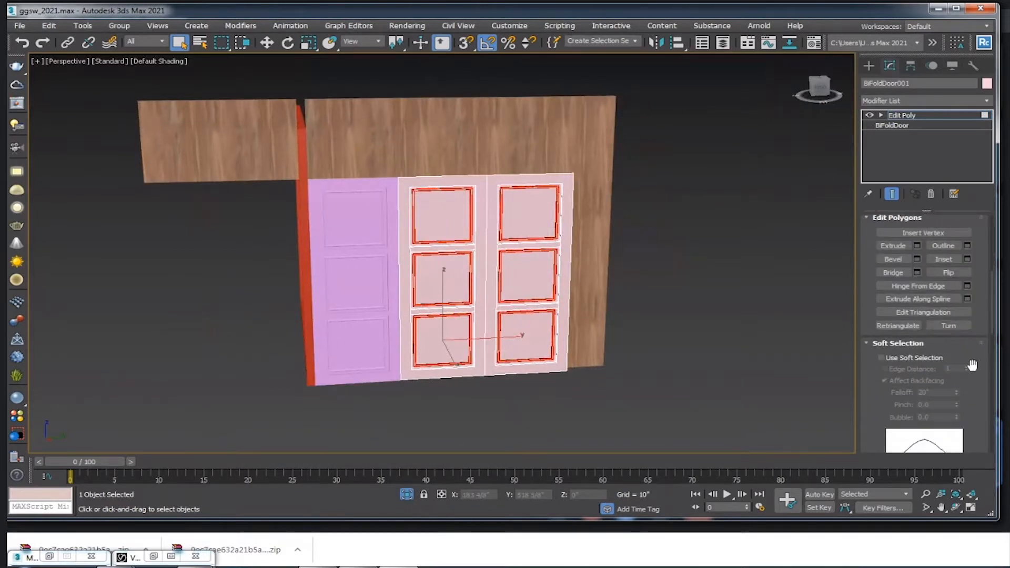
scroll(938, 321, "down", 5)
scroll(970, 348, "down", 5)
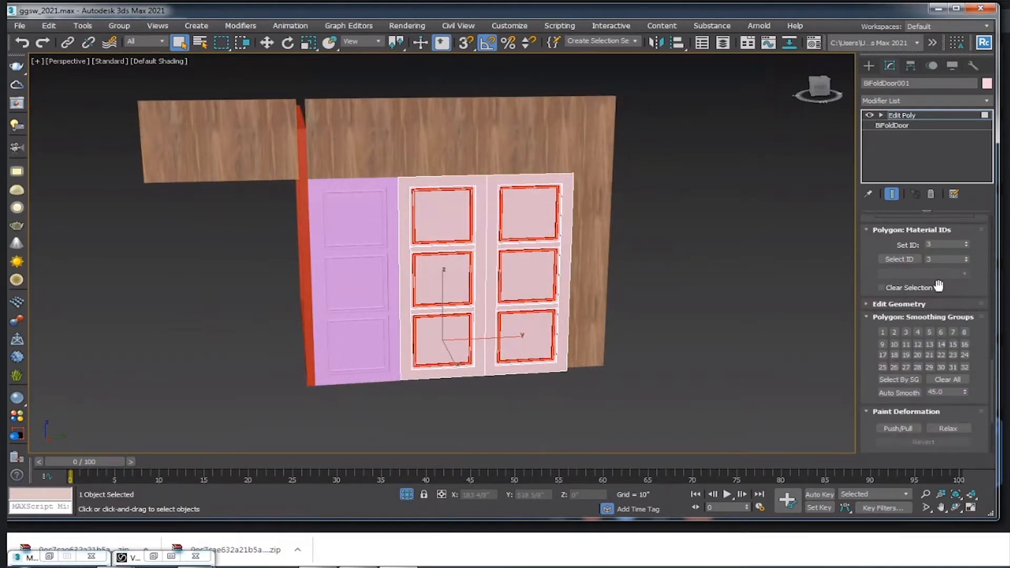
double_click(939, 245)
type("1")
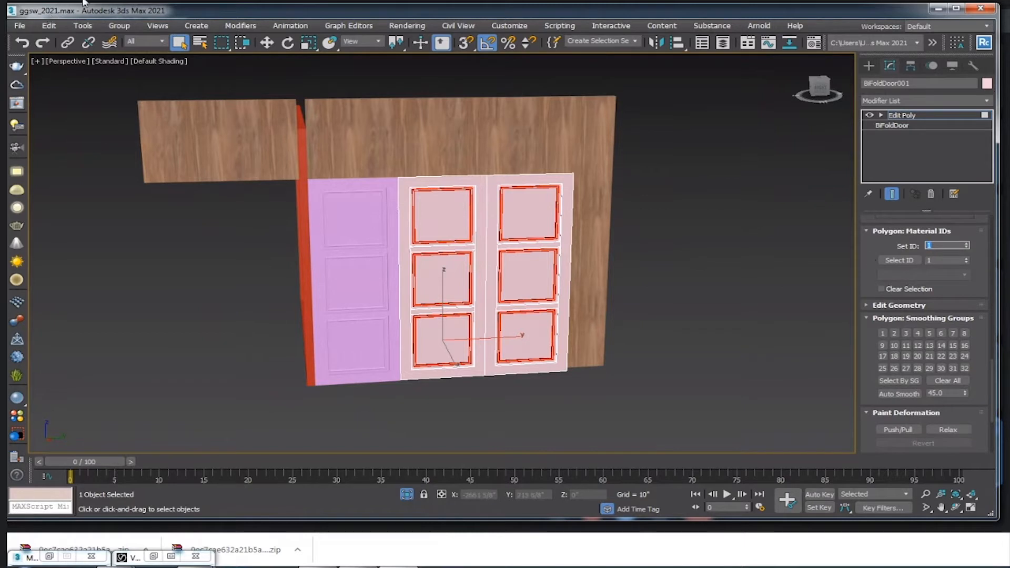
- Invert the selection to the pink door's remaining polygons, then leave polygon mode and deselect the door
left_click(48, 25)
left_click(93, 241)
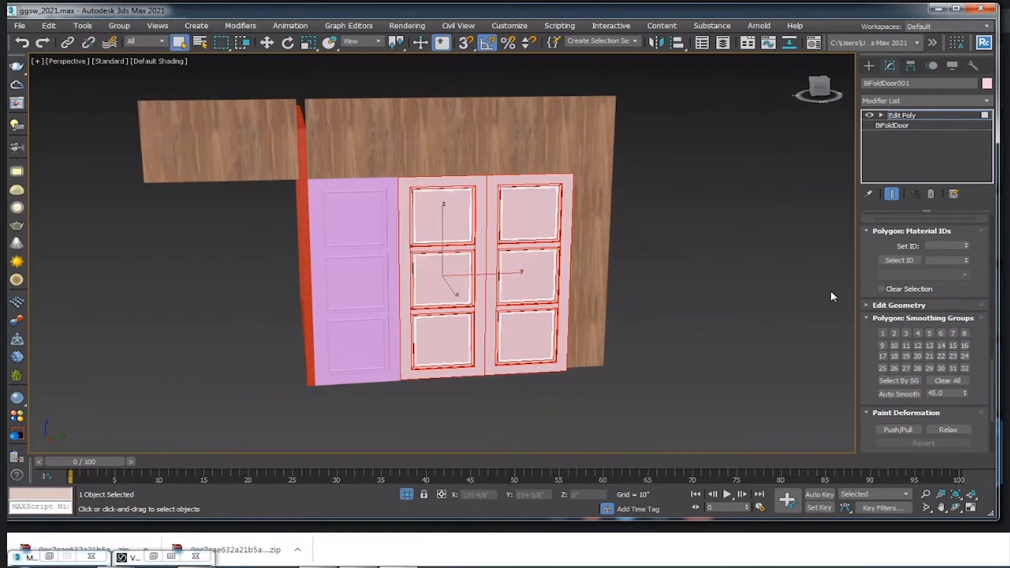
left_click(944, 115)
left_click(700, 306)
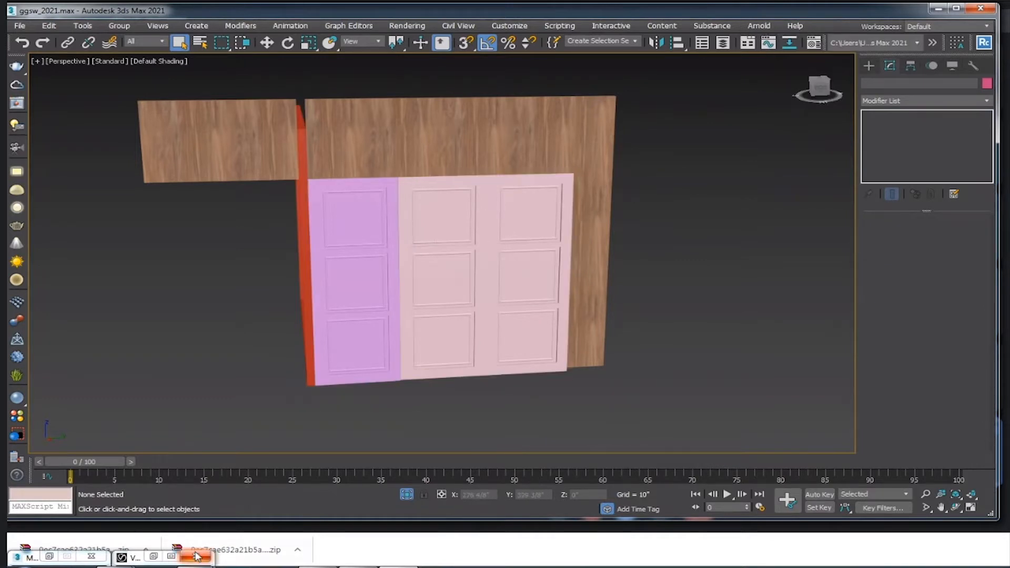
- Turn the unused sixth material slot into a Multi/Sub-Object material with 2 sub-materials, keeping the old material as a sub-material
left_click(51, 556)
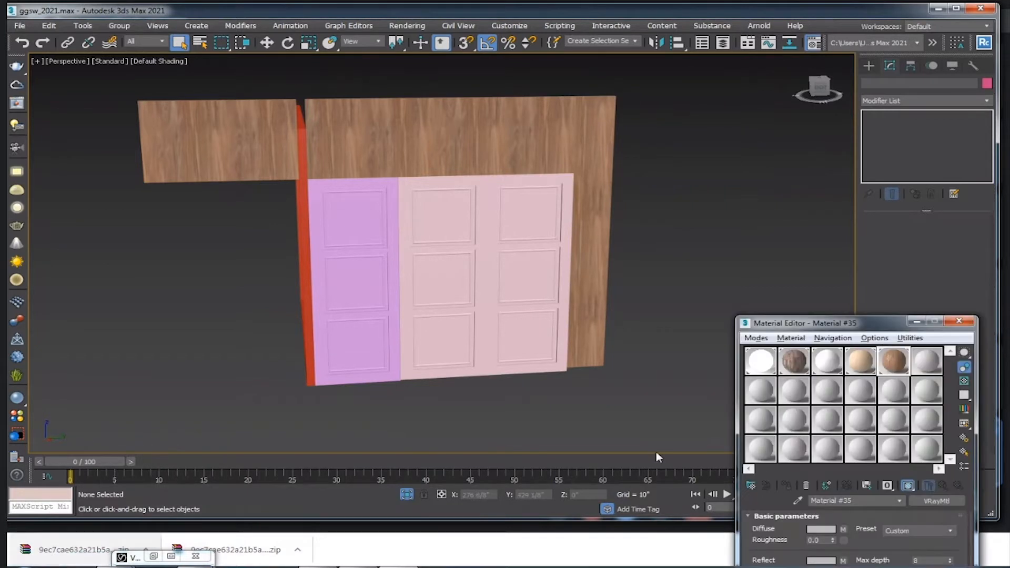
left_click(842, 200)
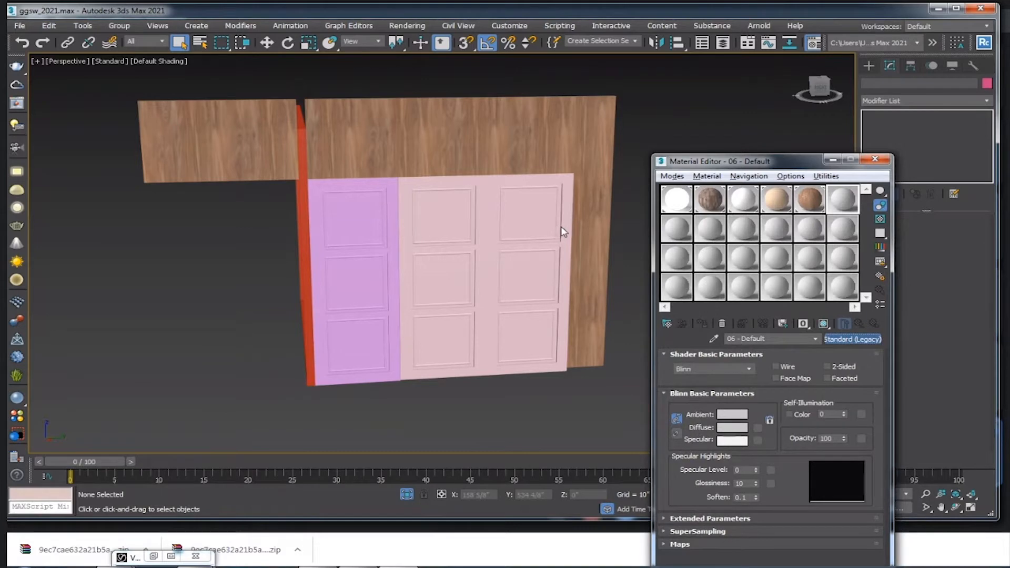
left_click(852, 339)
double_click(552, 181)
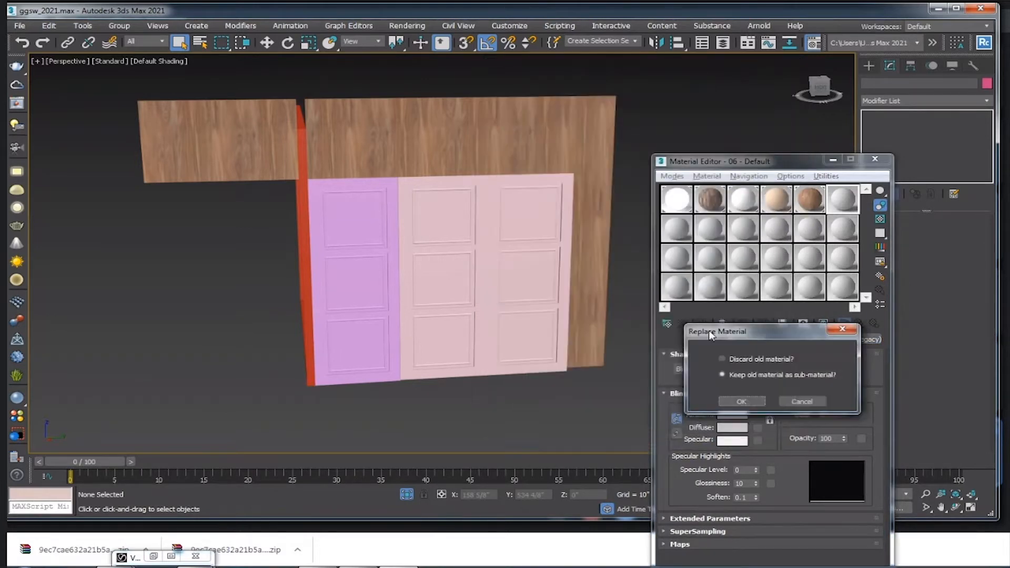
left_click(743, 401)
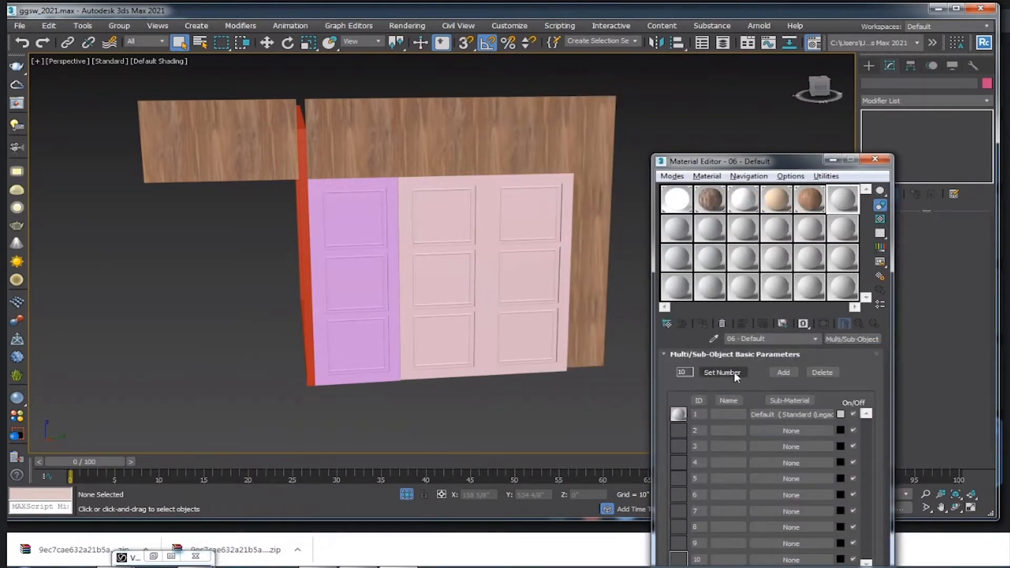
left_click(734, 374)
type("2")
key("Return")
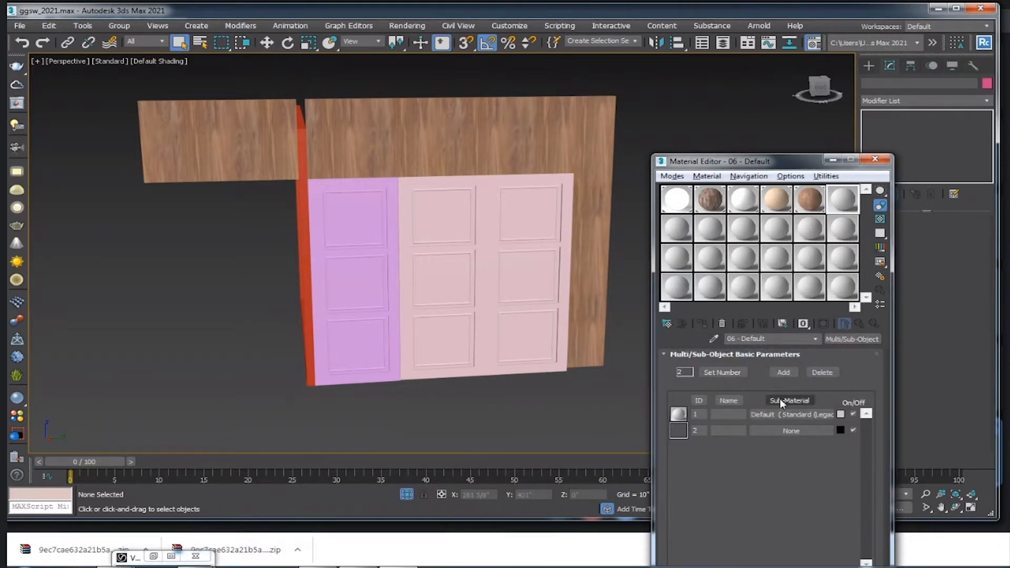
- Change sub-material 1 to a VRayMtl and copy it to sub-material 2
left_click(797, 414)
left_click(852, 339)
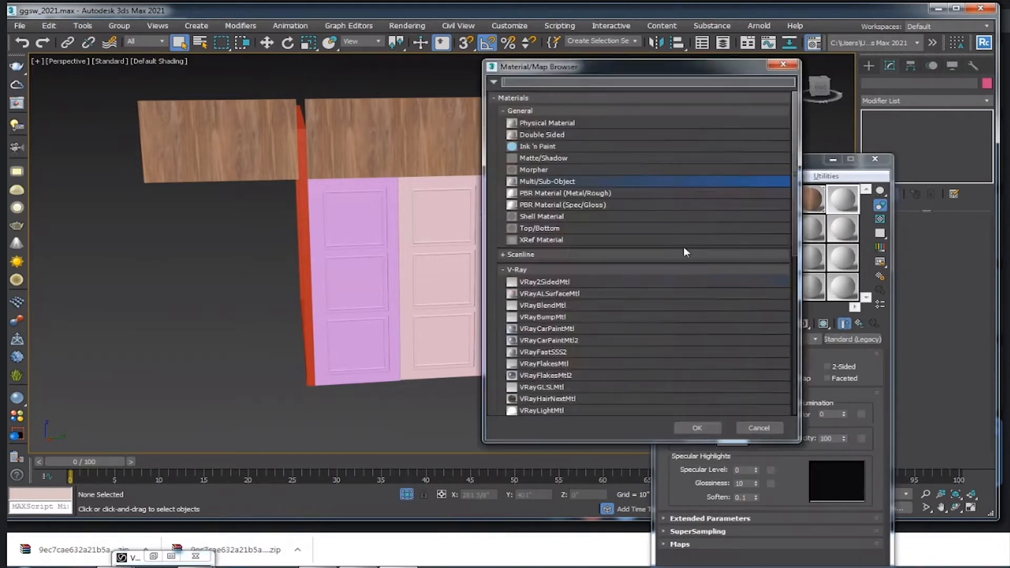
scroll(547, 401, "down", 5)
double_click(550, 386)
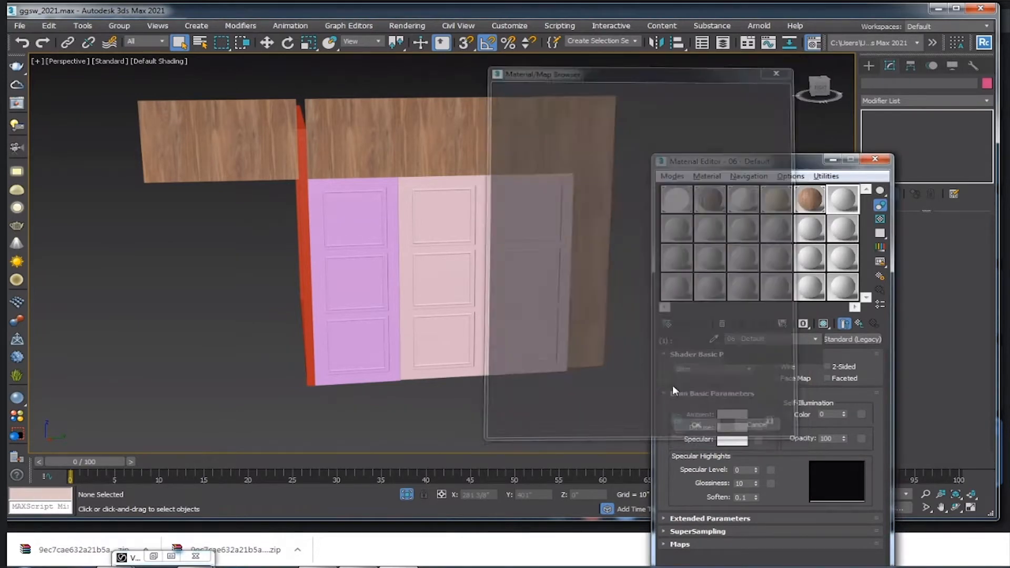
left_click(857, 324)
left_click_drag(800, 414, 789, 431)
left_click(755, 408)
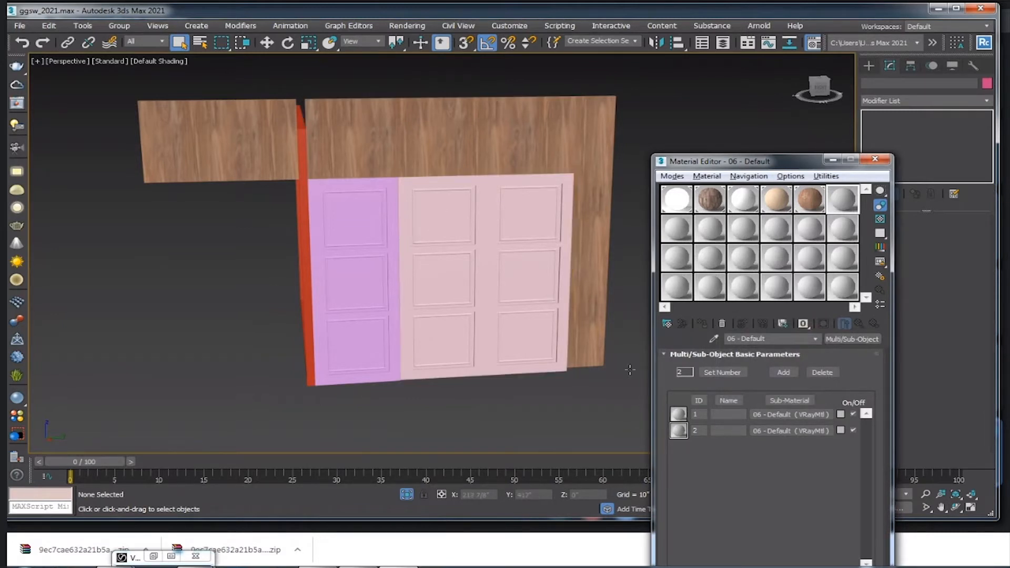
- Apply the Glass (Frosted) preset to sub-material 1 and return to the parent Multi/Sub-Object material
left_click(800, 415)
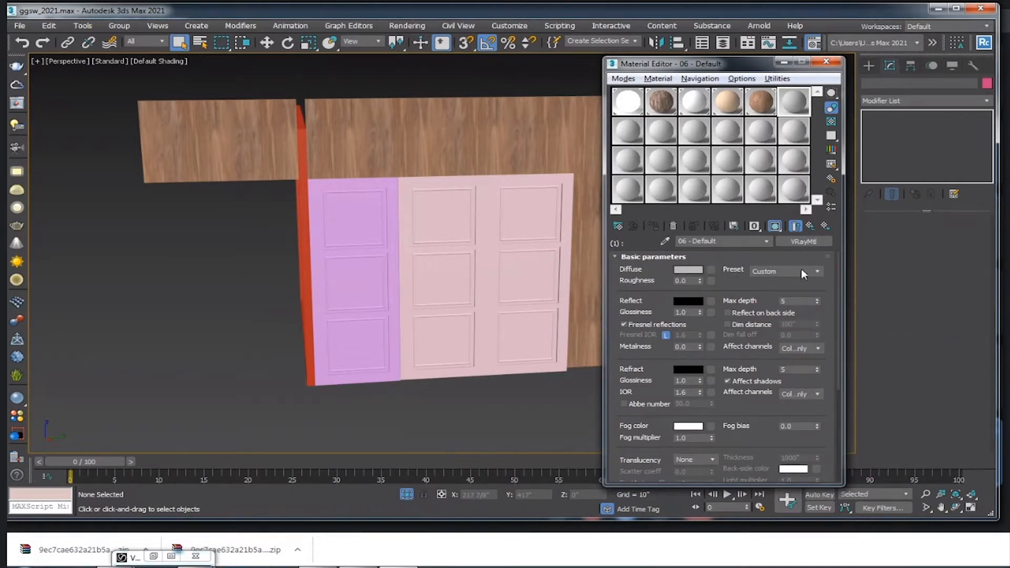
left_click(775, 274)
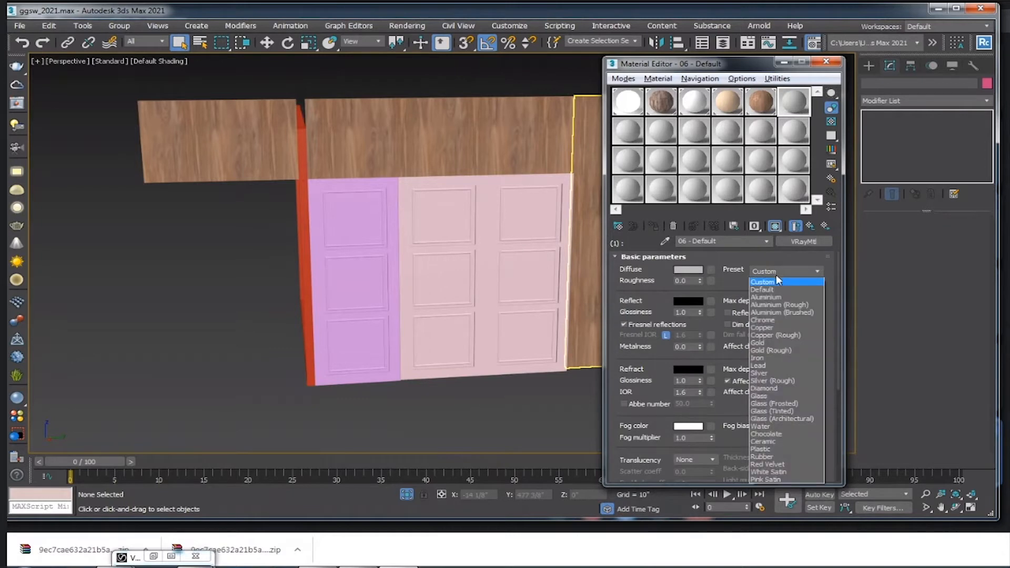
left_click(782, 404)
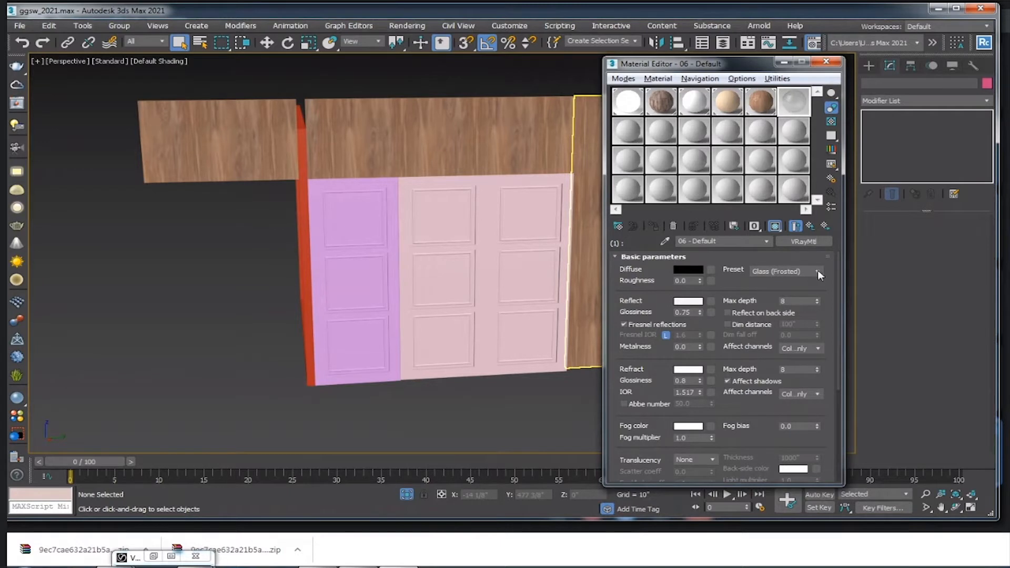
left_click(437, 180)
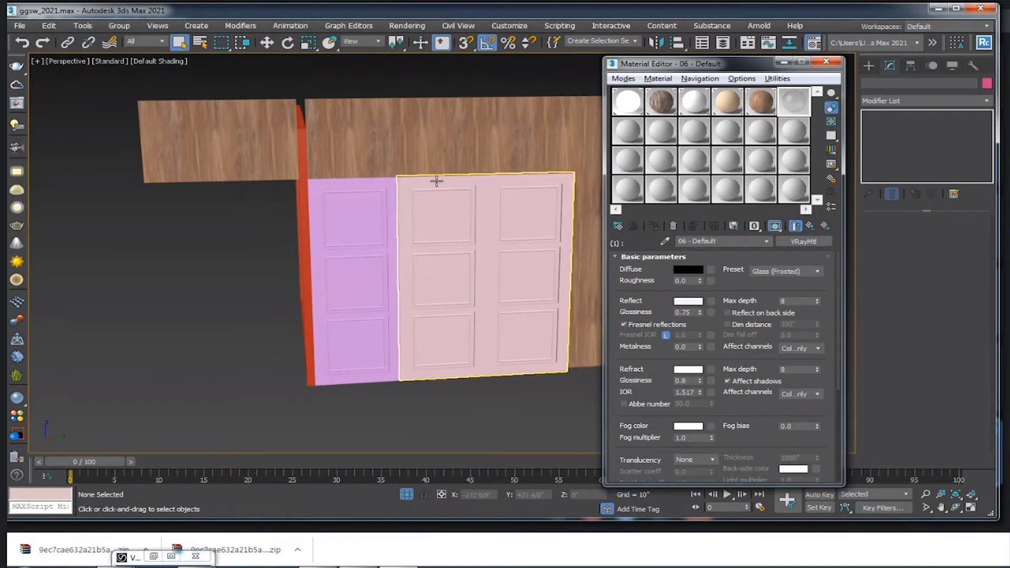
left_click(812, 227)
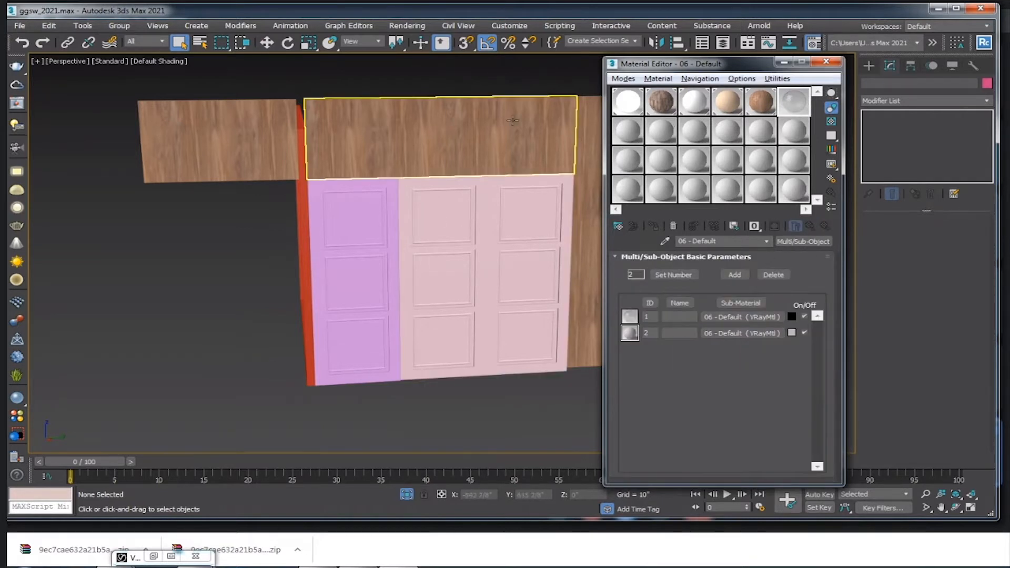
- Copy the brown wood material from the fifth slot, Material #35, into sub-material 2
middle_click_drag(534, 155, 321, 121, "alt")
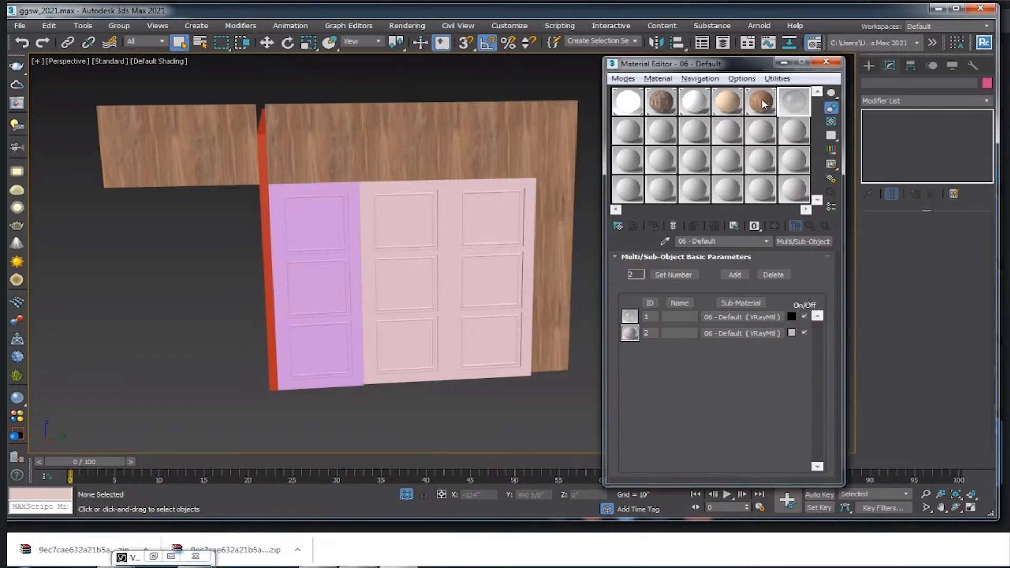
left_click_drag(759, 339, 759, 339)
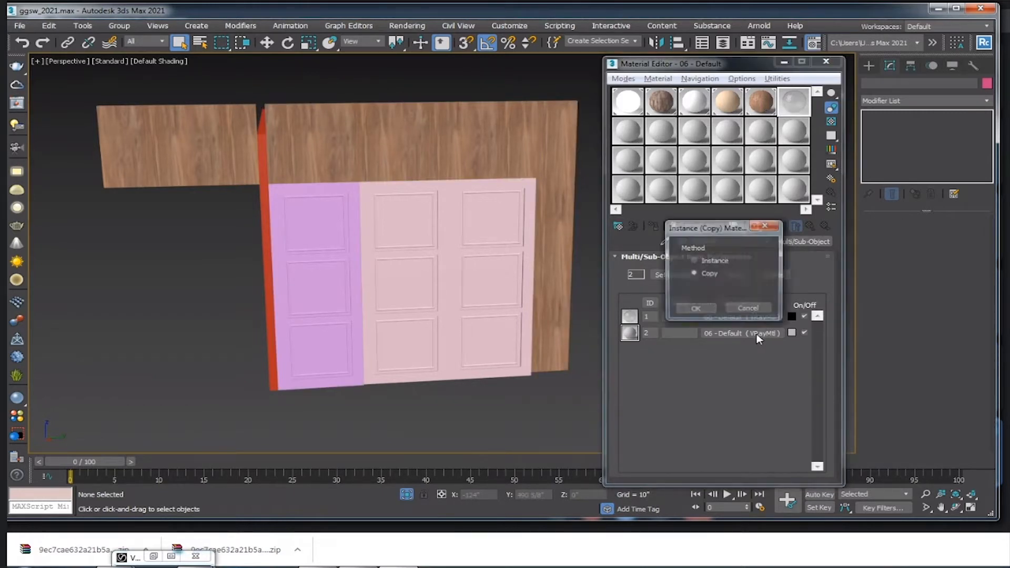
left_click(691, 308)
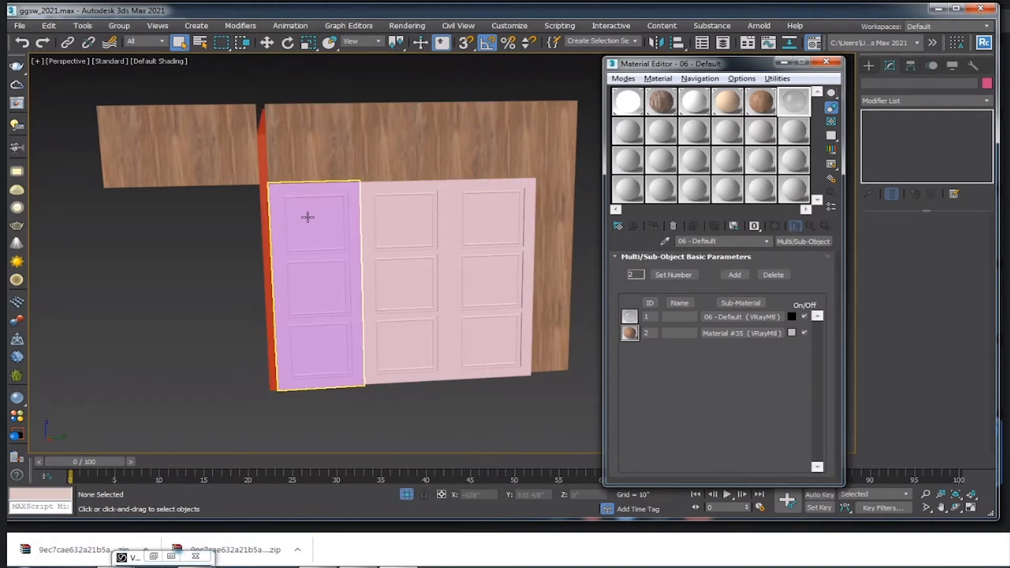
- Assign the glass-and-wood Multi/Sub-Object material to the purple single door and check its frame and glazing up close
left_click(315, 246)
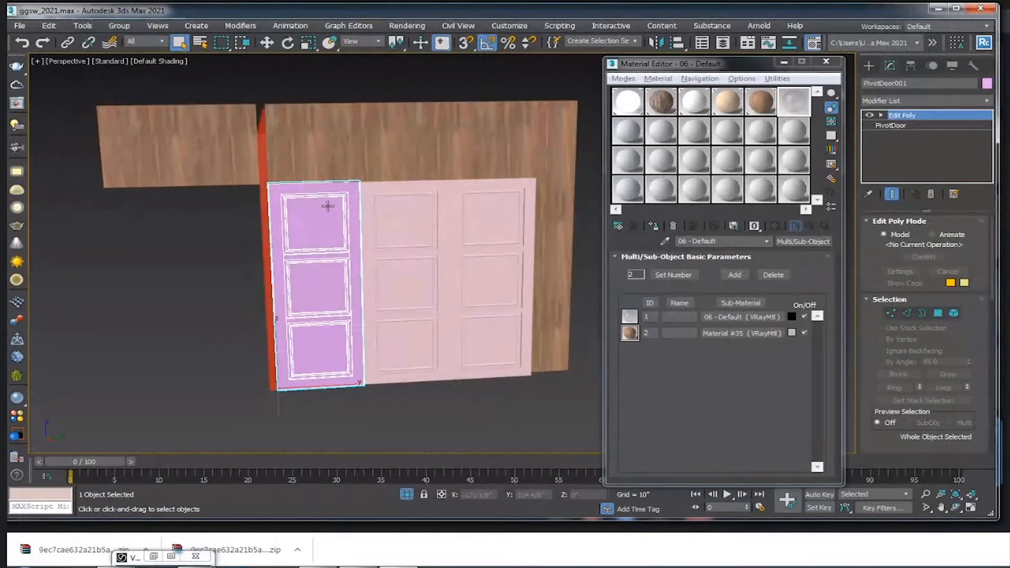
scroll(328, 206, "up", 2)
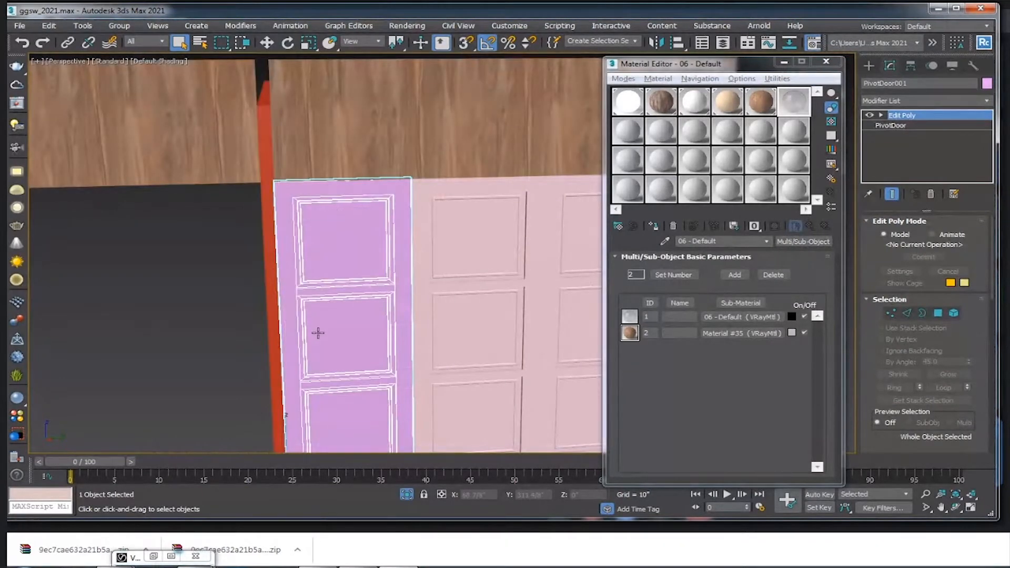
middle_click_drag(318, 333, 294, 190)
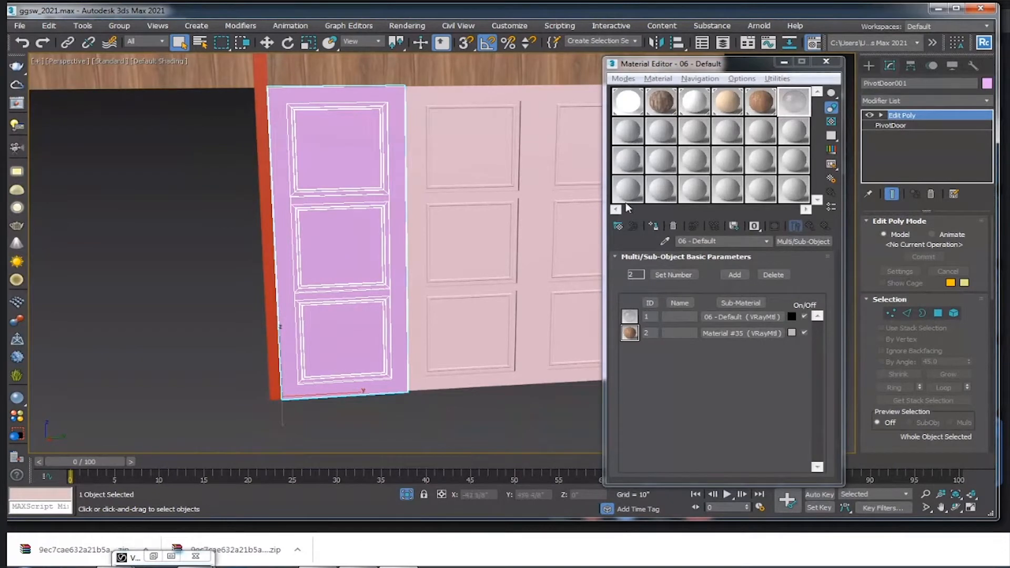
left_click(653, 225)
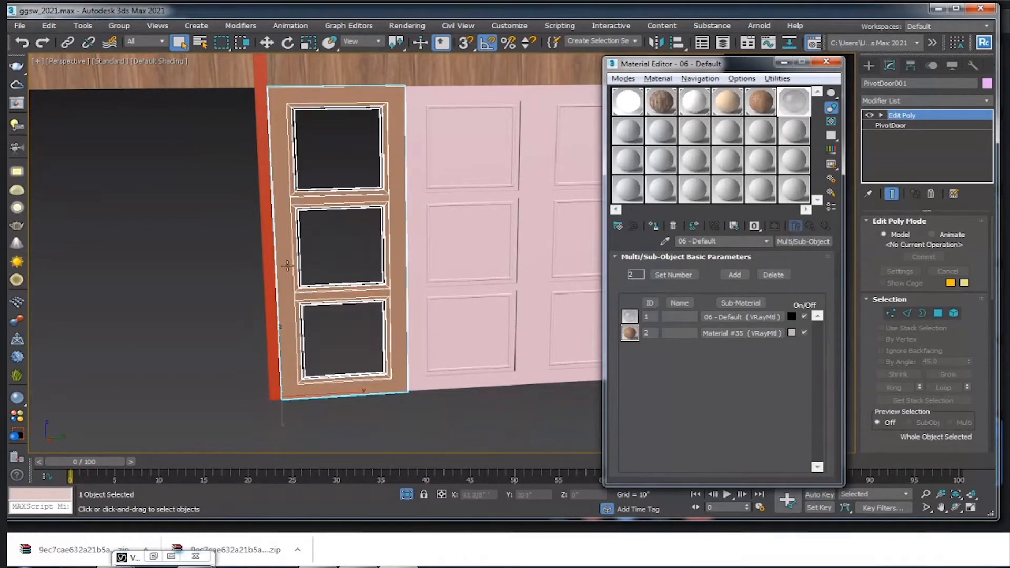
scroll(365, 205, "up", 5)
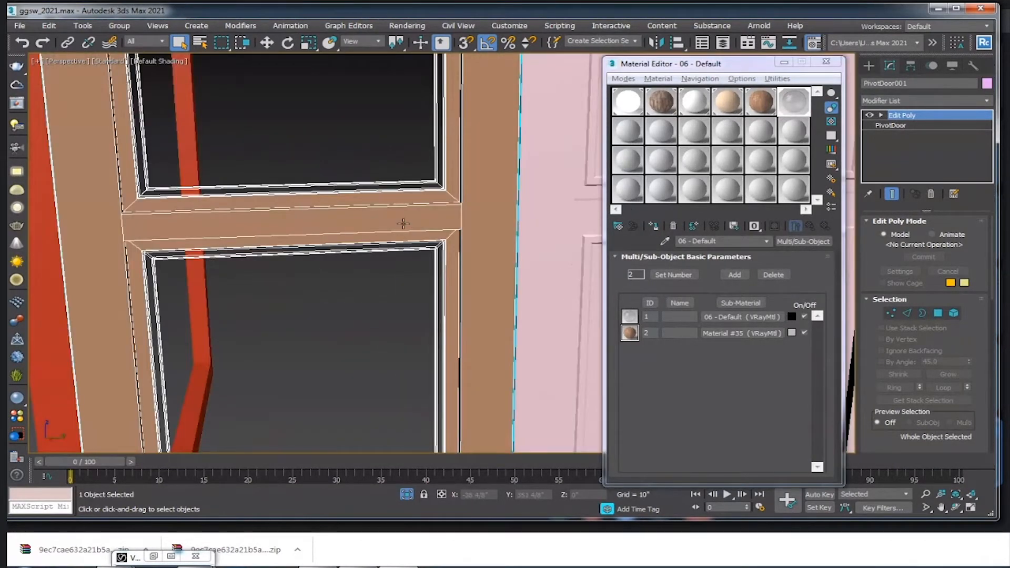
scroll(403, 224, "down", 5)
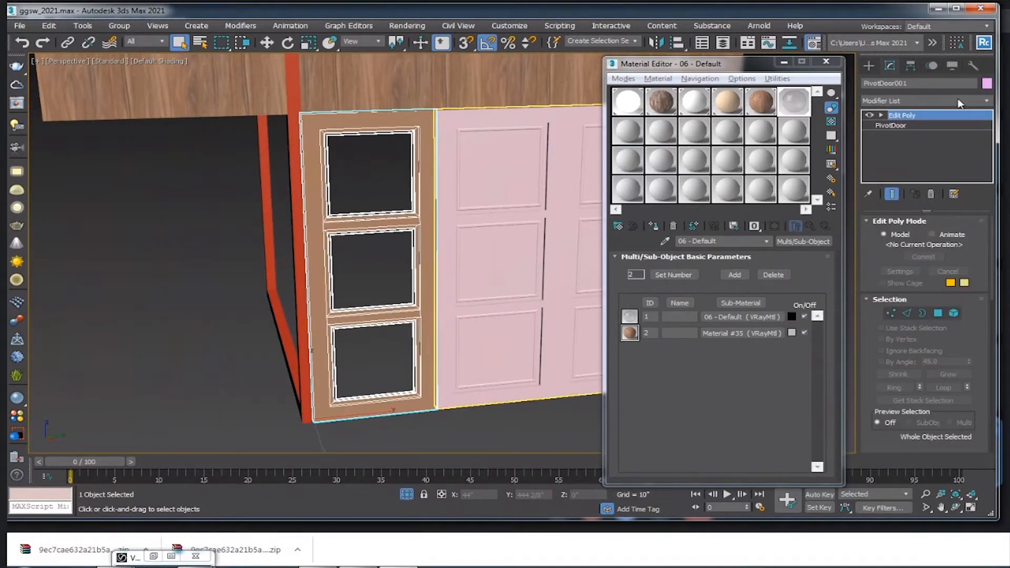
middle_click_drag(322, 153, 331, 209)
scroll(331, 209, "down", 3)
scroll(220, 150, "up", 3)
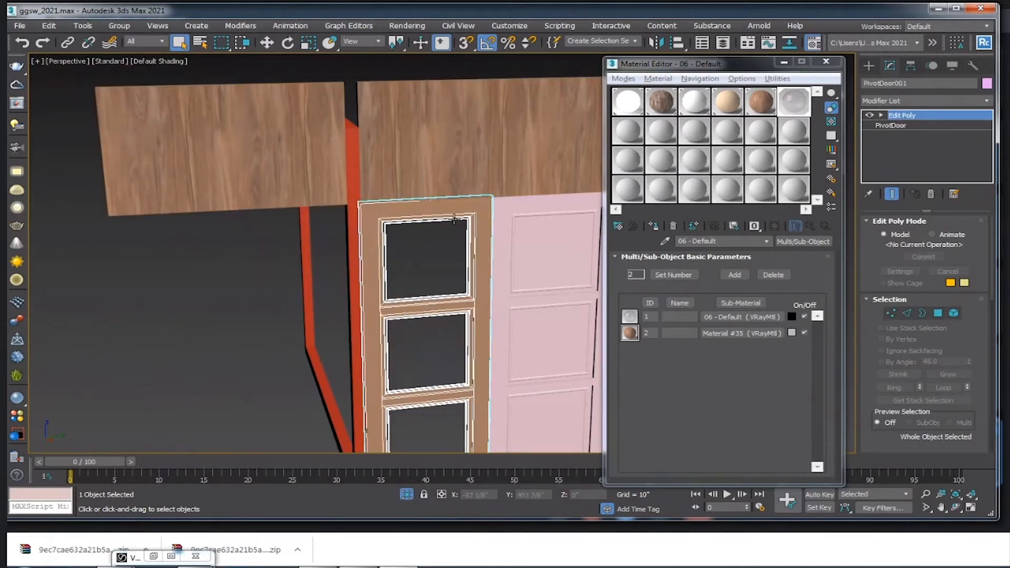
- Copy the UVW Map modifier from the separate upper wood panel and paste it above the single door's Edit Poly modifier
left_click(221, 148)
right_click(945, 115)
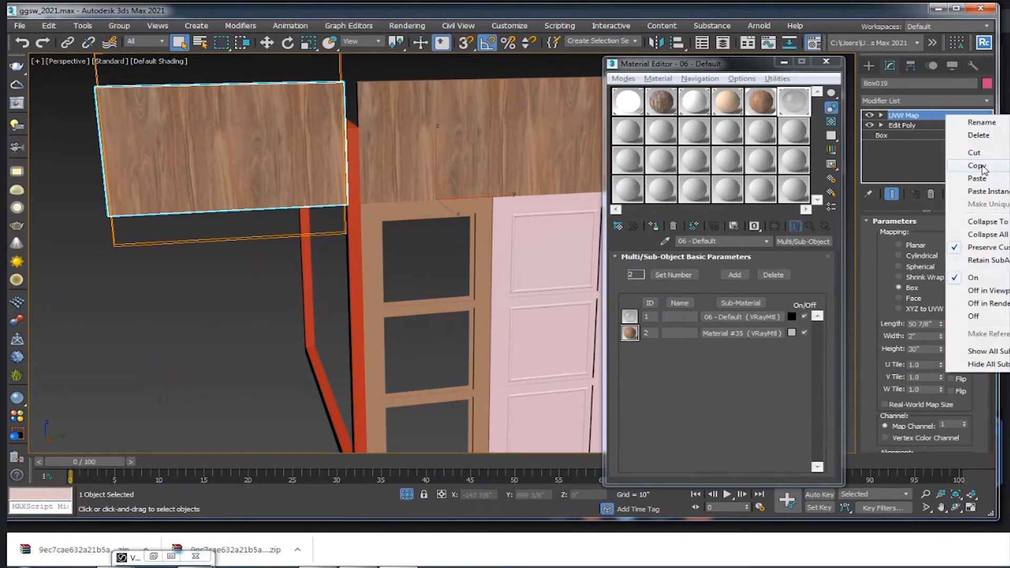
left_click(982, 165)
left_click(480, 216)
right_click(949, 115)
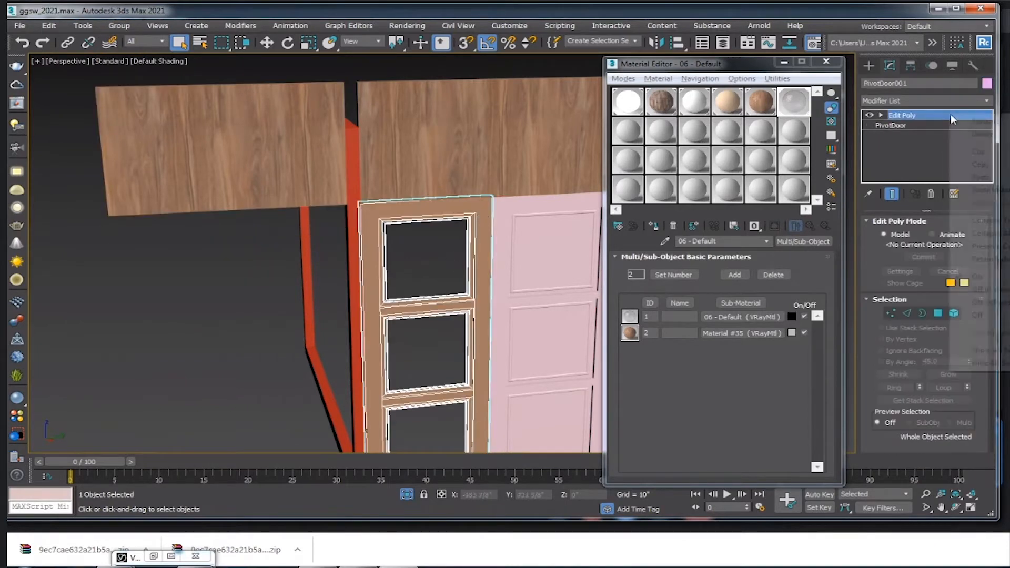
left_click(981, 178)
- Fit the pasted UVW box mapping to the single door's dimensions
scroll(386, 141, "up", 5)
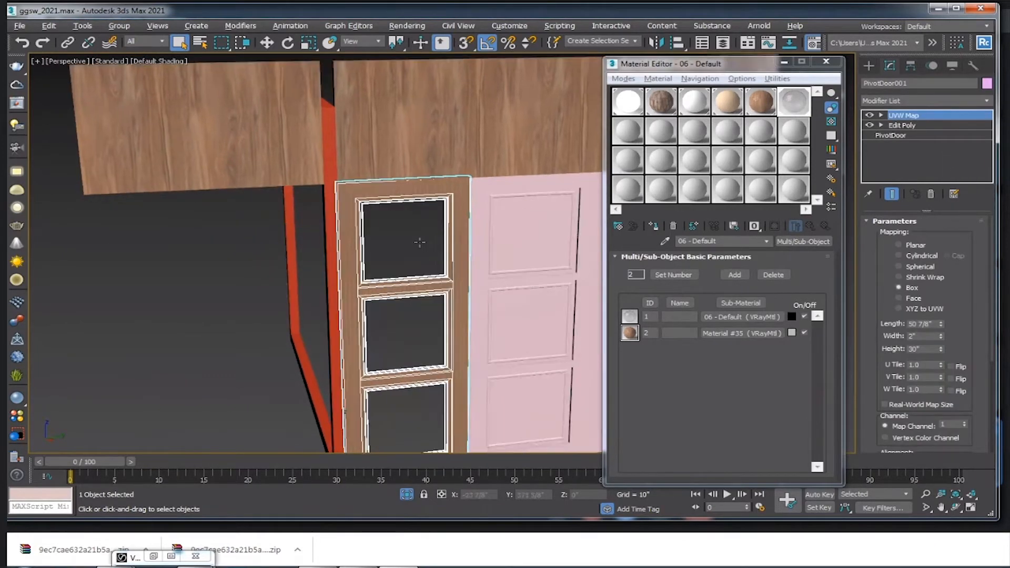
scroll(502, 144, "down", 5)
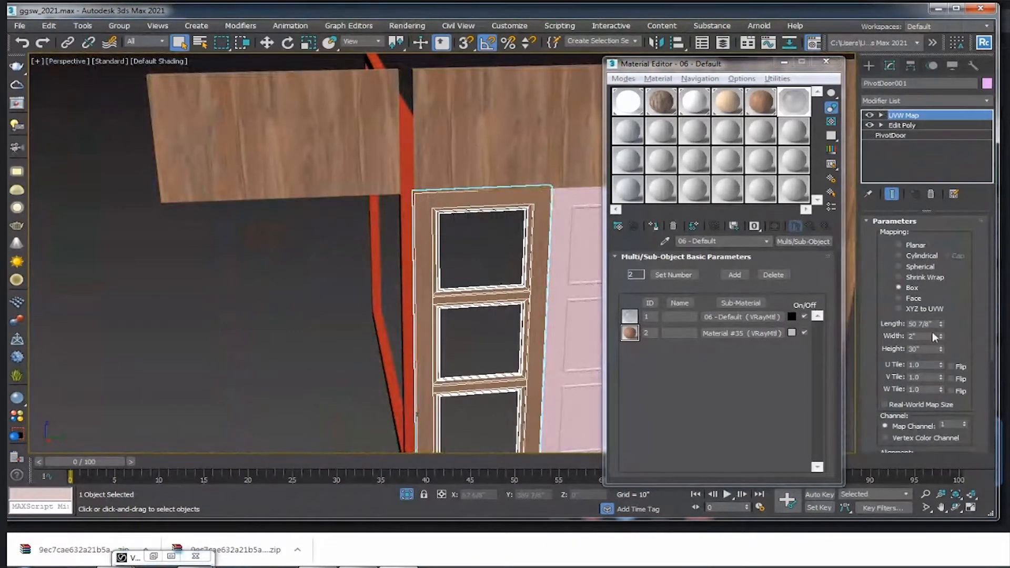
scroll(934, 337, "down", 5)
left_click(914, 361)
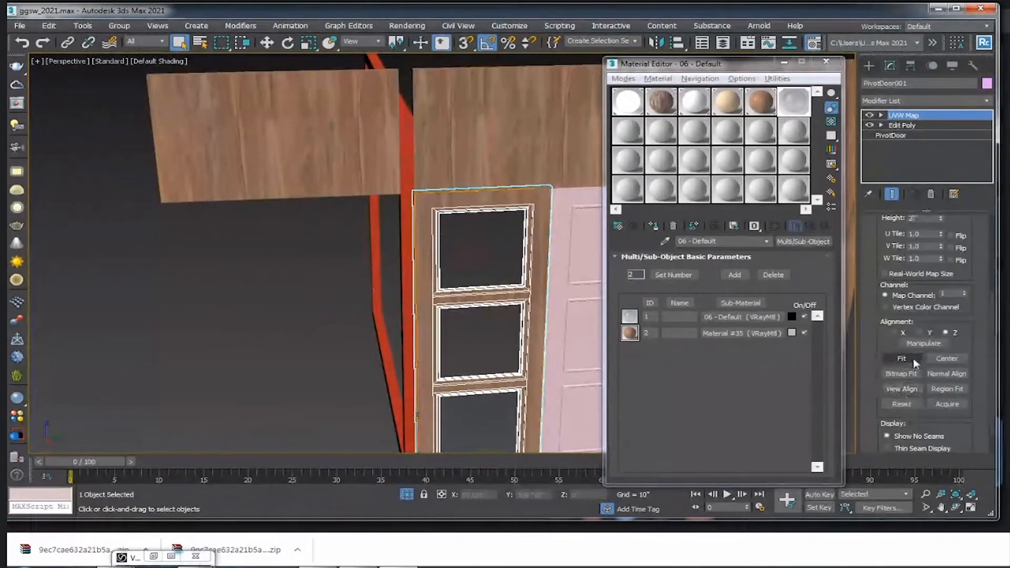
- Scale the single door's UVW mapping gizmo along the Y axis to about three times the door's width
scroll(506, 329, "up", 6)
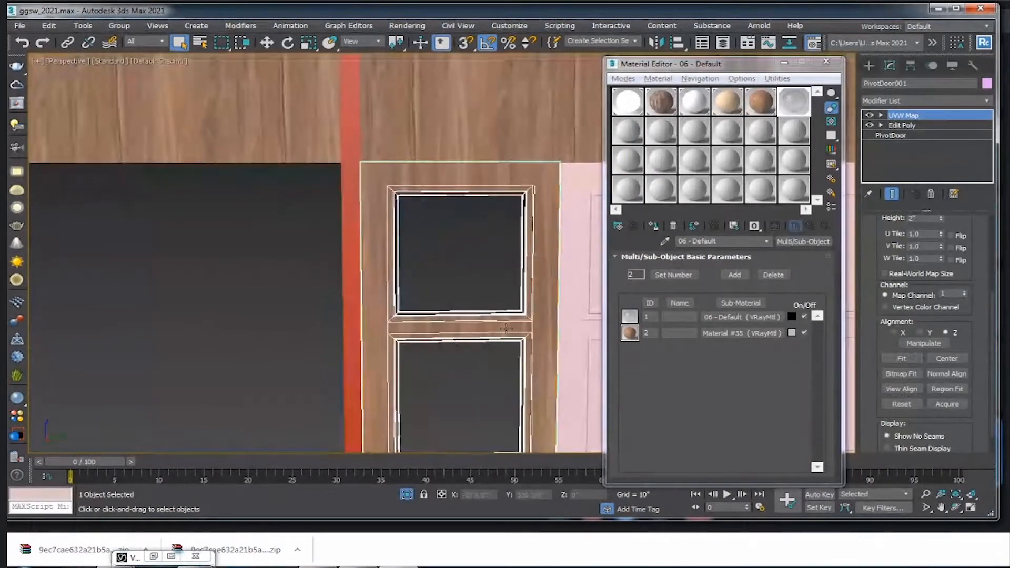
left_click(881, 116)
left_click(904, 126)
scroll(342, 286, "down", 3)
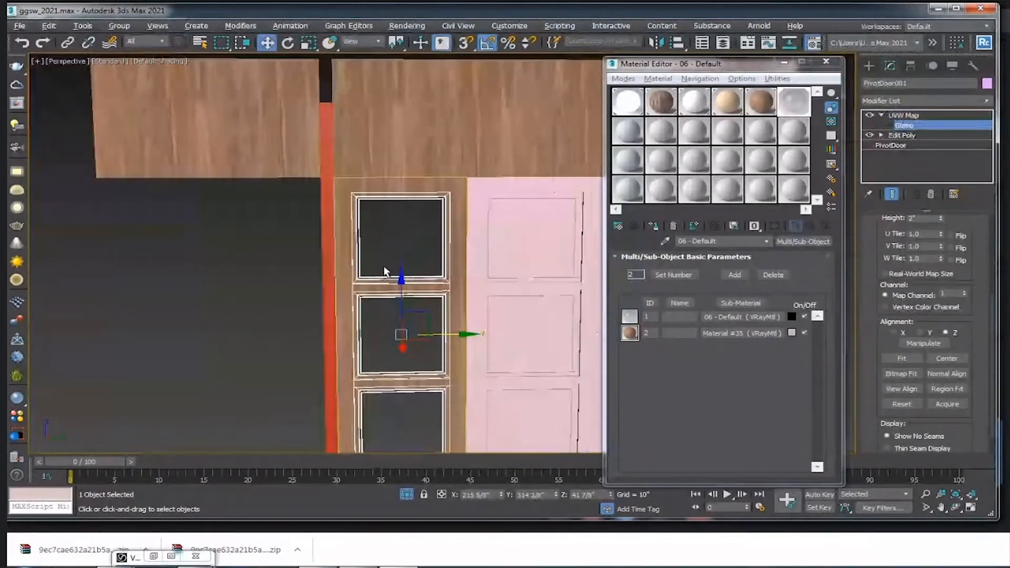
key("r")
left_click_drag(386, 328, 247, 314)
scroll(392, 281, "down", 2)
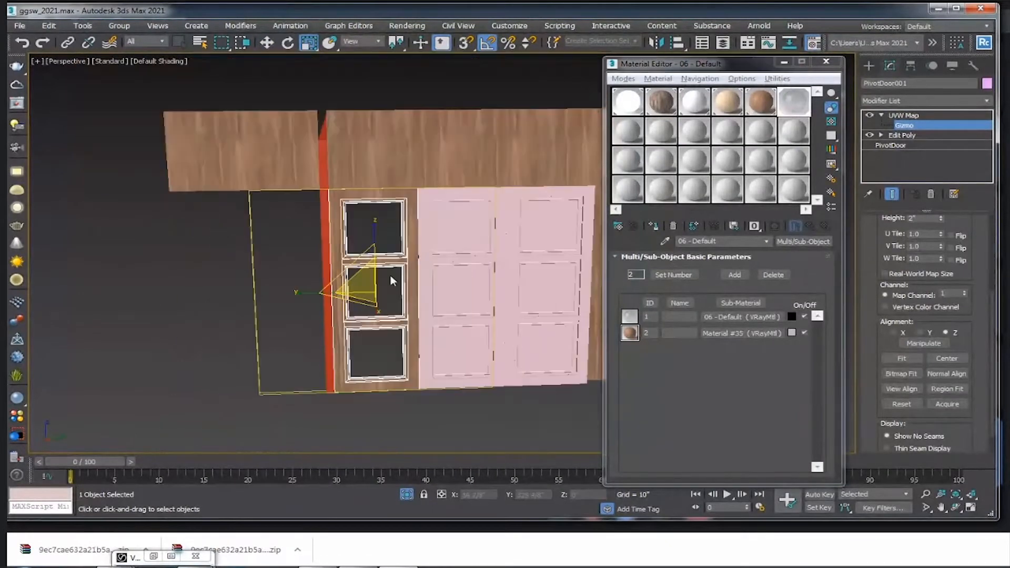
- Rotate the single door's UVW mapping gizmo slightly, inspect the wood grain and leave gizmo editing
middle_click_drag(392, 280, 388, 278, "alt")
key("w")
key("e")
left_click_drag(404, 250, 441, 257)
scroll(356, 235, "up", 3)
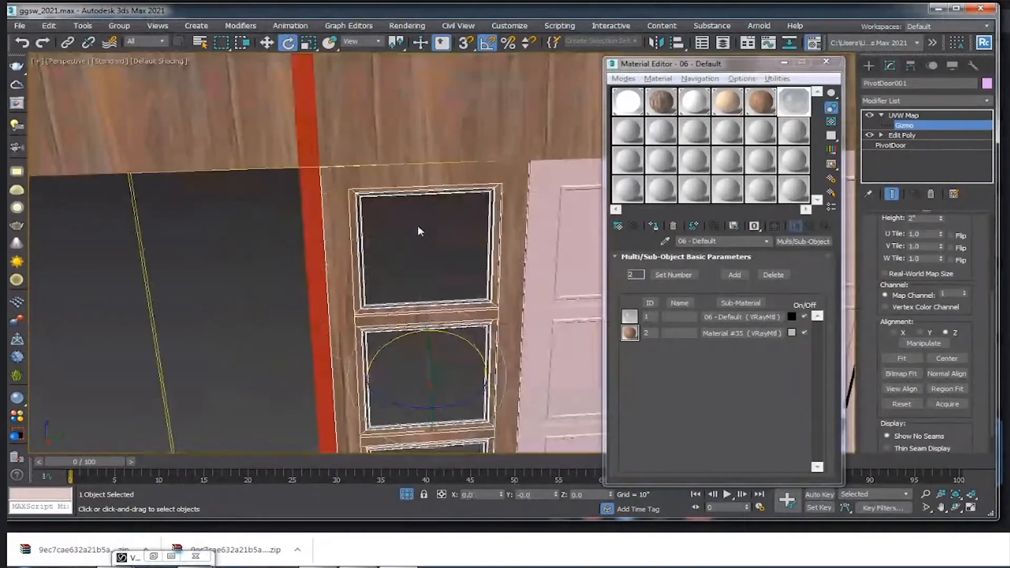
middle_click_drag(419, 232, 402, 305, "alt")
scroll(375, 279, "down", 3)
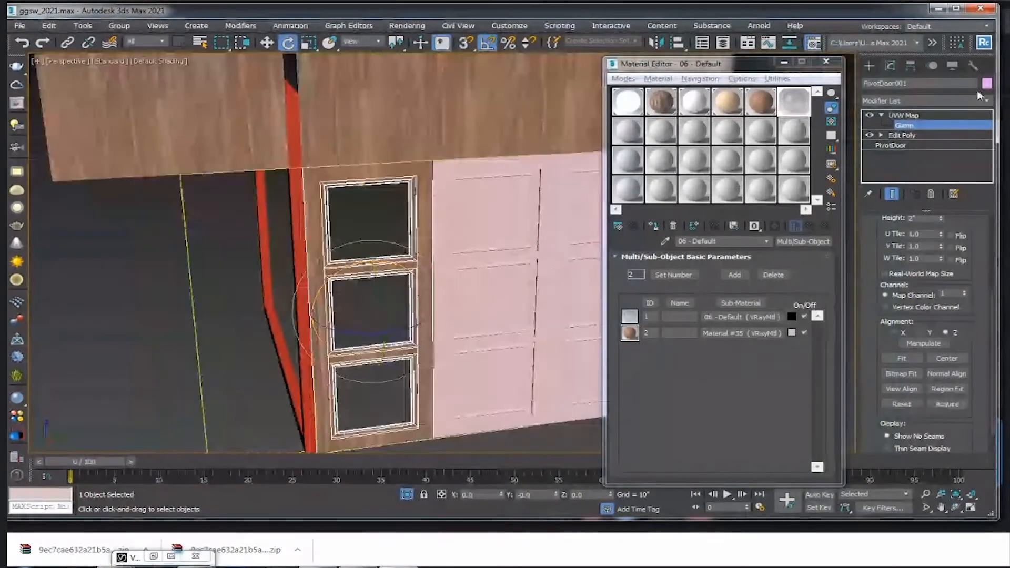
left_click(881, 115)
left_click(927, 116)
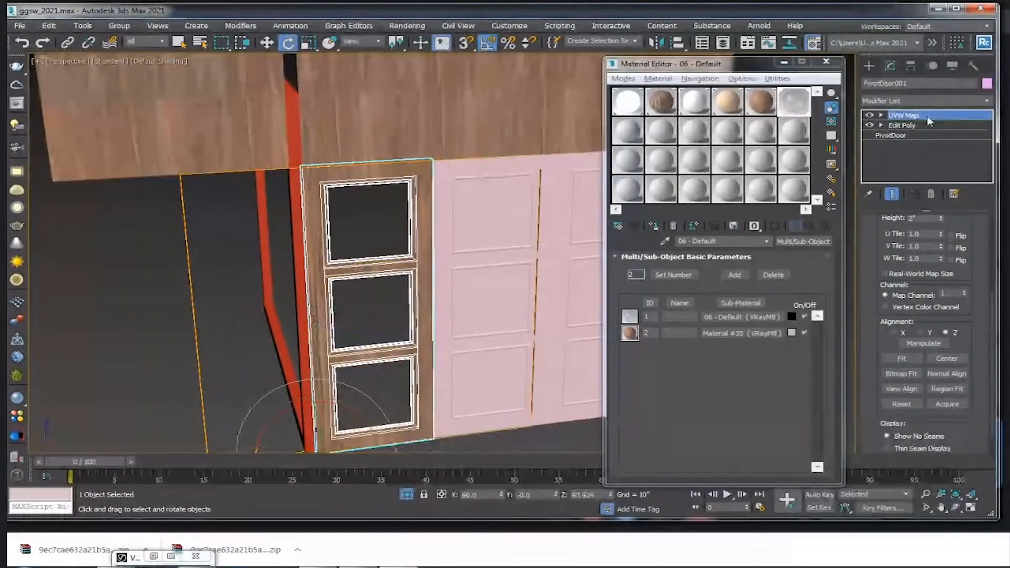
middle_click_drag(571, 230, 500, 232)
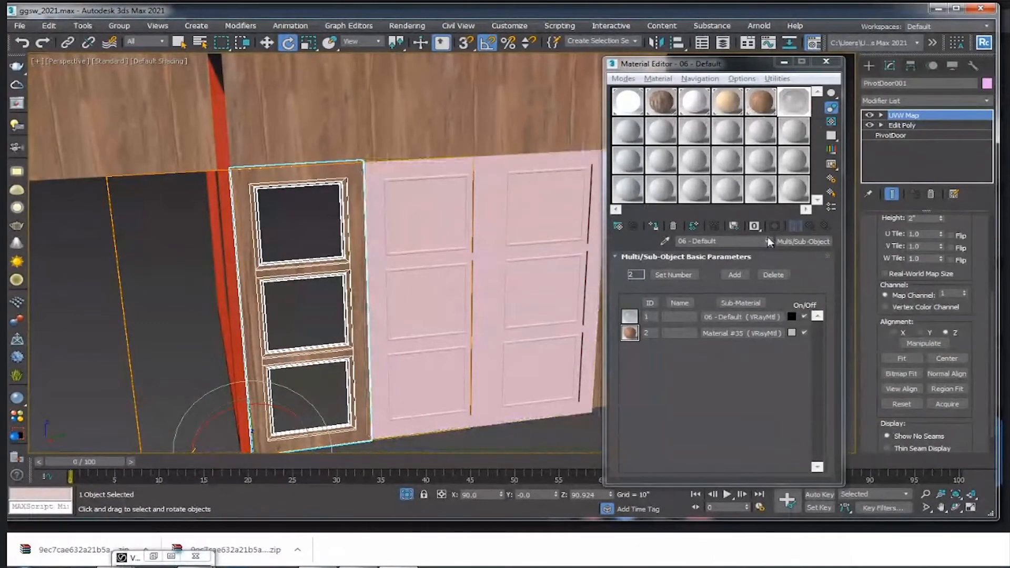
- Assign the frosted-glass and wood Multi/Sub-Object material to the double bifold door
left_click(795, 103)
left_click(571, 205)
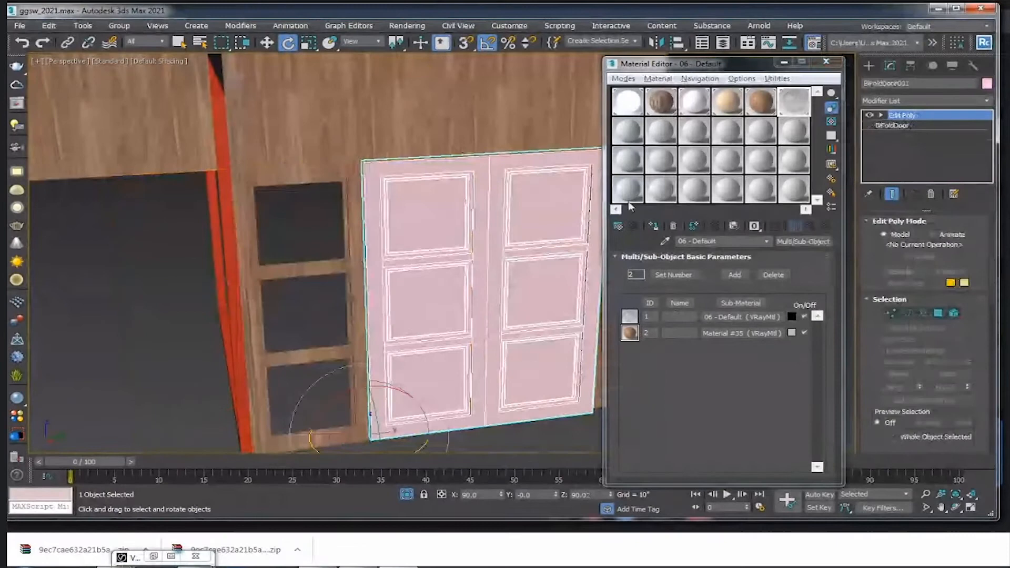
left_click(652, 227)
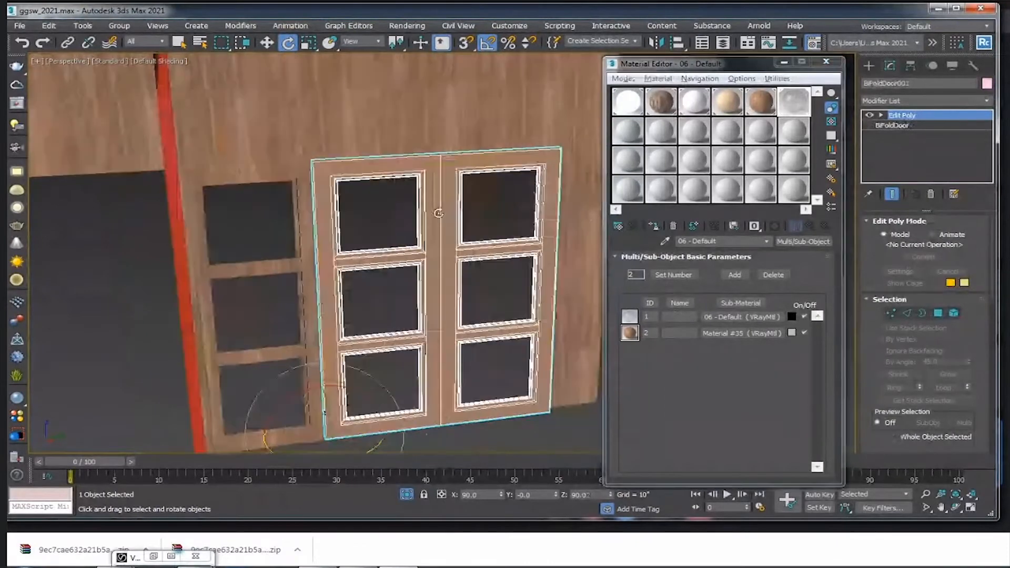
- Copy the single door's UVW Map modifier and paste it above the double bifold door's Edit Poly modifier
left_click(303, 193)
right_click(931, 117)
left_click(950, 169)
left_click(468, 163)
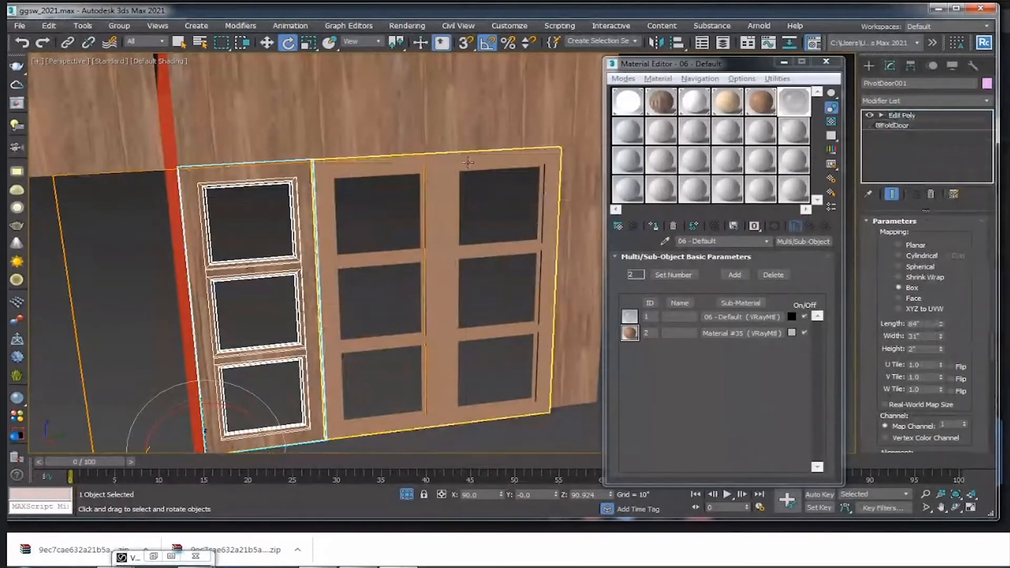
right_click(931, 114)
left_click(950, 178)
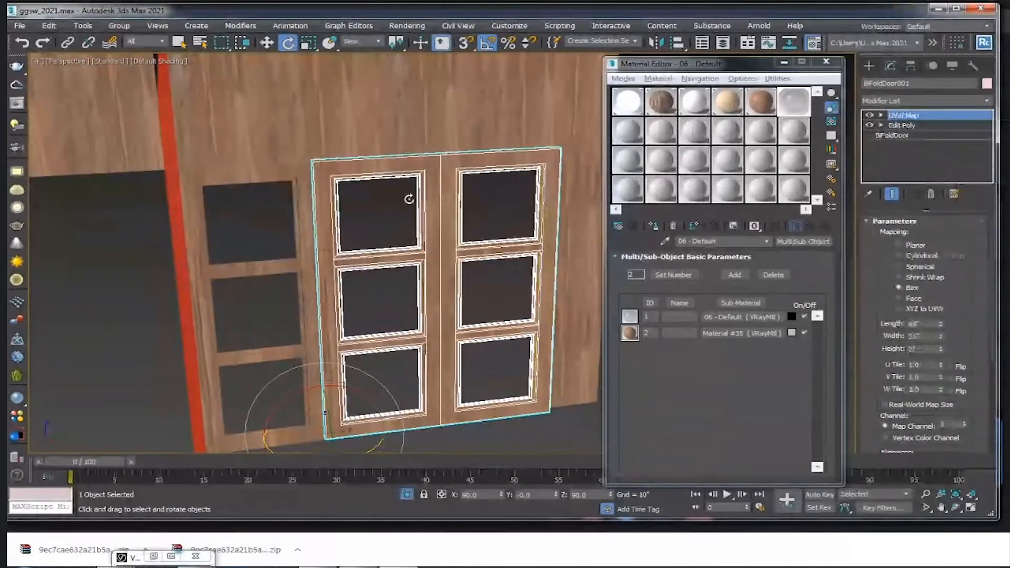
scroll(463, 223, "down", 7)
left_click(459, 311)
- Assign the wood material Material #35 to the red rectangular frame beside the doors
scroll(443, 237, "up", 5)
middle_click_drag(435, 246, 502, 233, "alt")
middle_click_drag(447, 266, 454, 267, "alt")
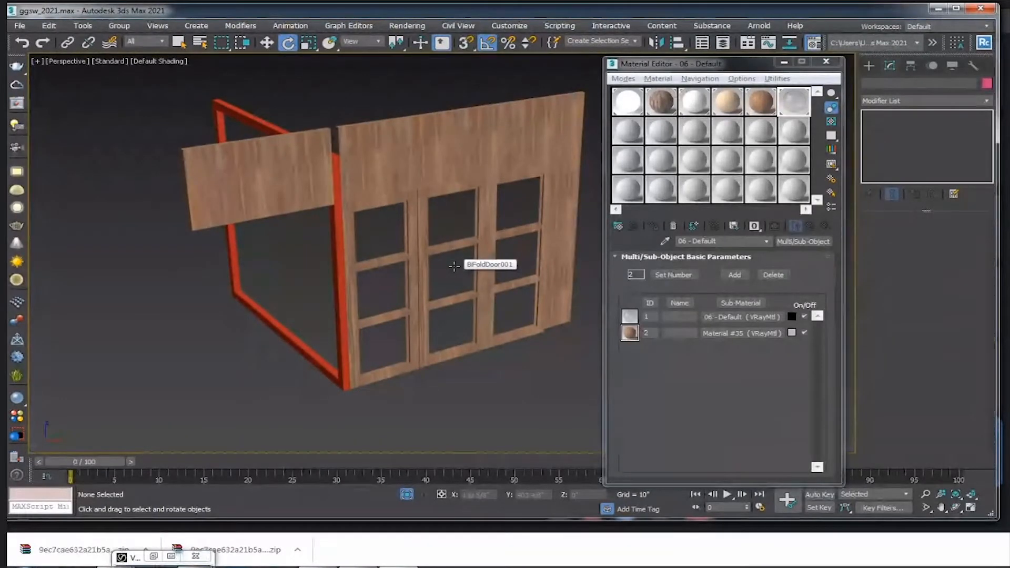
middle_click_drag(454, 266, 431, 266, "alt")
left_click(325, 160)
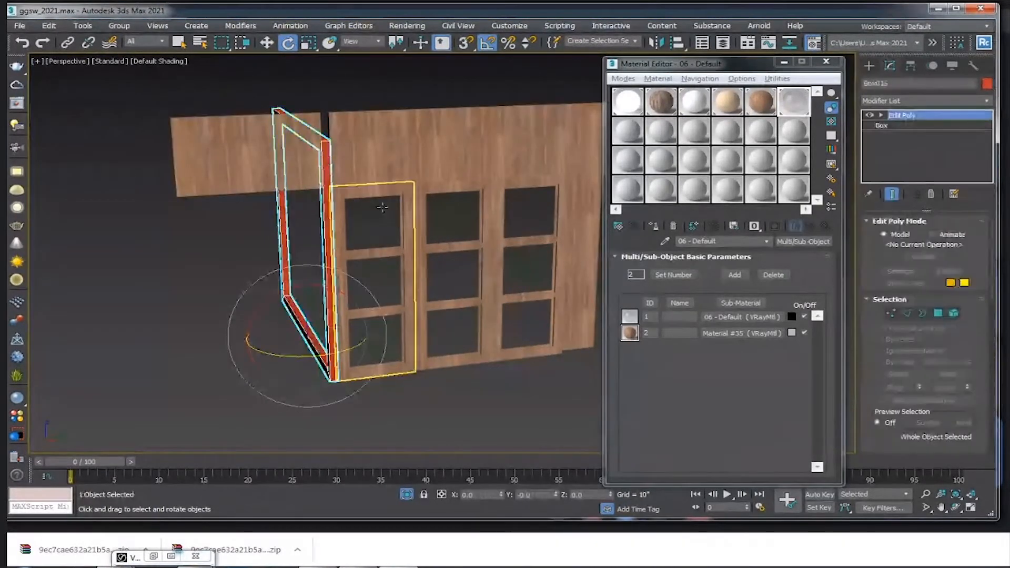
middle_click_drag(382, 208, 416, 205, "alt")
left_click(766, 102)
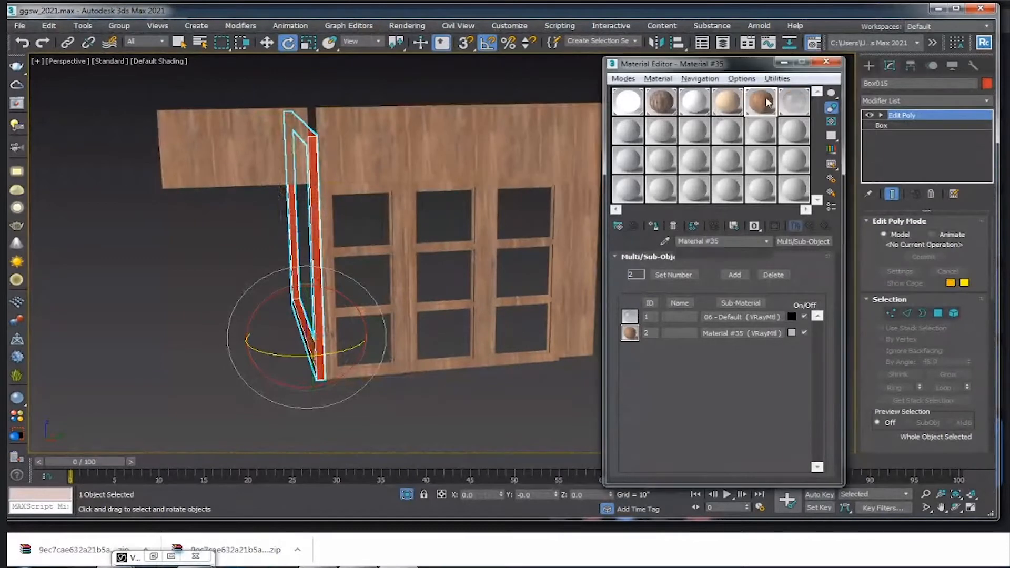
left_click(653, 226)
- Paste the copied UVW Map modifier onto the rectangular frame and fit the box mapping to the frame's dimensions
middle_click_drag(505, 232, 518, 230, "alt")
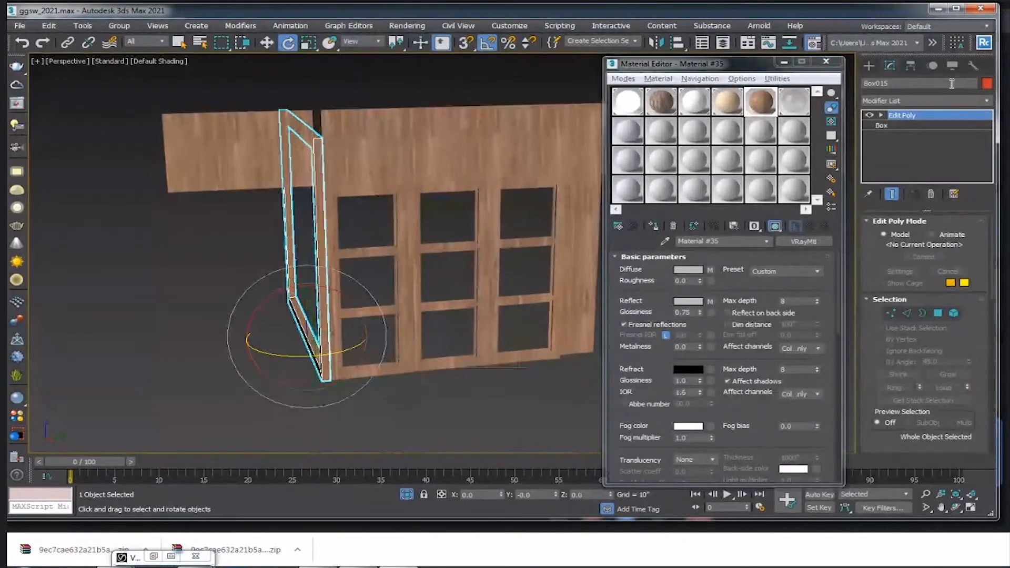
right_click(942, 120)
left_click(954, 138)
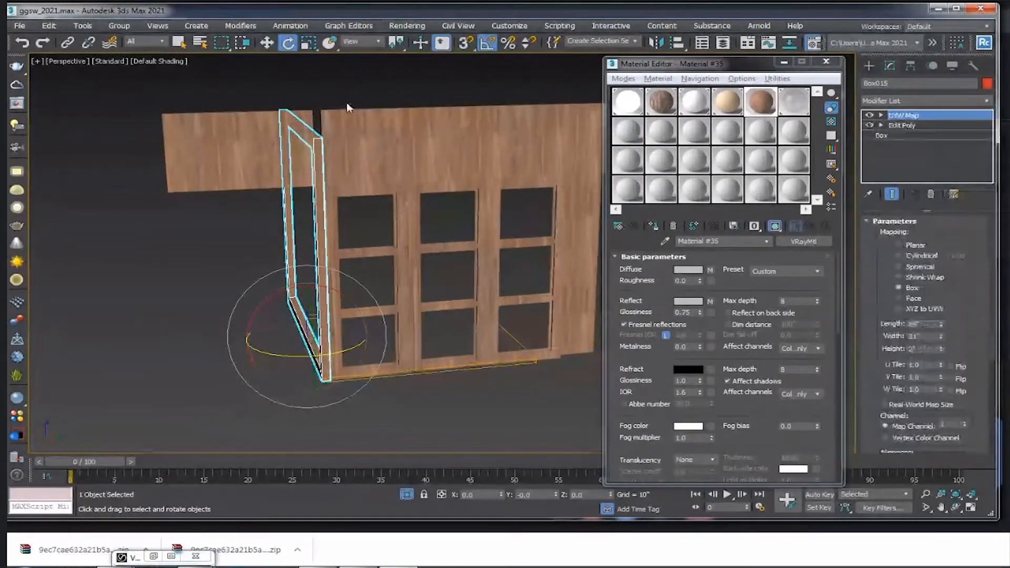
key("Delete")
scroll(342, 169, "up", 10)
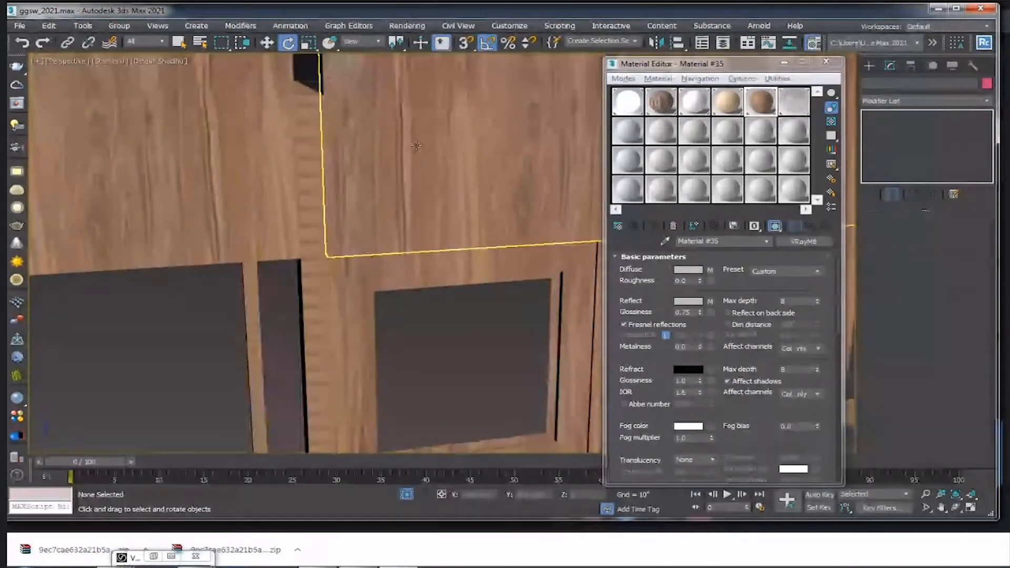
left_click(313, 190)
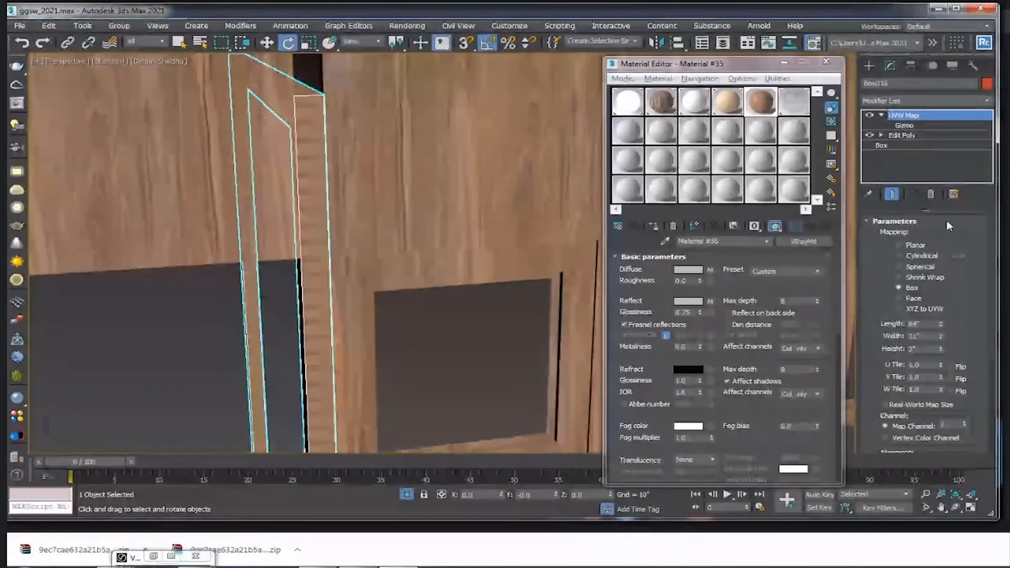
scroll(966, 389, "down", 4)
left_click(892, 384)
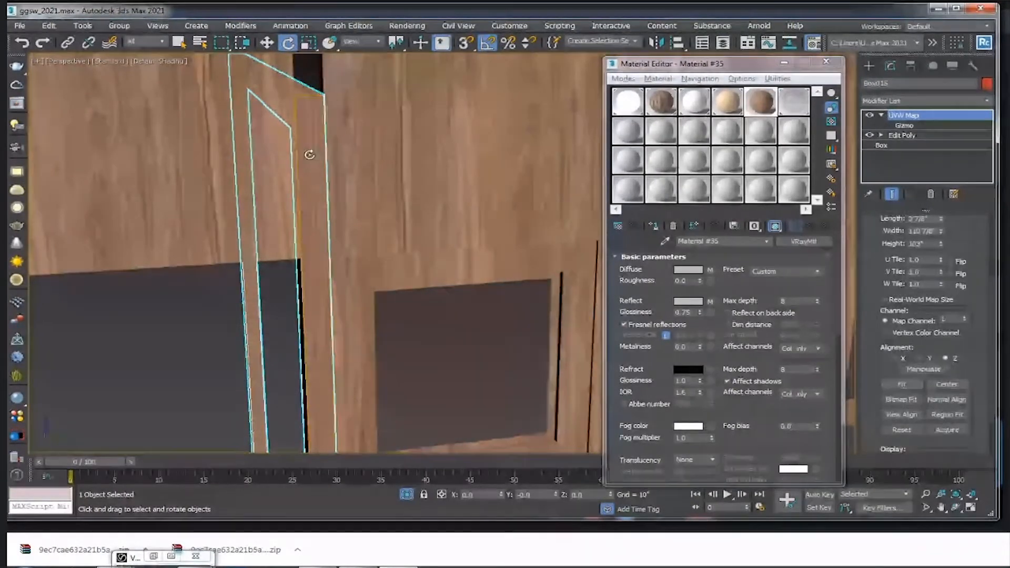
- Scale up the rectangular frame's UVW mapping gizmo along the Y axis, well beyond the frame's thickness
left_click(904, 125)
key("r")
scroll(253, 210, "down", 4)
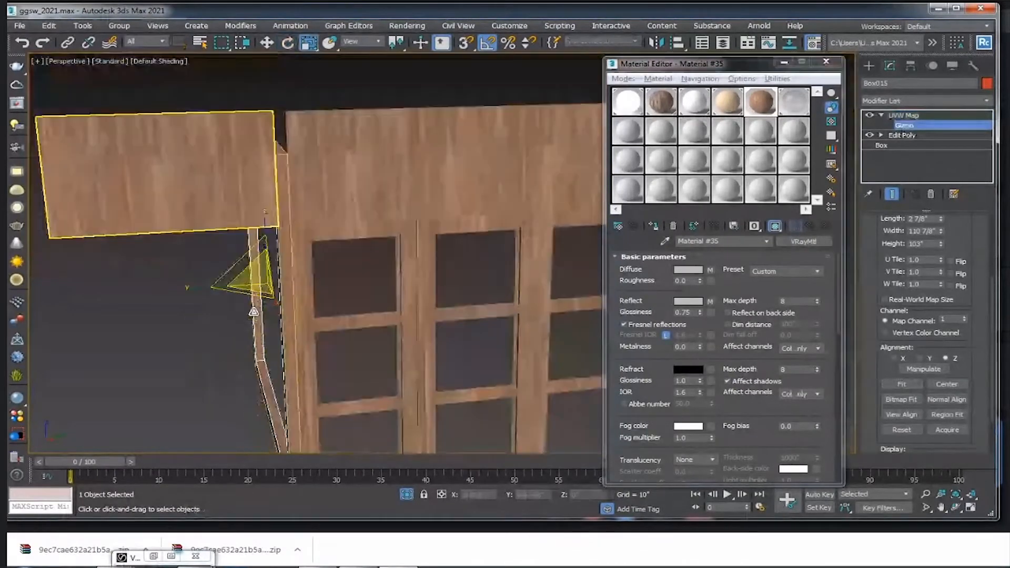
left_click_drag(212, 288, 200, 232)
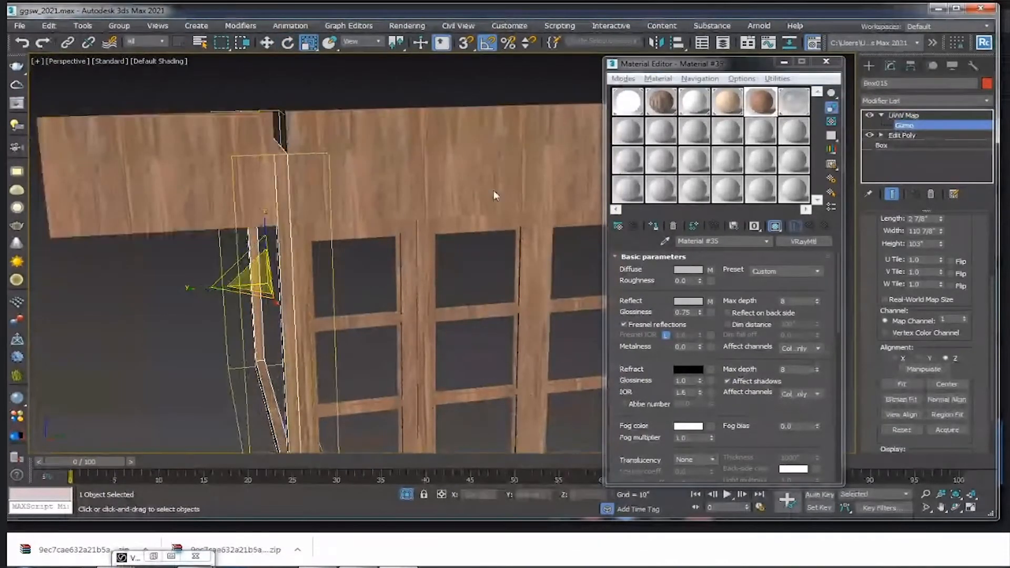
scroll(443, 196, "down", 3)
middle_click_drag(443, 197, 445, 217, "alt")
- Exit isolation to bring back the whole office and leave the rectangular frame's UVW gizmo editing
left_click(784, 62)
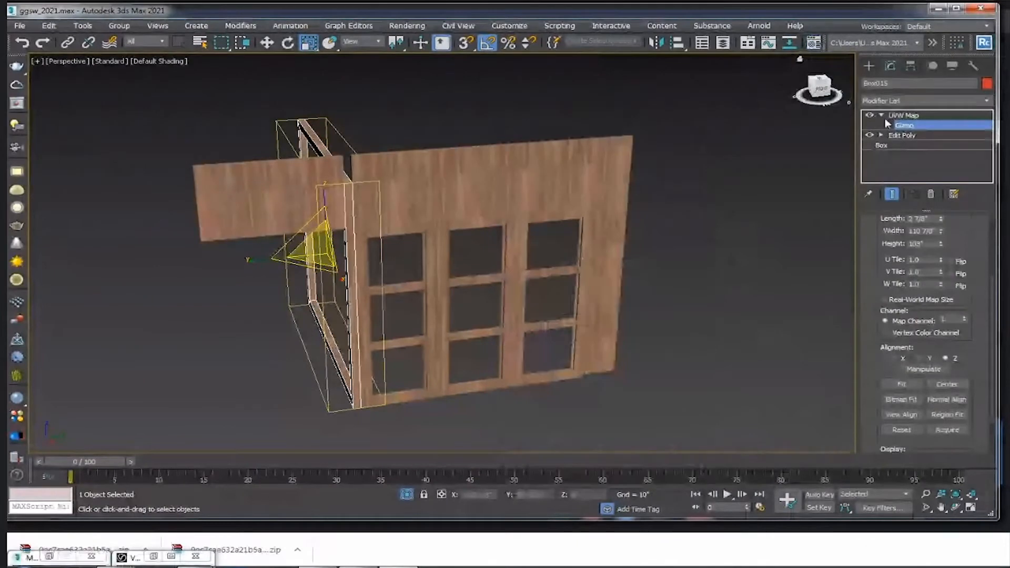
left_click(881, 115)
left_click(881, 125)
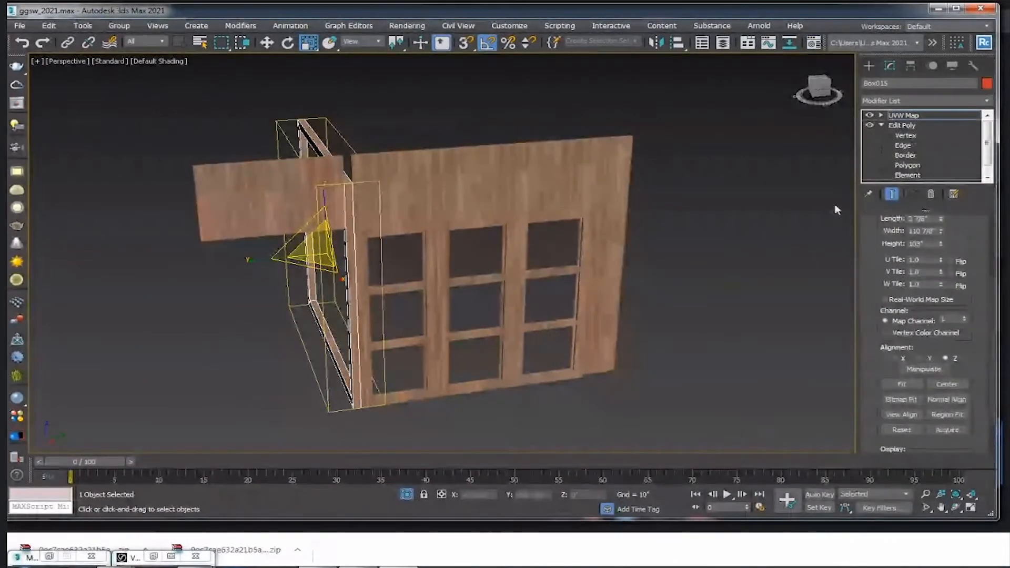
mouse_move(437, 205)
middle_mouse_down("alt")
mouse_move(453, 190)
mouse_move(431, 193)
middle_mouse_up("alt")
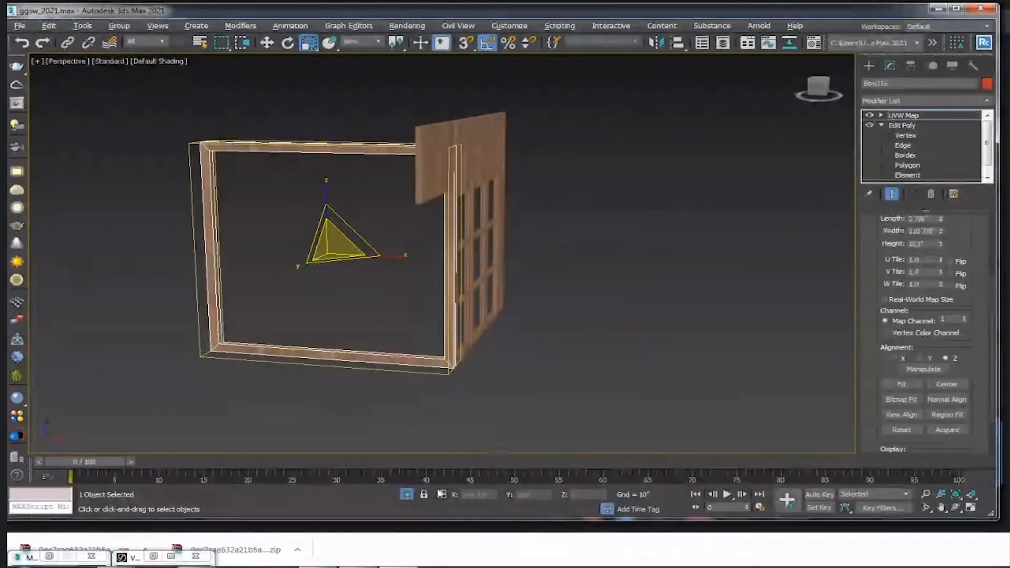
left_click(406, 495)
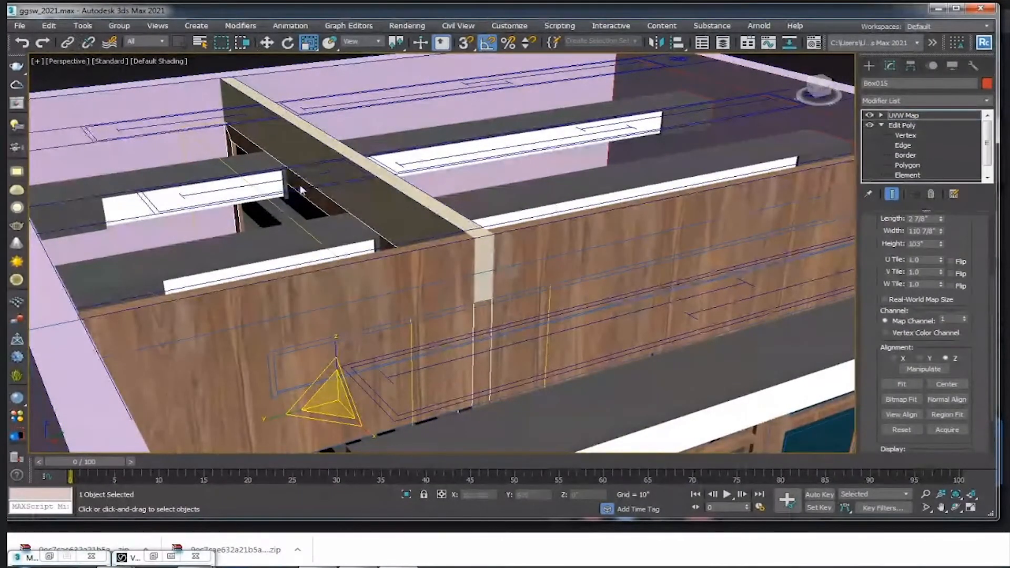
left_click(901, 125)
left_click(902, 115)
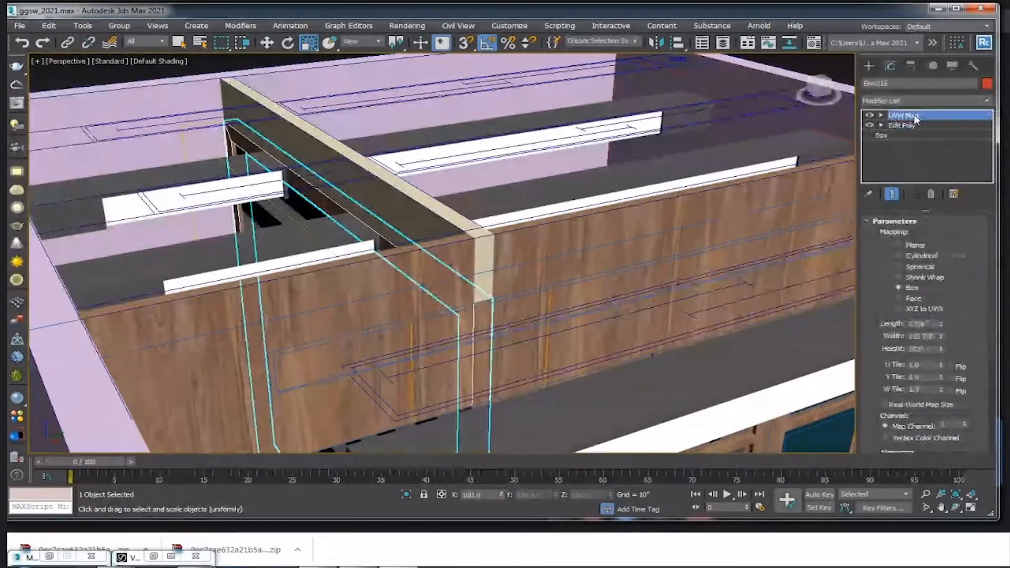
- Assign Material #35 to the cream beam above the rectangular frame and paste the copied UVW Map modifier onto it
left_click(388, 180)
left_click(388, 180)
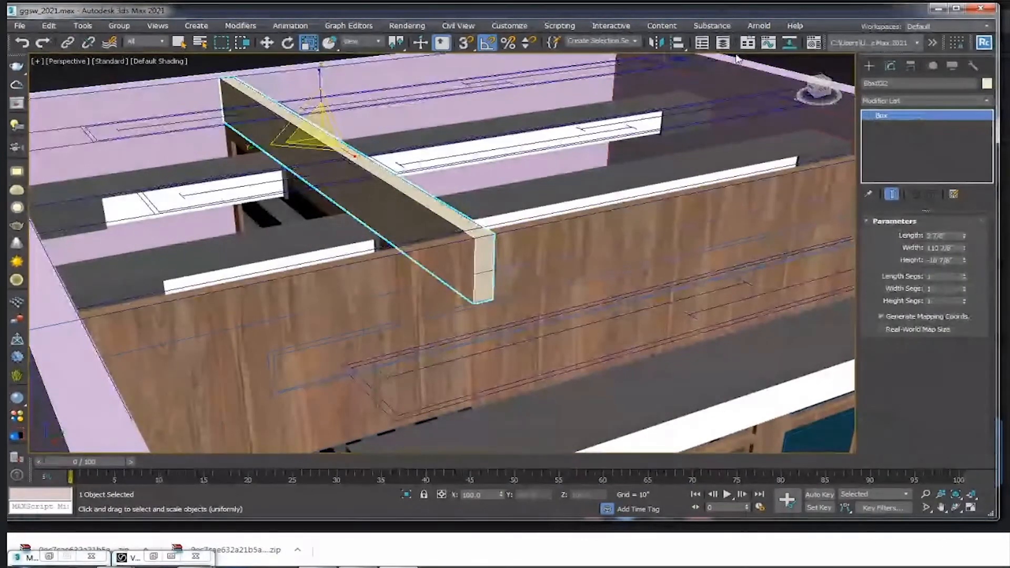
left_click(813, 42)
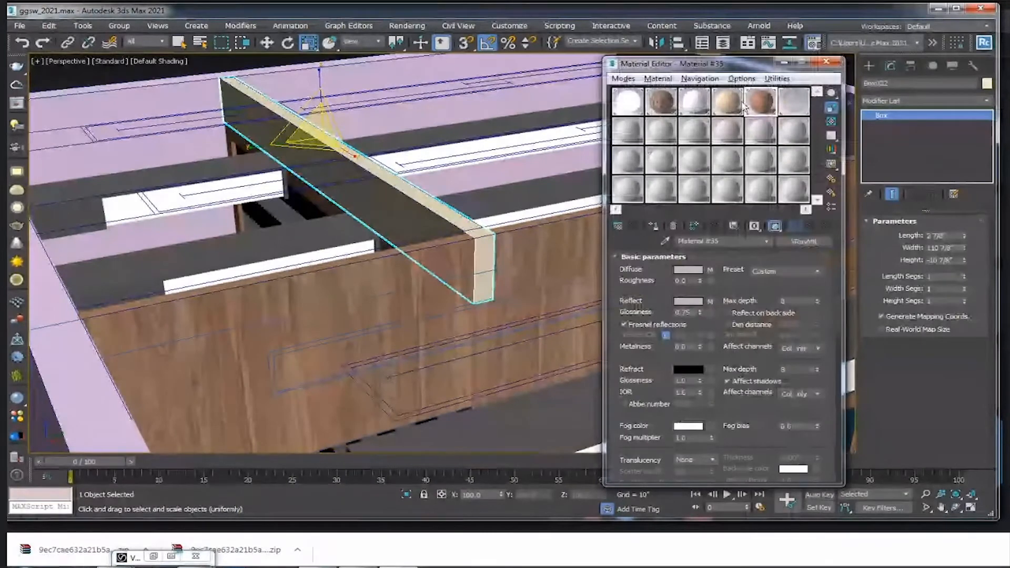
left_click(653, 226)
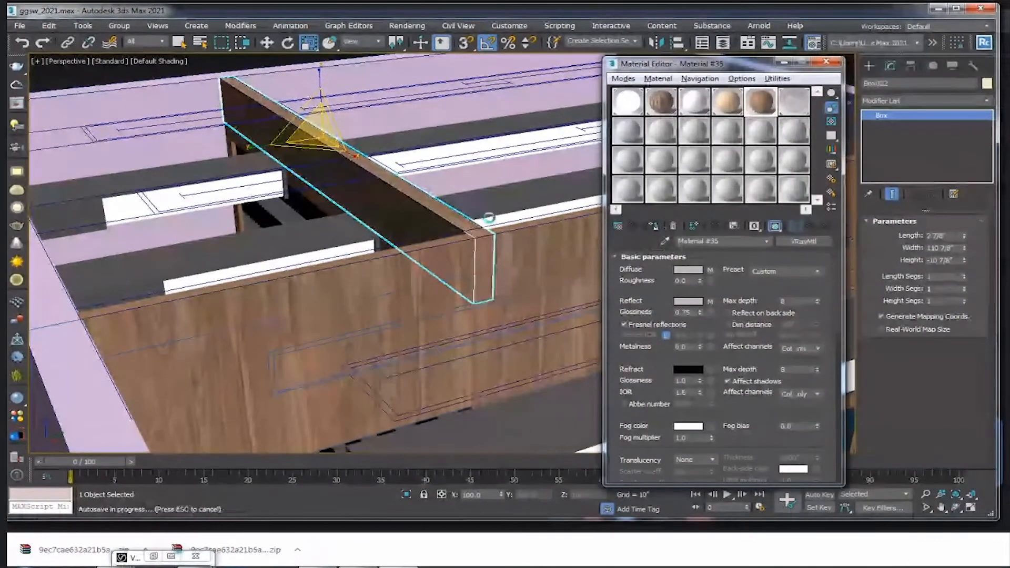
right_click(949, 122)
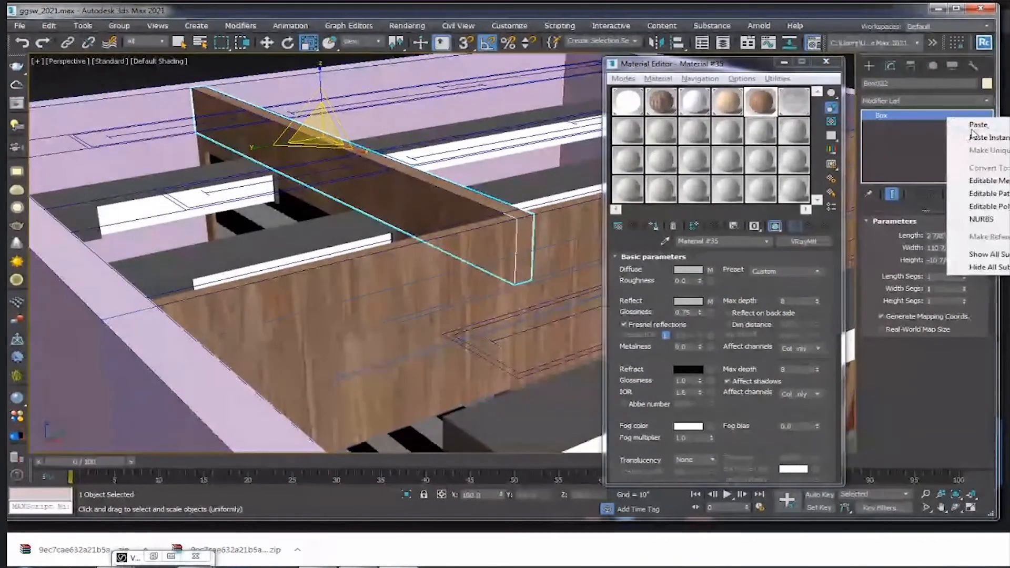
left_click(971, 128)
- Copy the UVW Map modifier from the rectangular frame below and select the beam again
mouse_move(530, 280)
left_mouse_down()
mouse_move(534, 295)
mouse_move(541, 289)
mouse_move(521, 262)
mouse_move(523, 296)
left_mouse_up()
left_click(523, 296)
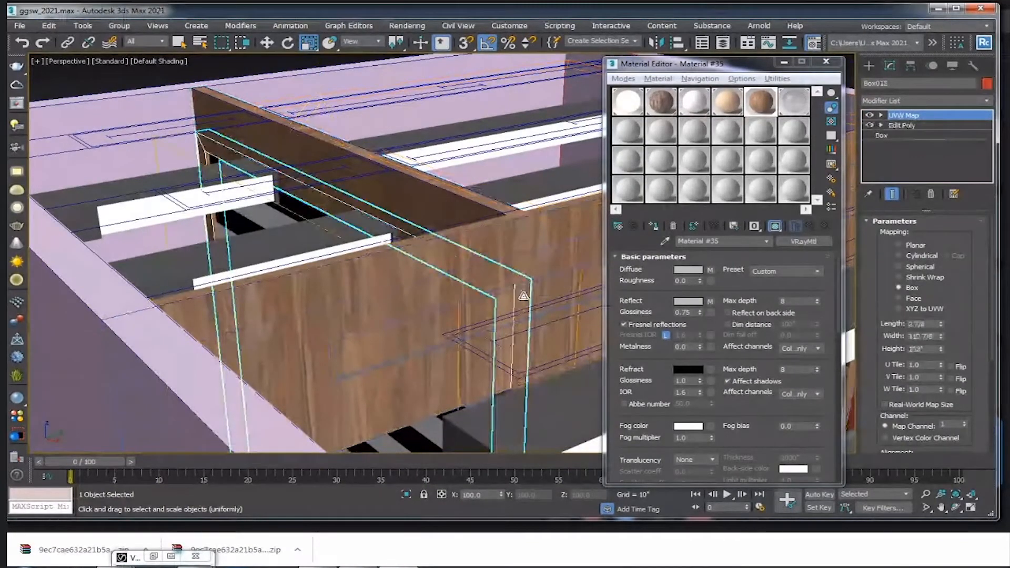
right_click(905, 116)
left_click(931, 167)
left_click(476, 203)
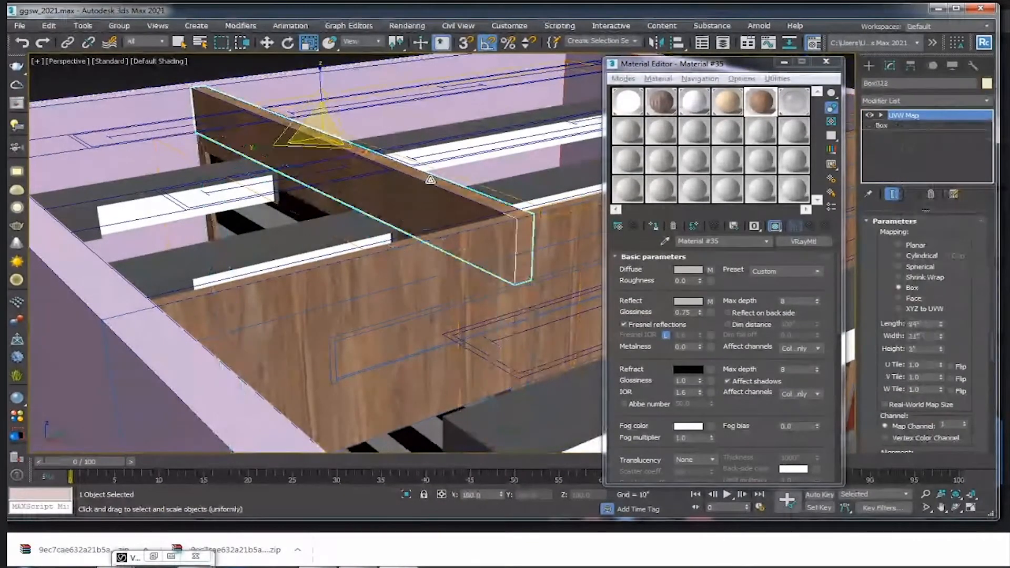
- Try to correct the beam's wood grain by scaling its UVW mapping gizmo
left_click(881, 115)
left_click(904, 125)
middle_click_drag(400, 176, 451, 174, "alt")
left_click_drag(488, 35, 498, 189)
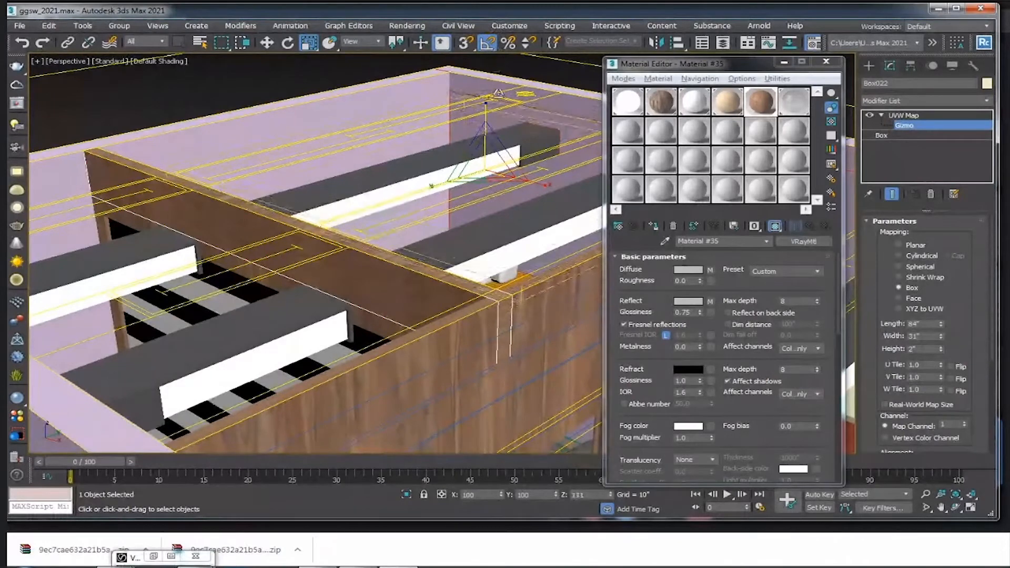
left_click_drag(498, 93, 650, 144)
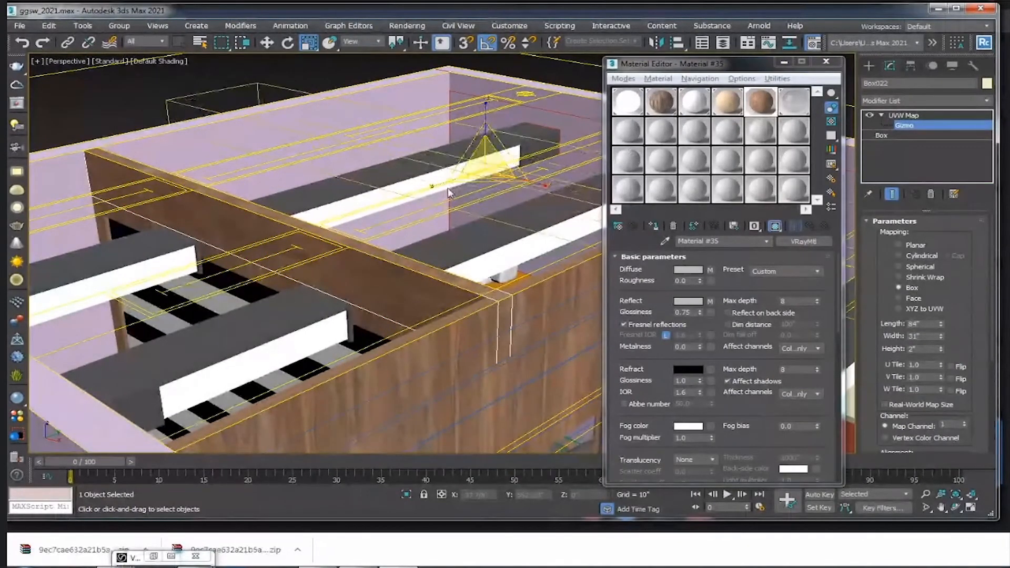
left_click_drag(448, 193, 452, 155)
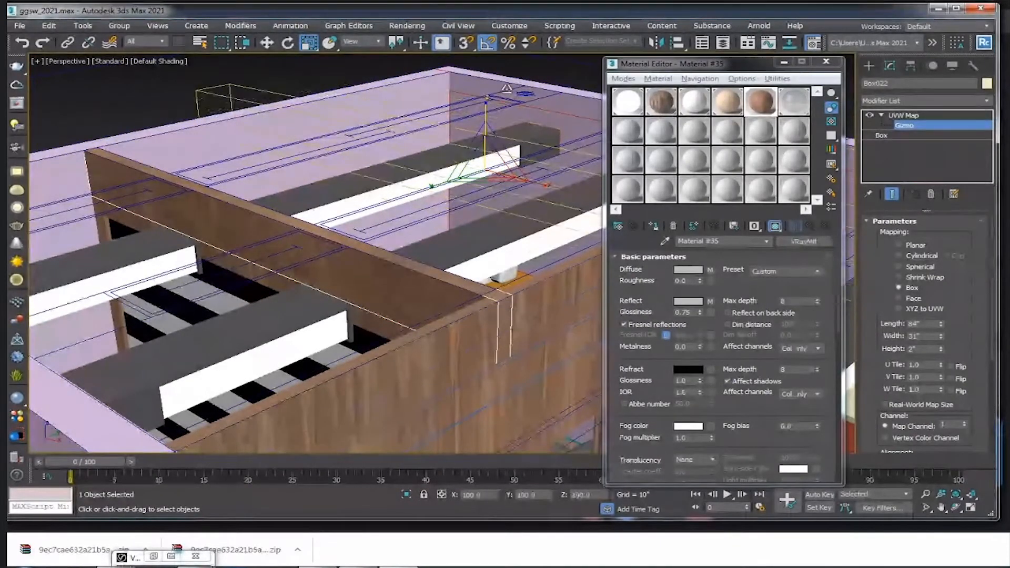
- Try to reorient the beam's wood grain by rotating its UVW mapping gizmo
key("e")
left_click_drag(520, 129, 534, 152)
key("r")
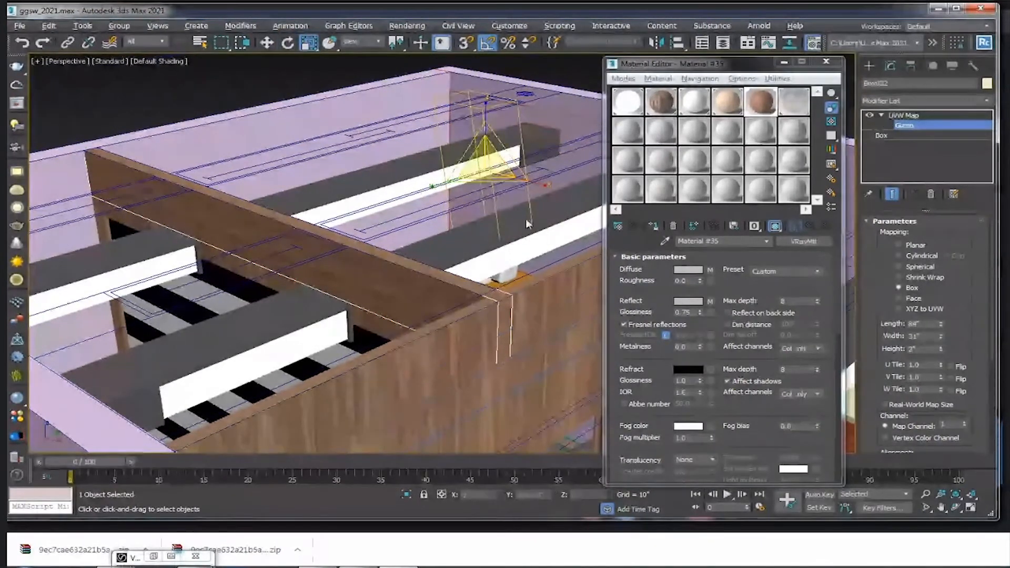
middle_click_drag(525, 219, 542, 127, "alt")
key("e")
scroll(513, 138, "down", 5)
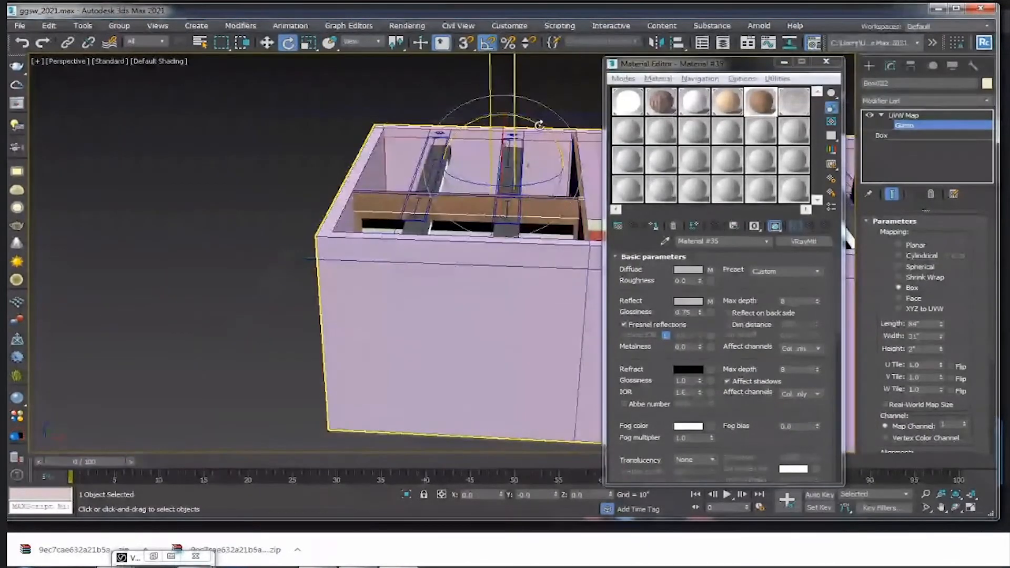
scroll(542, 127, "up", 8)
key("r")
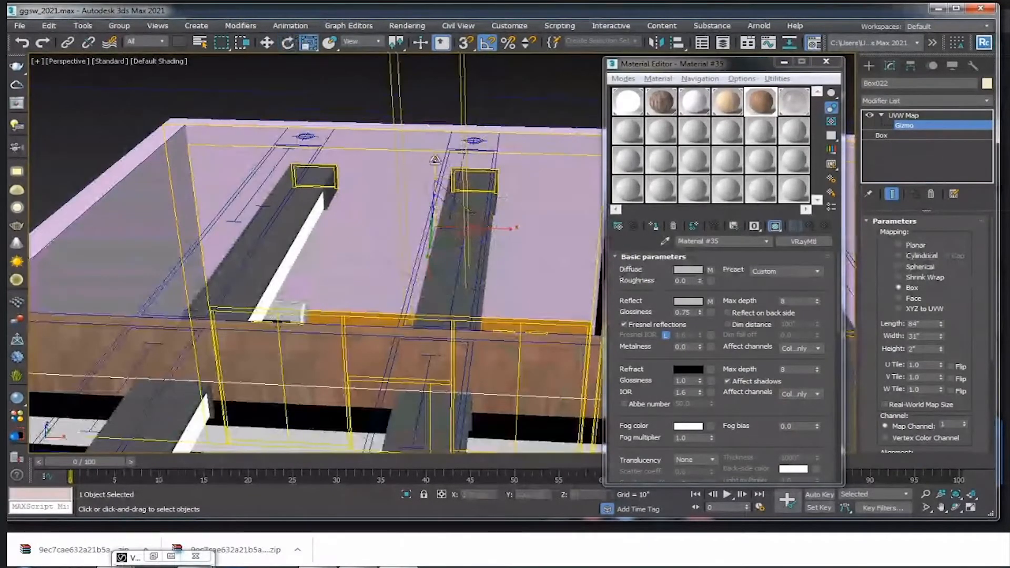
scroll(477, 285, "down", 5)
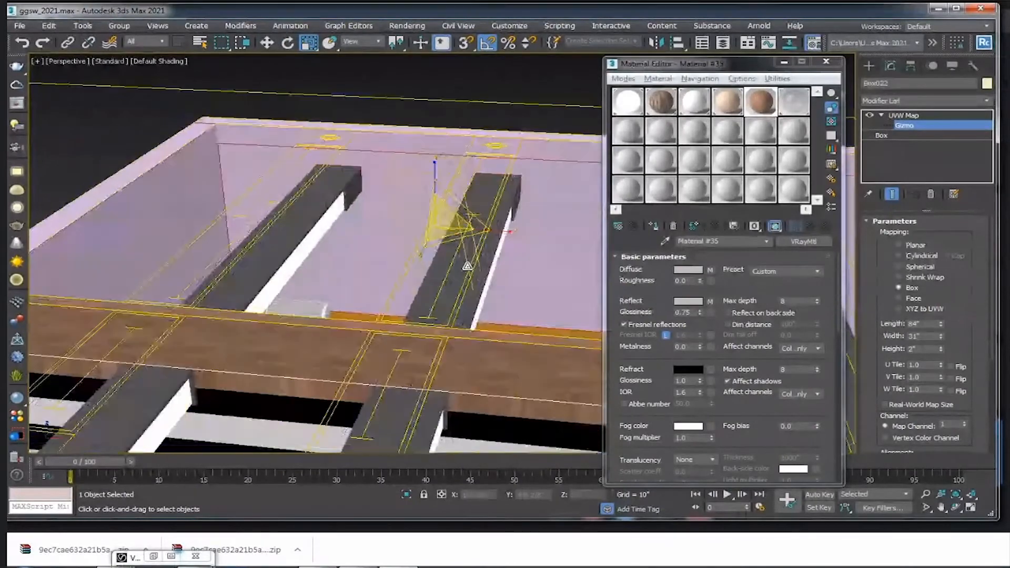
key("e")
left_click_drag(492, 207, 501, 216)
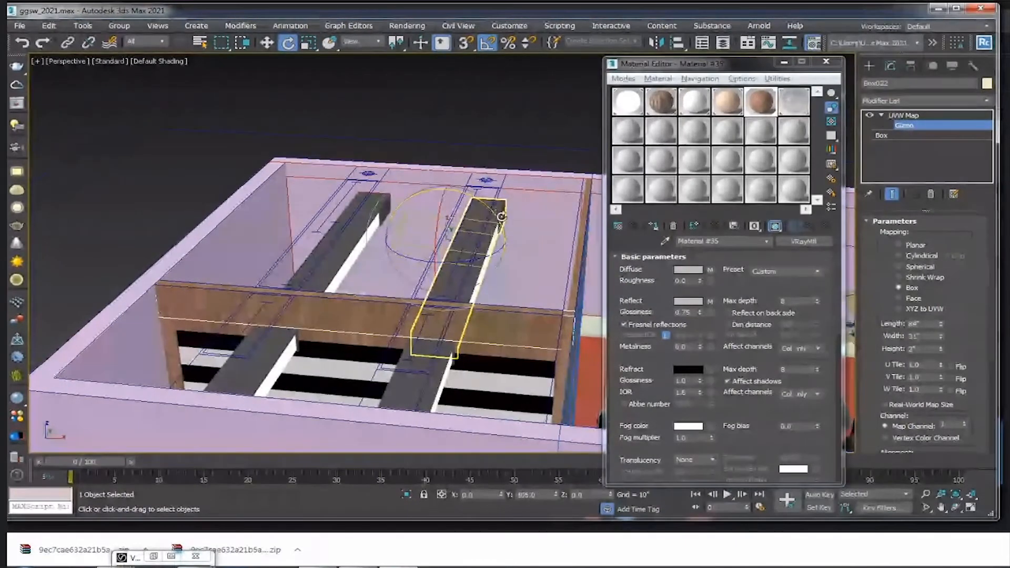
- Delete the beam's UVW Map modifier and paste the one copied from the rectangular frame in its place
left_click(931, 195)
right_click(933, 111)
left_click(953, 117)
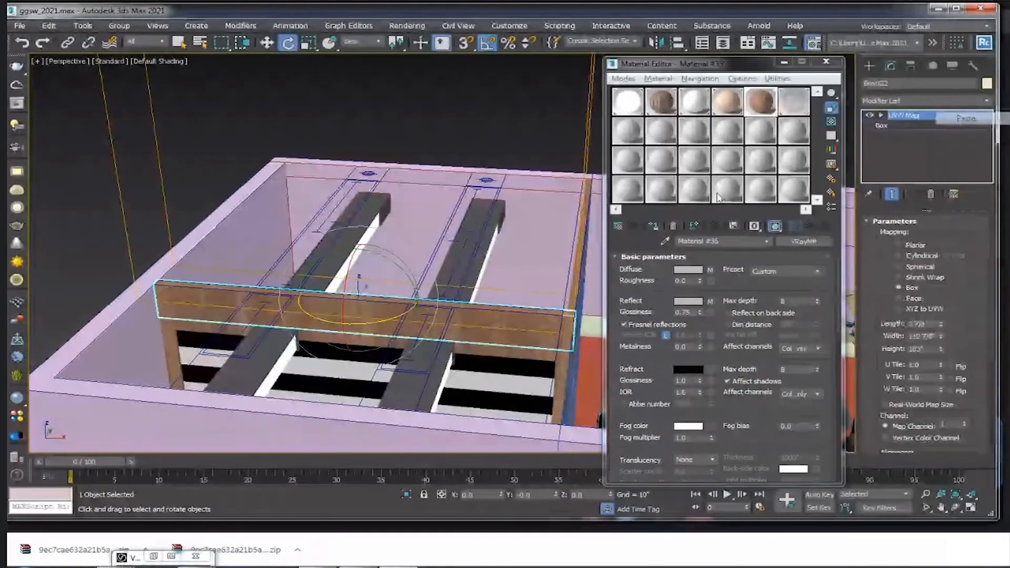
scroll(390, 297, "up", 2)
middle_click_drag(390, 297, 184, 248)
left_click(551, 163)
- Assign the wood material Material #35 to the tall pale green panel at the end of the wood partition
scroll(498, 215, "down", 4)
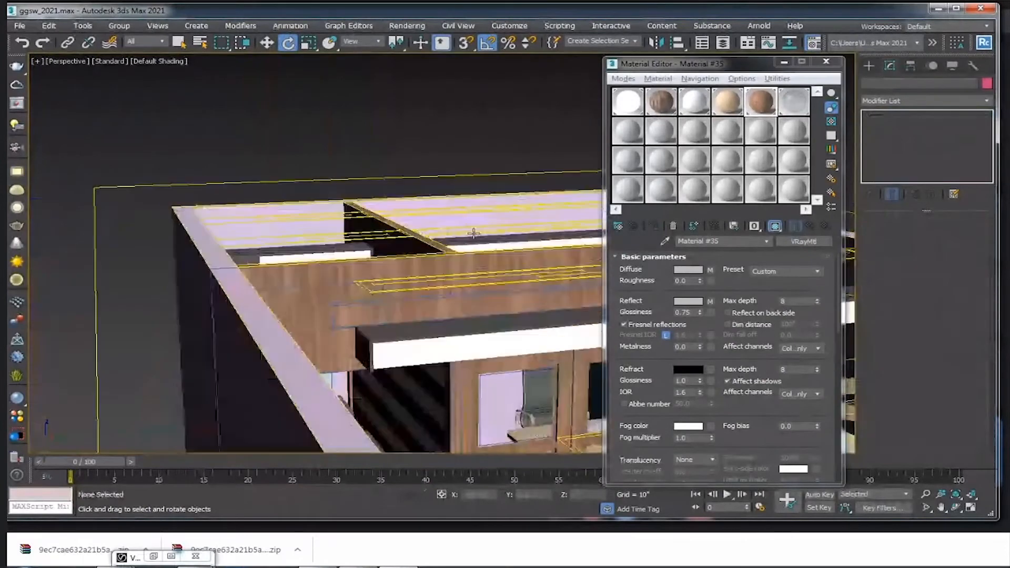
scroll(455, 333, "up", 4)
scroll(468, 310, "down", 6)
middle_click_drag(468, 309, 377, 282, "alt")
scroll(365, 357, "up", 3)
left_click(377, 282)
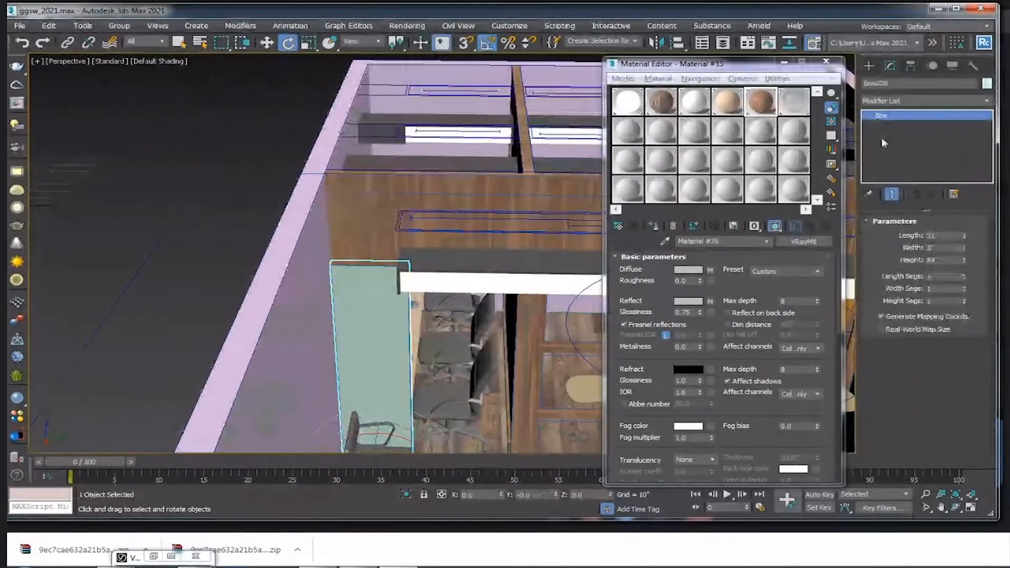
left_click(790, 161)
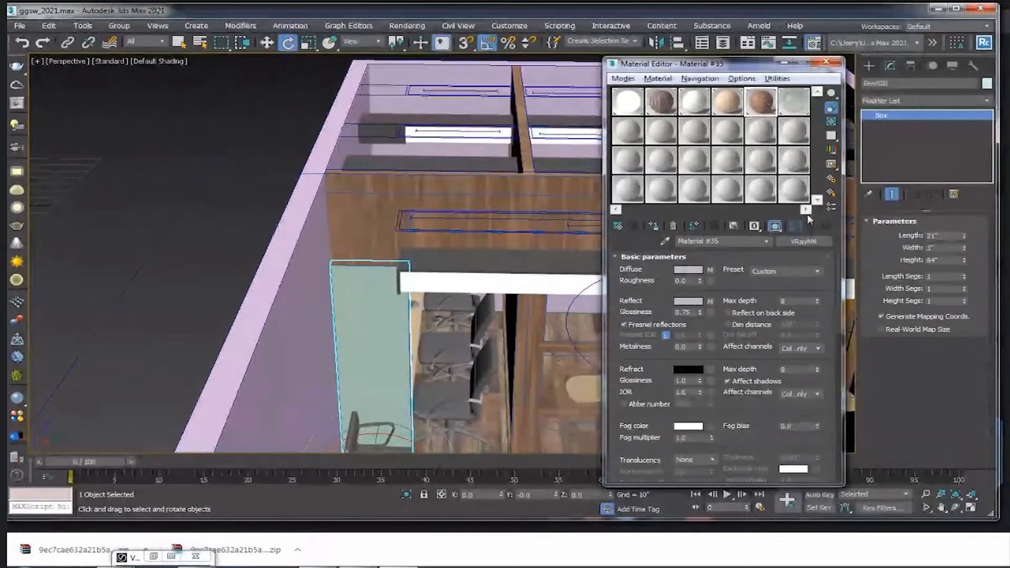
left_click(654, 226)
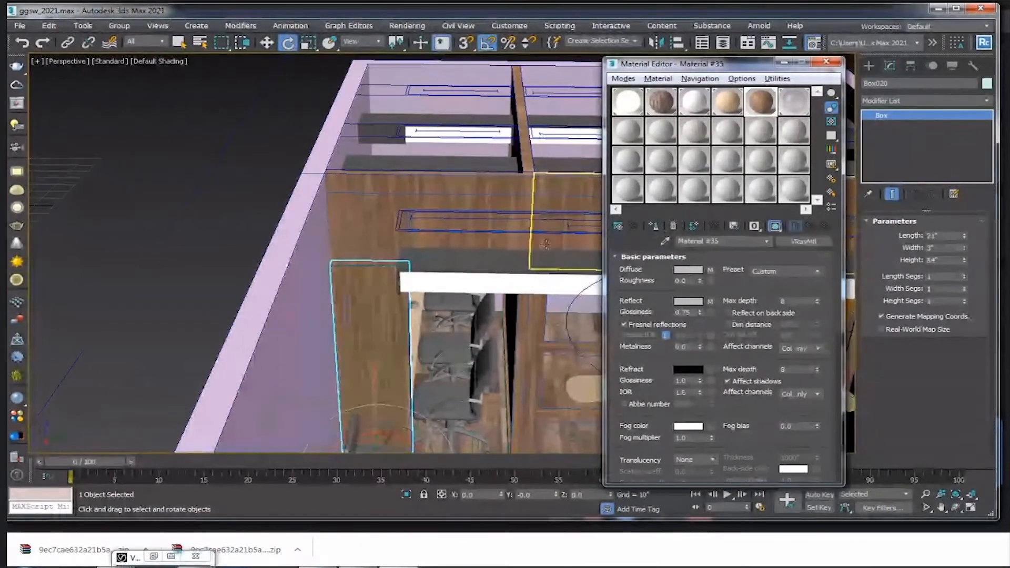
middle_click_drag(542, 279, 384, 208)
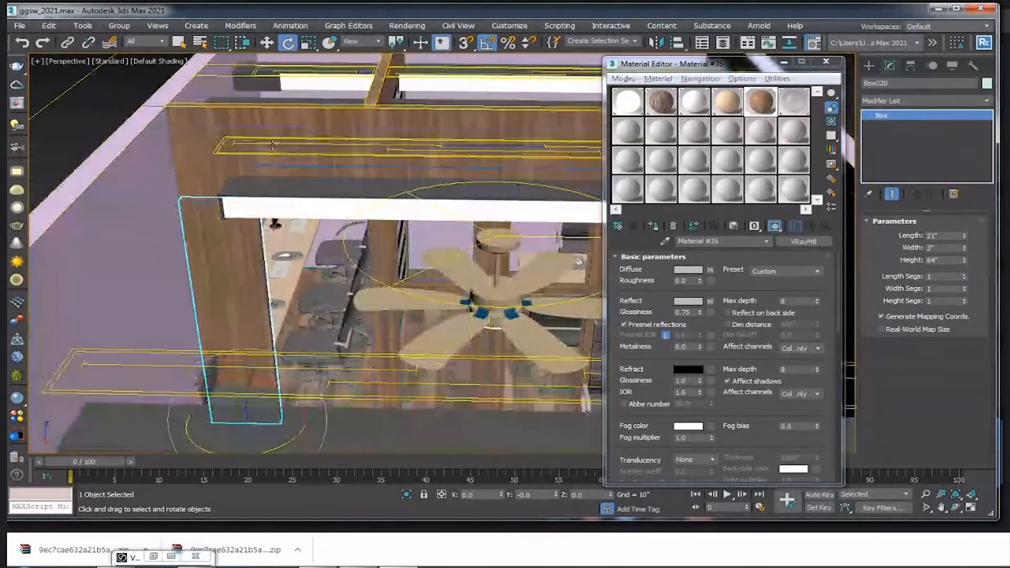
- Copy the UVW Map modifier from the wooden partition's upper panel and paste it onto the vertical end panel below
left_click(245, 119)
left_click(904, 115)
right_click(915, 116)
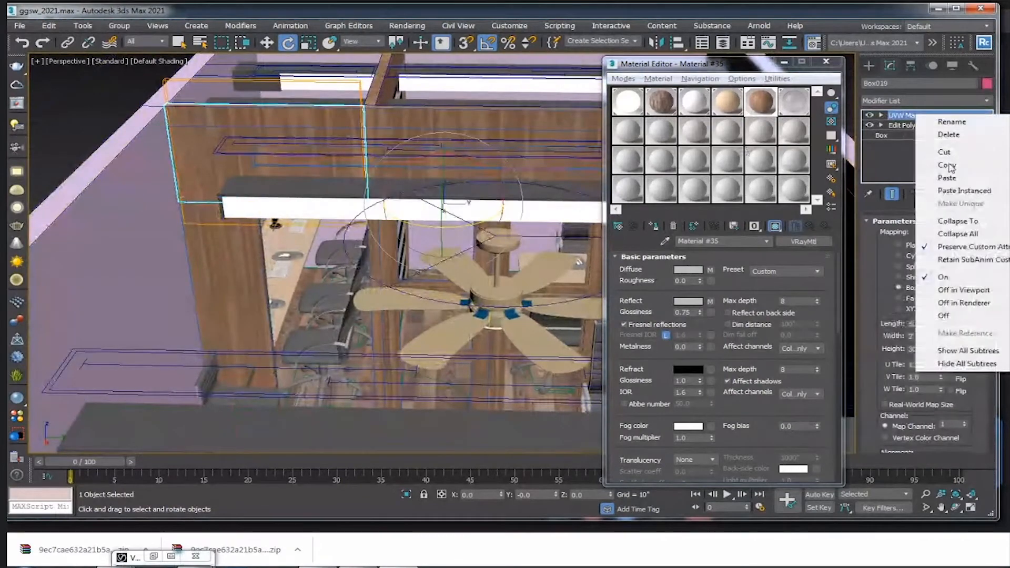
left_click(950, 167)
left_click(218, 252)
right_click(950, 116)
left_click(972, 125)
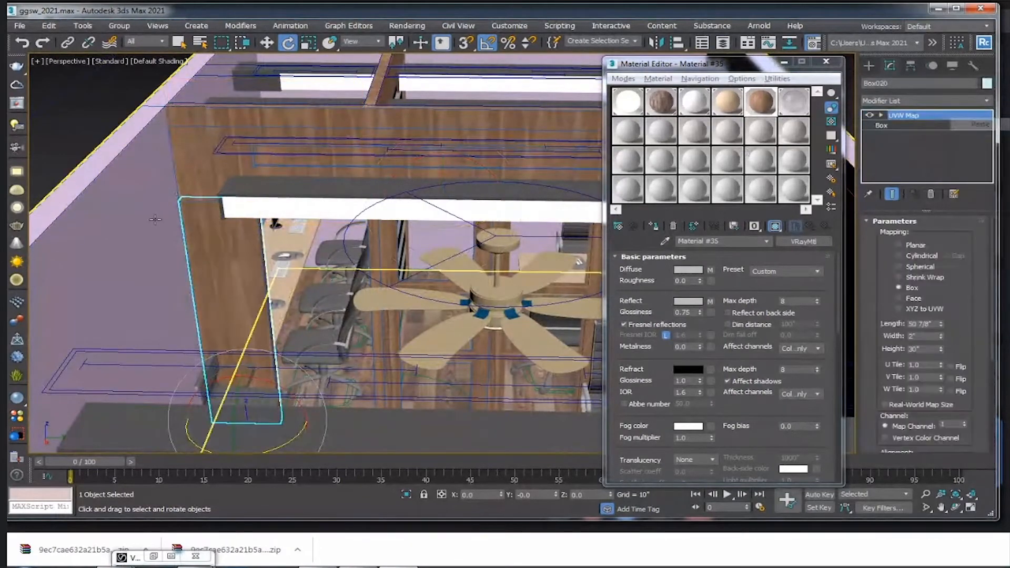
- Examine the wood texture on the partition panels and beams across the room from above
middle_click_drag(155, 219, 512, 361, "alt")
left_click(79, 89)
scroll(249, 169, "up", 4)
scroll(248, 169, "down", 7)
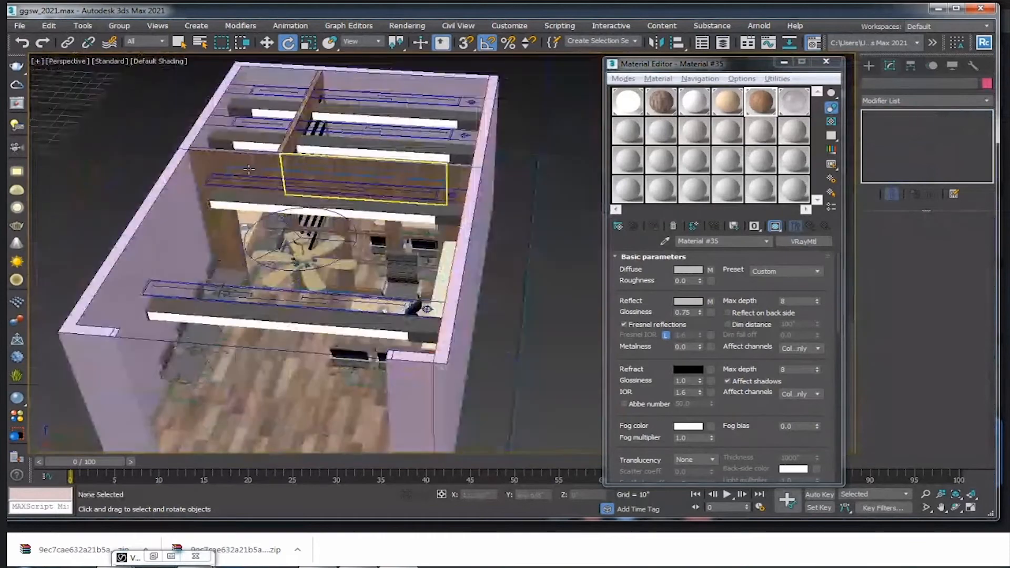
scroll(368, 258, "down", 1)
middle_click_drag(368, 259, 408, 262)
scroll(407, 262, "up", 4)
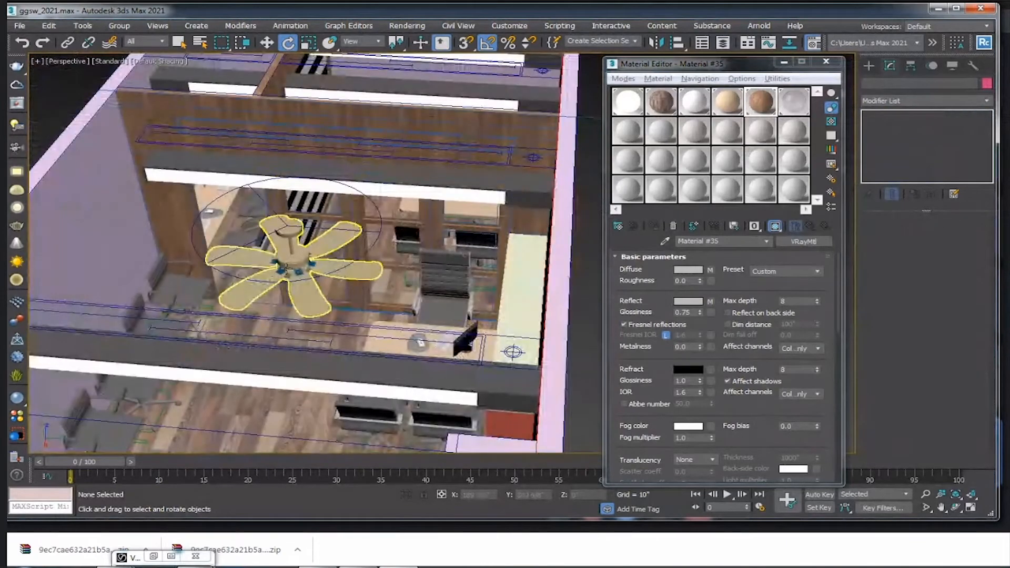
middle_click_drag(284, 271, 341, 269)
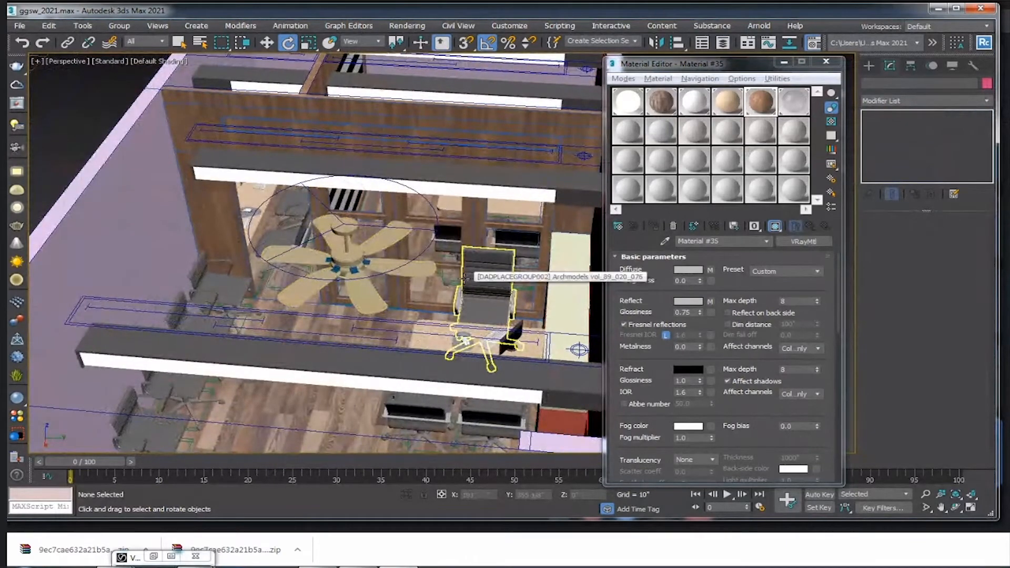
scroll(464, 278, "down", 3)
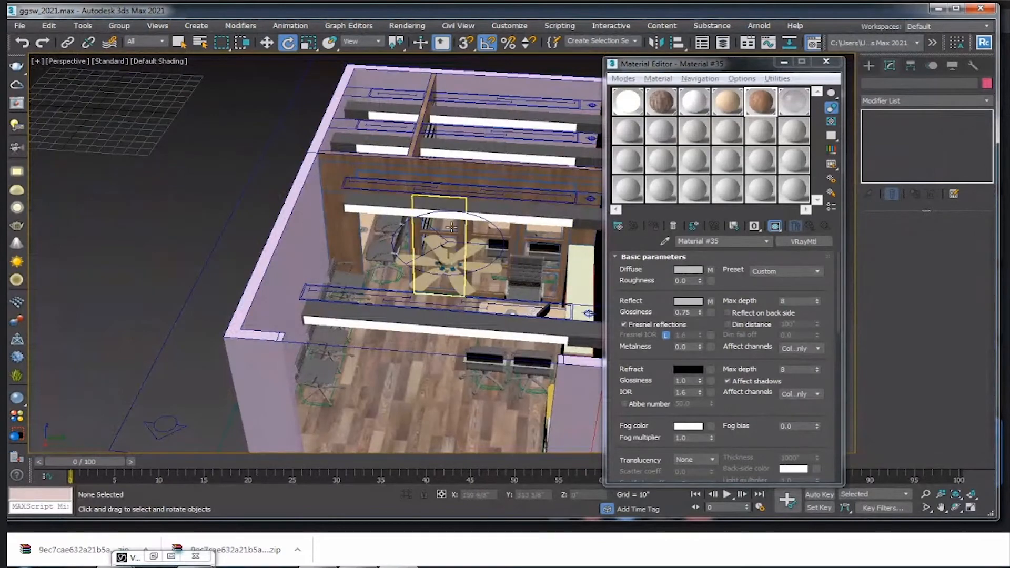
- Select the room walls and an unused material slot, and put the Material Editor aside
middle_click_drag(451, 228, 409, 200, "alt")
left_click(352, 221)
left_click(794, 133)
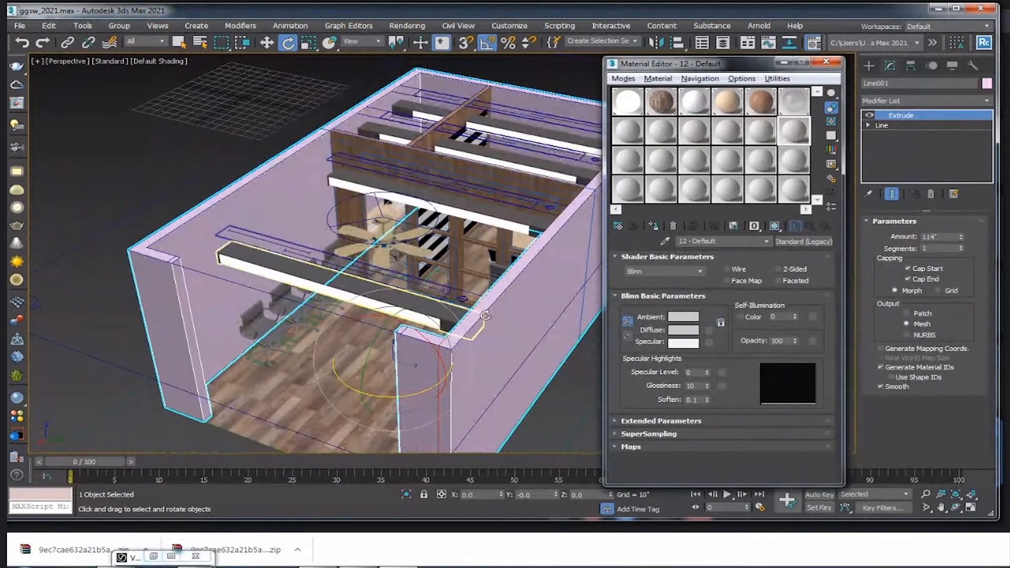
middle_click_drag(453, 220, 481, 227, "alt")
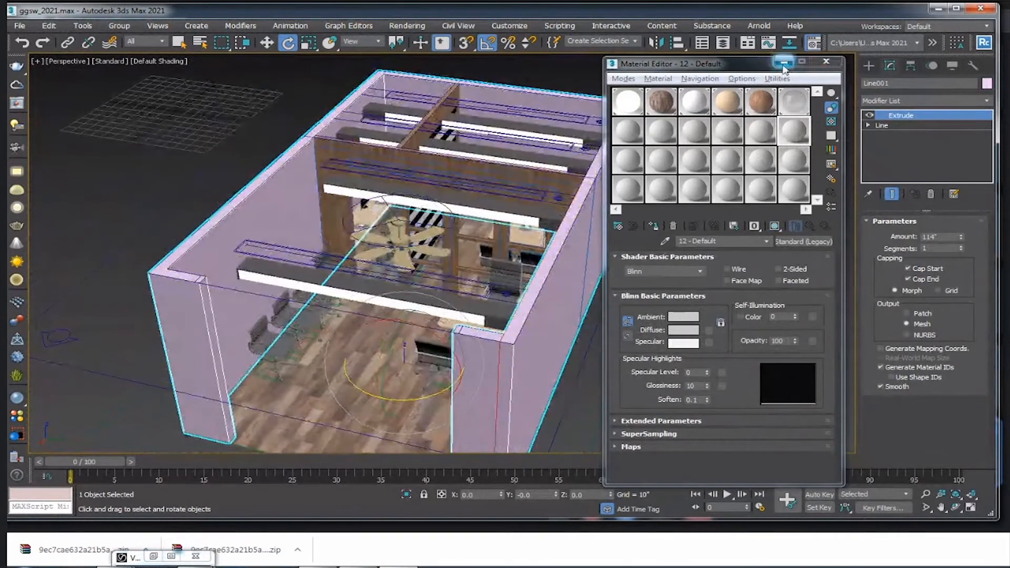
left_click(783, 62)
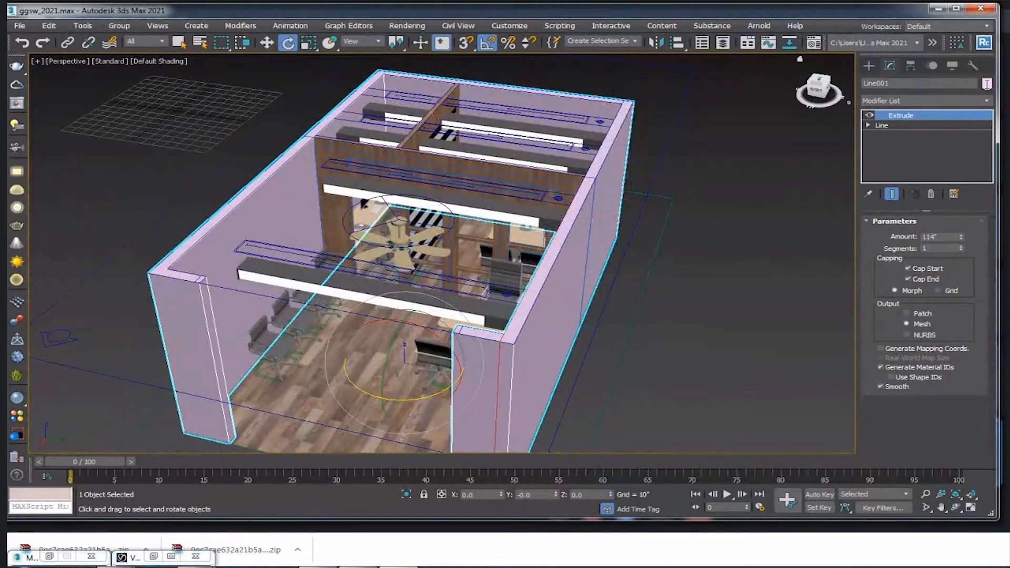
- Add an Edit Poly modifier to the walls, select the inner face of one long wall, and isolate the walls
left_click(964, 100)
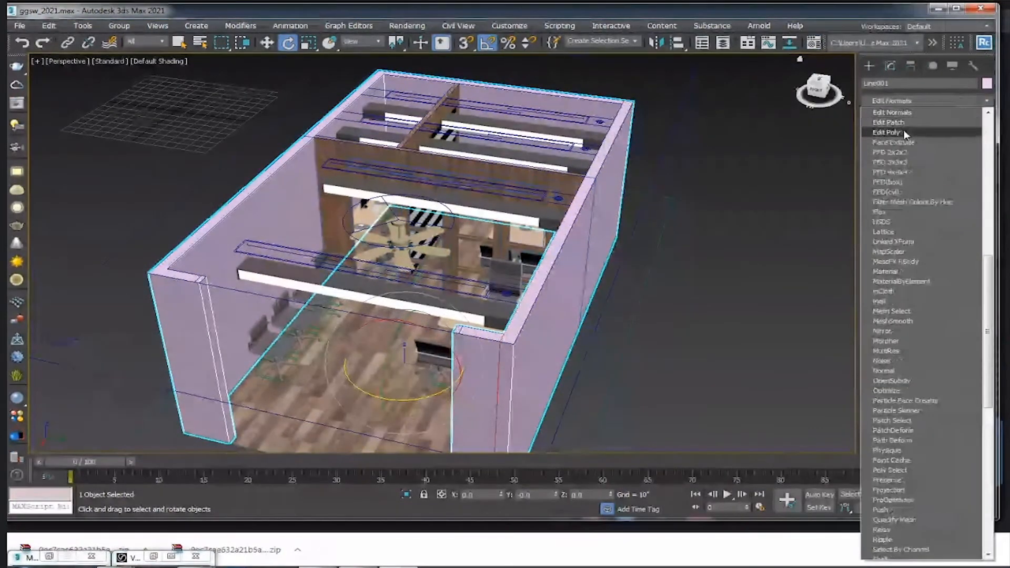
left_click(906, 134)
left_click(936, 316)
left_click(310, 250)
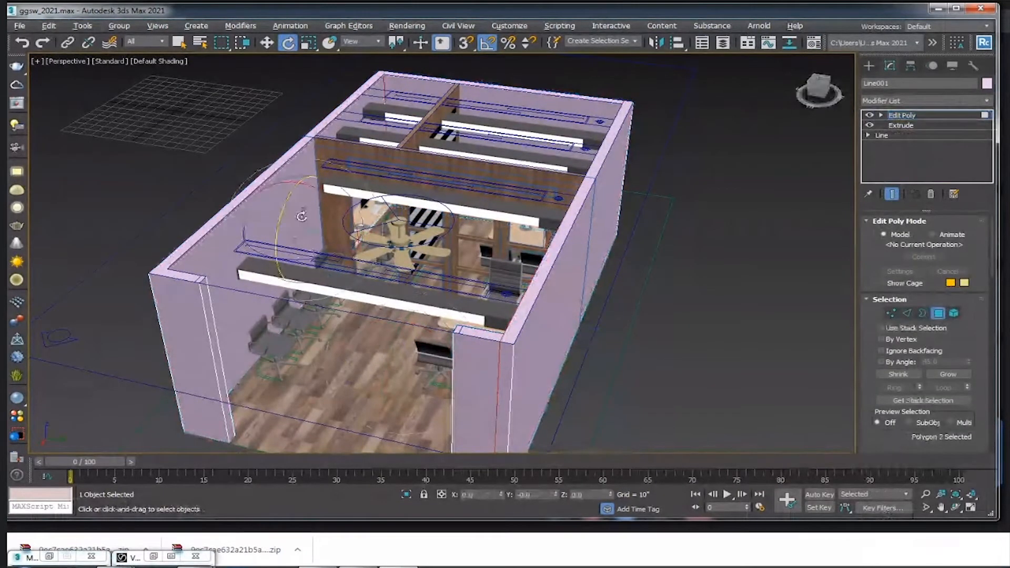
middle_click_drag(310, 217, 392, 220, "alt")
key("alt+q")
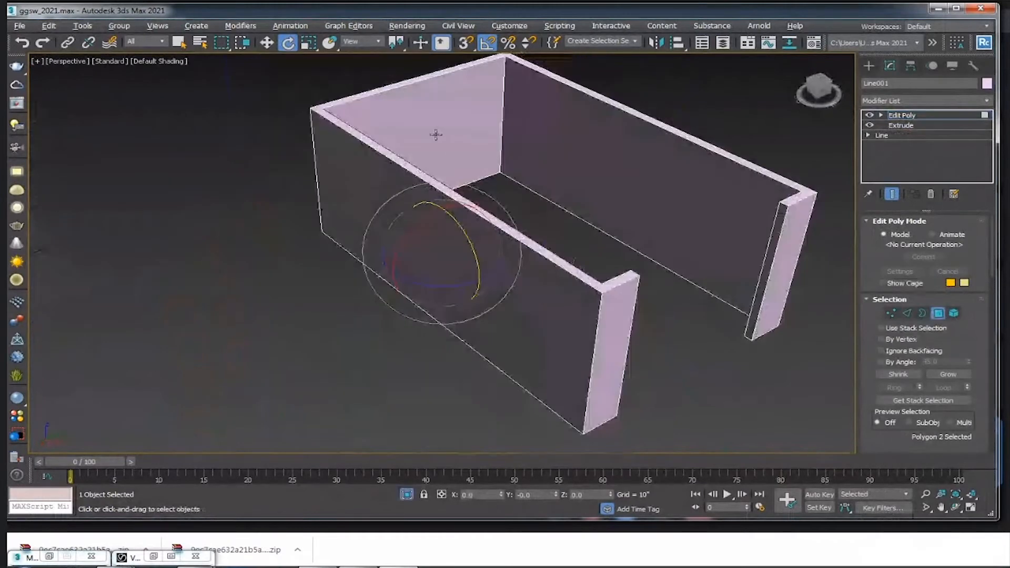
- Add the other inner wall faces, including those beside the front opening, to the polygon selection
left_click(432, 132, "ctrl")
middle_click_drag(431, 132, 626, 158, "alt")
middle_click_drag(584, 108, 568, 213)
scroll(368, 213, "up", 5)
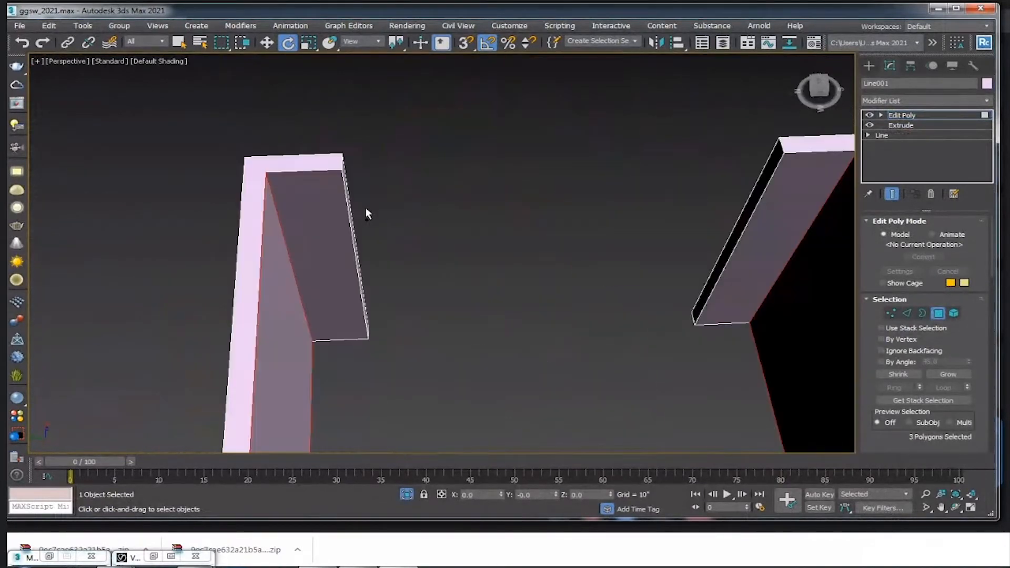
left_click(785, 206, "ctrl")
scroll(791, 226, "down", 4)
middle_click_drag(791, 226, 578, 223)
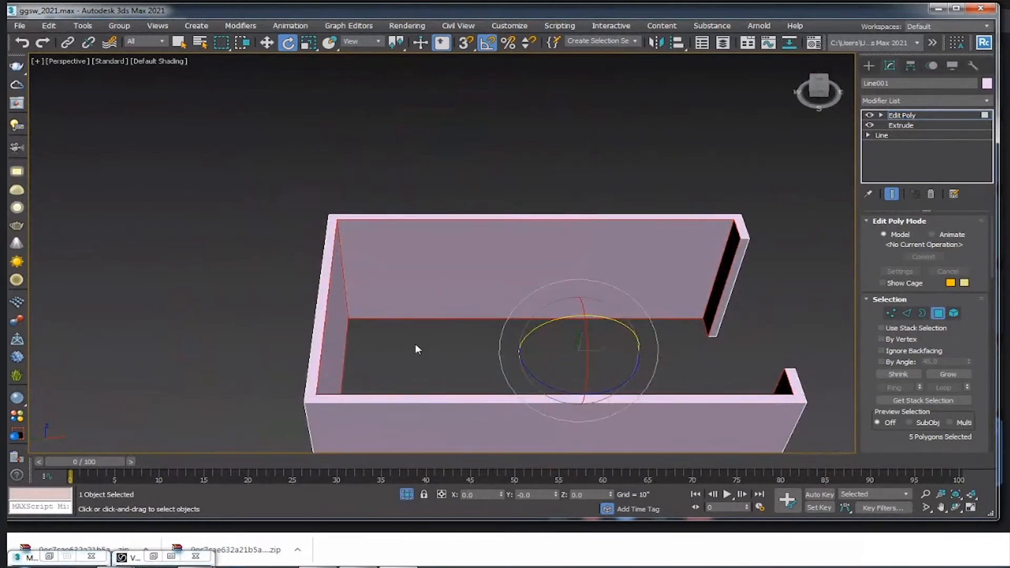
middle_click_drag(415, 348, 415, 164, "alt")
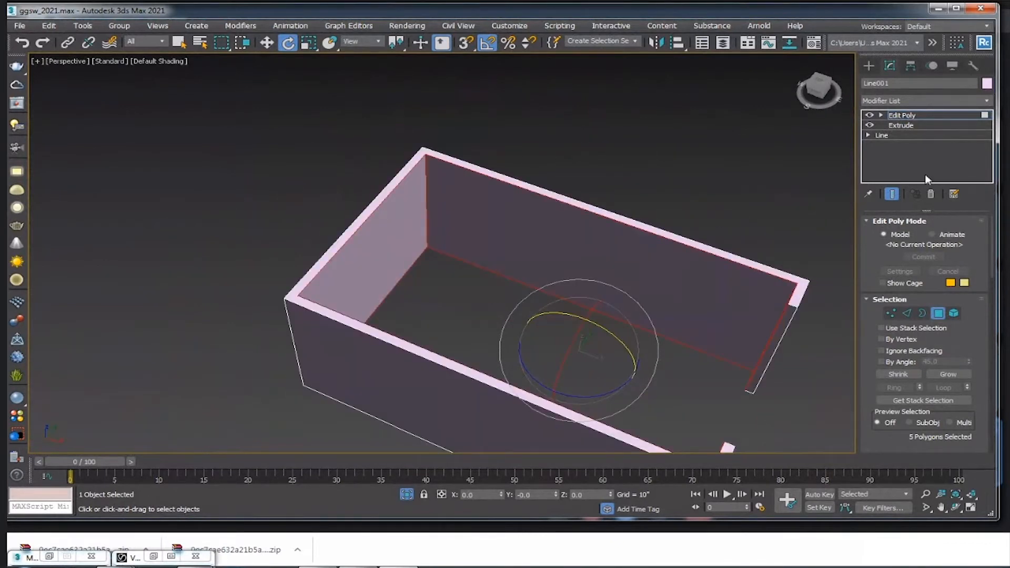
- Leave polygon editing on the walls and end the isolation to bring back the full scene
left_click(960, 119)
middle_click_drag(602, 250, 638, 521, "alt")
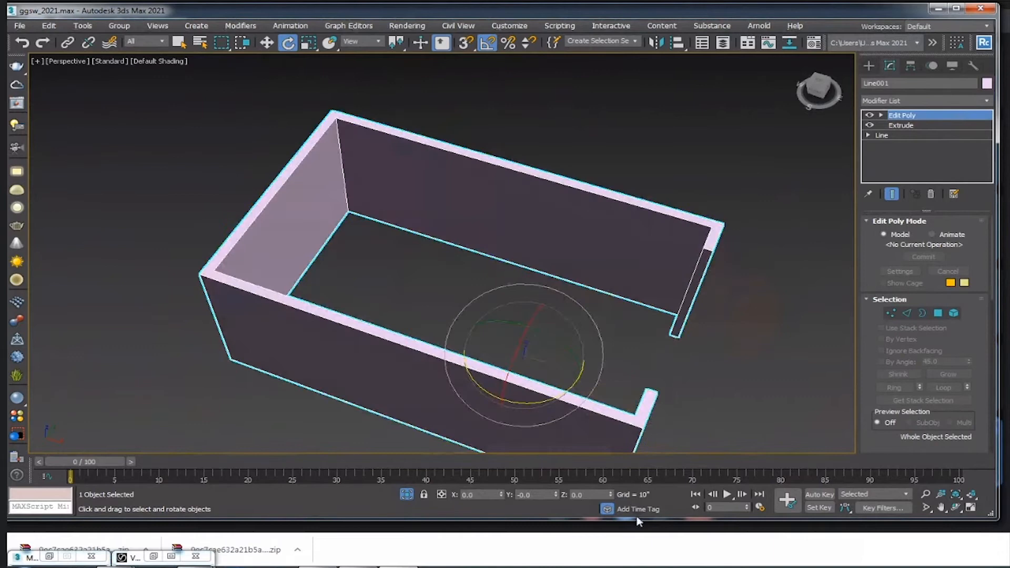
left_click(406, 494)
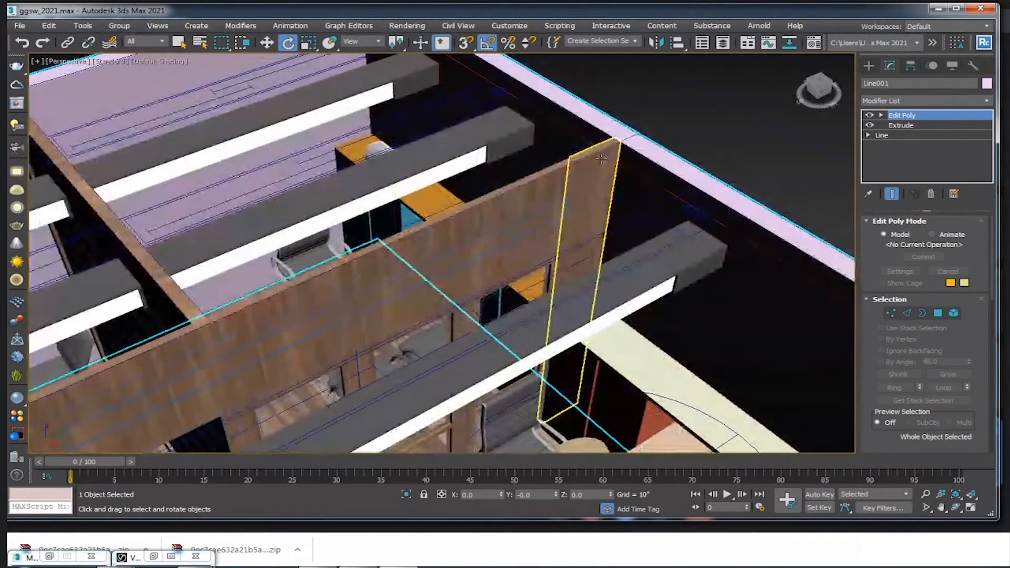
- Isolate the room walls with the partition's narrow end panel, and end the isolation again
left_click(597, 165)
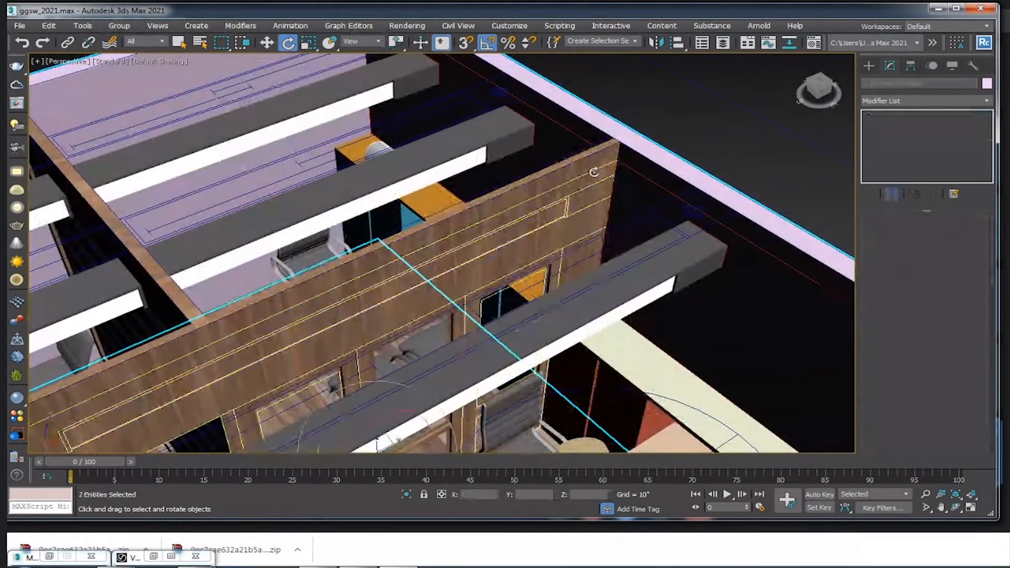
left_click(671, 126)
left_click(594, 228)
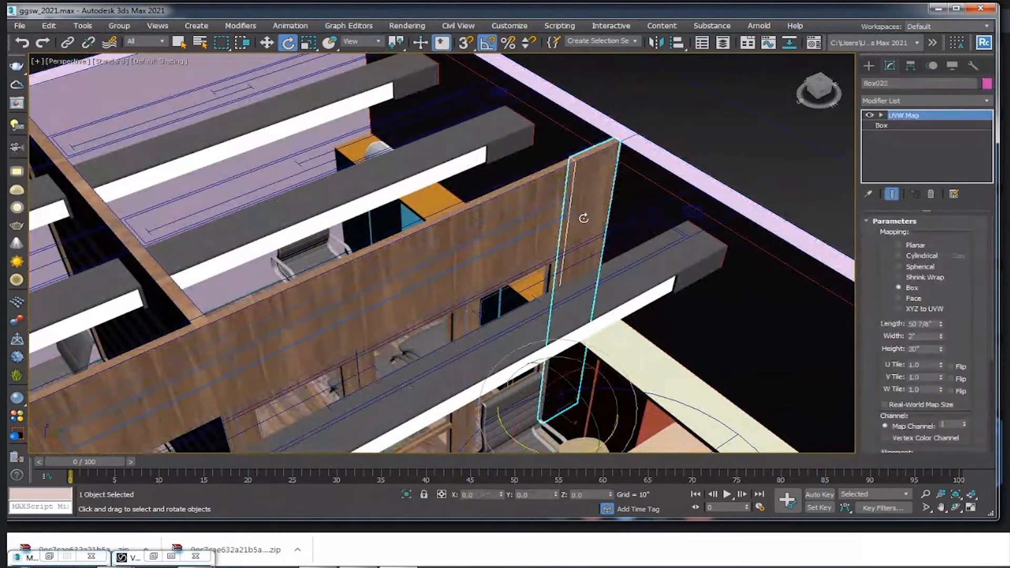
left_click(640, 184, "ctrl")
key("alt+q")
middle_click_drag(531, 182, 577, 194, "alt")
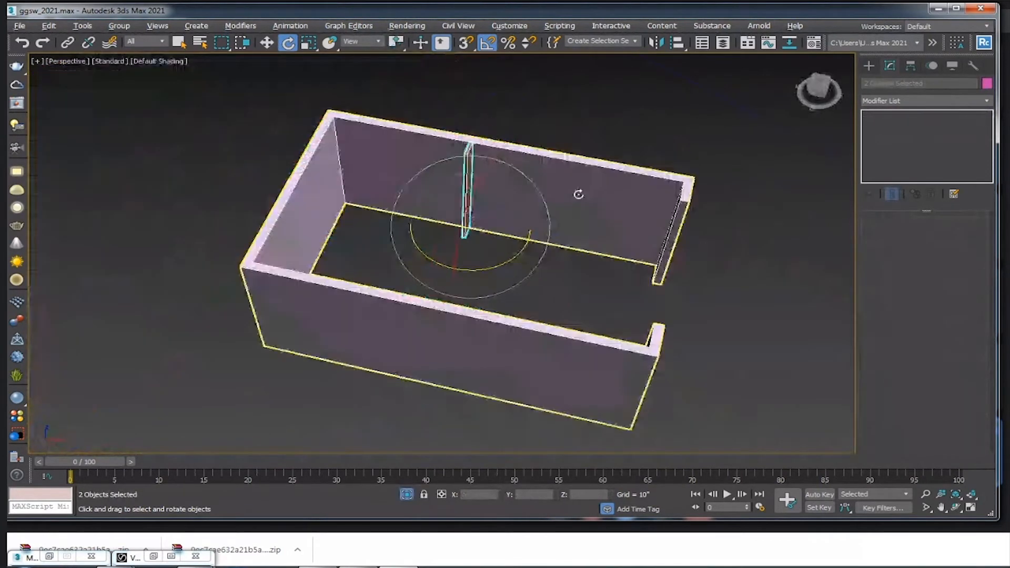
left_click(494, 114)
scroll(467, 126, "up", 5)
scroll(174, 304, "down", 3)
middle_click_drag(174, 304, 463, 441)
left_click(406, 494)
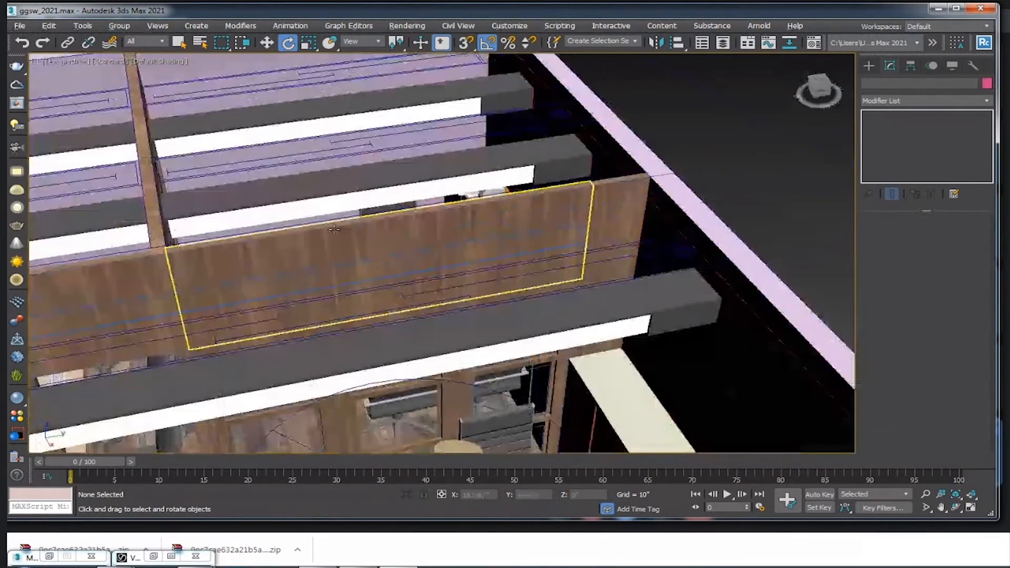
- Isolate the room walls together with the wooden ceiling-level divider and the partition's narrow end panel
left_click(346, 193)
left_click(490, 180, "ctrl")
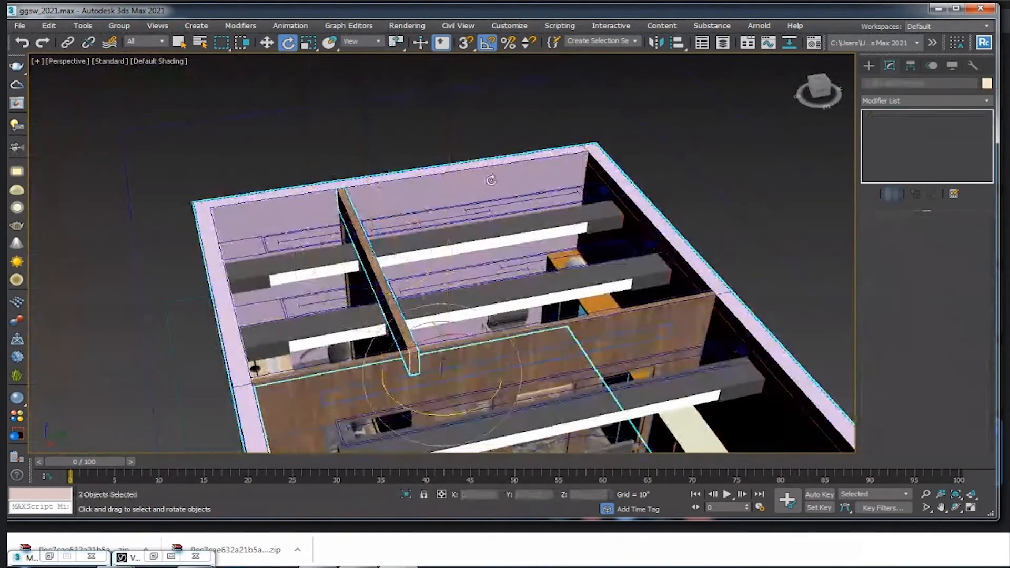
key("alt+q")
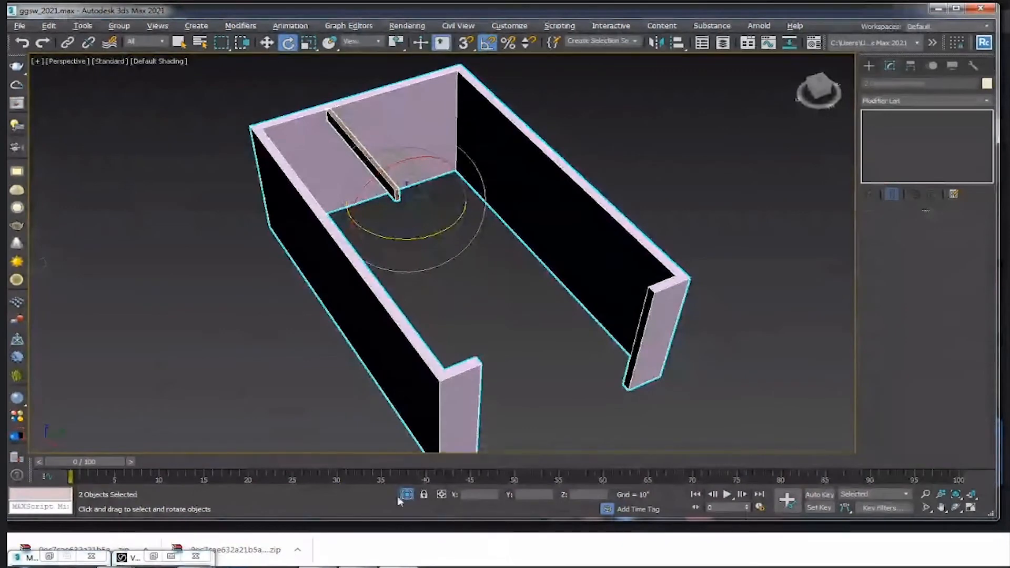
left_click(406, 495)
left_click(694, 315, "ctrl")
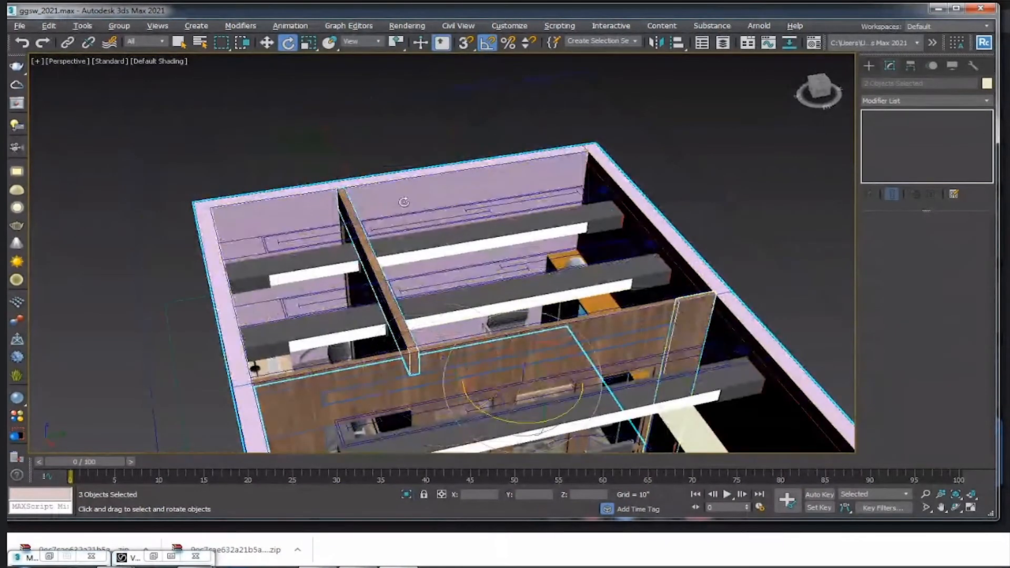
key("alt+q")
middle_click_drag(507, 177, 553, 235, "alt")
left_click(463, 218)
scroll(345, 159, "up", 3)
middle_click_drag(499, 135, 323, 143)
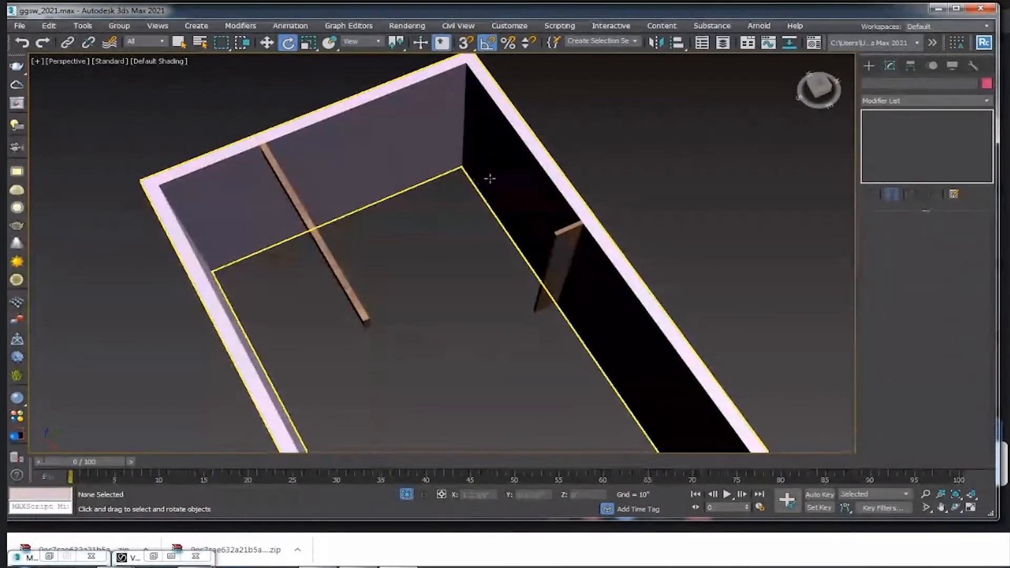
scroll(489, 179, "down", 2)
middle_click_drag(489, 208, 468, 222, "alt")
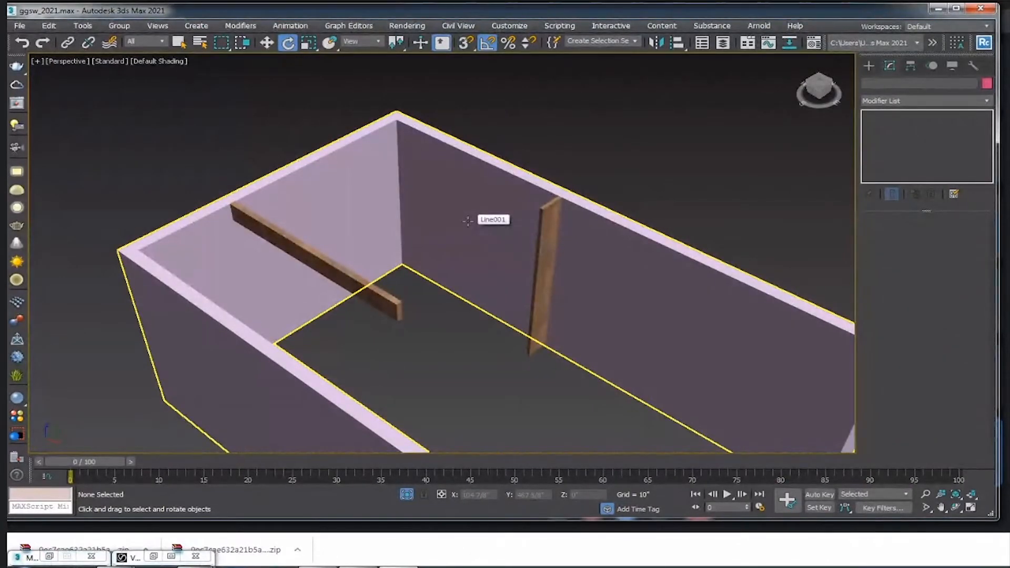
- Connect the top and bottom inner edges of the long wall behind the end panel with 1 segment
left_click(511, 218)
middle_click_drag(512, 219, 484, 230, "alt")
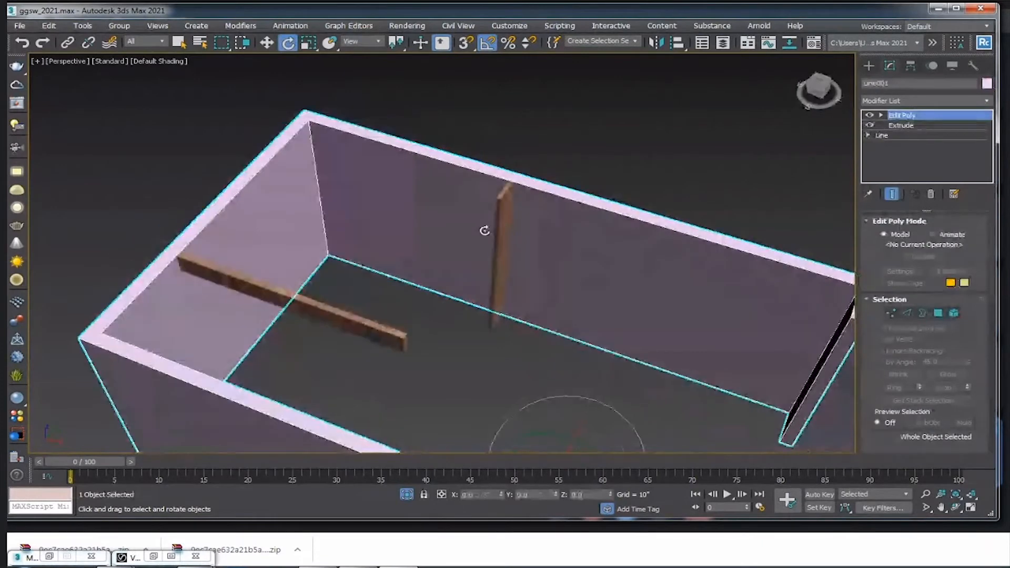
left_click(906, 313)
left_click(573, 198)
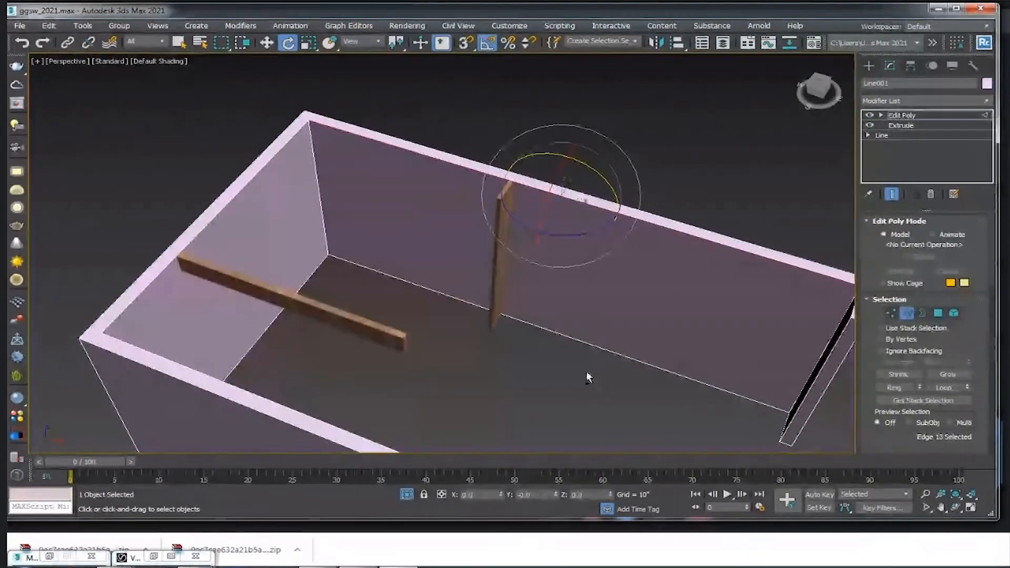
left_click(592, 343)
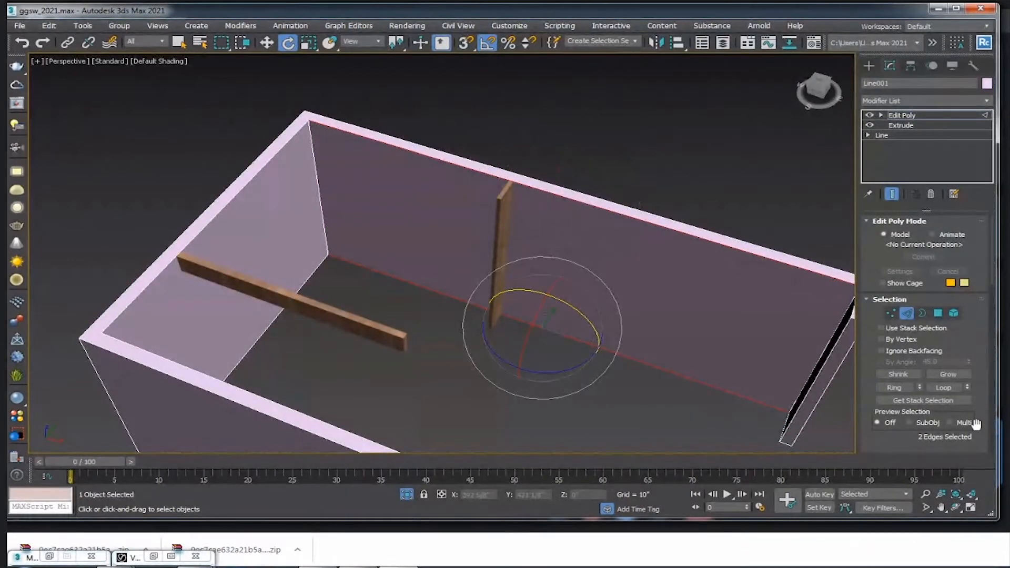
scroll(975, 424, "down", 10)
left_click(966, 362)
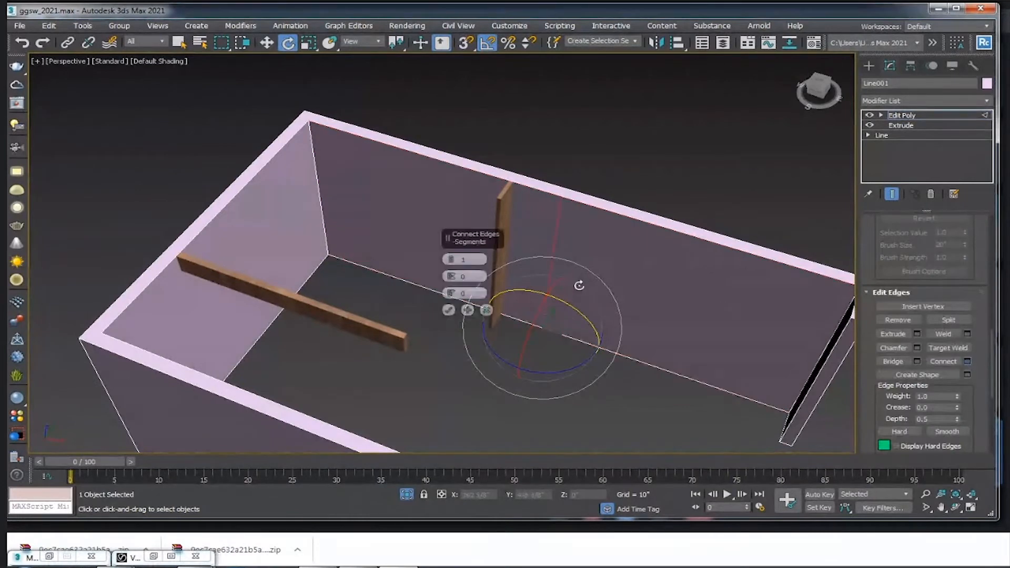
left_click(448, 310)
- Move the new vertical wall edge with vertex snapping so it lines up with the end panel's upper corner
middle_click_drag(448, 310, 500, 242, "alt")
key("w")
key("s")
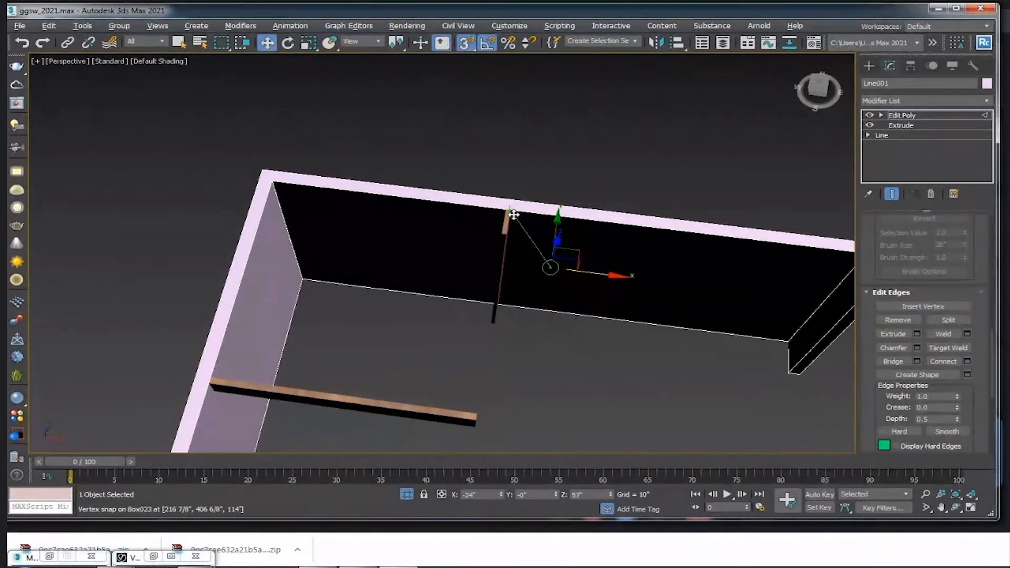
left_click_drag(508, 209, 504, 210)
key("s")
middle_click_drag(548, 226, 543, 219, "alt")
scroll(540, 232, "up", 5)
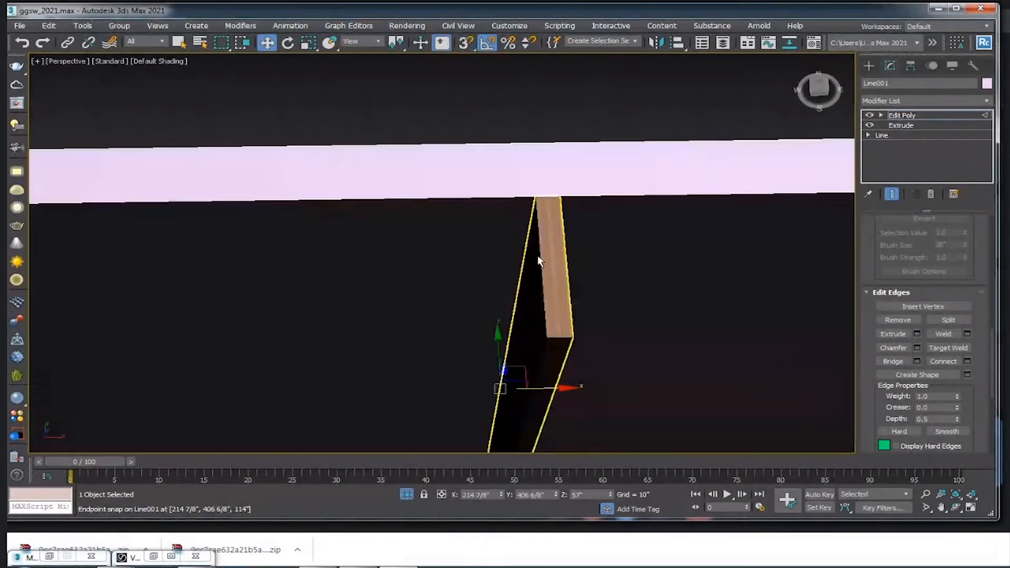
- Connect the top and bottom inner edges of the end wall behind the ceiling-level divider with 1 segment
scroll(539, 259, "down", 1)
middle_click_drag(549, 282, 455, 275, "alt")
scroll(421, 255, "down", 5)
middle_click_drag(408, 244, 390, 234, "alt")
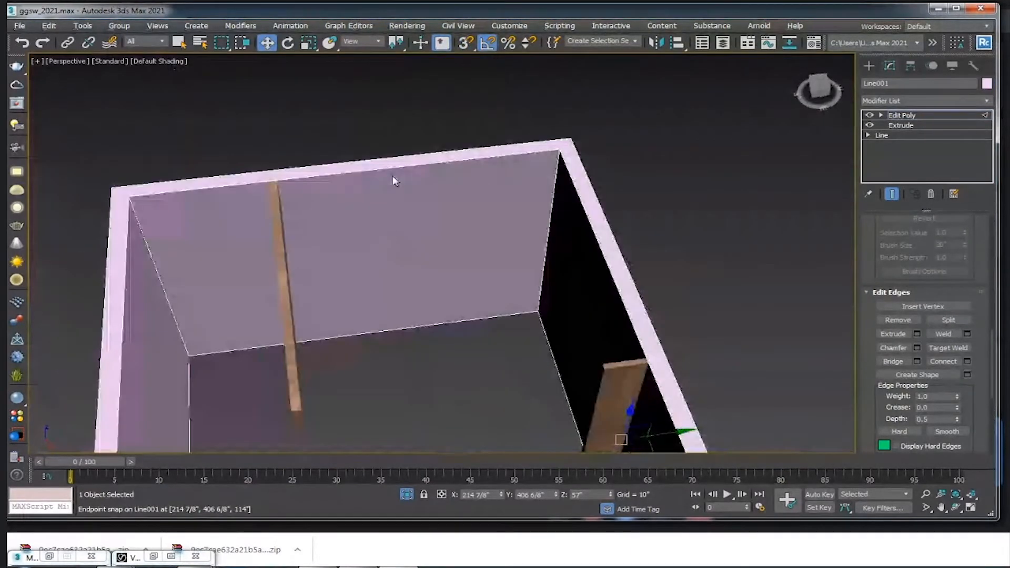
left_click(389, 167)
left_click(447, 322, "ctrl")
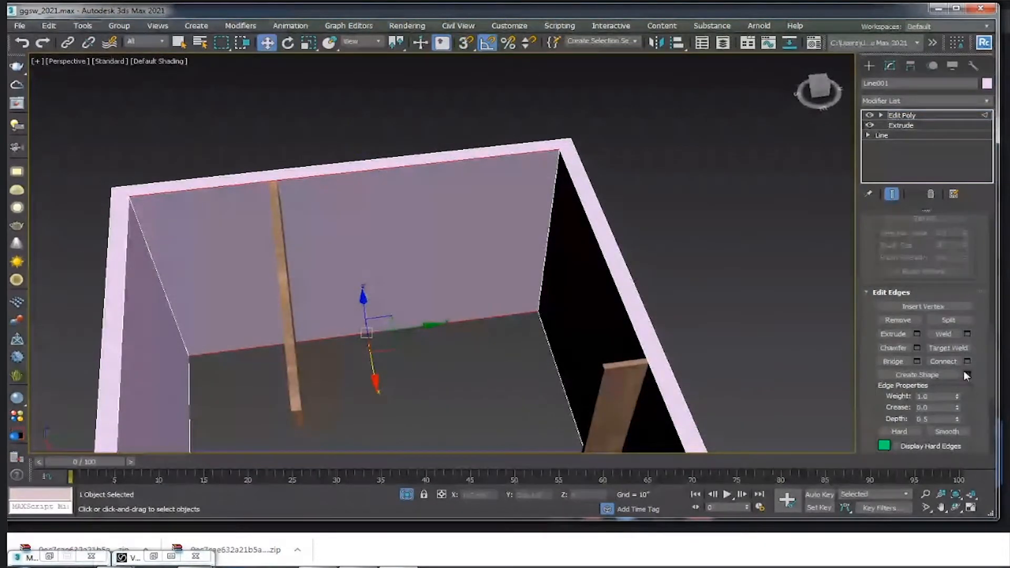
left_click(935, 363)
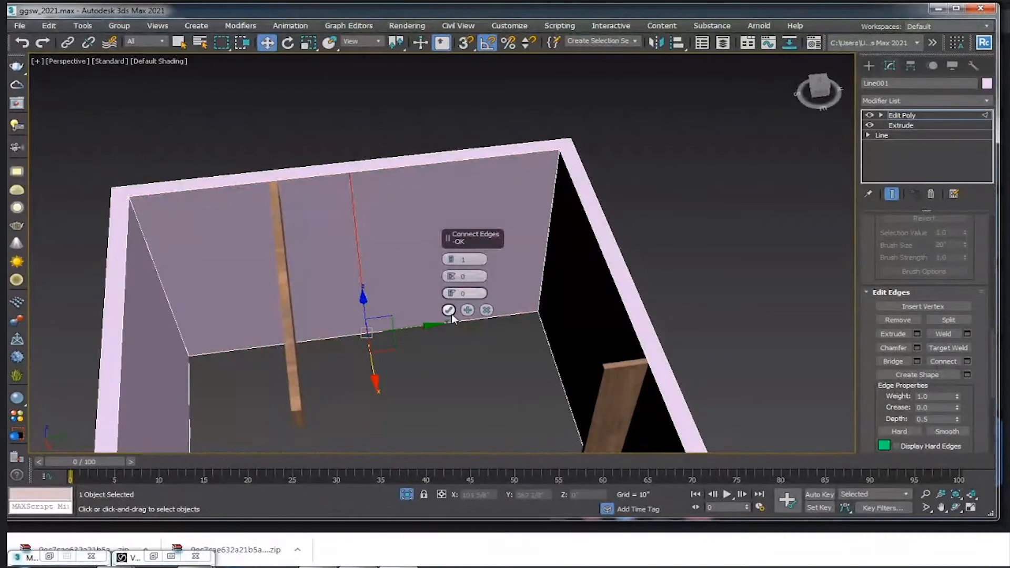
left_click(448, 309)
- Move the end wall's new vertical edge with snapping so it lines up with the wooden divider's upper end, and leave edge editing
middle_click_drag(448, 309, 415, 286, "alt")
key("s")
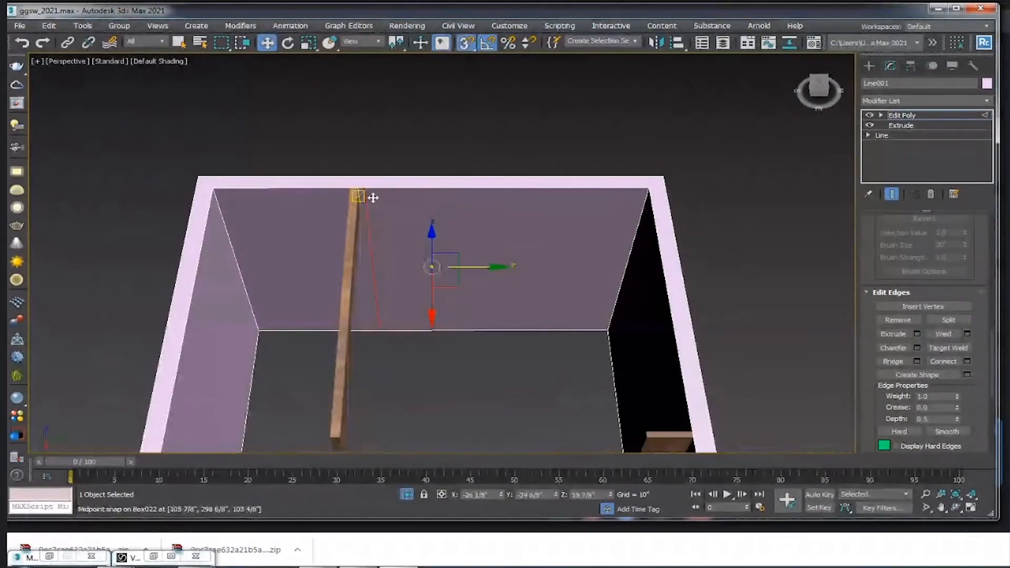
left_click(903, 115)
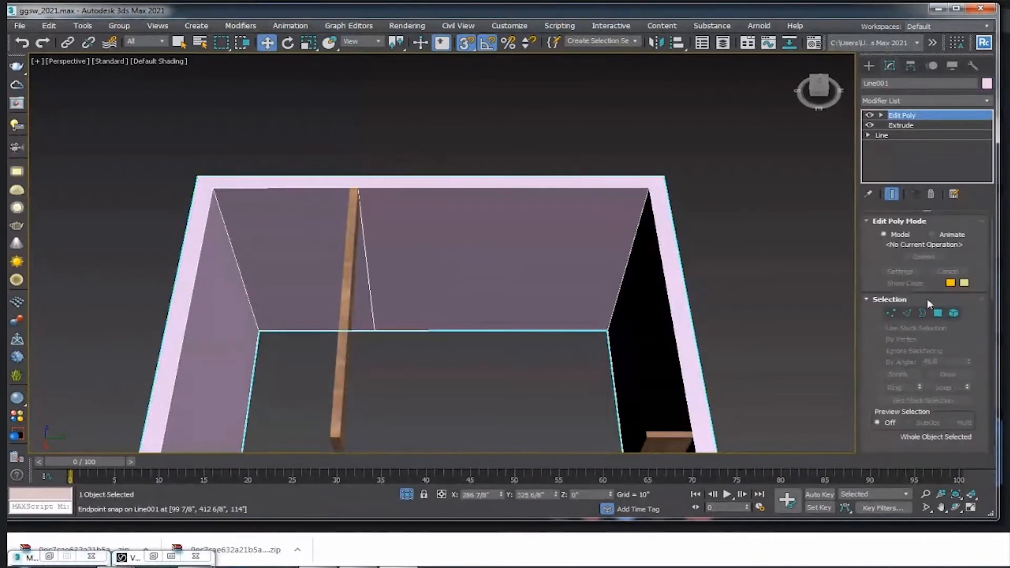
- Select the two adjoining inner wall faces at the corner between the divider and the end panel and set their material ID to 1
left_click(938, 313)
left_click(599, 265)
middle_click_drag(463, 258, 565, 223, "alt")
left_click(635, 202, "ctrl")
scroll(609, 222, "down", 5)
left_click_drag(976, 418, 976, 141)
left_click_drag(970, 436, 956, 334)
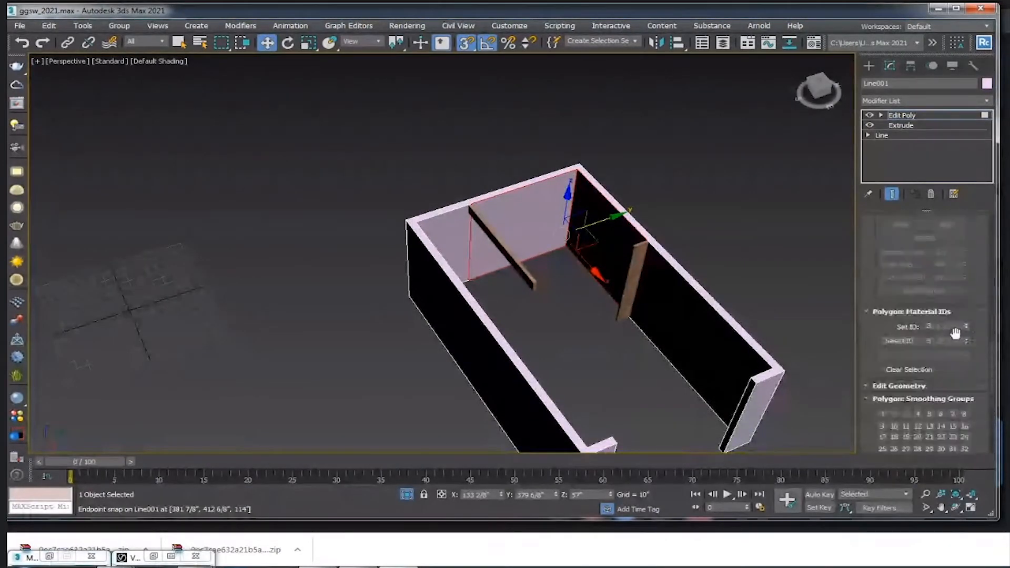
key("Return")
middle_click_drag(700, 247, 560, 226, "alt")
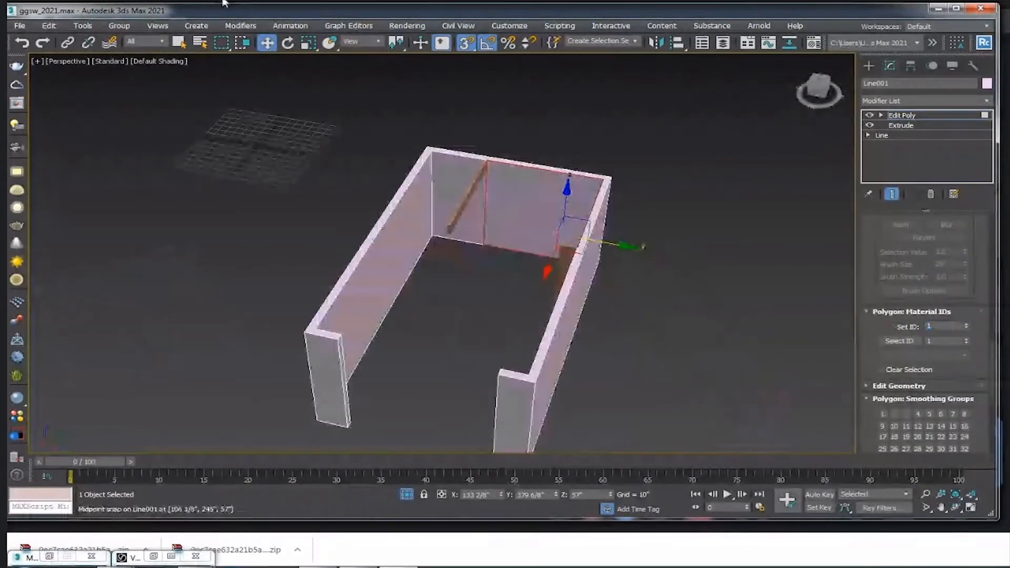
- Invert the polygon selection, set the material ID of the remaining wall faces to 2, and leave polygon editing
left_click(55, 27)
left_click(80, 247)
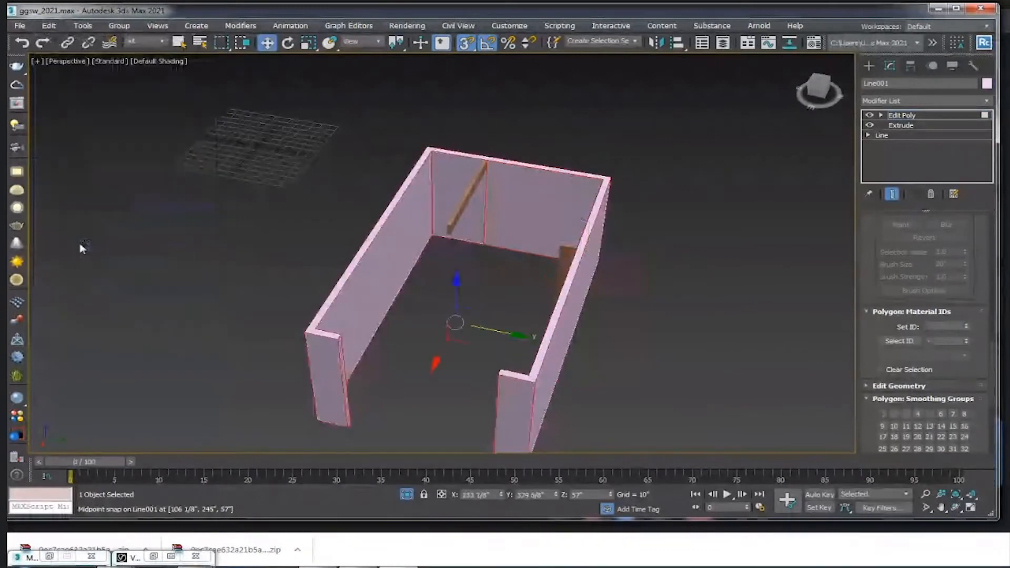
left_click(942, 328)
type("2")
key("Return")
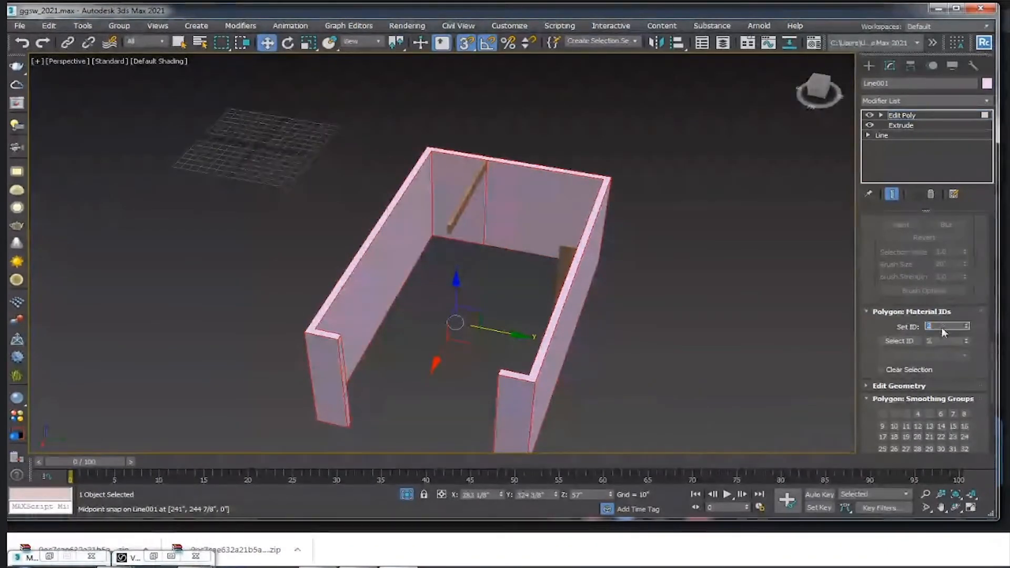
left_click(901, 114)
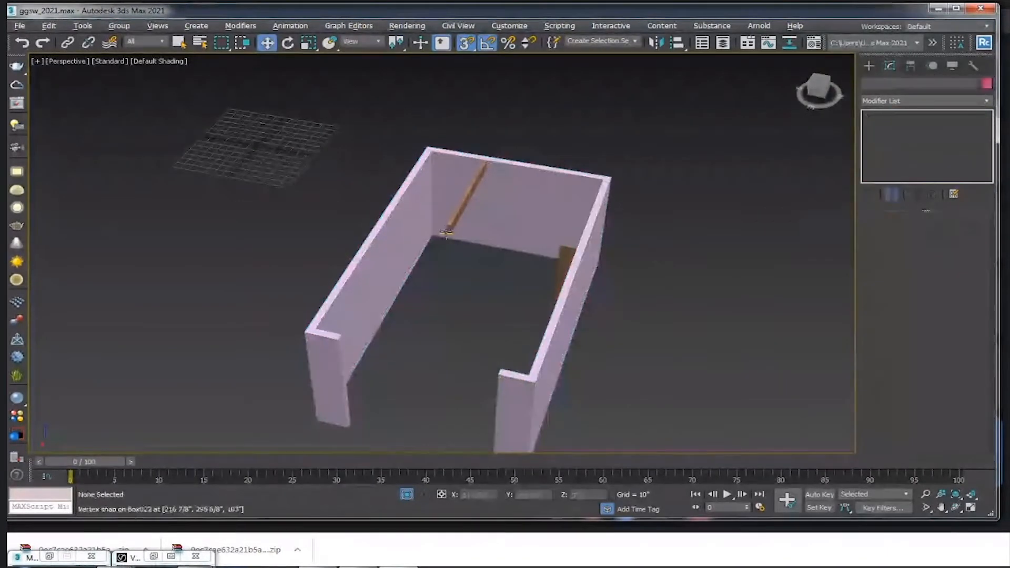
- Deselect the walls and turn the unused 07 - Default material into a Multi/Sub-Object material with 2 sub-materials
middle_click_drag(684, 253, 772, 269, "alt")
left_click(772, 269)
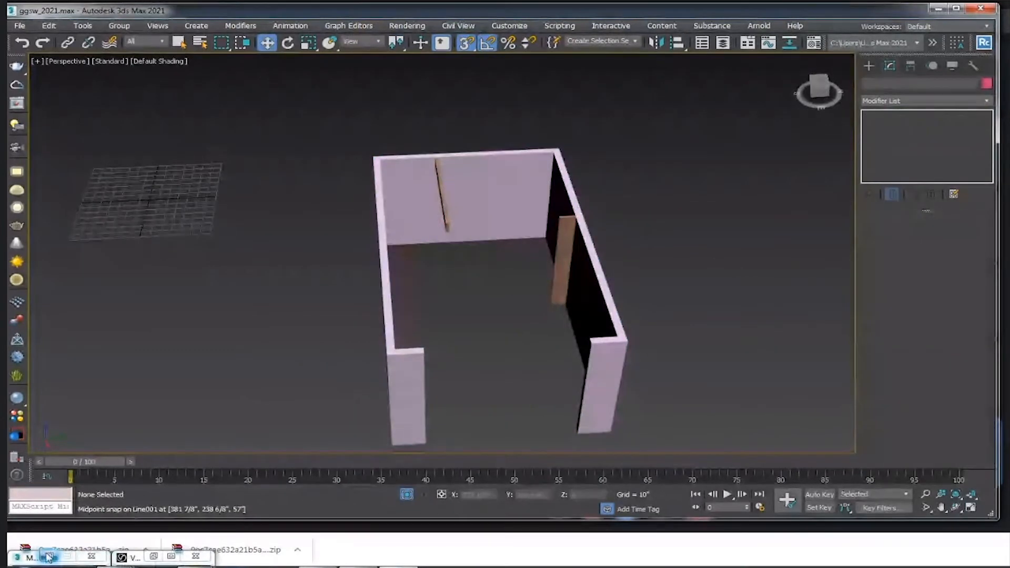
key("m")
left_click(691, 153)
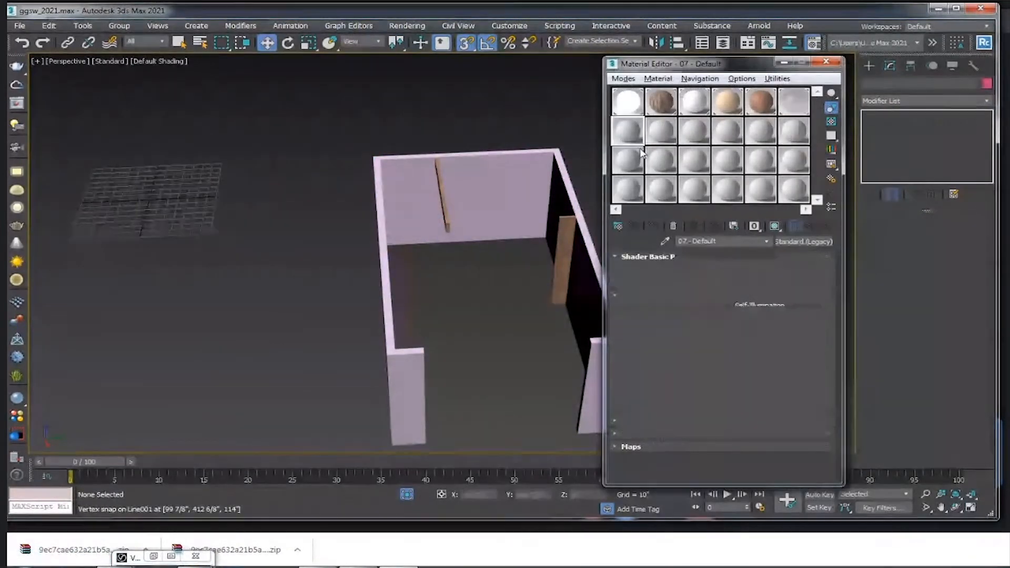
left_click(816, 241)
scroll(561, 178, "up", 2)
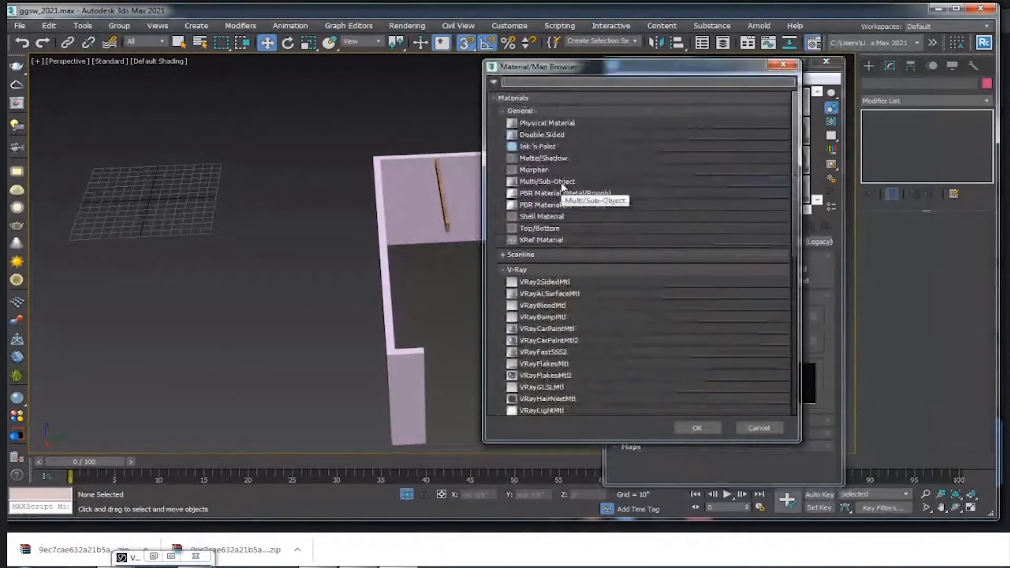
double_click(563, 196)
left_click(694, 304)
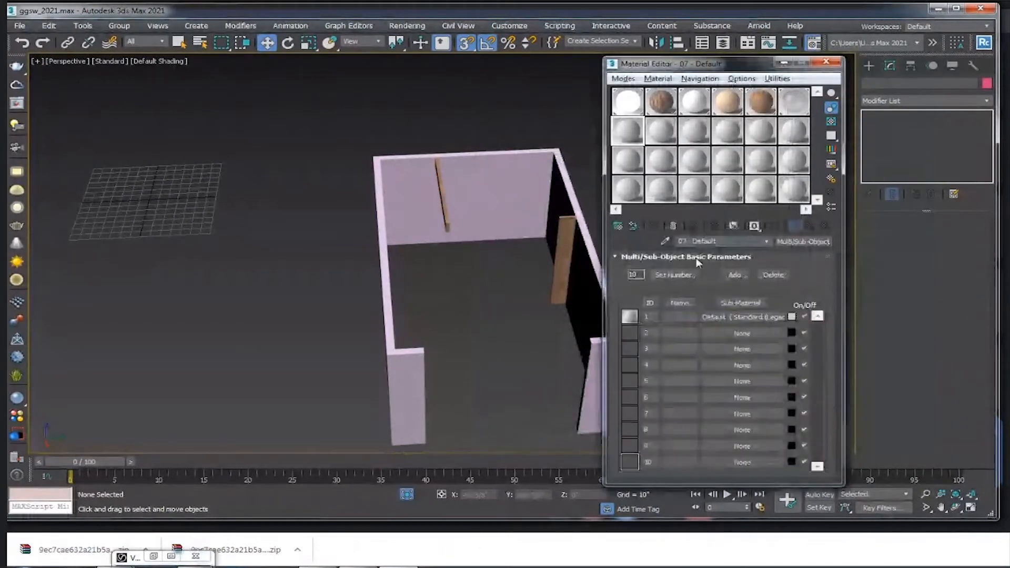
left_click(673, 275)
type("2")
left_click(769, 266)
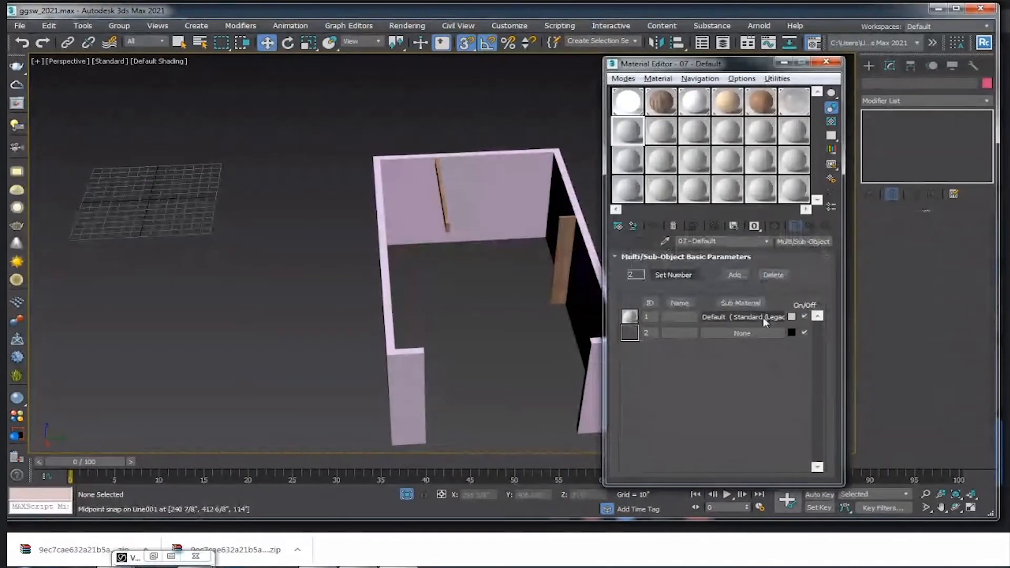
middle_click_drag(272, 238, 216, 247, "alt")
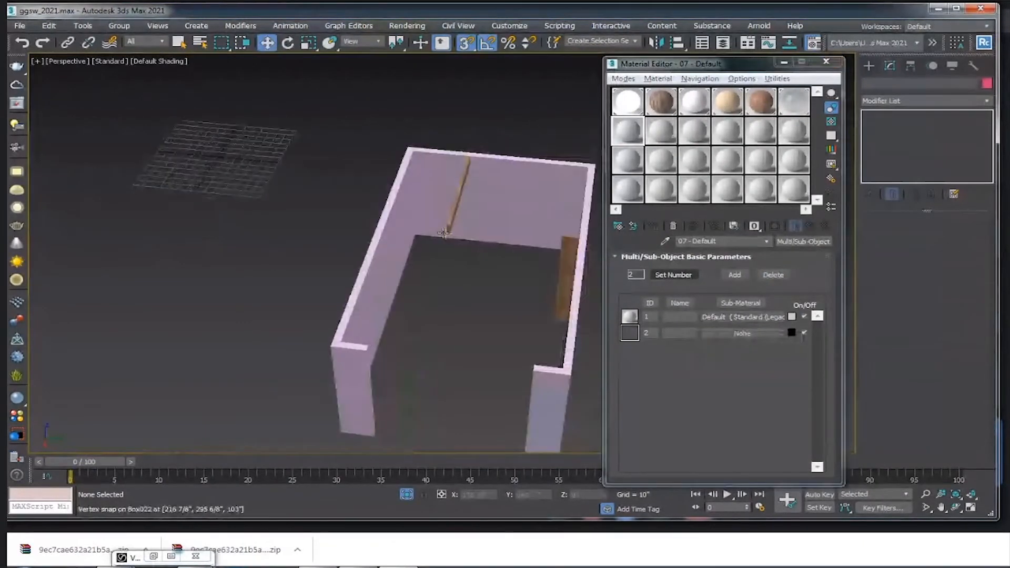
- Change the sub-material with ID 1 to a VRayMtl
left_click(769, 317)
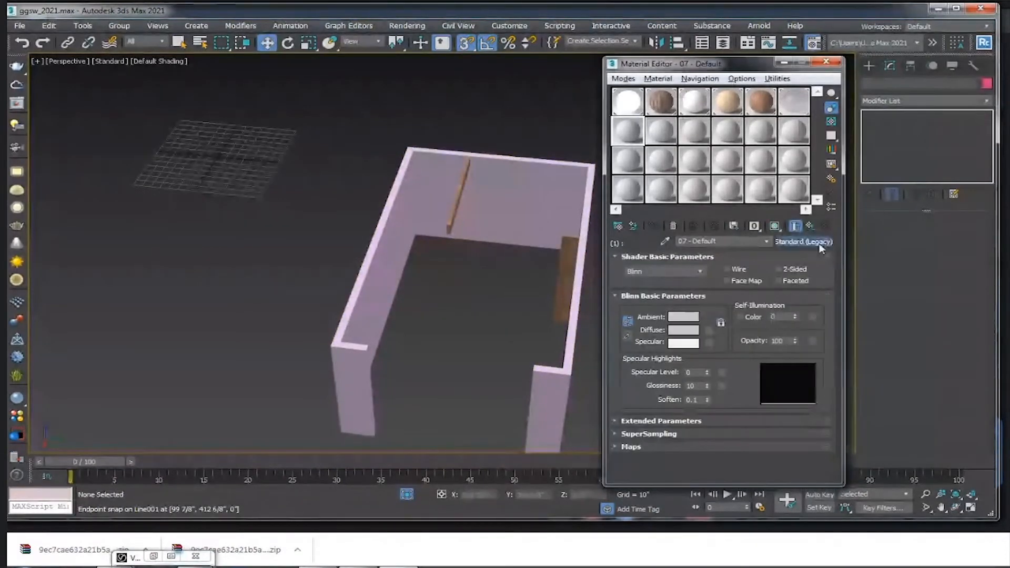
left_click(803, 241)
scroll(597, 370, "down", 1)
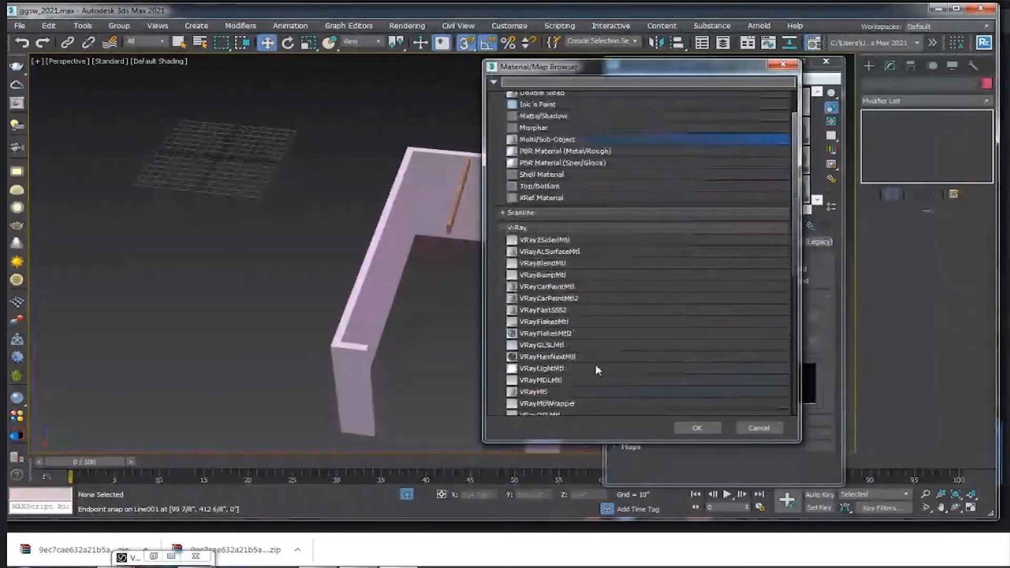
left_click(527, 392)
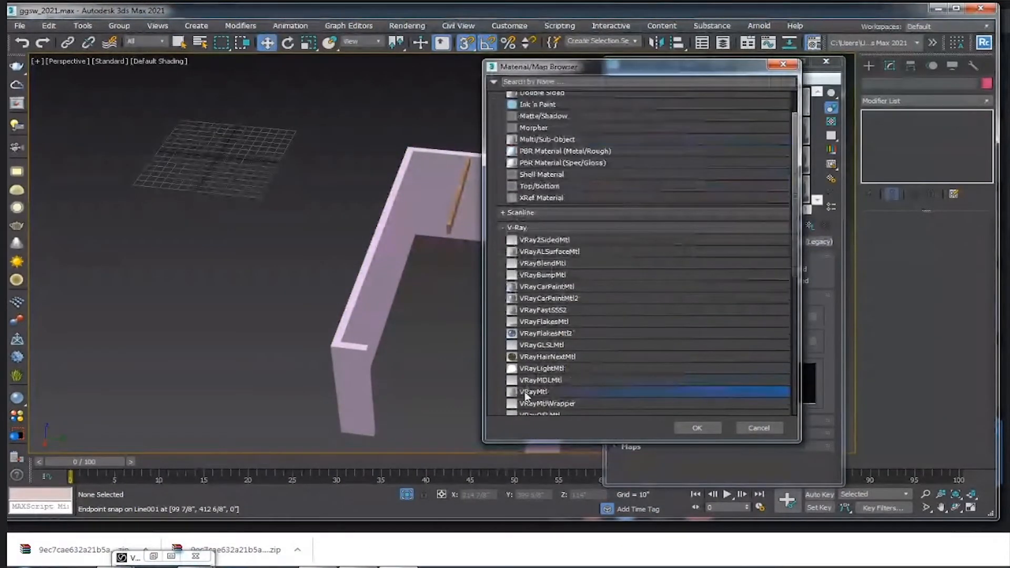
double_click(526, 393)
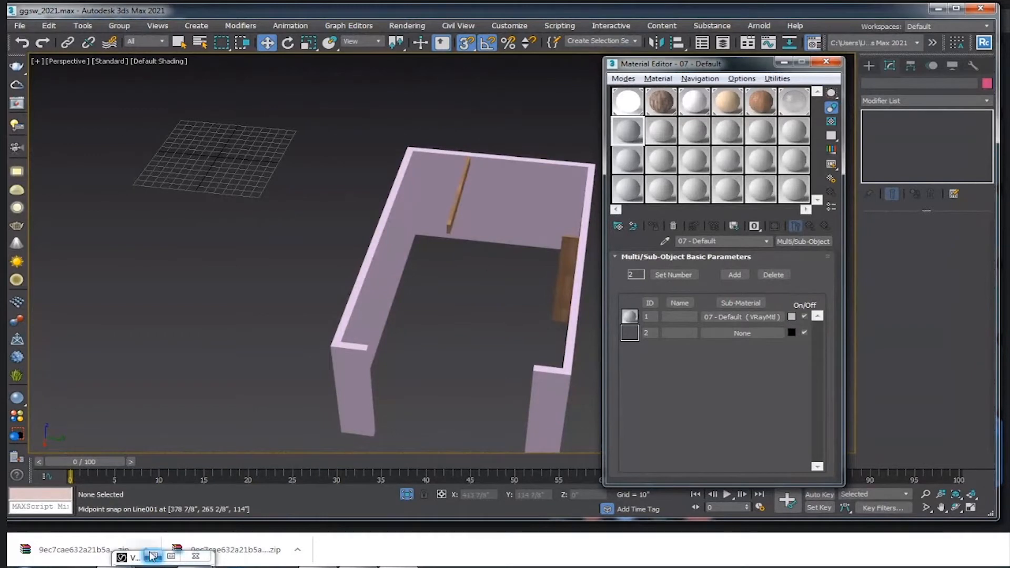
- Bring up the V-Ray Asset Browser's WallPaint & Wallpaper category and arrange it beside the Material Editor
left_click(129, 557)
left_click(79, 337)
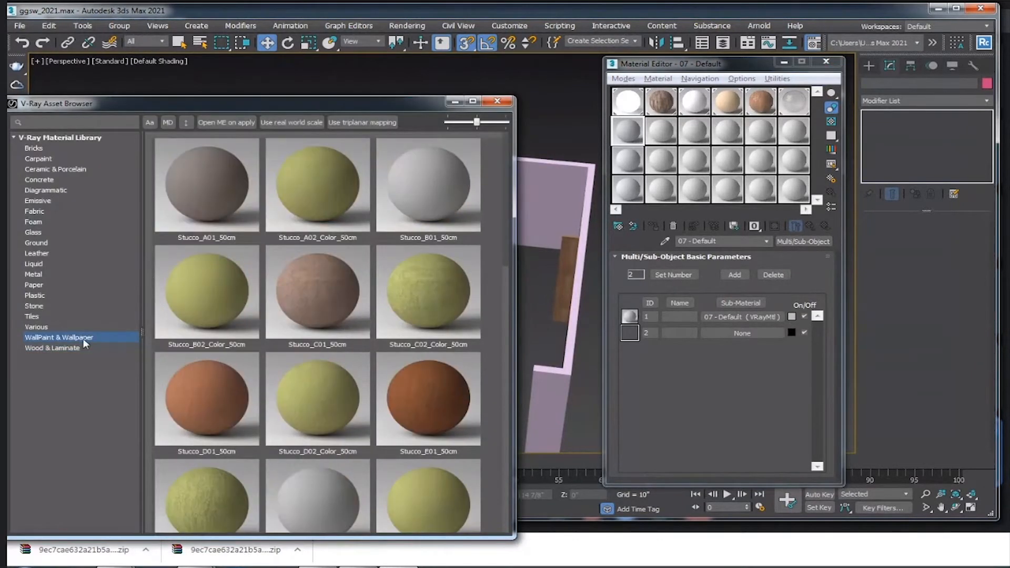
left_click_drag(393, 103, 341, 72)
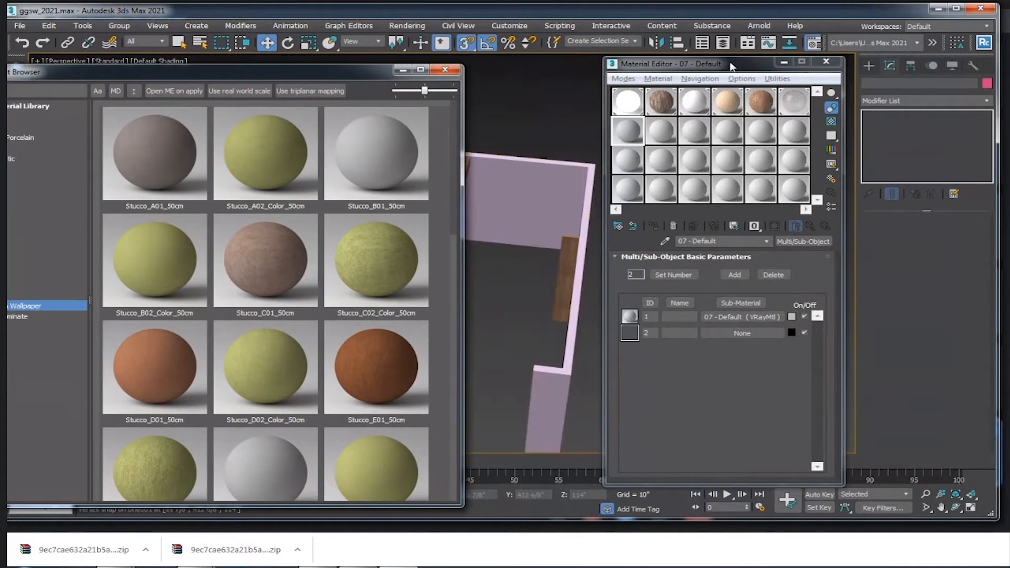
left_click_drag(731, 64, 776, 68)
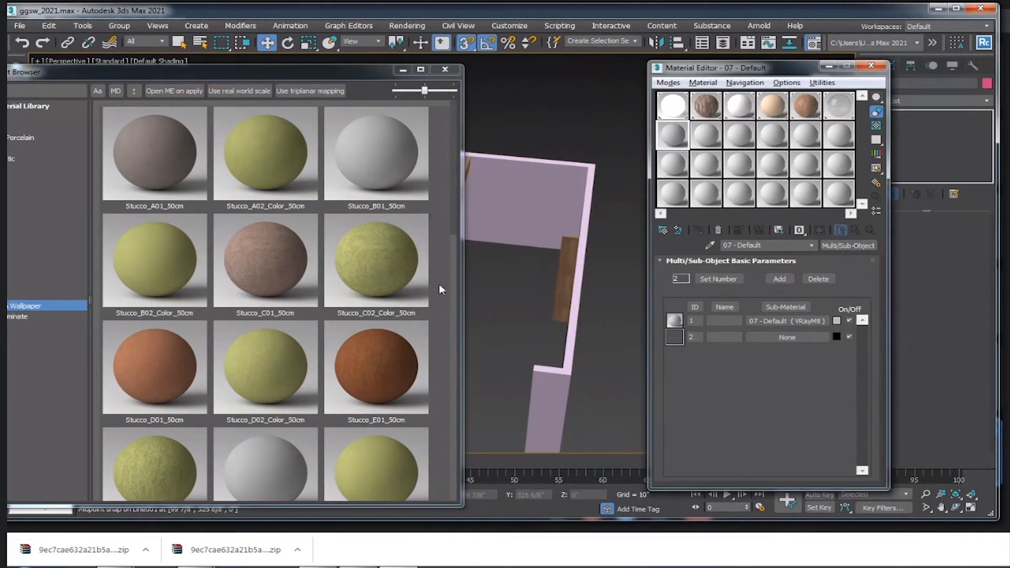
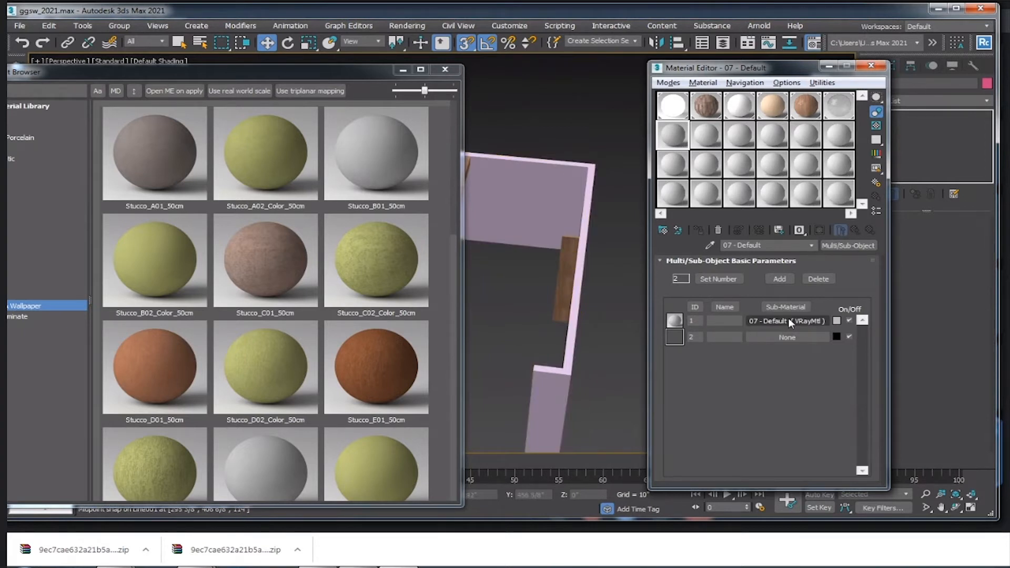
- Swap the VRayMtl into sub-material ID 2, and assign the Multi/Sub-Object material to the walls under the name Walls_2
left_click_drag(775, 319, 800, 334)
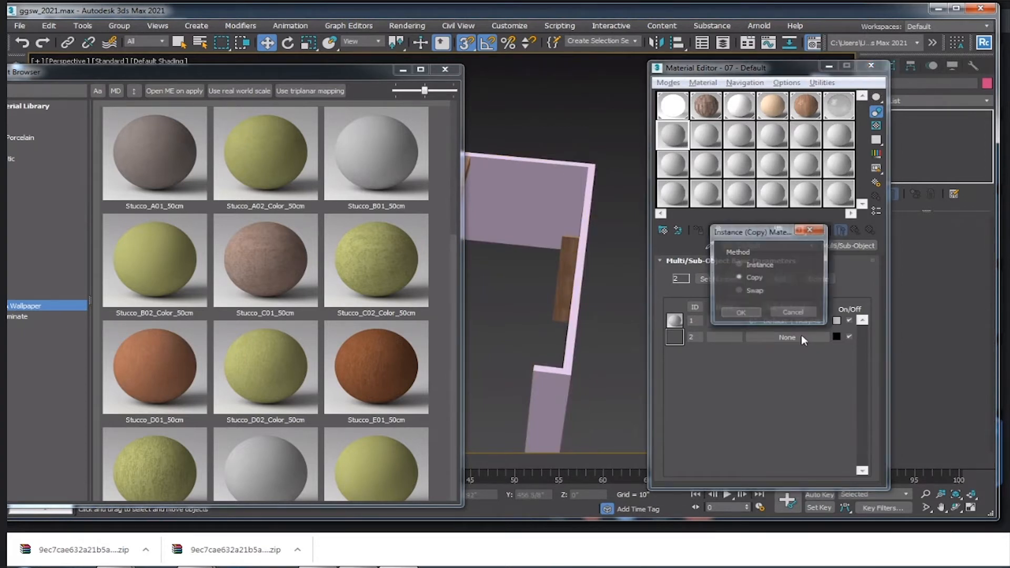
left_click(739, 314)
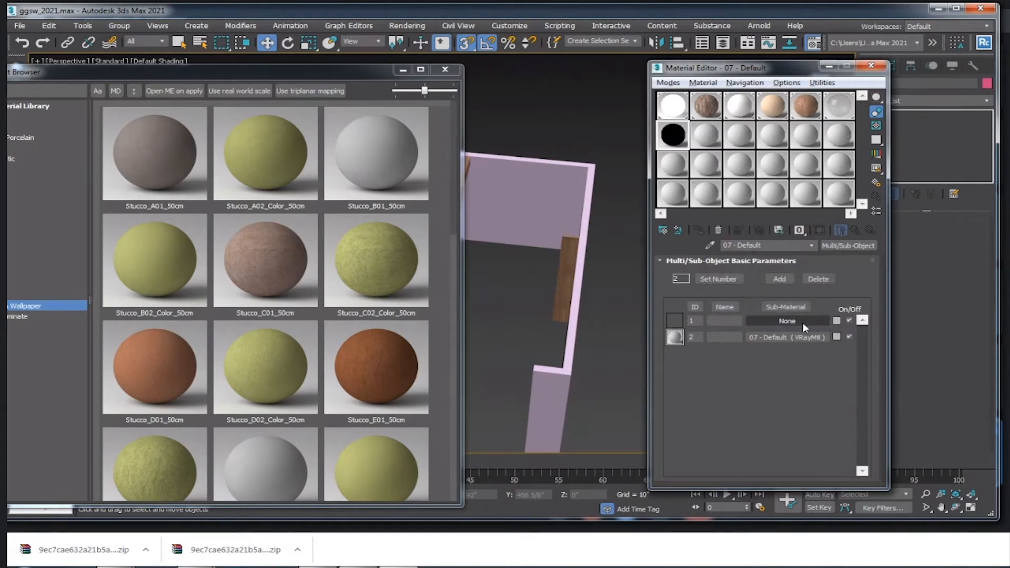
left_click(521, 195)
left_click(697, 230)
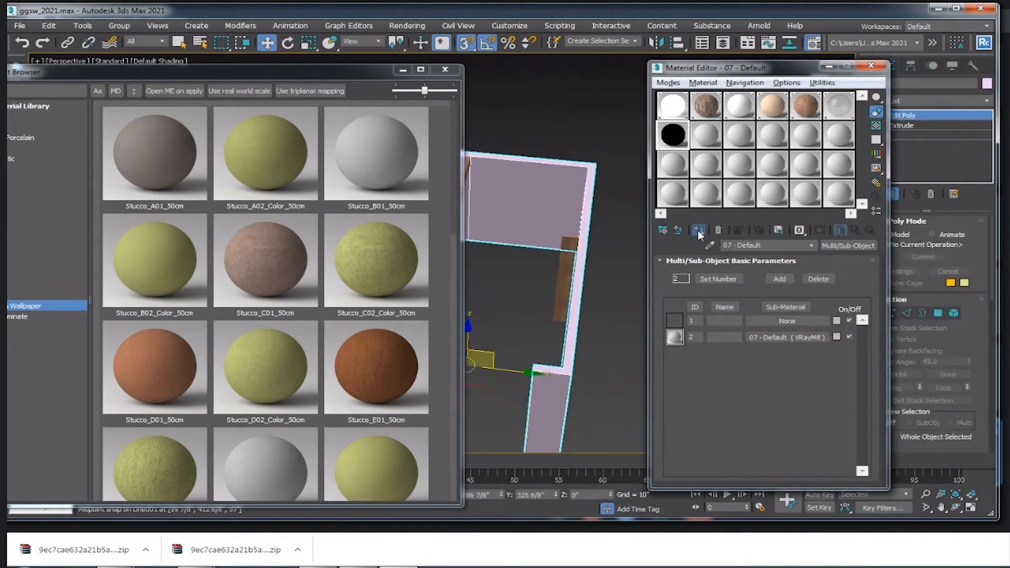
left_click(463, 261)
left_click_drag(471, 286, 386, 287)
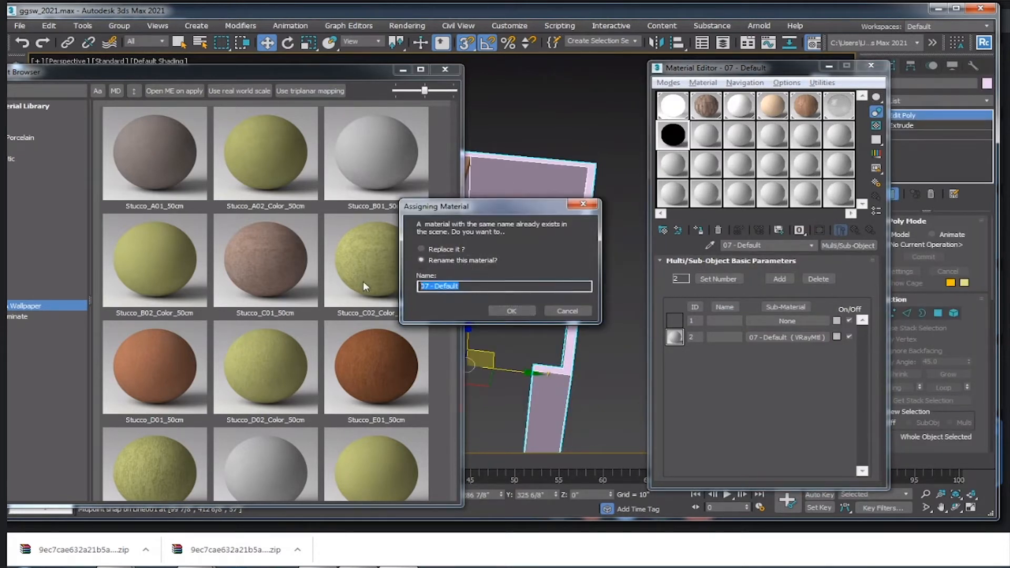
type("Walls")
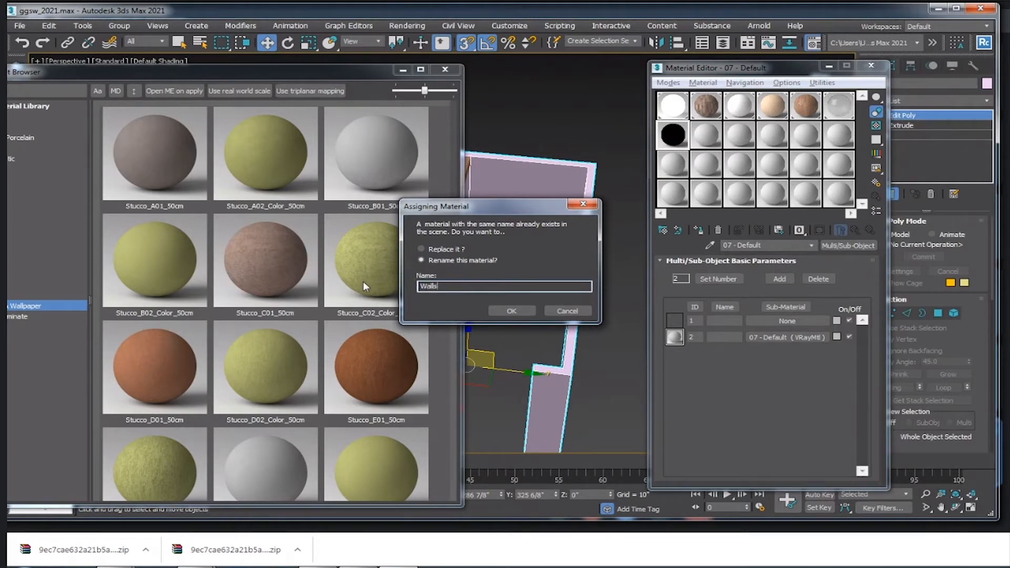
type("_2")
key("Return")
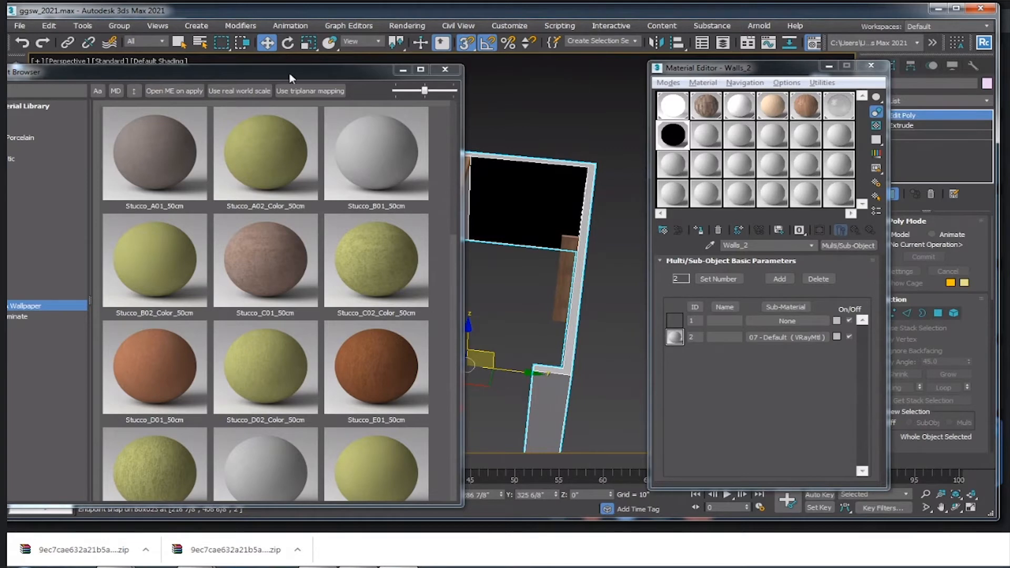
- Look through the stucco, wall paint and wallpaper materials in the library's WallPaint & Wallpaper category
left_click_drag(290, 78, 291, 64)
left_click_drag(458, 214, 464, 471)
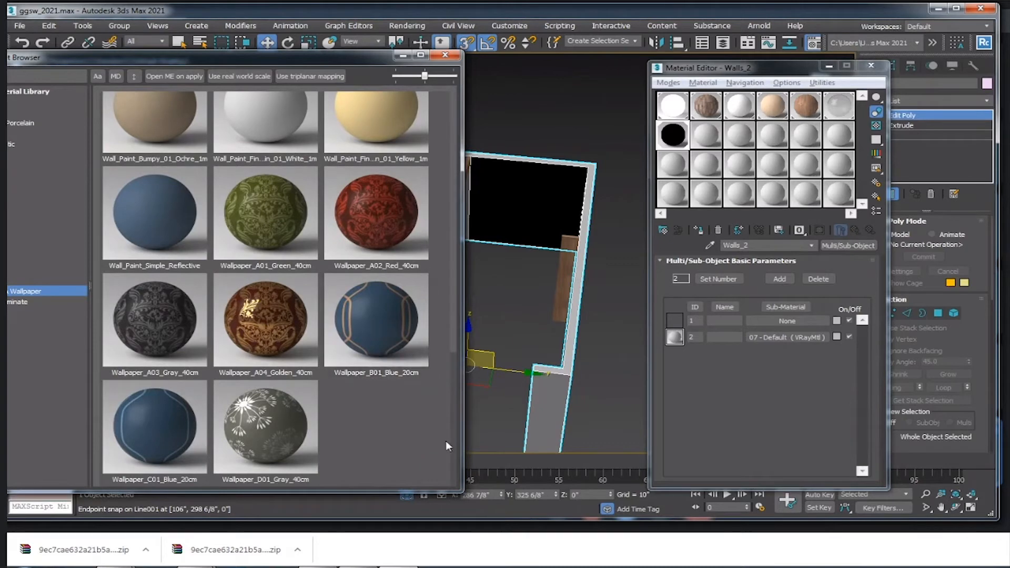
left_click_drag(454, 430, 459, 391)
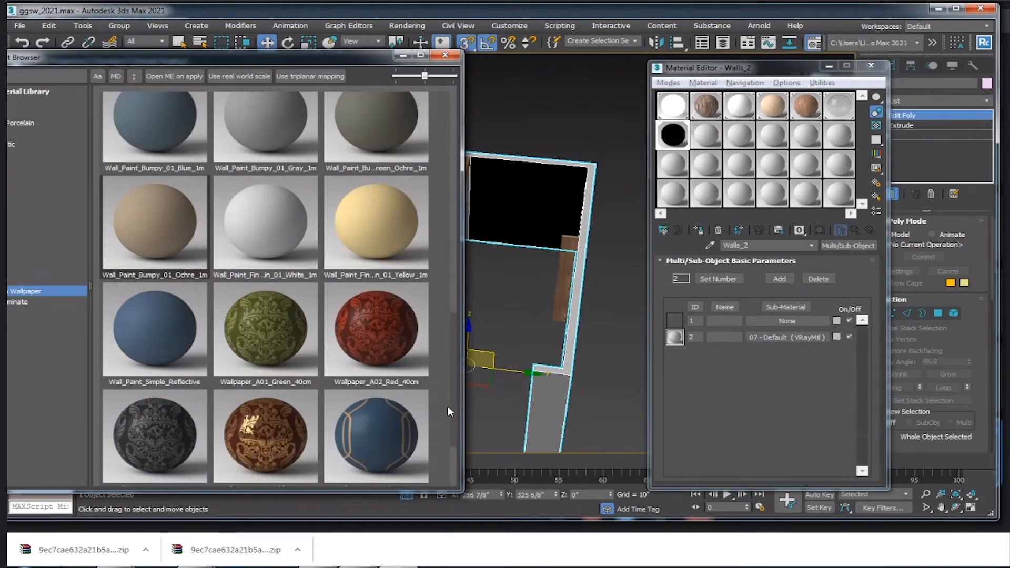
scroll(450, 412, "up", 1)
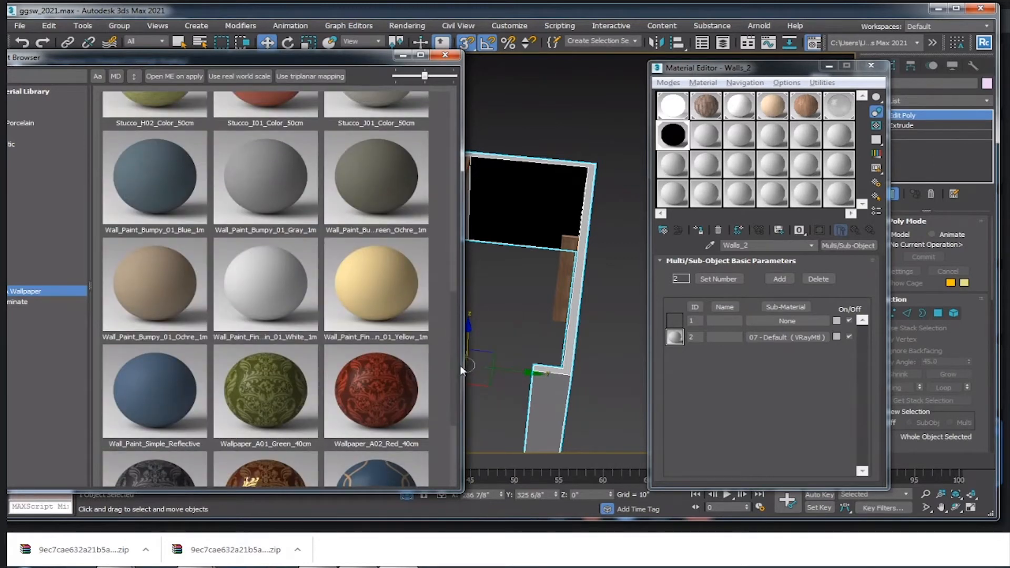
scroll(457, 361, "up", 3)
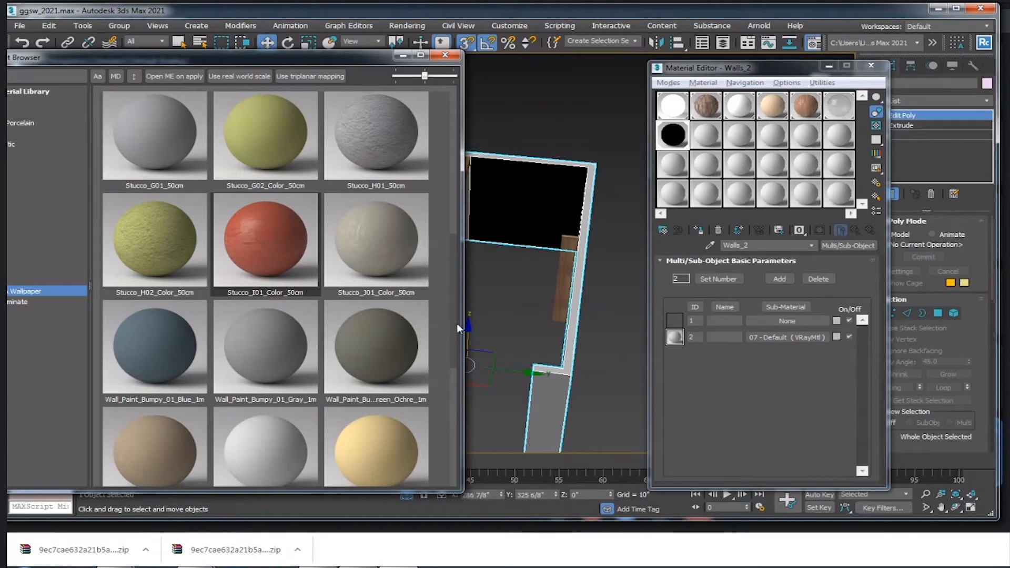
scroll(457, 323, "up", 5)
scroll(465, 230, "up", 2)
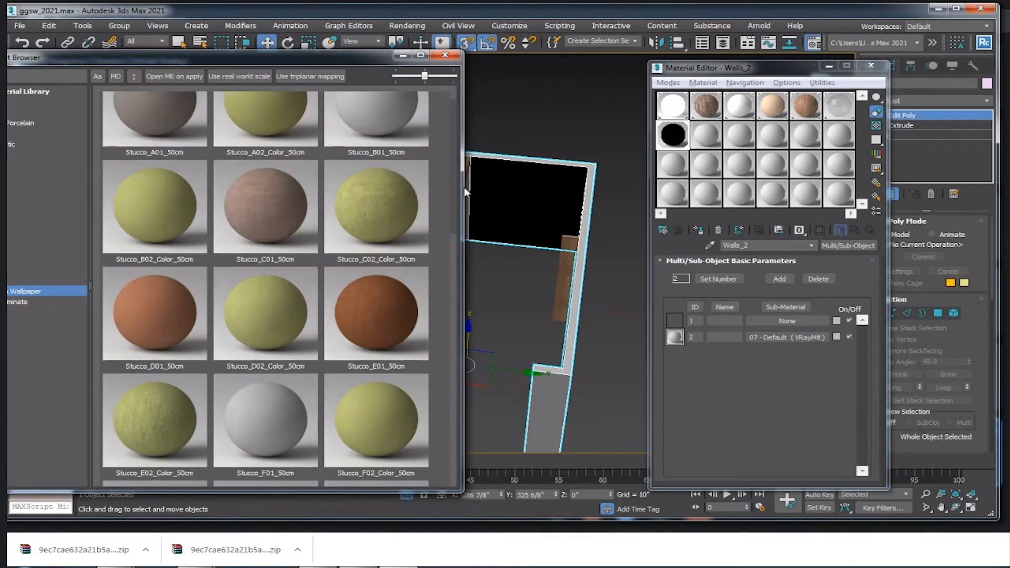
left_click(228, 192)
scroll(452, 232, "down", 10)
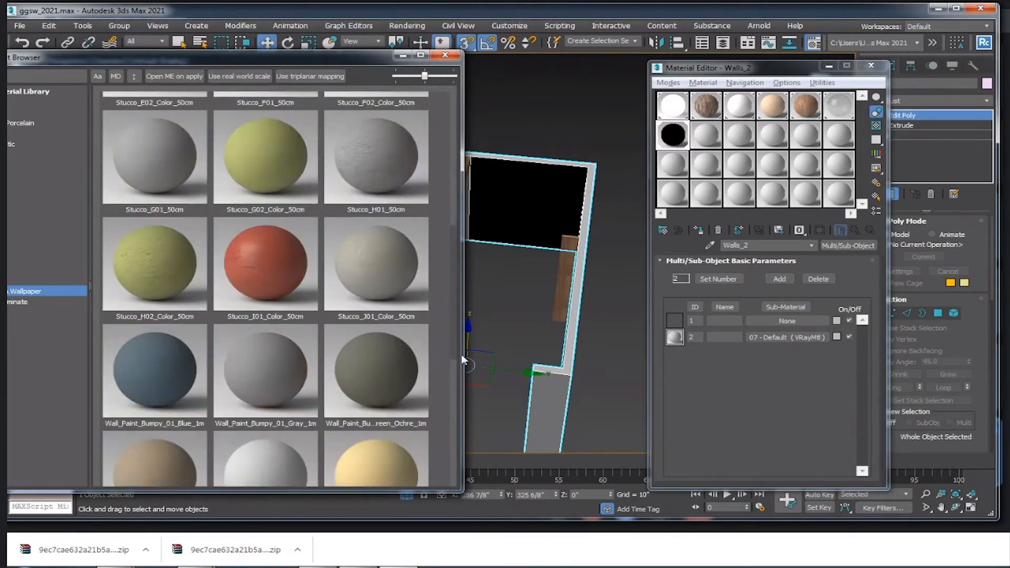
scroll(466, 410, "down", 2)
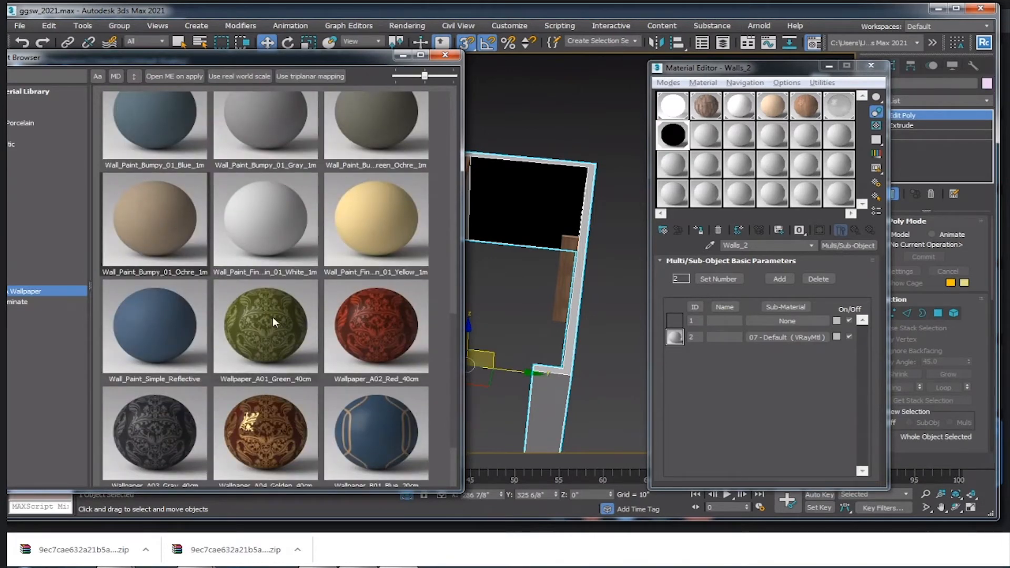
scroll(451, 373, "down", 2)
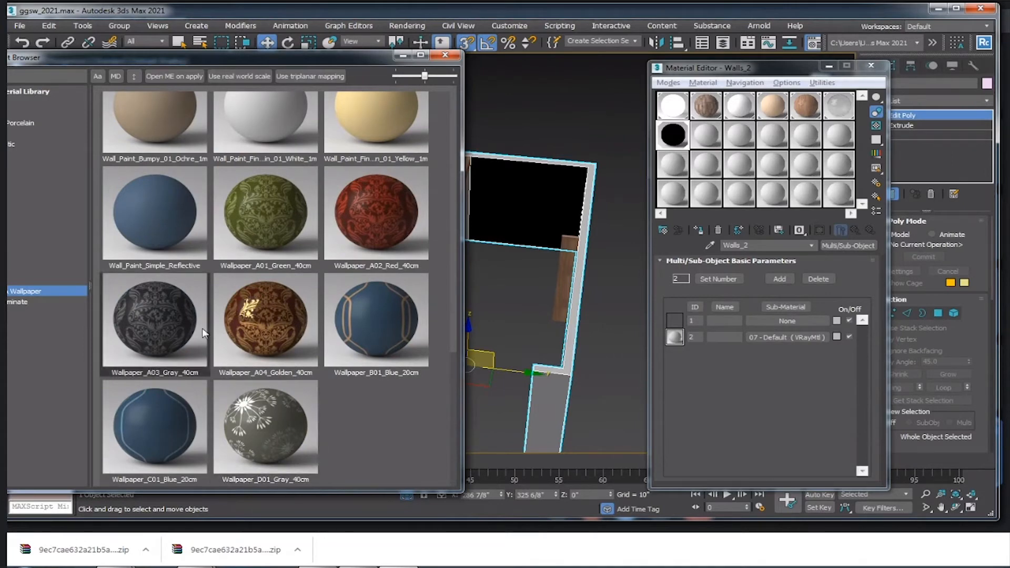
scroll(163, 120, "up", 1)
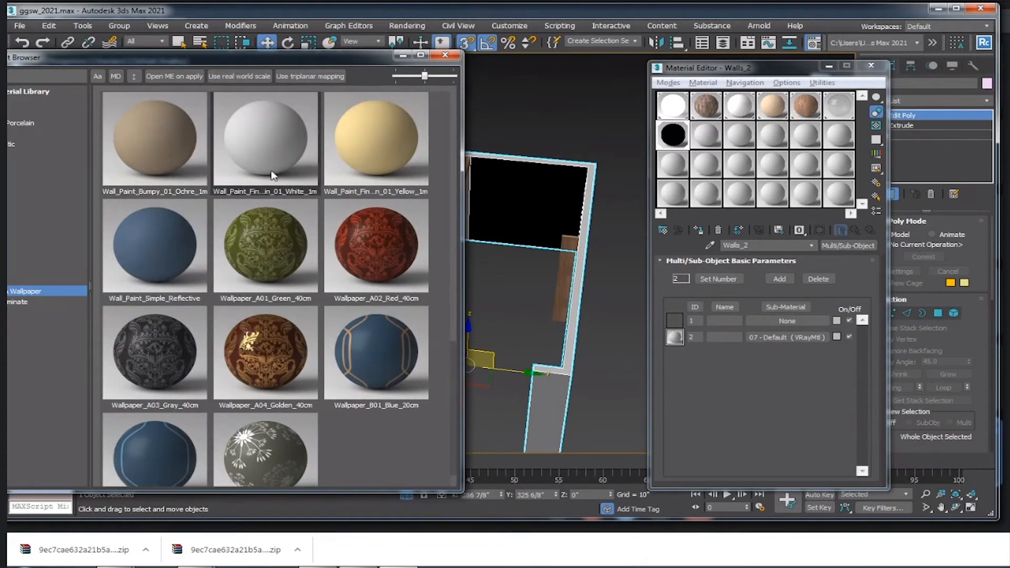
- Add the Wall_Paint_Bumpy_01_Ochre_1m library material to the unused 09 - Default slot and minimize the asset browser
left_click(739, 135)
right_click(162, 145)
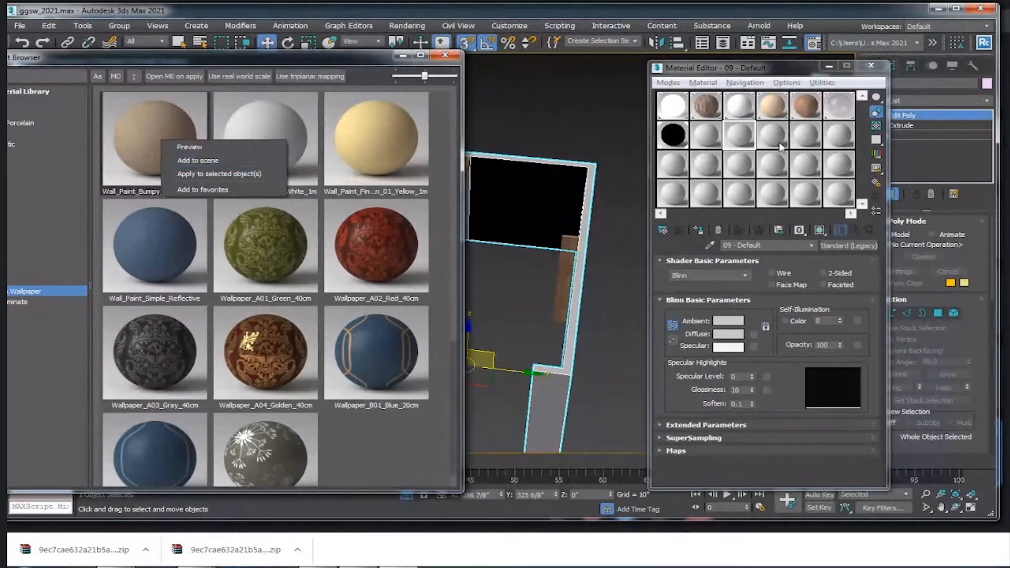
left_click(199, 161)
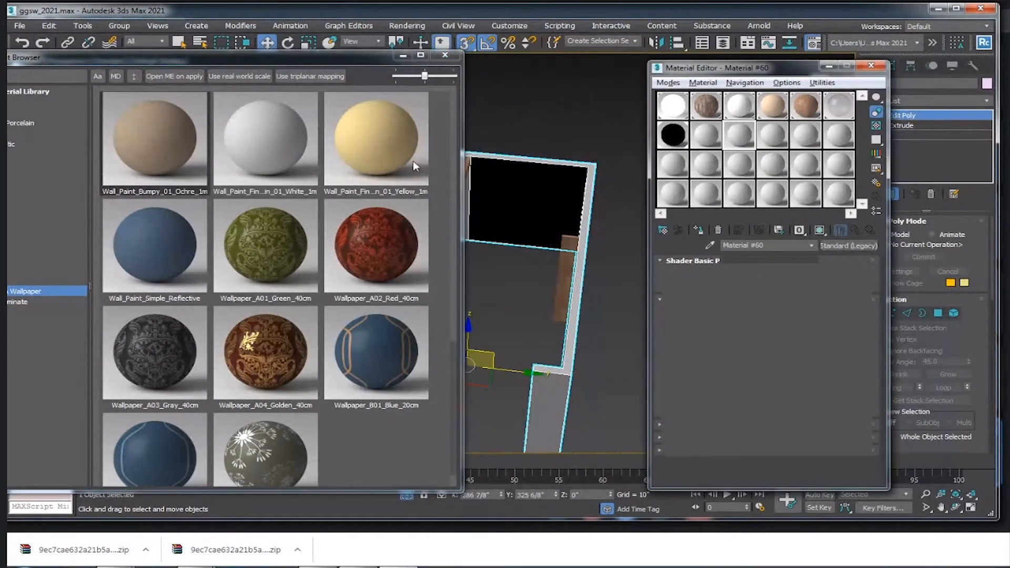
left_click(403, 56)
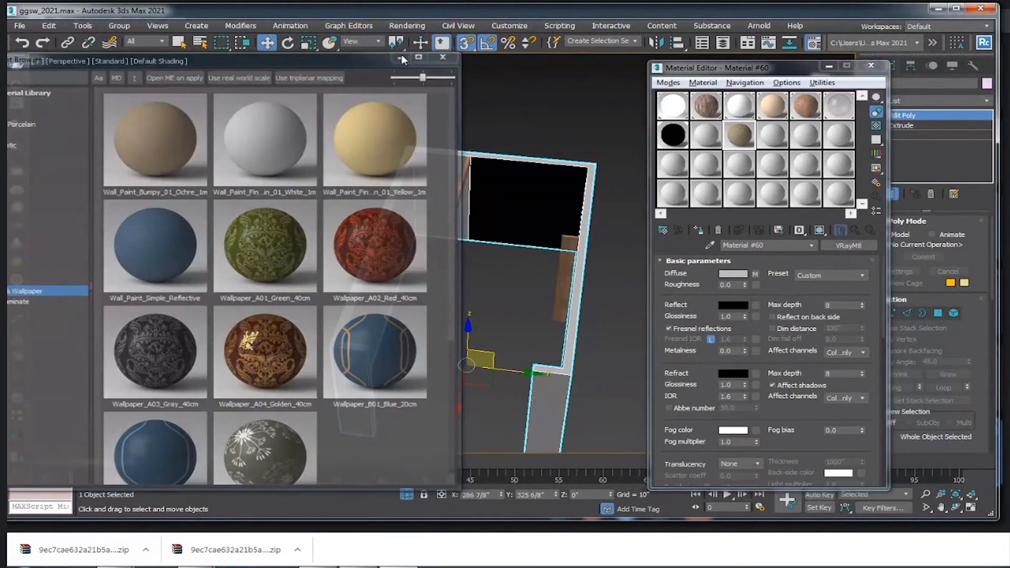
- Place the ochre wall paint material into sub-material ID 1 of Walls_2 as an instance
left_click(675, 133)
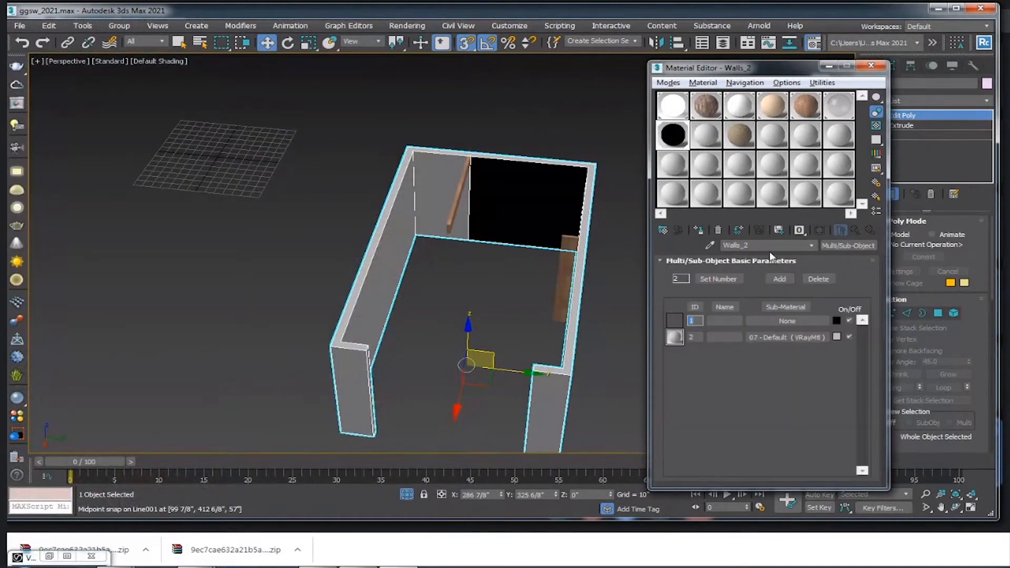
middle_click_drag(383, 226, 419, 230, "alt")
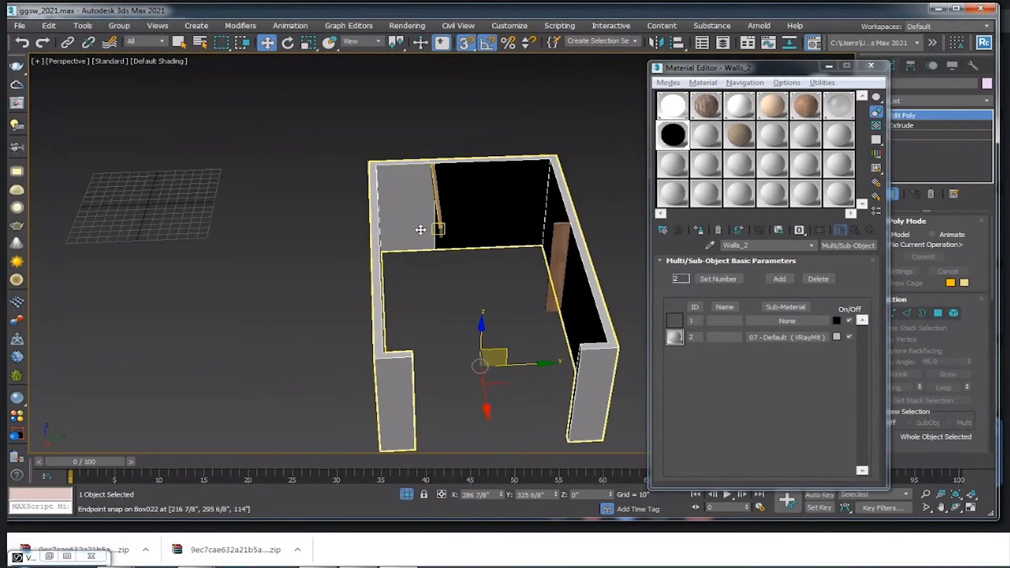
scroll(453, 256, "up", 4)
scroll(430, 230, "down", 4)
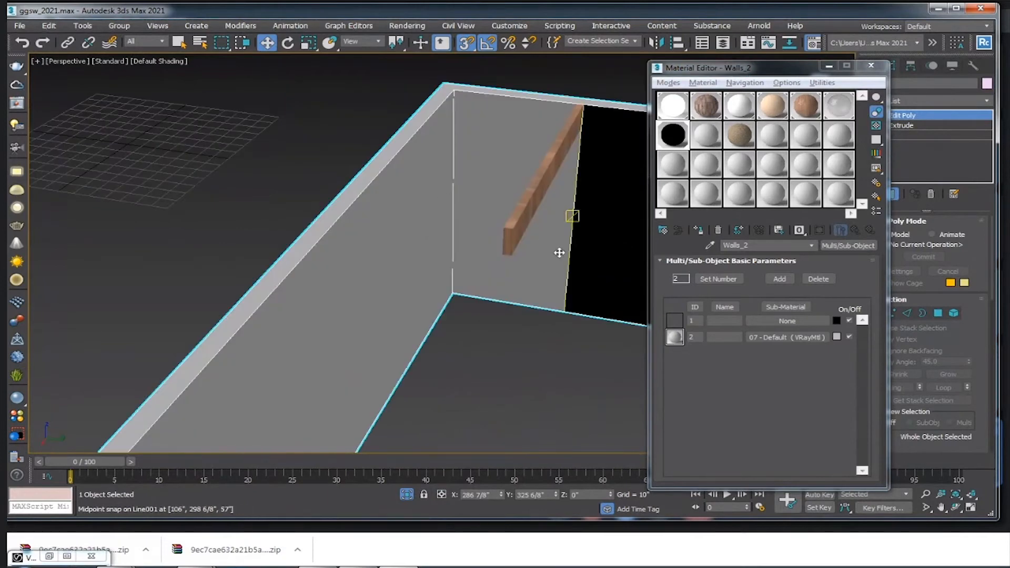
scroll(563, 258, "up", 4)
scroll(562, 258, "down", 2)
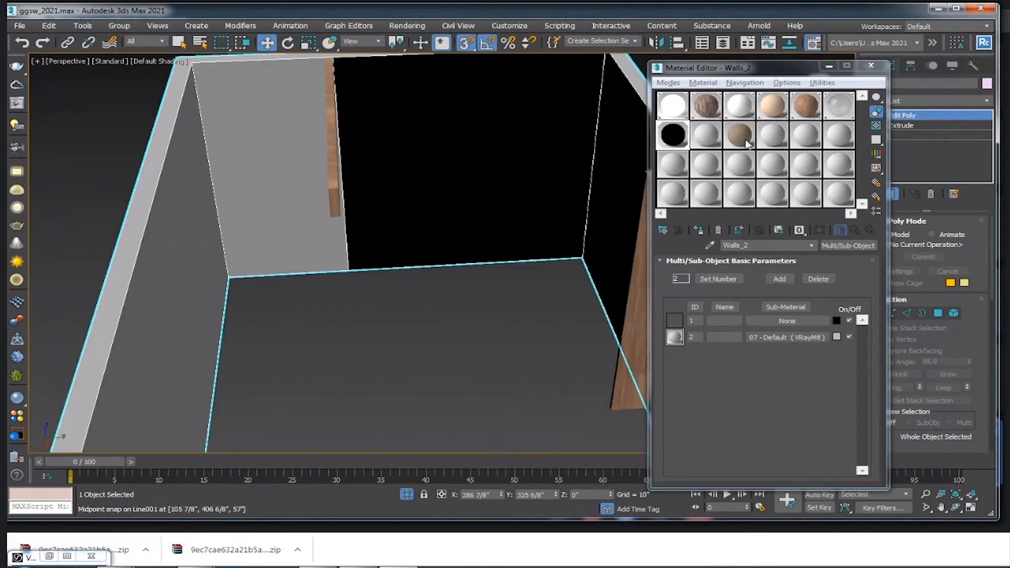
left_click_drag(745, 139, 794, 322)
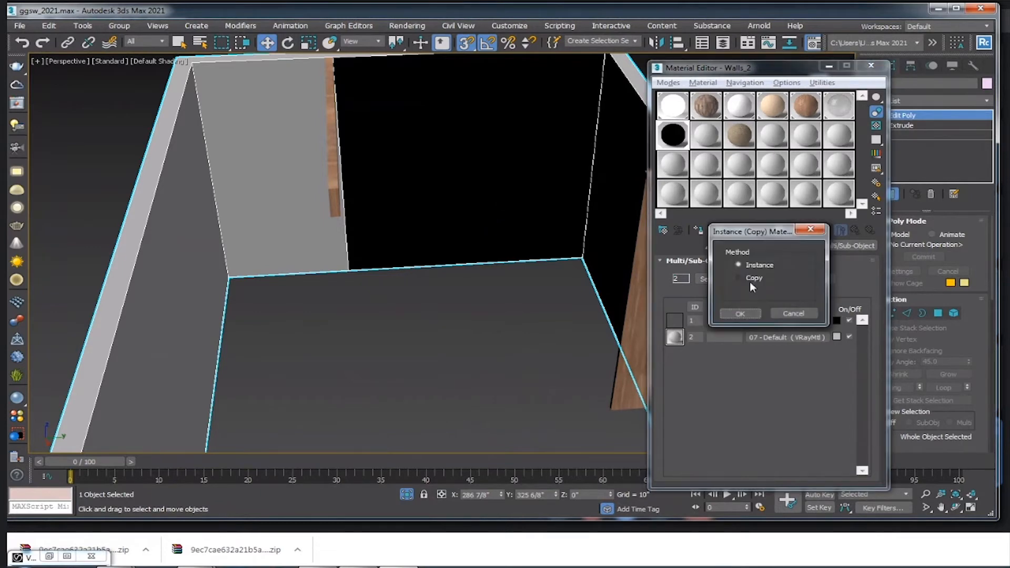
left_click(744, 265)
left_click(728, 311)
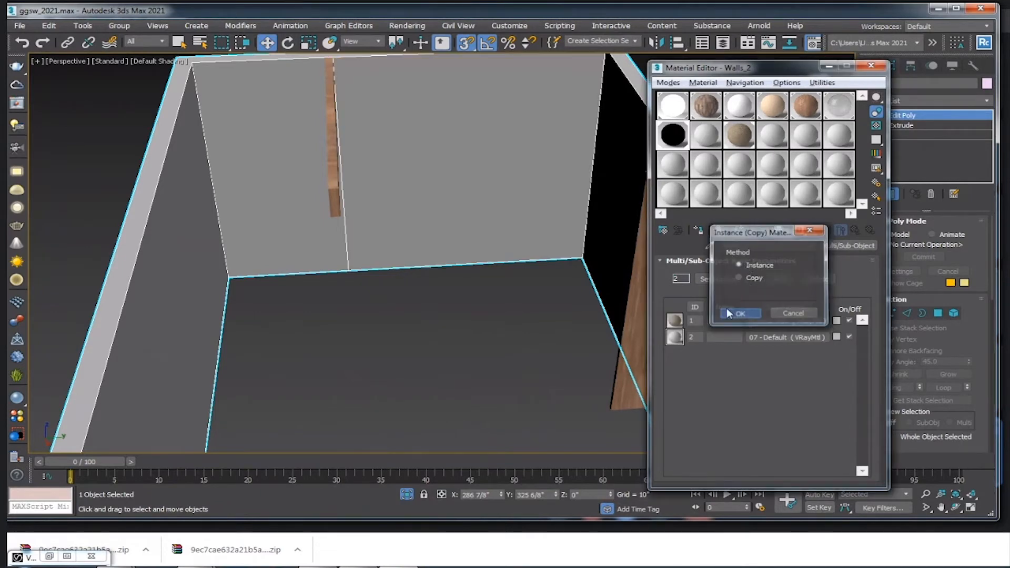
- Minimize the Material Editor, add a UVW Map modifier to the walls and expand it to reveal its gizmo
scroll(459, 266, "down", 3)
middle_click_drag(460, 266, 402, 216, "alt")
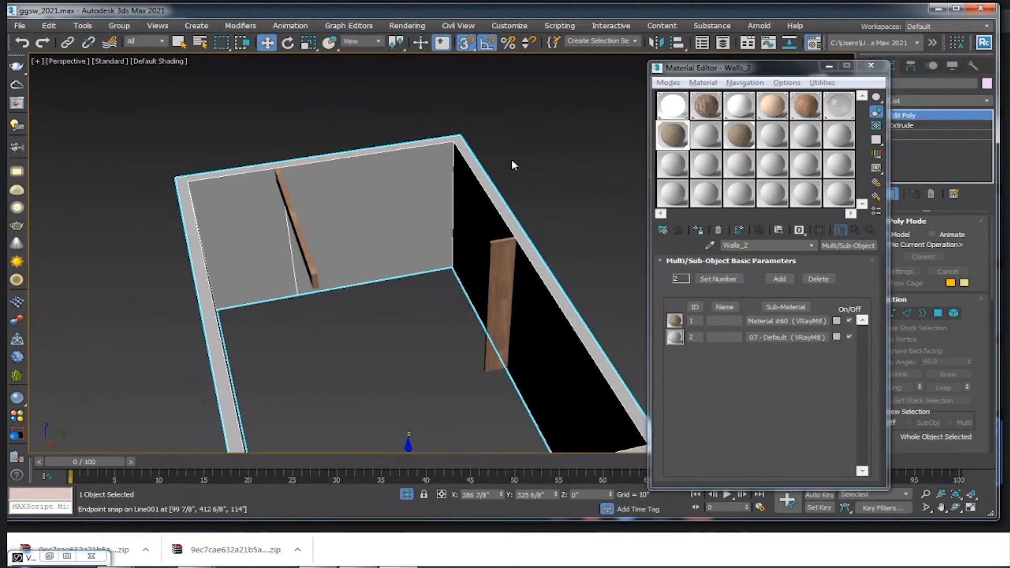
scroll(402, 218, "up", 4)
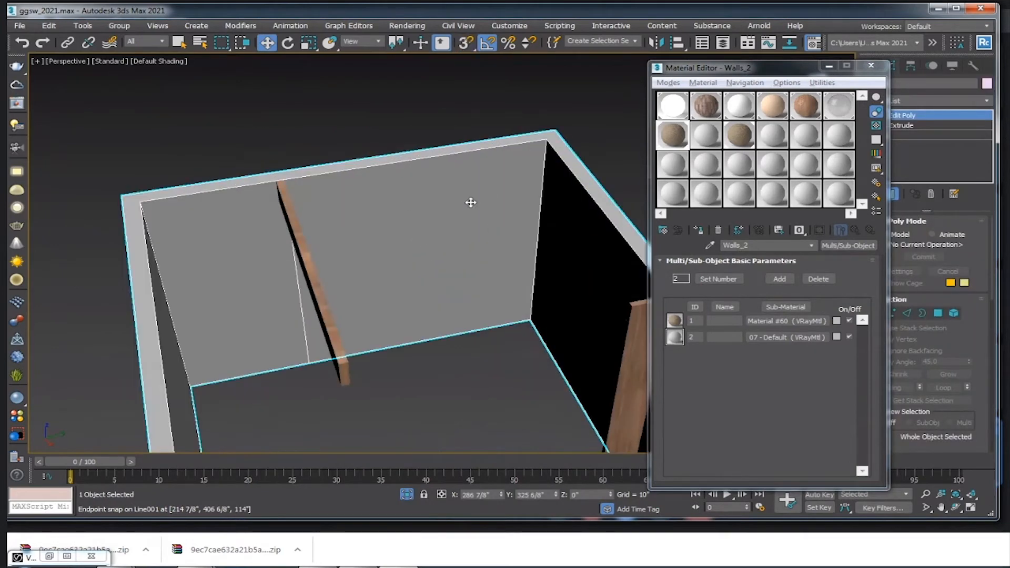
left_click(829, 66)
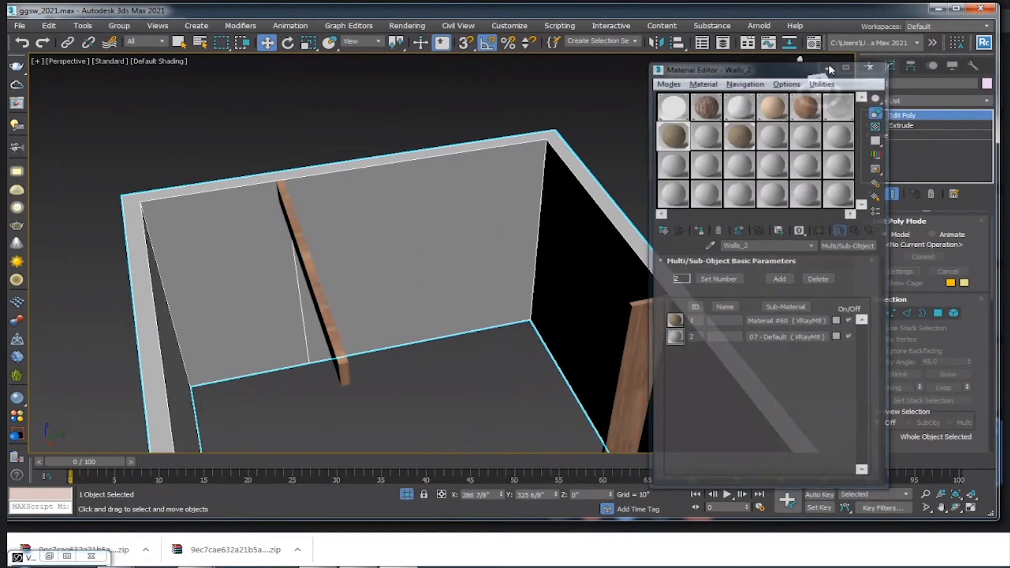
left_click(924, 100)
type("uvw")
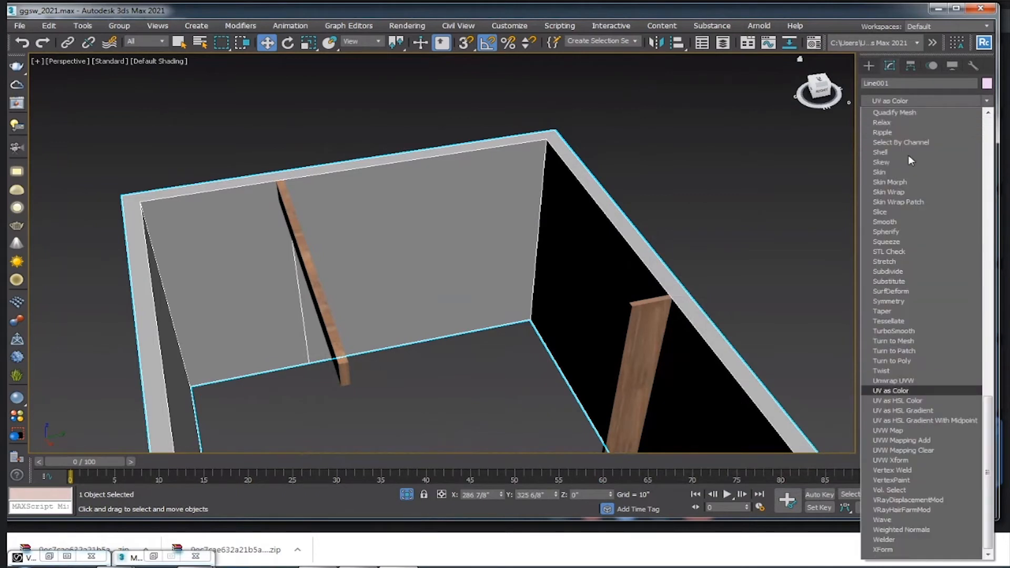
left_click(905, 427)
middle_click_drag(509, 275, 494, 277)
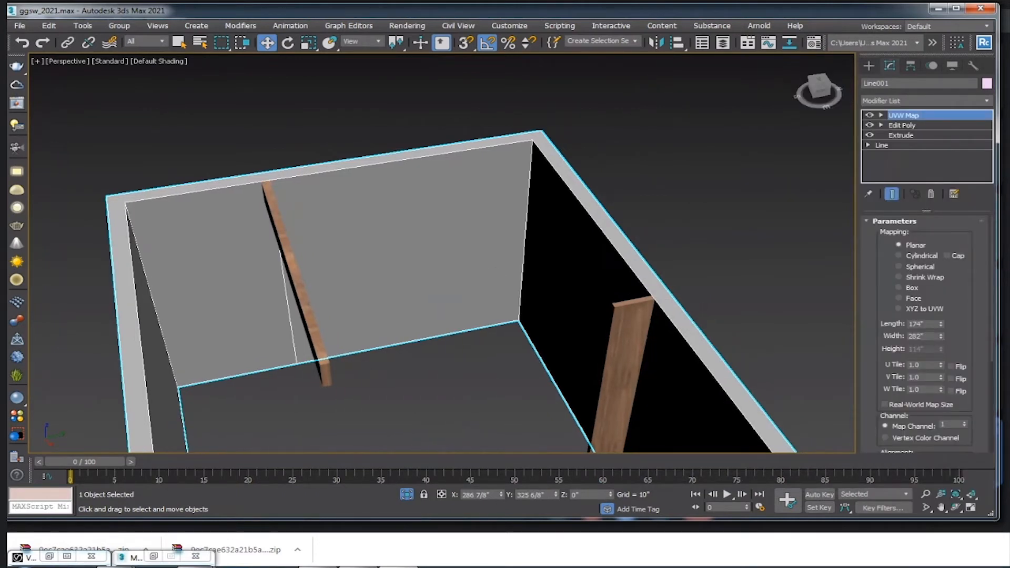
left_click(881, 115)
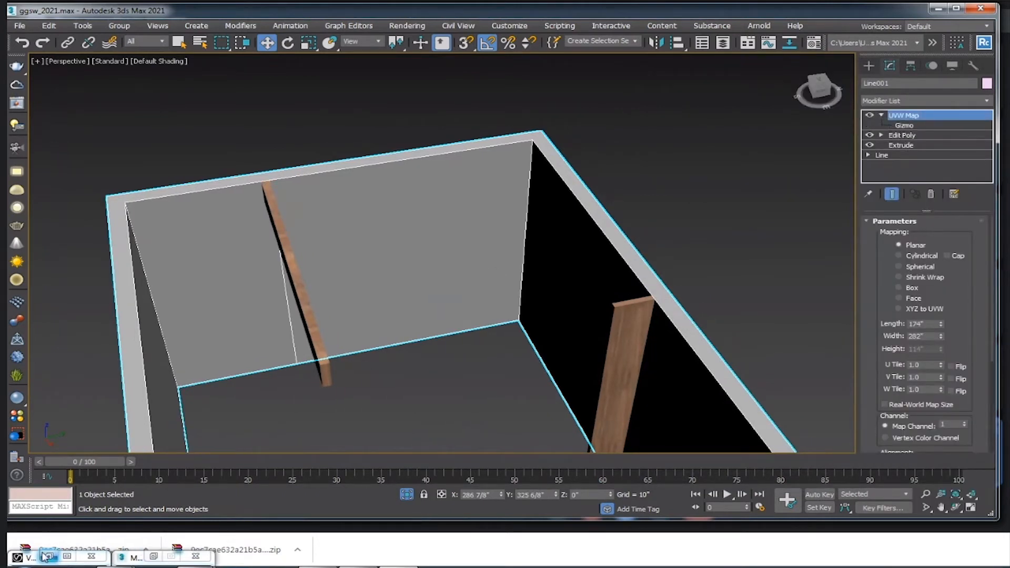
- Show the ochre paint sub-material (ID 1) of Walls_2 in the viewport on the walls
left_click(138, 557)
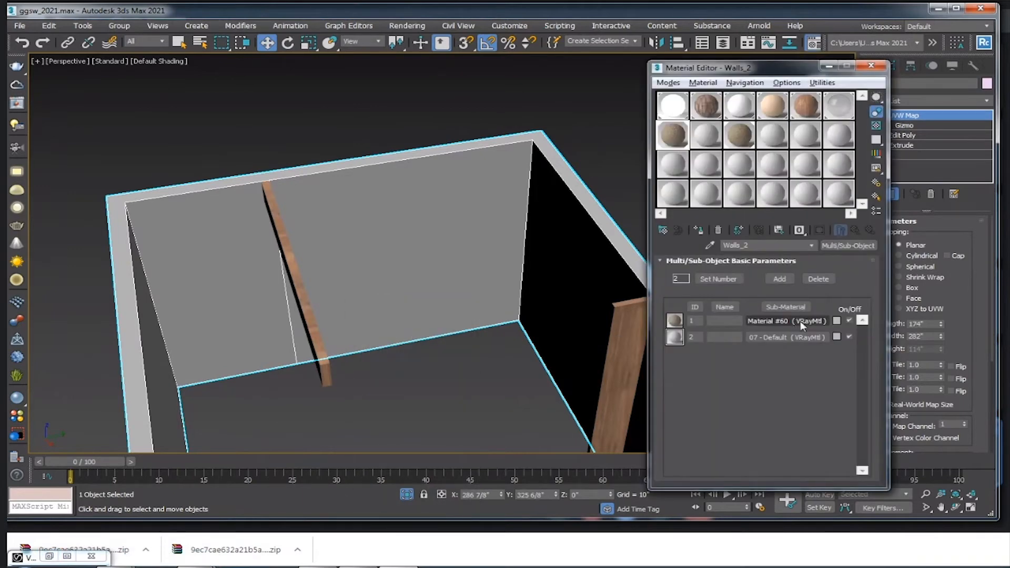
left_click(786, 321)
left_click(820, 230)
scroll(518, 187, "down", 3)
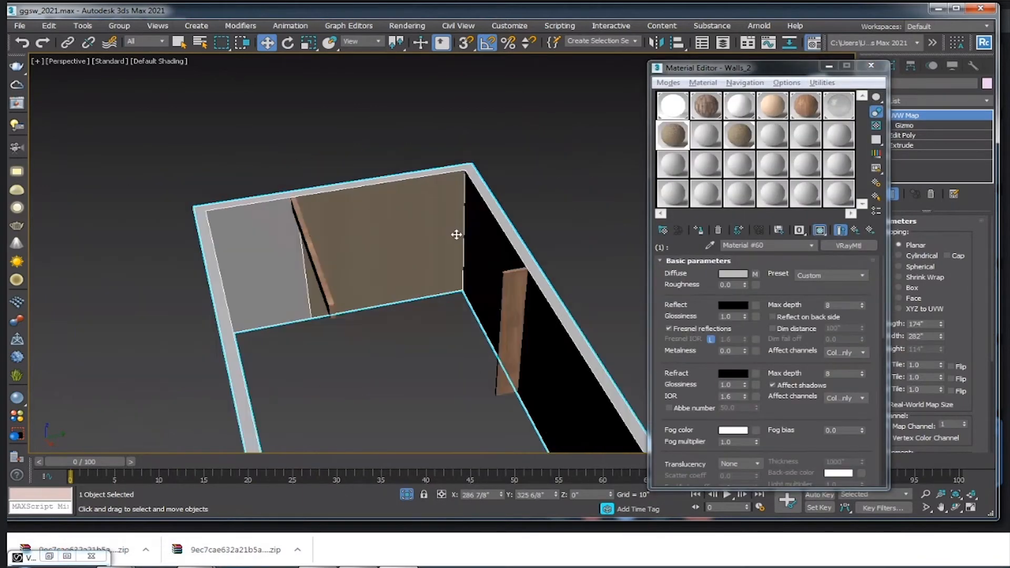
scroll(351, 232, "up", 6)
middle_click_drag(455, 235, 374, 237, "alt")
scroll(443, 243, "down", 5)
- Set the walls' UVW Map mapping type to Box and inspect the painted faces
left_click(829, 65)
left_click(911, 288)
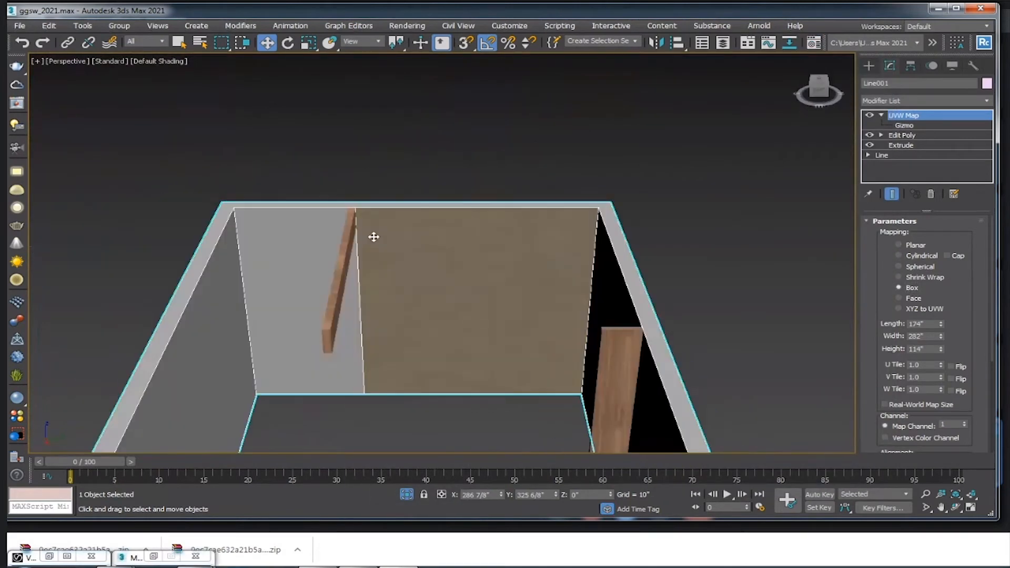
scroll(477, 285, "up", 5)
middle_click_drag(566, 281, 589, 220, "alt")
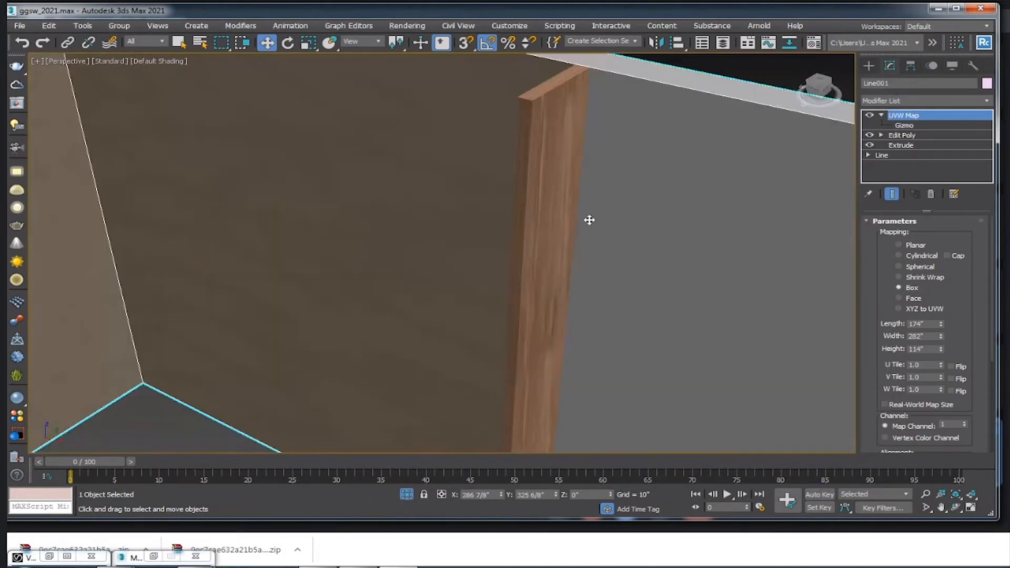
scroll(274, 218, "down", 6)
middle_click_drag(274, 218, 609, 354)
- Move the UVW Map gizmo to the inner wall corner beside the ochre-painted back wall
left_click(904, 125)
key("r")
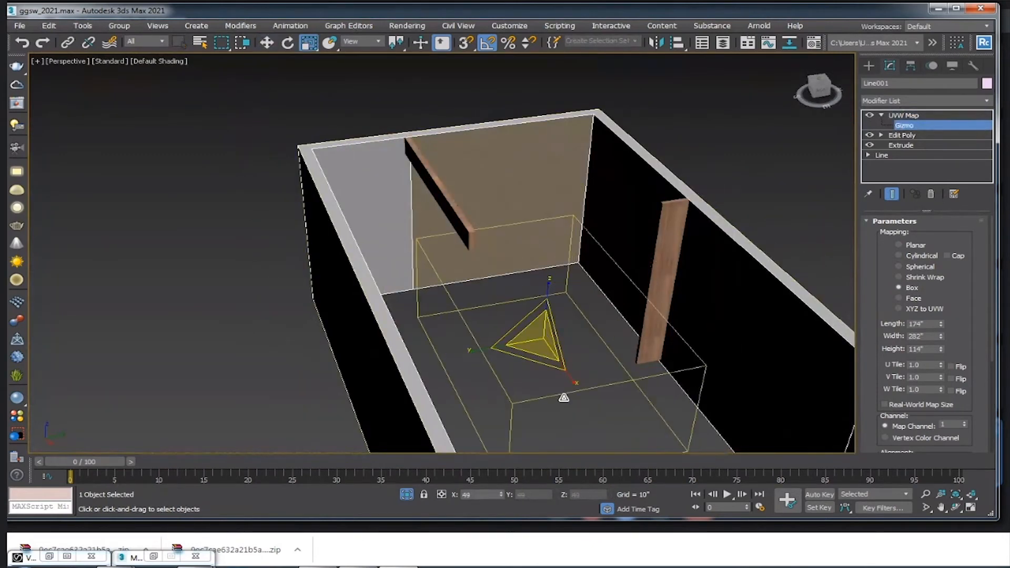
key("w")
left_click_drag(570, 360, 601, 250)
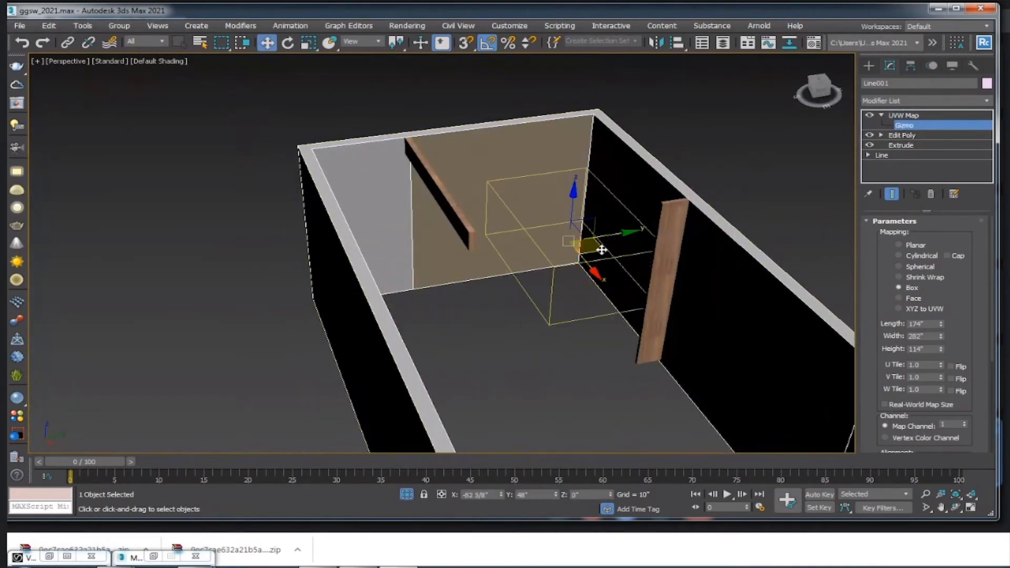
scroll(601, 250, "up", 5)
scroll(559, 215, "down", 6)
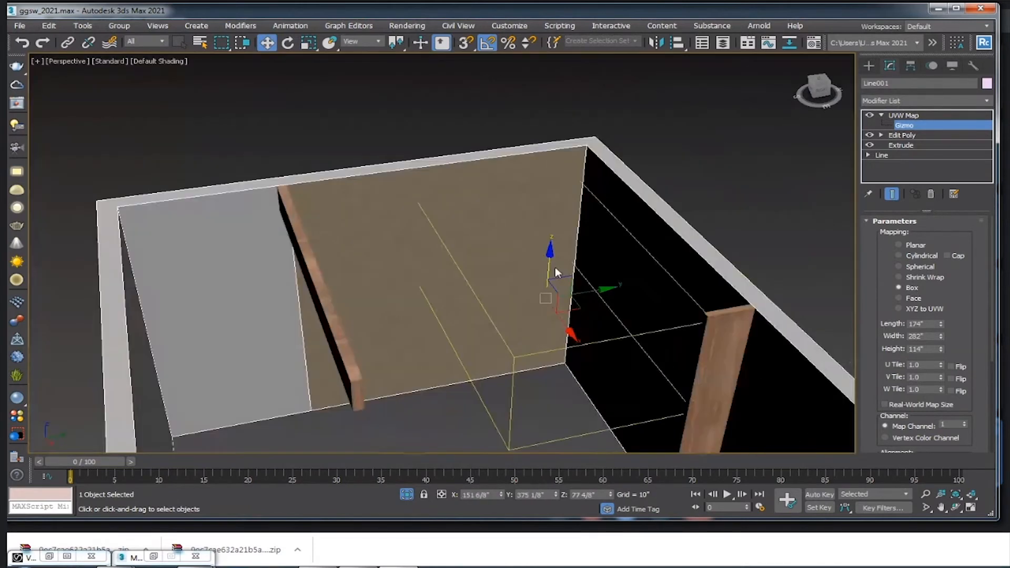
- Scale the UVW Map gizmo axis by axis into a small, roughly cubic box and check the paint texture on the walls
key("r")
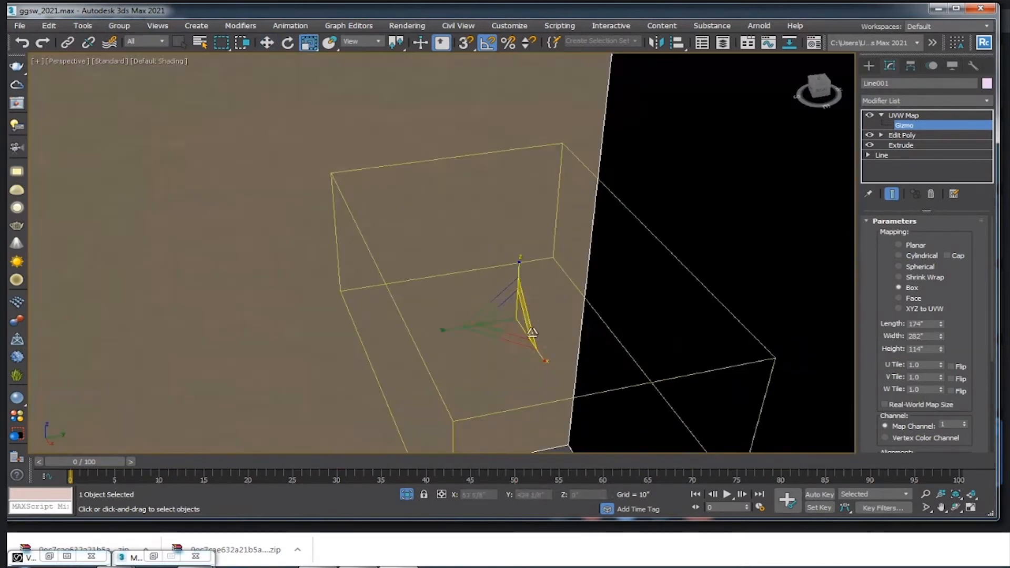
scroll(547, 292, "up", 5)
left_click_drag(518, 312, 543, 382)
scroll(519, 321, "down", 3)
left_click_drag(518, 321, 440, 325)
left_click_drag(539, 266, 539, 207)
mouse_move(534, 328)
left_mouse_down()
mouse_move(548, 363)
mouse_move(532, 329)
left_mouse_up()
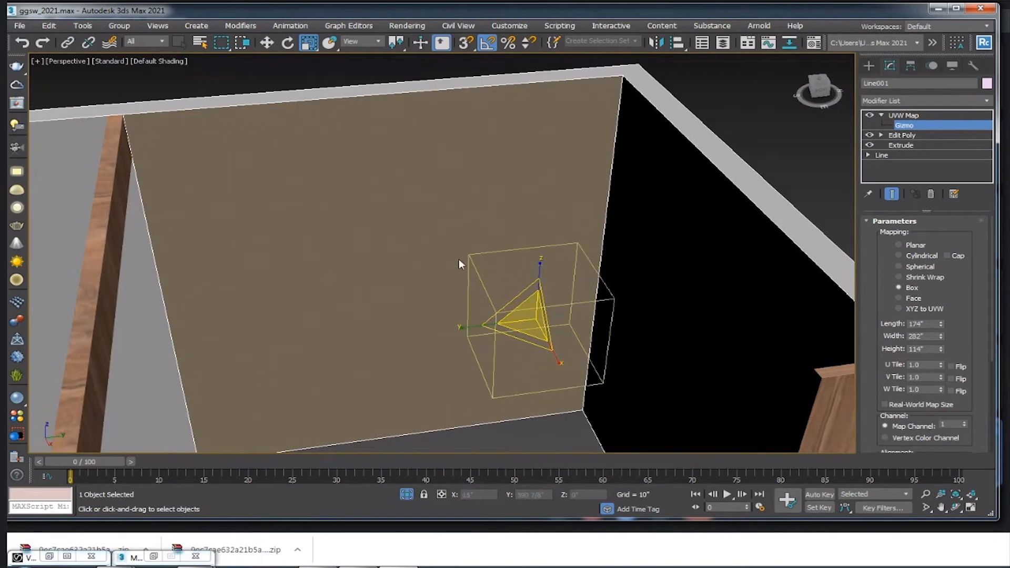
scroll(459, 259, "up", 3)
scroll(500, 272, "down", 3)
scroll(500, 273, "down", 3)
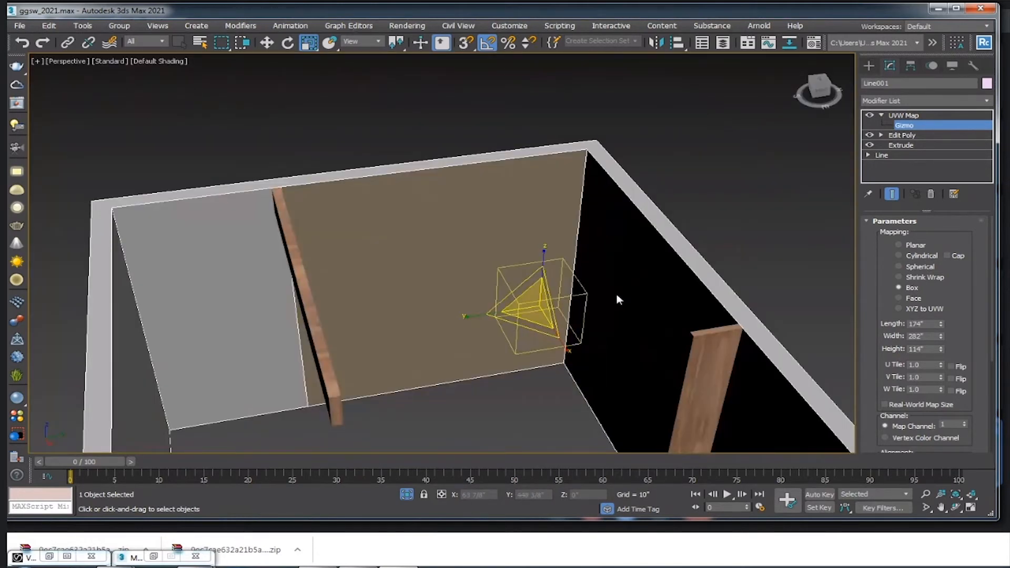
middle_click_drag(604, 293, 528, 251)
scroll(526, 248, "up", 3)
middle_click_drag(505, 237, 495, 202, "alt")
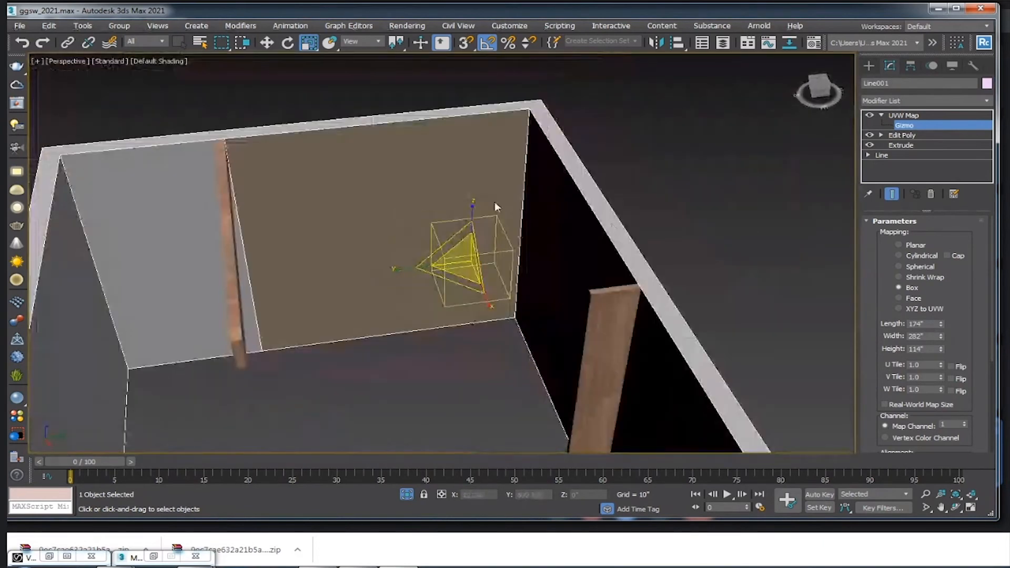
- Finish editing the walls' UVW Map gizmo, deselect the walls and look over the mapped faces
middle_click_drag(621, 291, 583, 285, "alt")
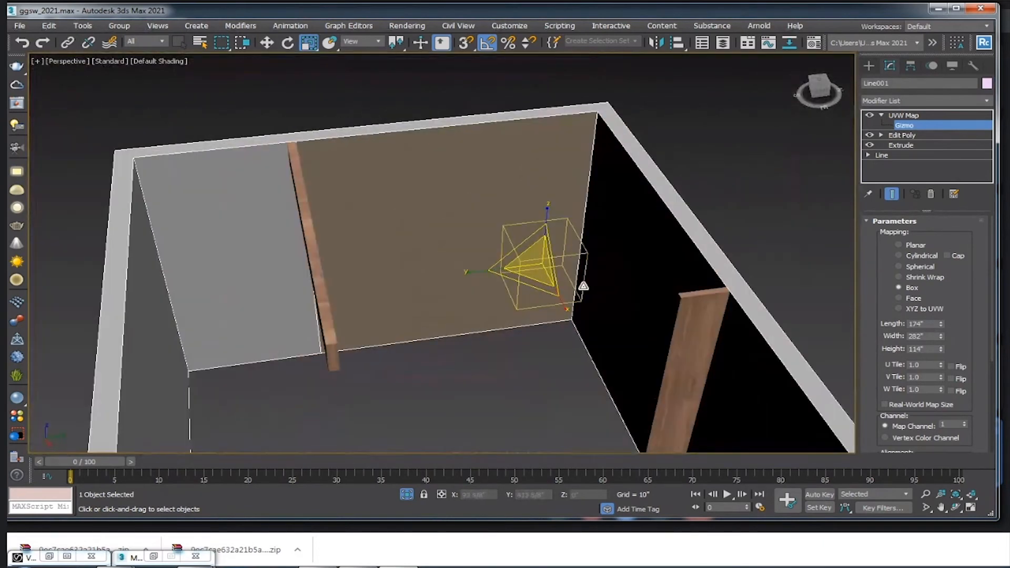
left_click(881, 115)
left_click(901, 115)
left_click(436, 99)
middle_click_drag(436, 105, 624, 352, "alt")
- Set the diffuse colour of sub-material ID 2 in the Walls_2 material to pure white (255, 255, 255)
key("m")
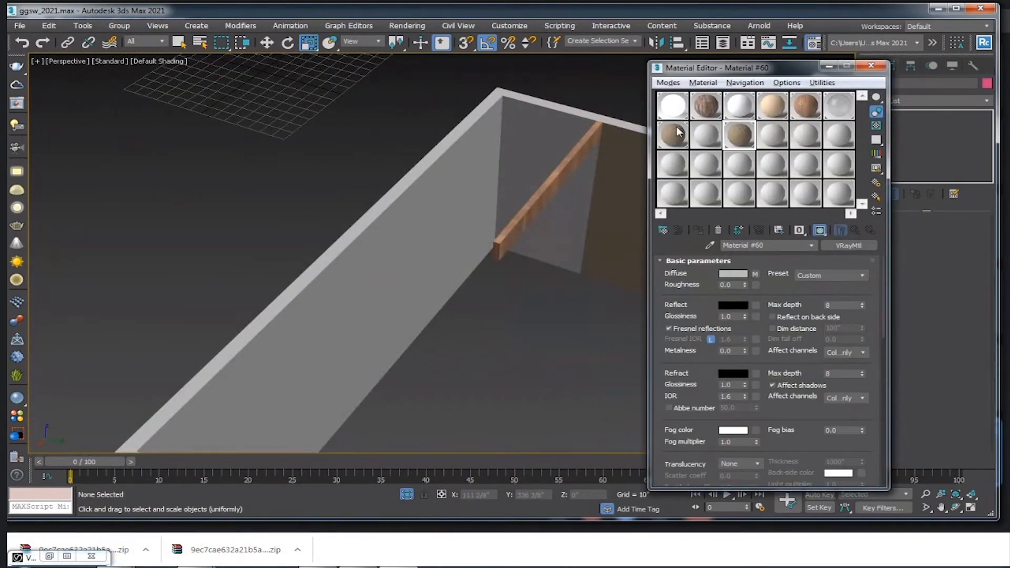
left_click(701, 138)
left_click(675, 136)
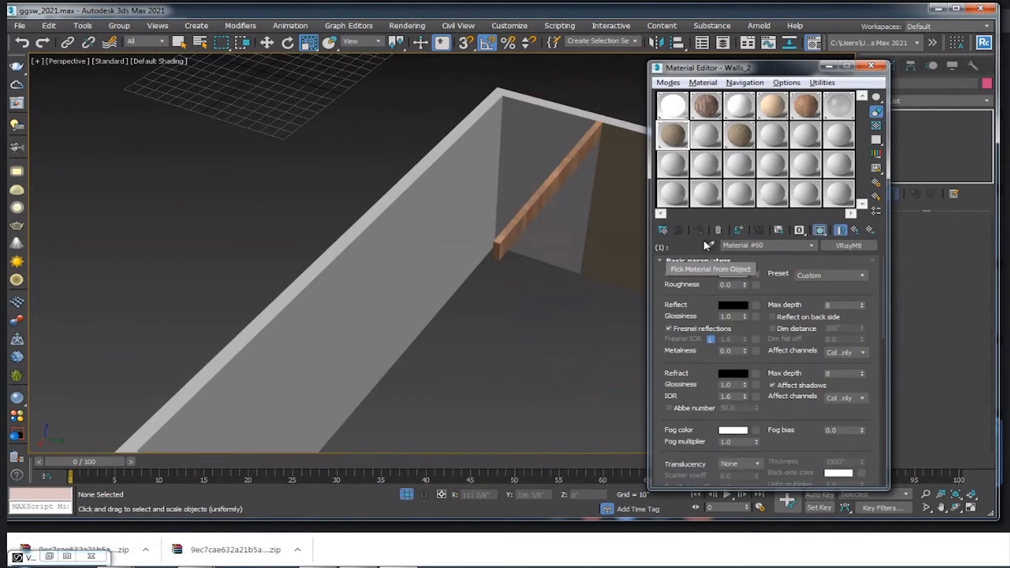
left_click(674, 129)
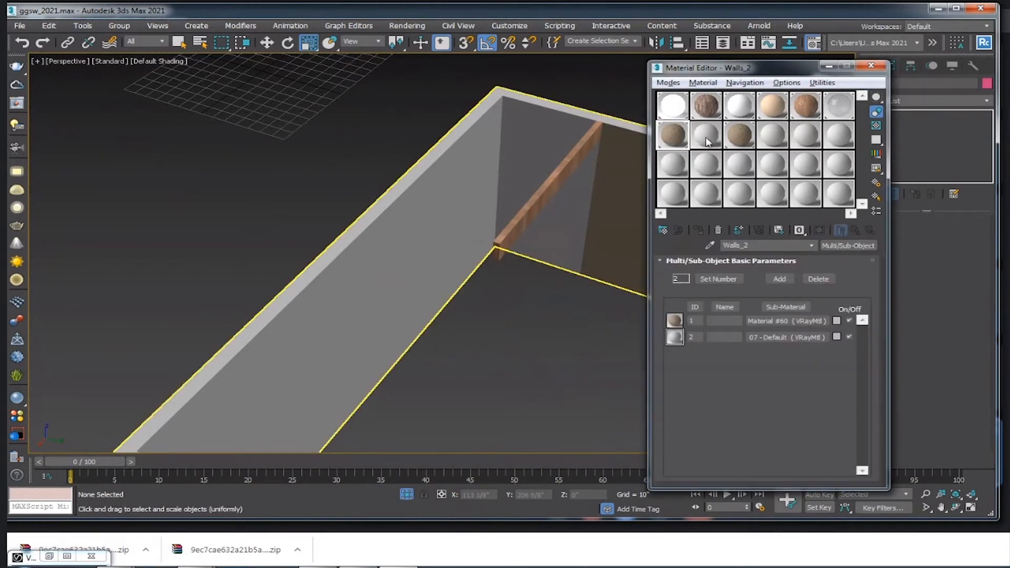
left_click(773, 337)
left_click(732, 273)
left_click_drag(376, 90, 378, 123)
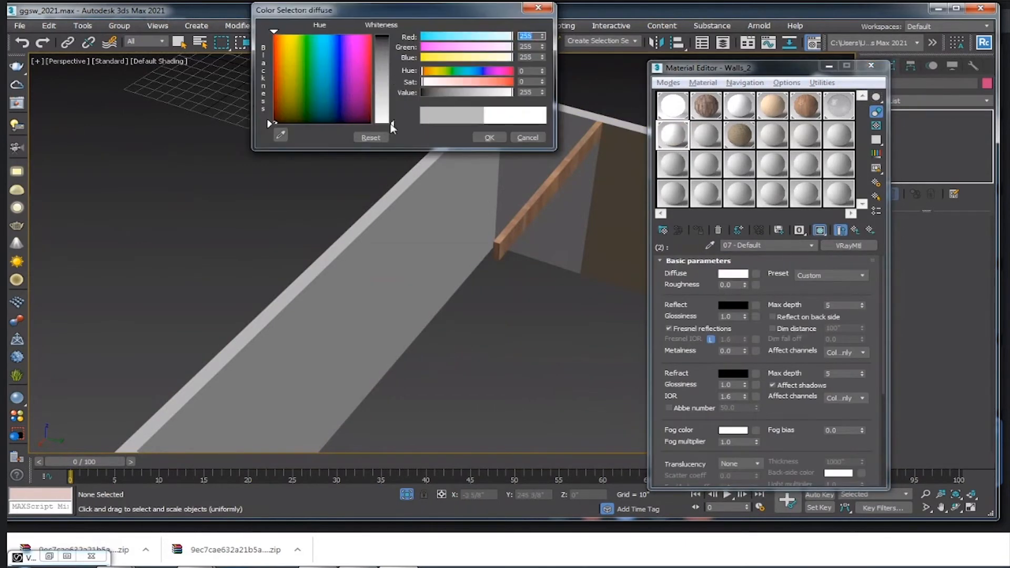
left_click(489, 137)
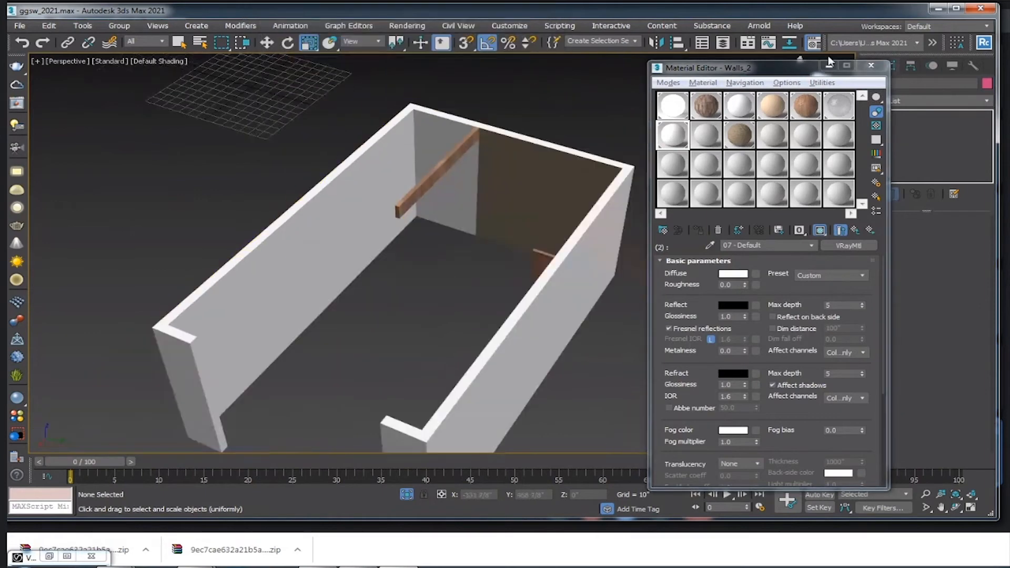
- Put away the Material Editor and end the walls' isolation to show the entire office scene
left_click(828, 64)
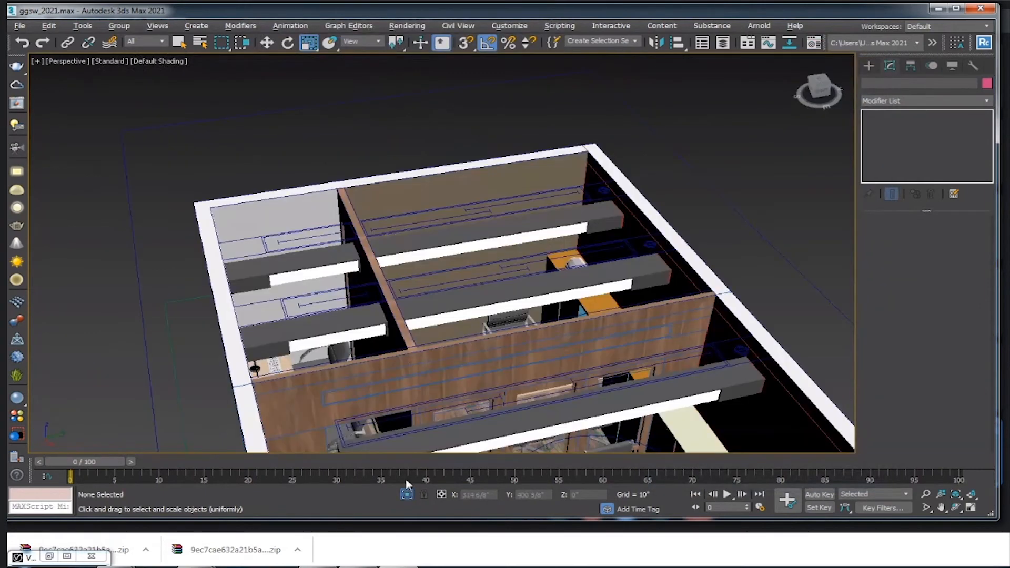
scroll(424, 226, "down", 4)
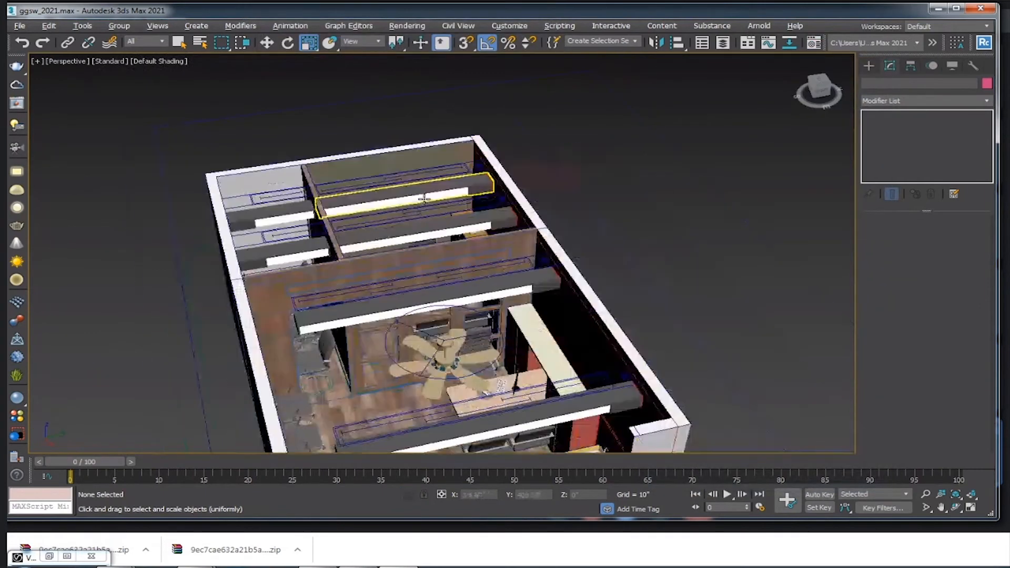
middle_click_drag(422, 200, 372, 284, "alt")
scroll(373, 292, "up", 4)
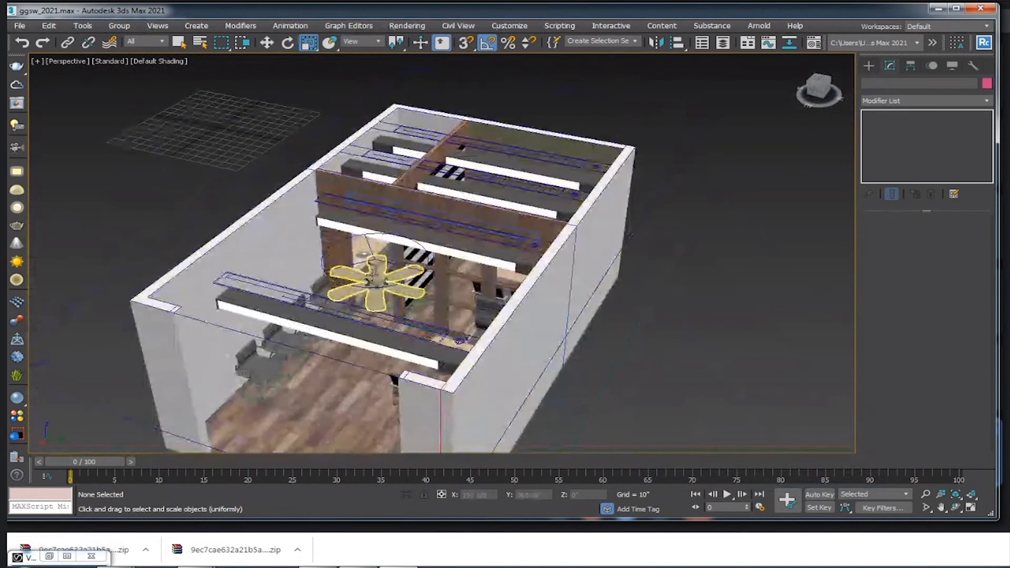
- Isolate the New_Fan ceiling fan group and inspect the fan by itself
left_click(372, 286)
scroll(371, 284, "up", 5)
key("alt+q")
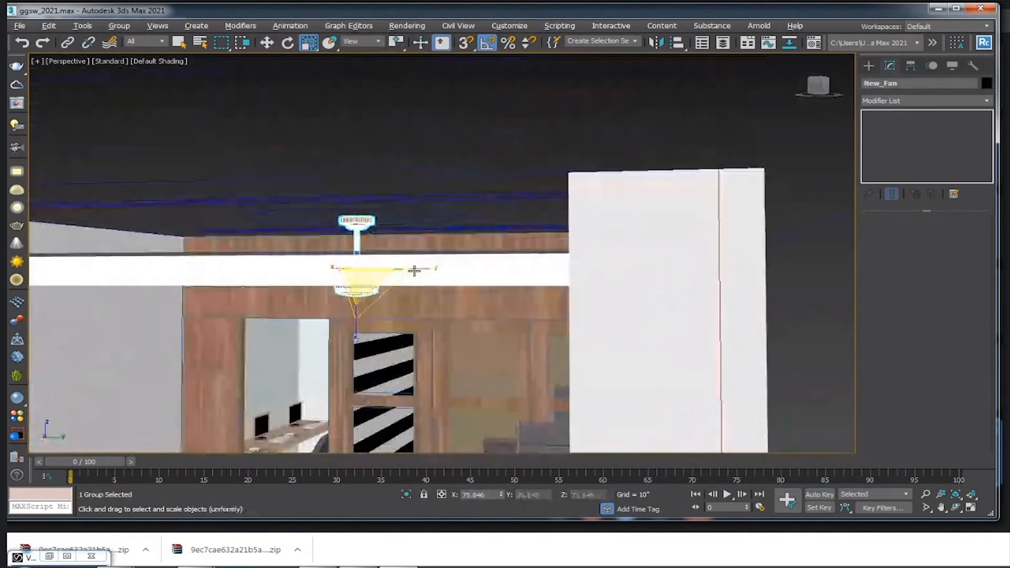
left_click(670, 306)
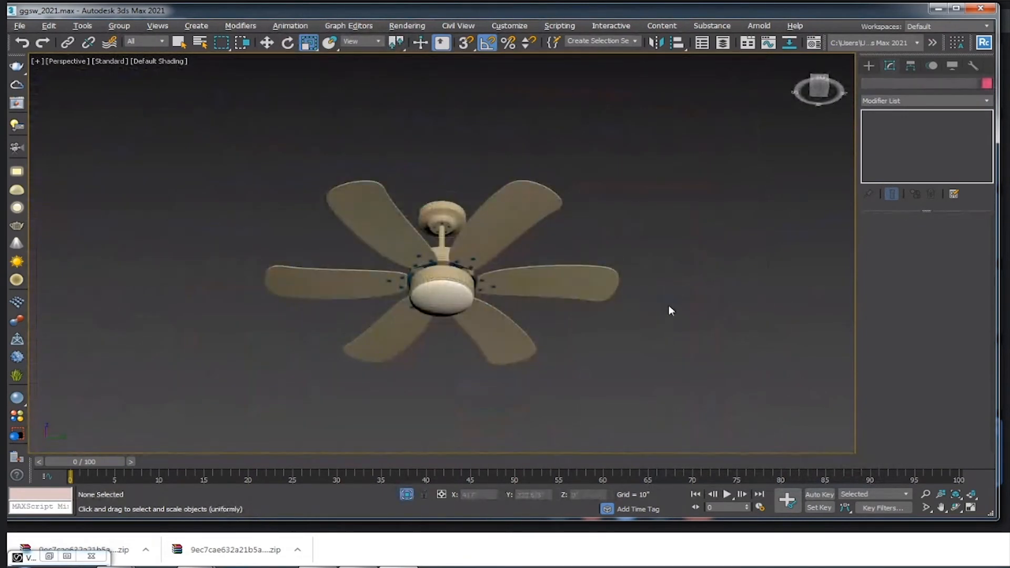
key("m")
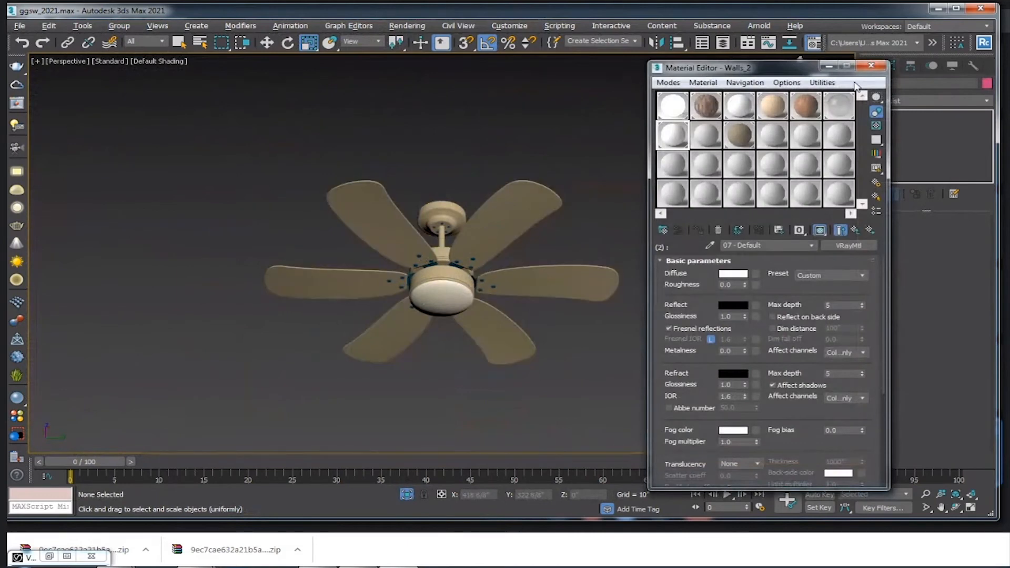
left_click(871, 65)
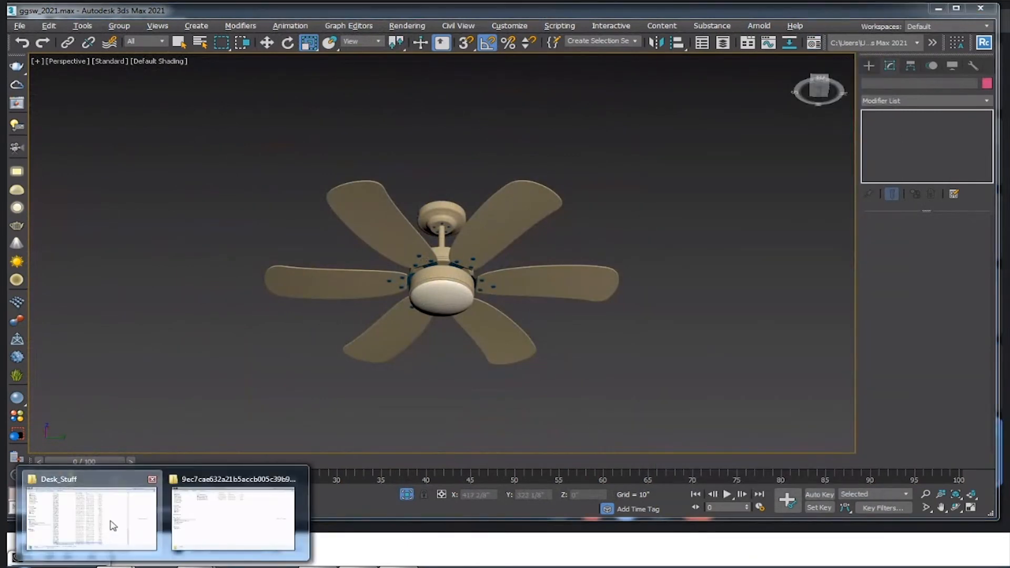
- Switch to the Desk_Stuff folder in Windows Explorer, open its maps subfolder and move the window clear of the fan
left_click(111, 526)
left_click_drag(819, 96, 601, 37)
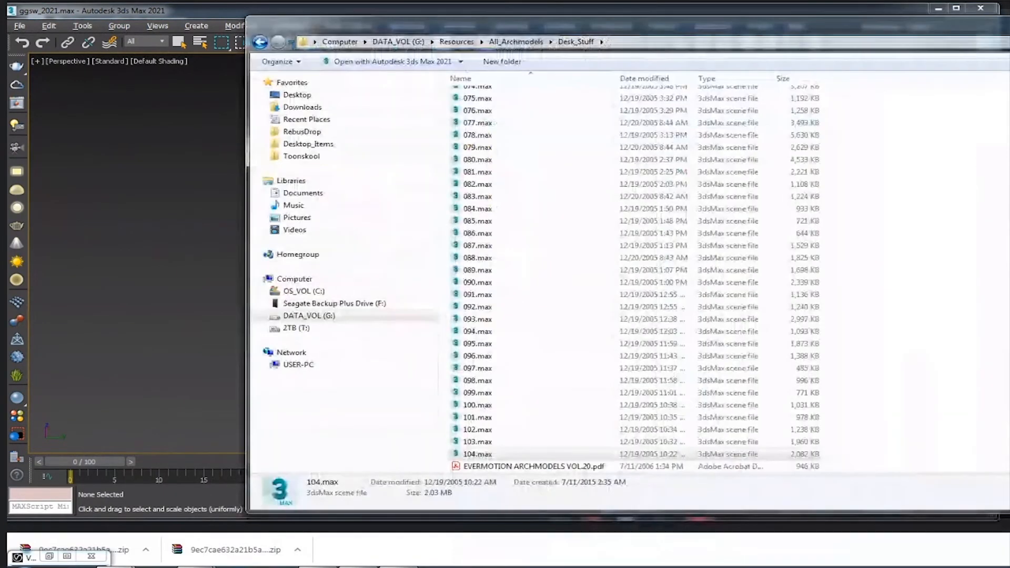
scroll(894, 368, "up", 20)
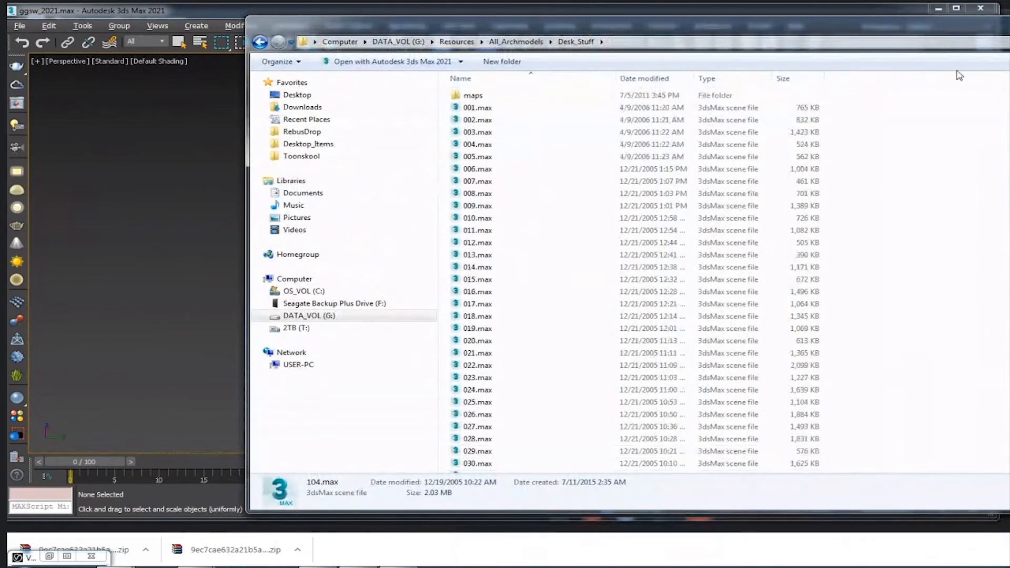
double_click(505, 100)
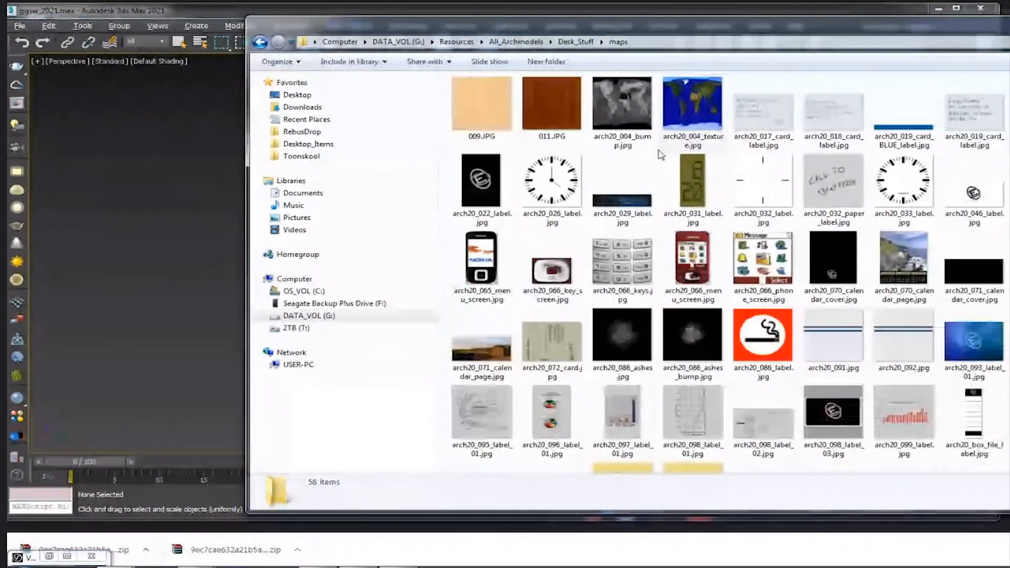
left_click_drag(601, 26, 563, 349)
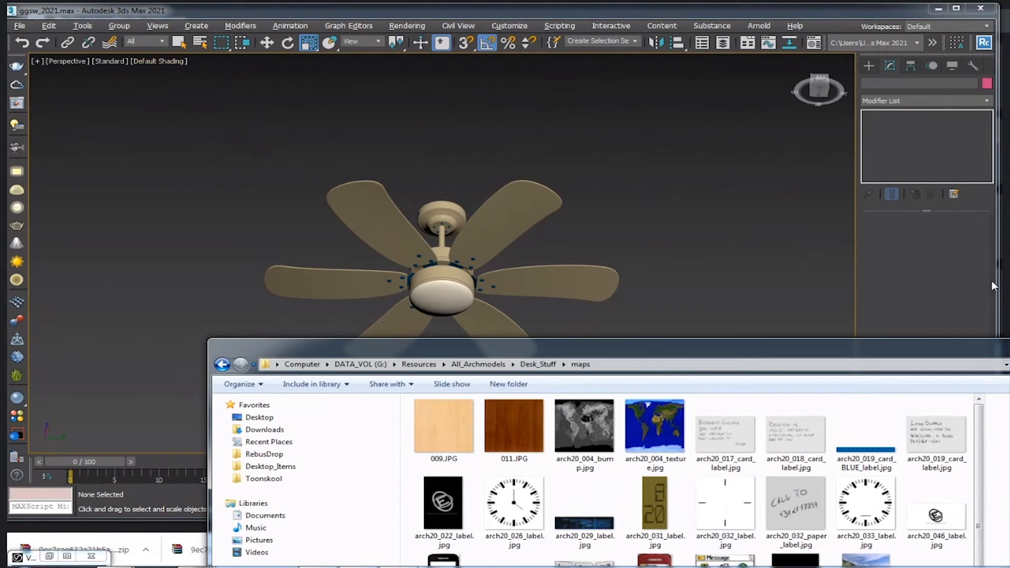
- Check the scene's map files and the available path options in Asset Tracking, then close it
left_click(18, 26)
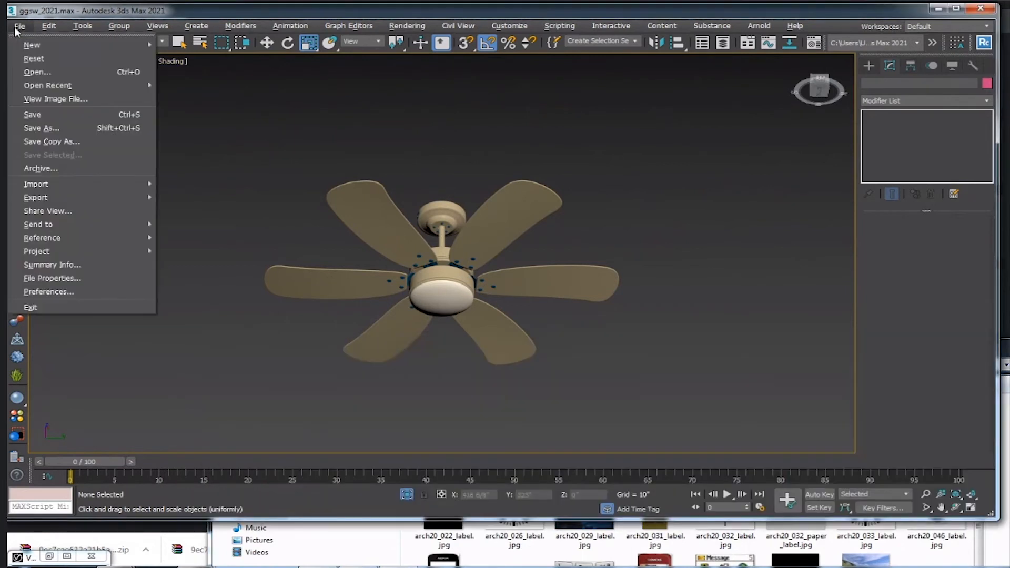
mouse_move(69, 243)
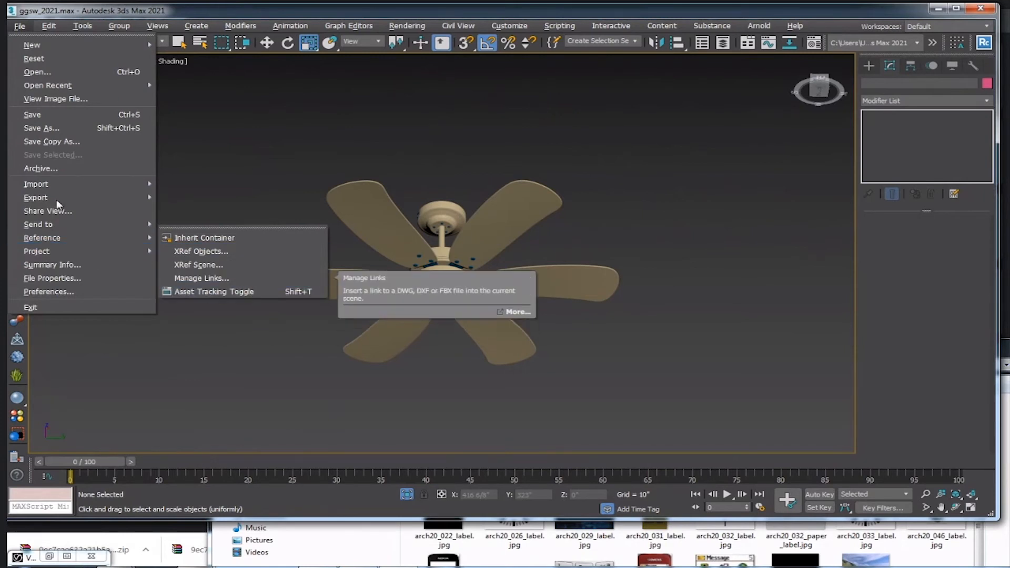
mouse_move(57, 237)
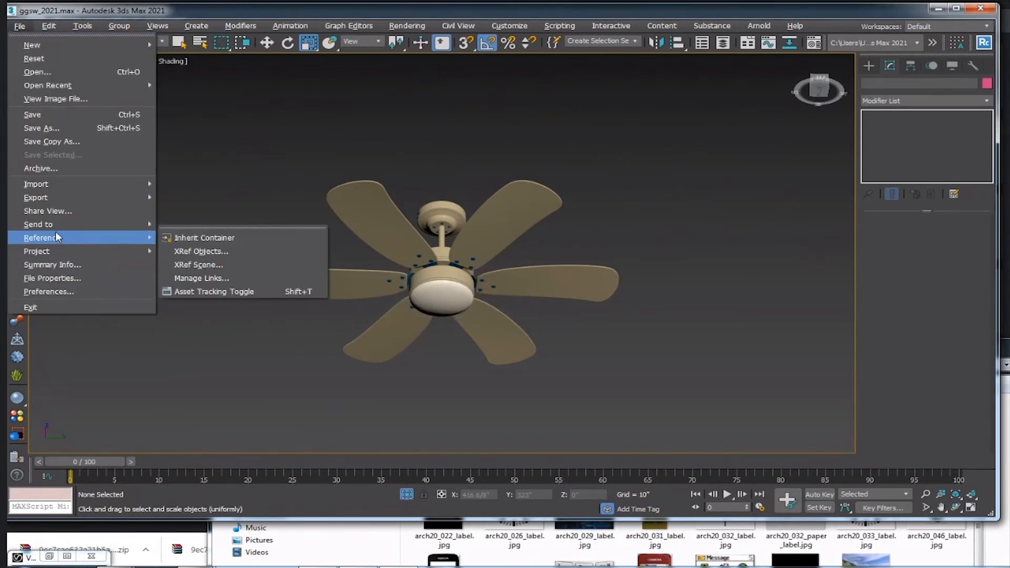
left_click(228, 293)
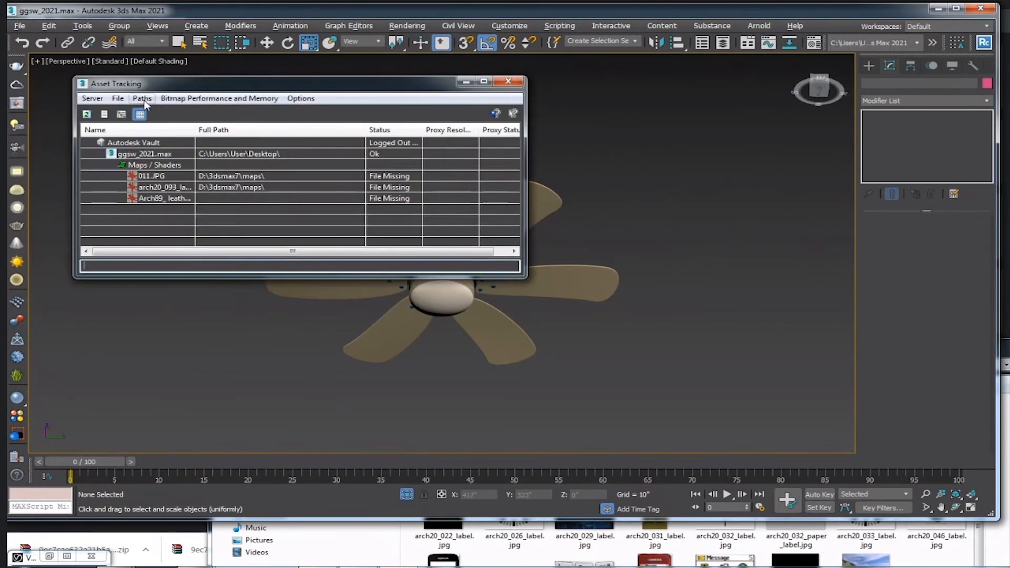
left_click(142, 98)
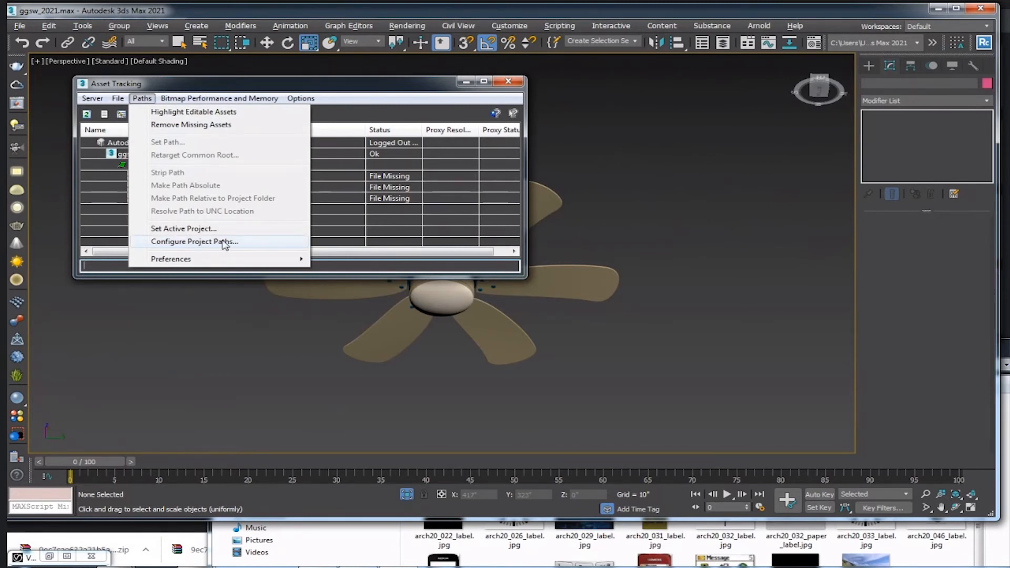
left_click(406, 98)
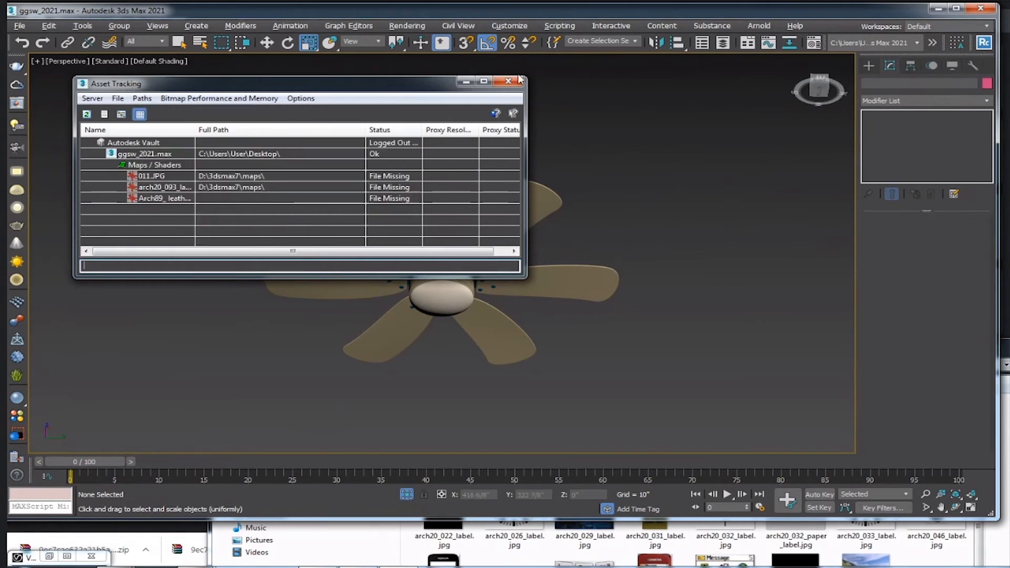
left_click(508, 80)
- Reopen Asset Tracking and bring up the External Files list of the project path configuration
left_click(25, 29)
mouse_move(58, 237)
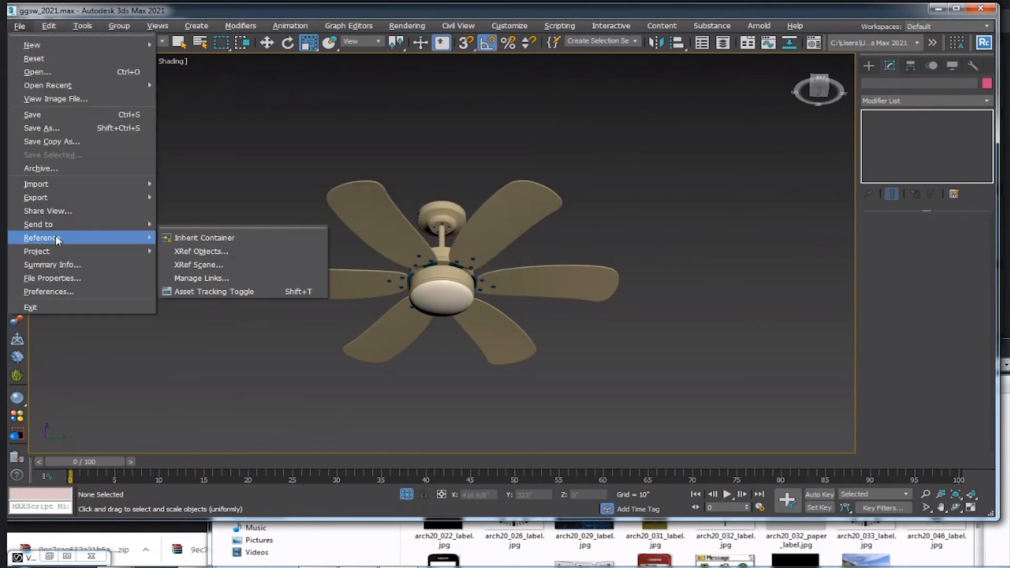
left_click(235, 291)
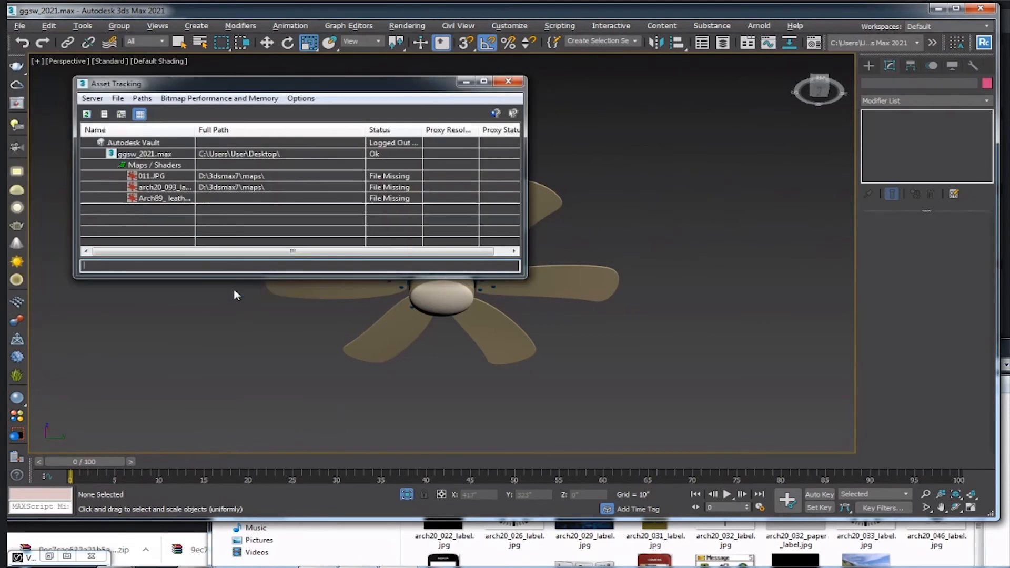
left_click(143, 99)
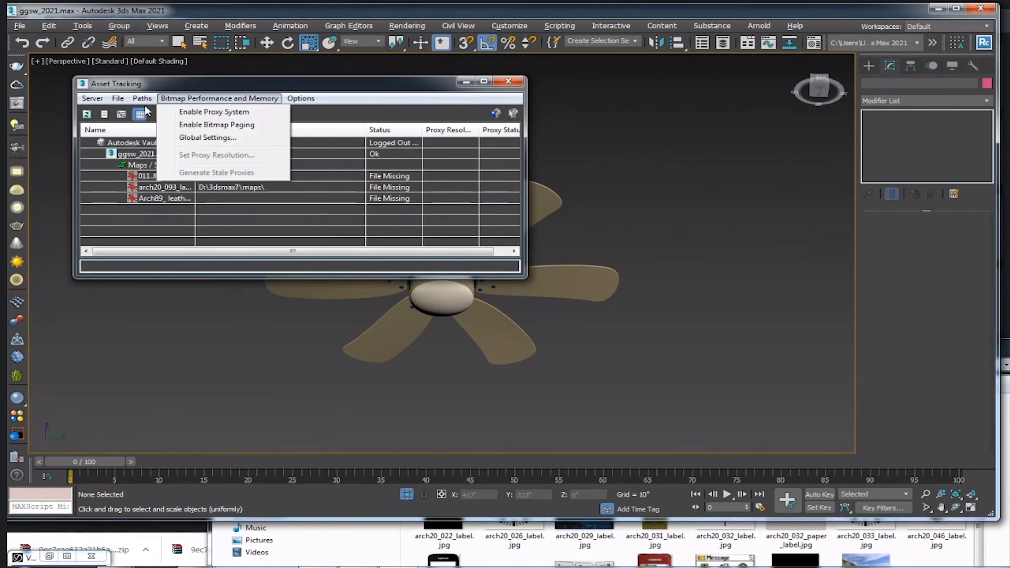
left_click(187, 242)
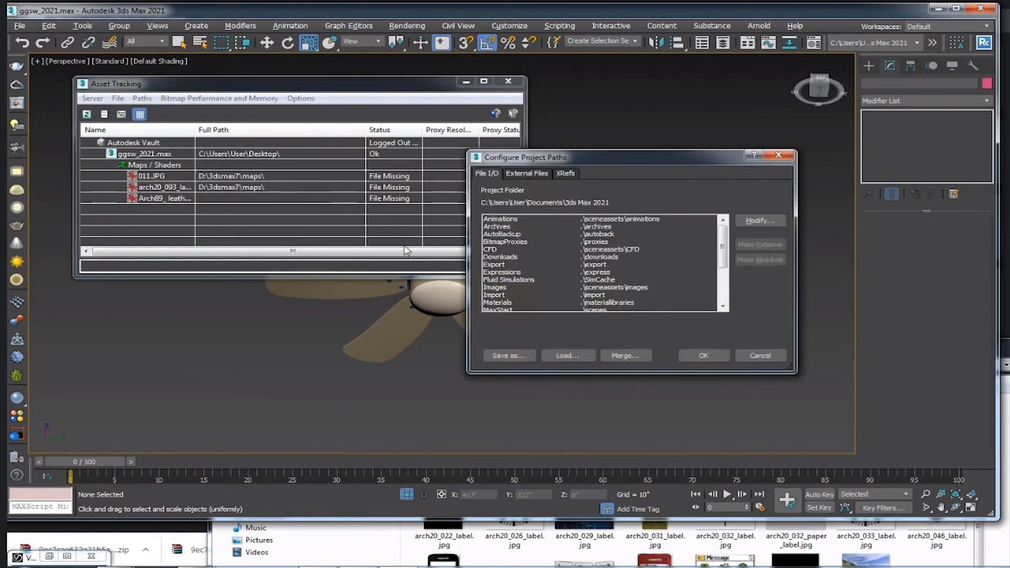
left_click(527, 174)
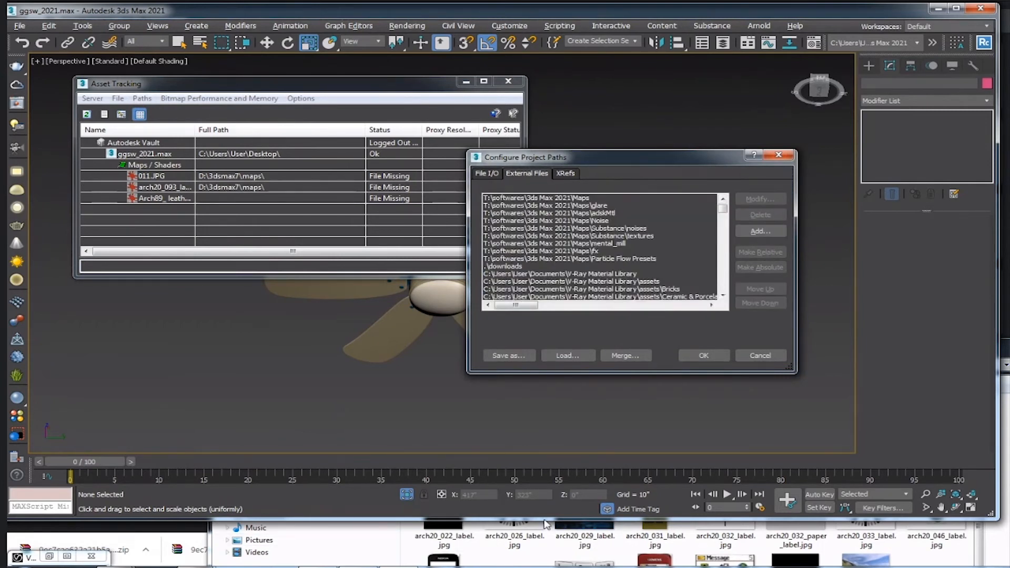
- Start adding a new external files path and copy the address of the Desk_Stuff maps folder from Windows Explorer
left_click(760, 231)
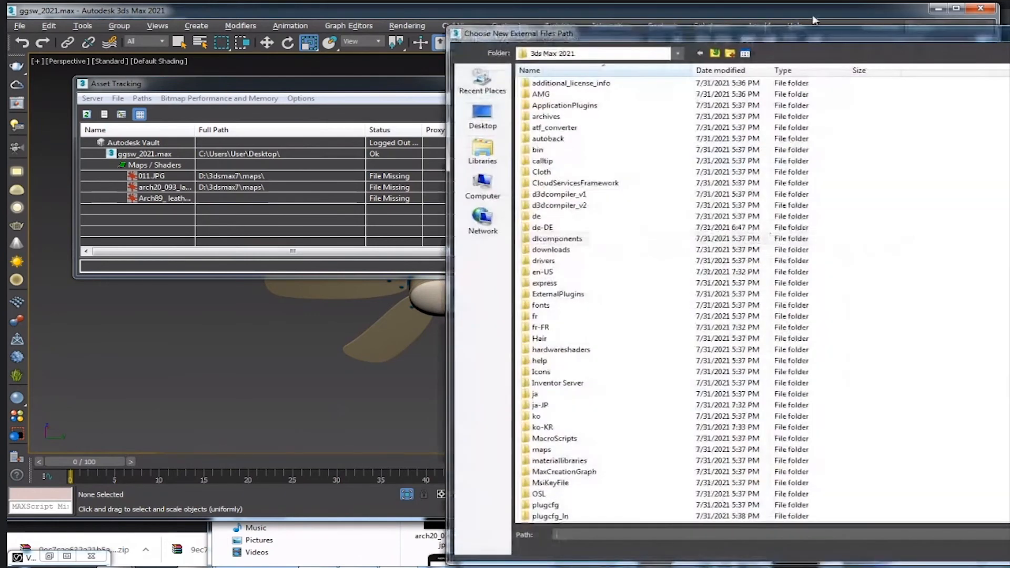
left_click_drag(840, 36, 320, 16)
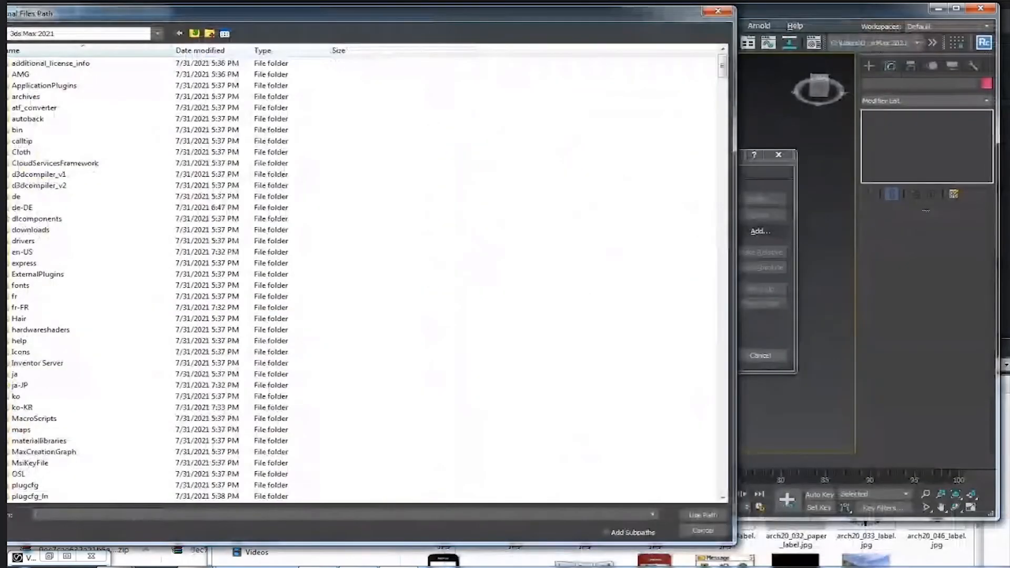
left_click(610, 547)
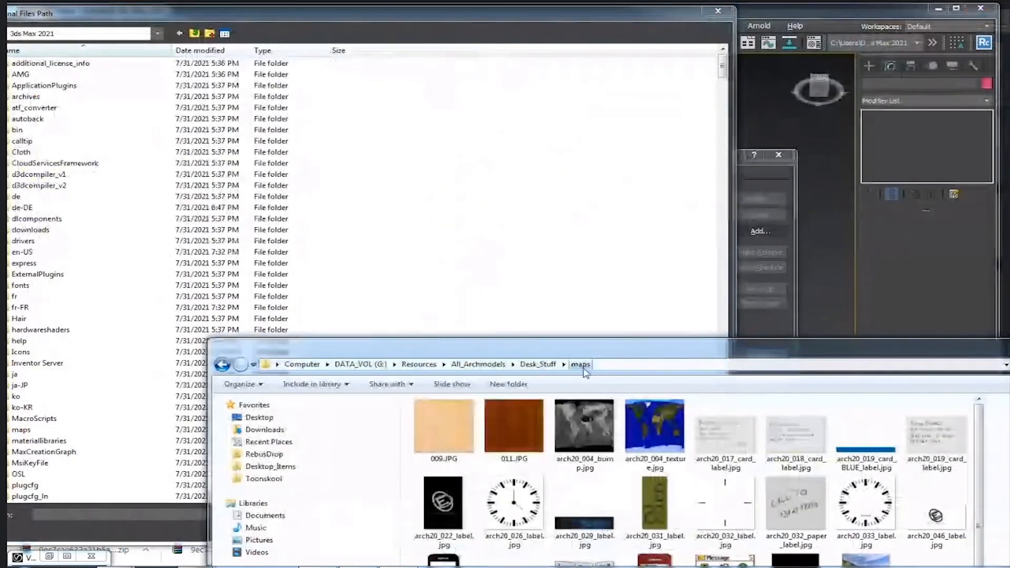
left_click(599, 364)
left_click(413, 21)
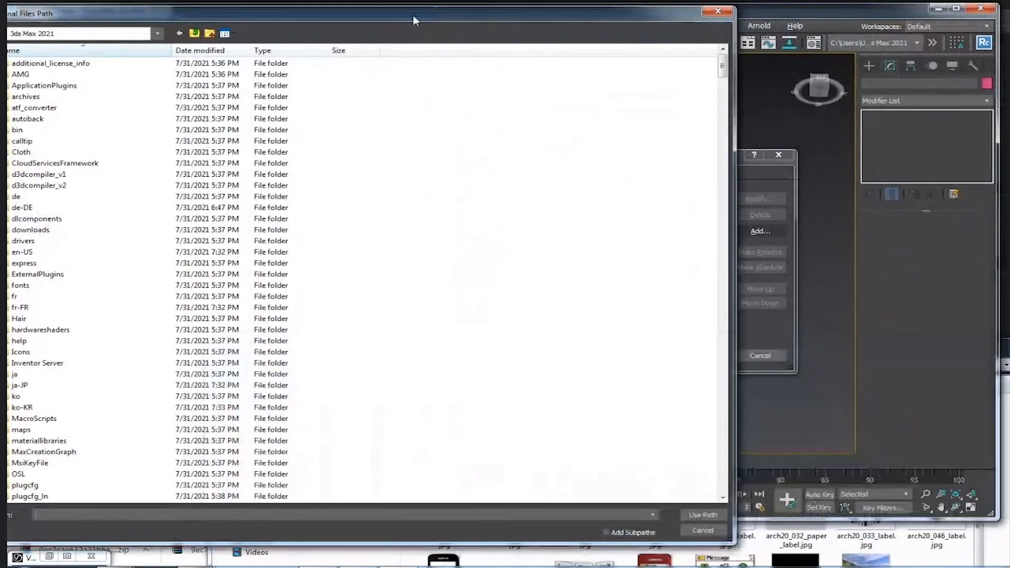
- Add G:\Resources\All_Archmodels\Desk_Stuff\maps with subpaths included as an external files path and accept the project path configuration
left_click_drag(414, 21, 654, 32)
left_click(653, 528)
type("G:\\Resources\\All_Archmodels\\Desk_Stuff\\maps")
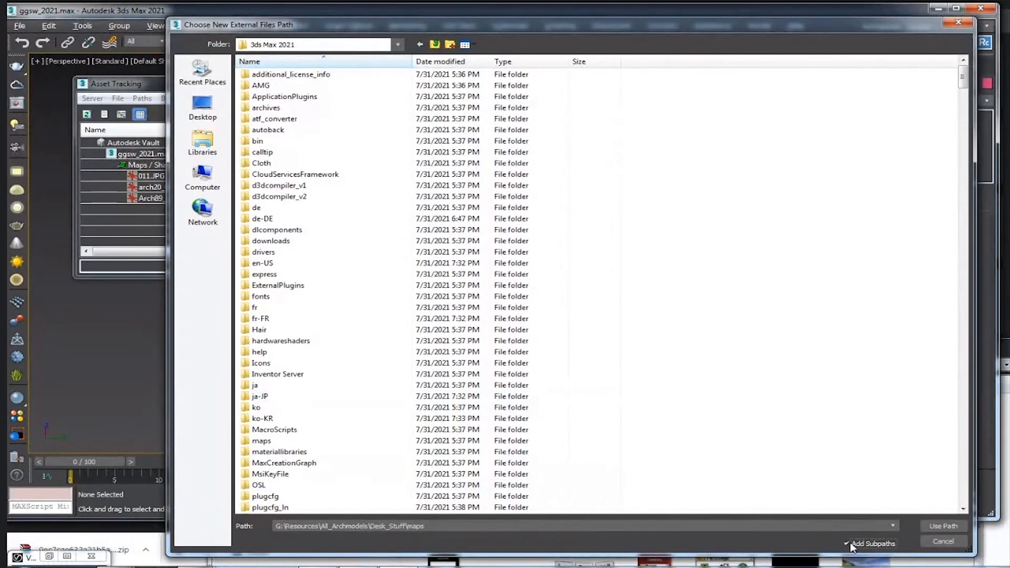
left_click(946, 525)
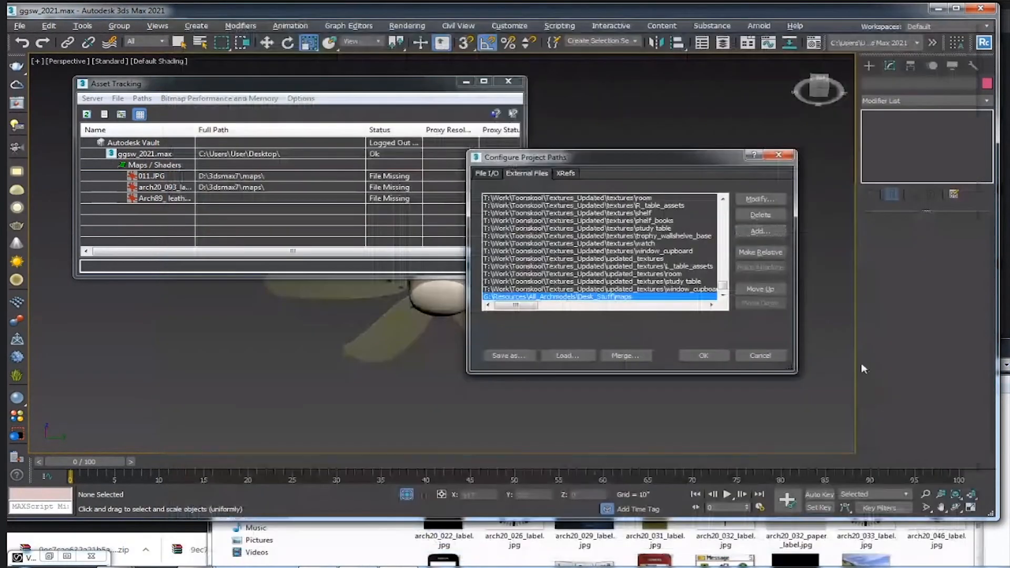
left_click(704, 355)
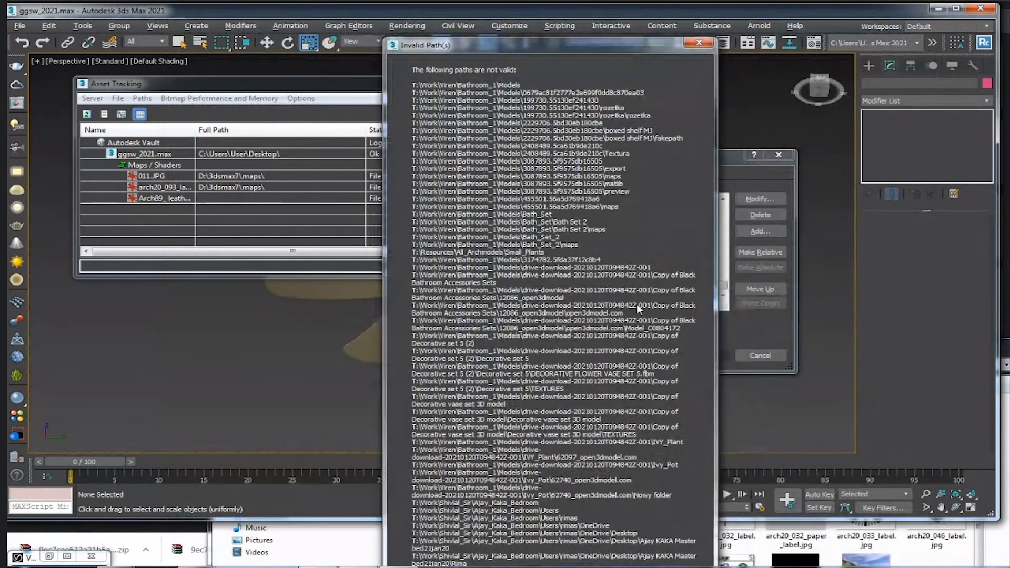
- Dismiss the list of invalid paths and minimize the Asset Tracking window
key("Return")
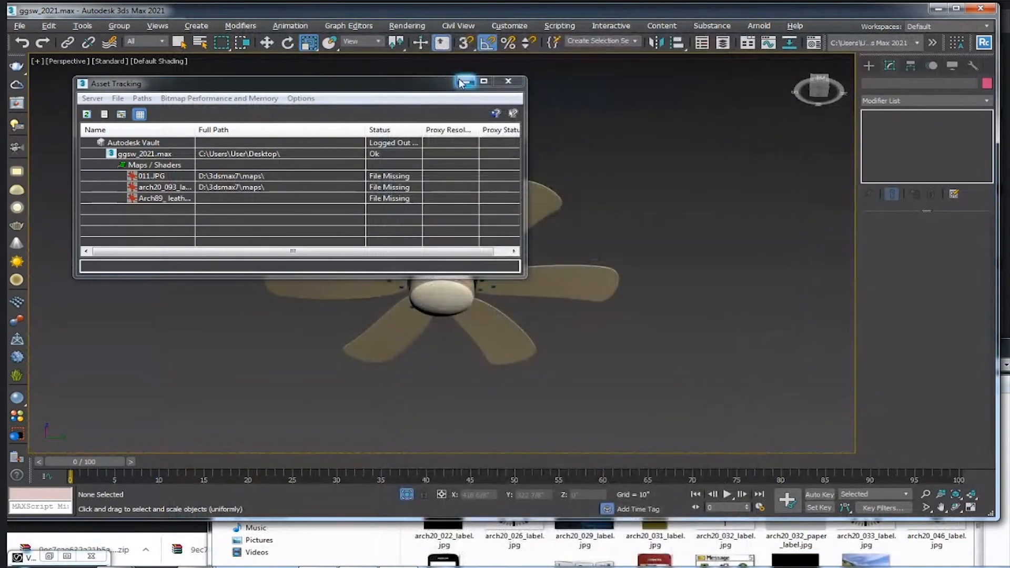
left_click(465, 81)
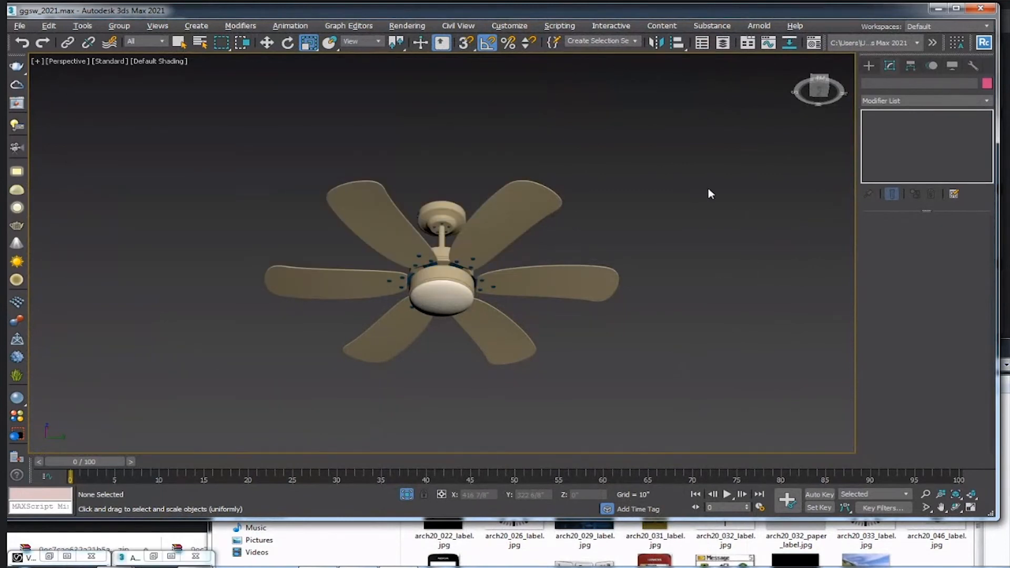
- Pick the ceiling fan's wood material into the unused 15 - Default slot of the Material Editor and open its diffuse bitmap
key("m")
left_click(739, 164)
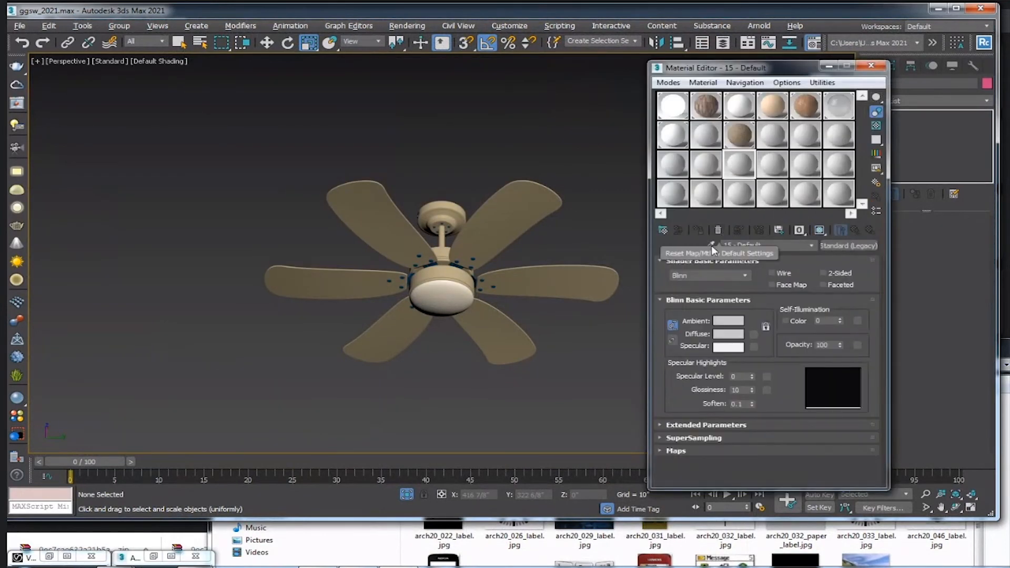
left_click(536, 207)
left_click(710, 245)
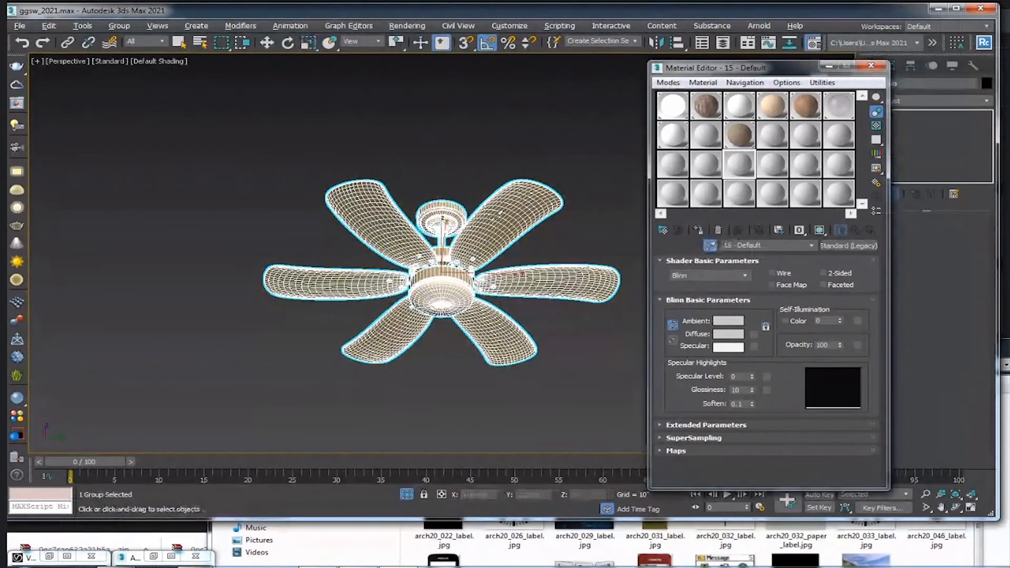
left_click(497, 216)
left_click(755, 274)
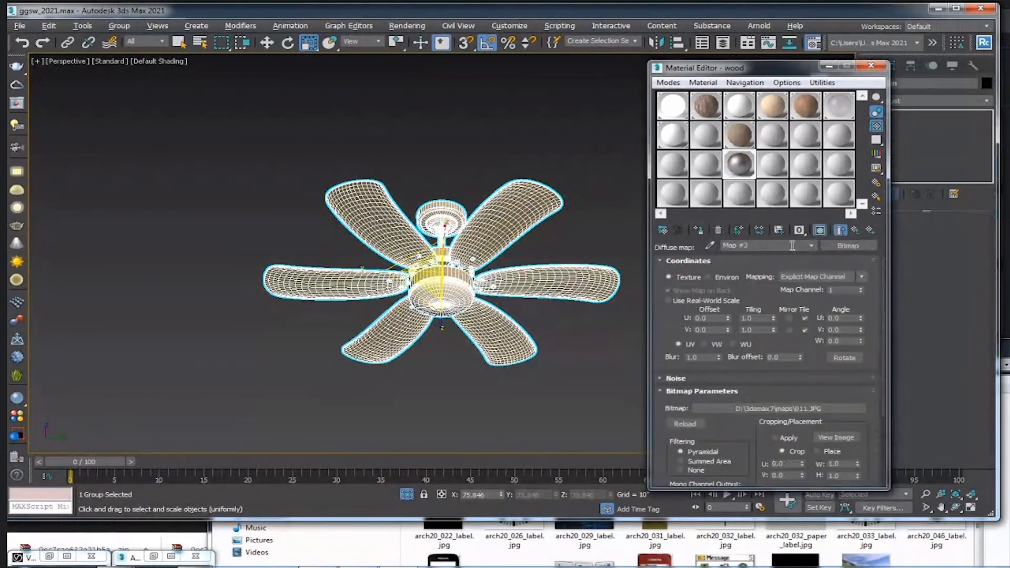
left_click(799, 230)
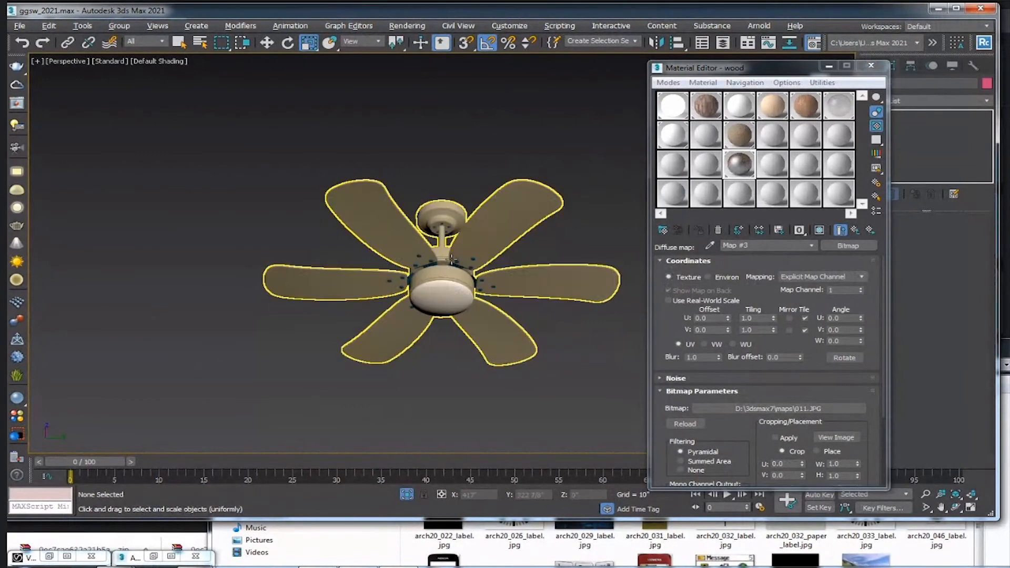
- View the source image 011.JPG of the wood material's diffuse map and close the image window
left_click(847, 435)
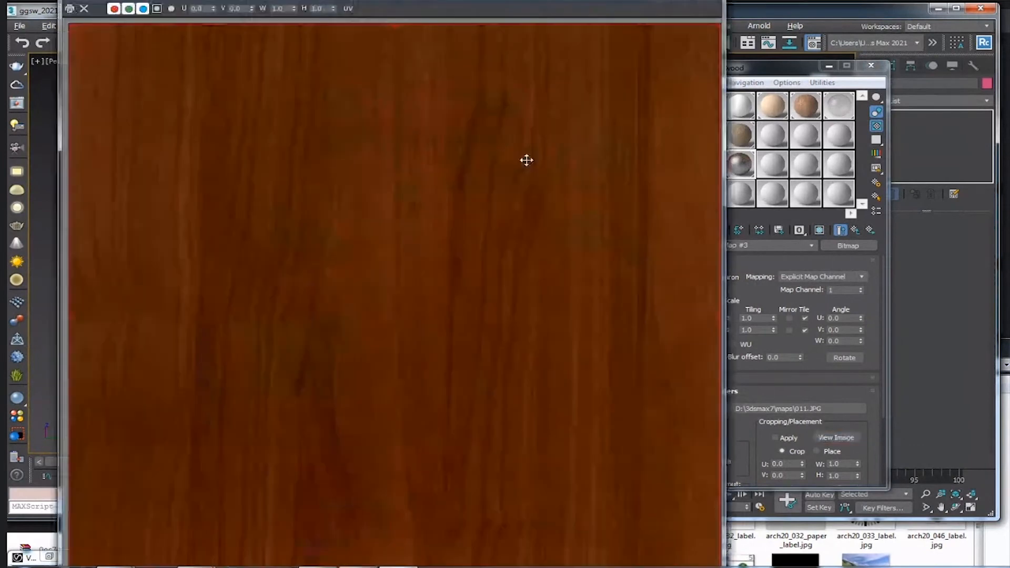
left_click(770, 207)
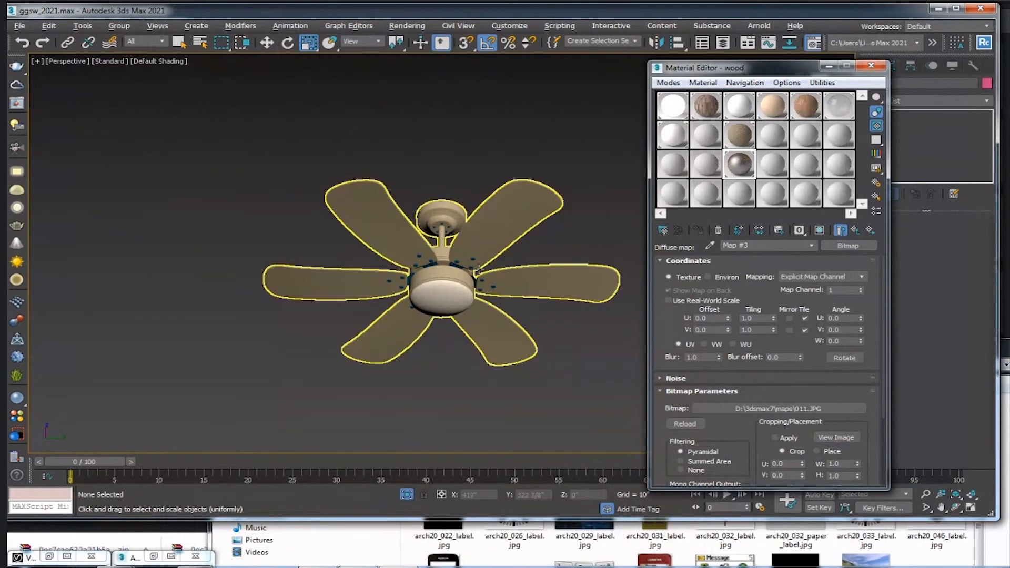
left_click(854, 230)
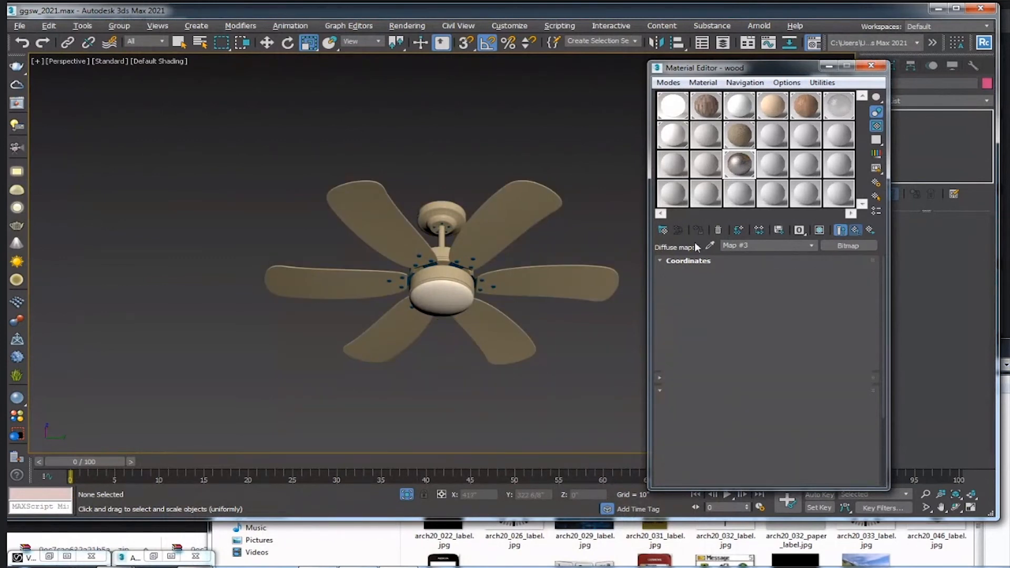
left_click(755, 274)
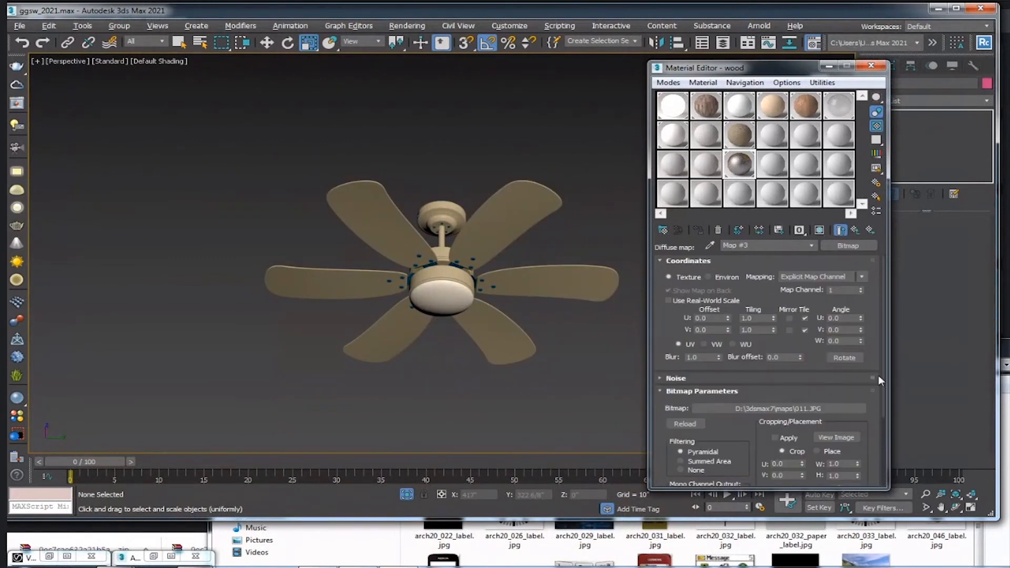
left_click(836, 438)
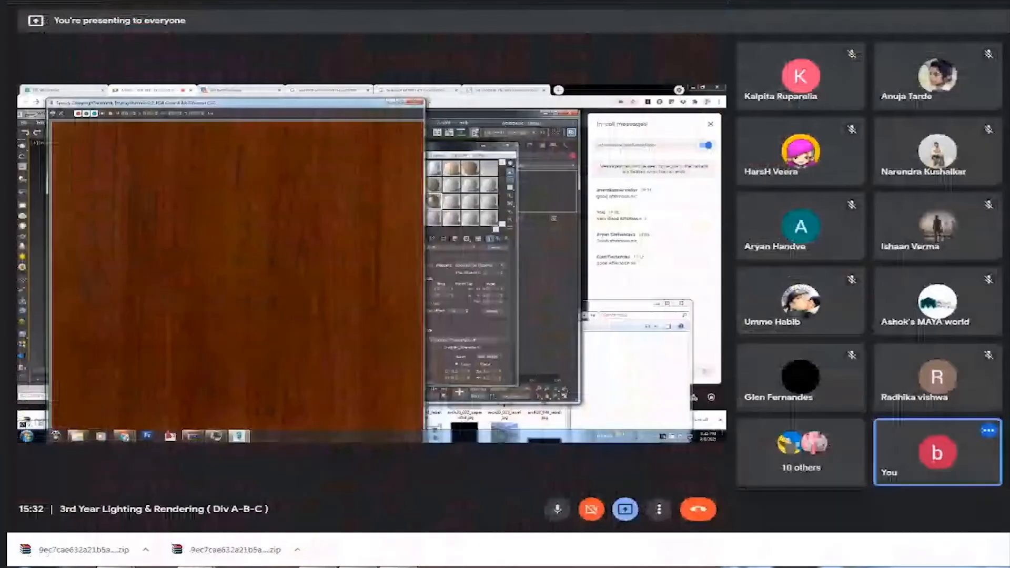
left_click(398, 567)
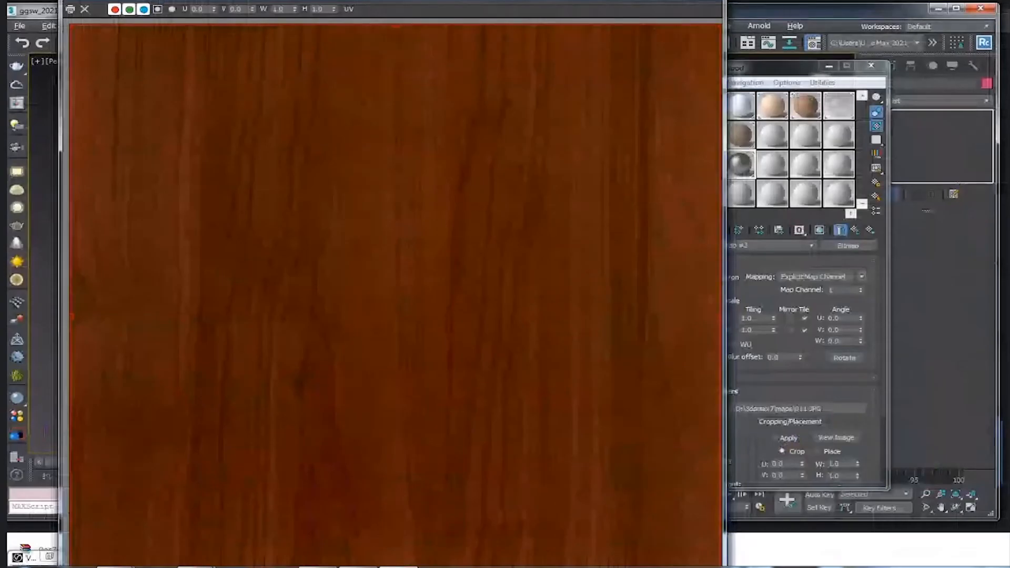
left_click(709, 0)
- Check the enlarged sample preview of the wood material and return to its basic parameters
double_click(732, 164)
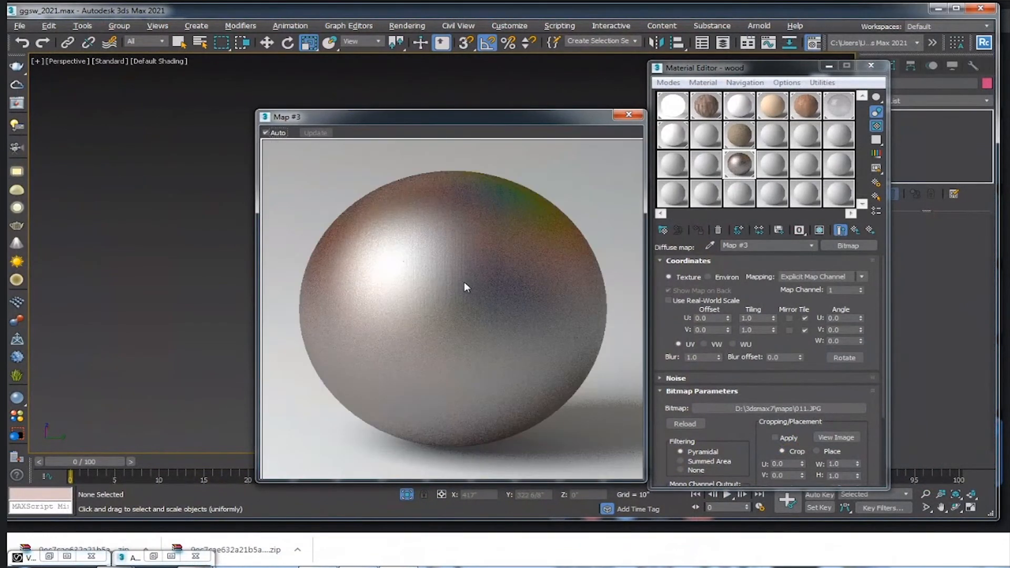
left_click(641, 117)
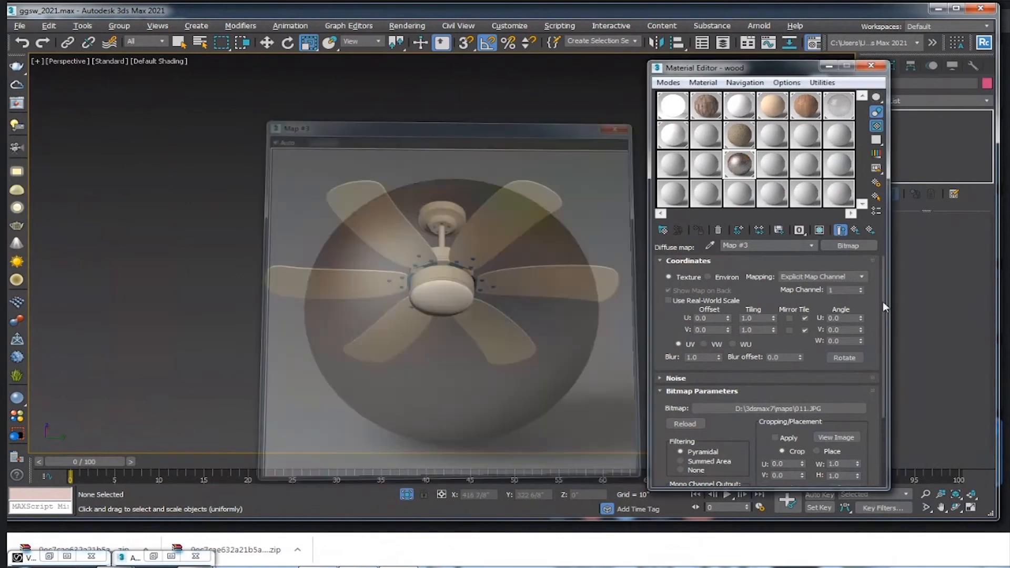
left_click(855, 230)
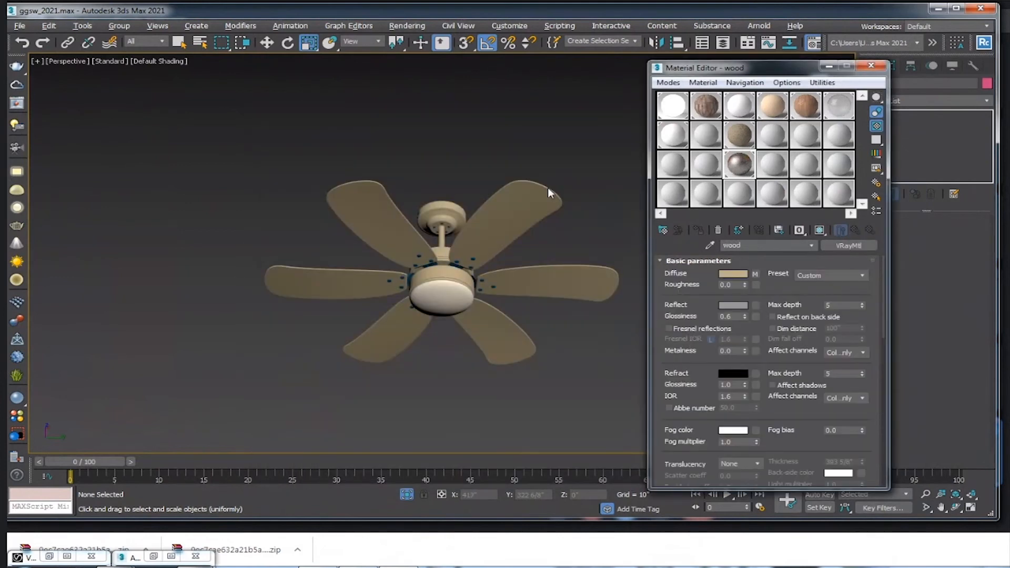
- Minimize the Material Editor, end the isolation of the ceiling fan and inspect the furnished office around it
scroll(496, 302, "down", 2)
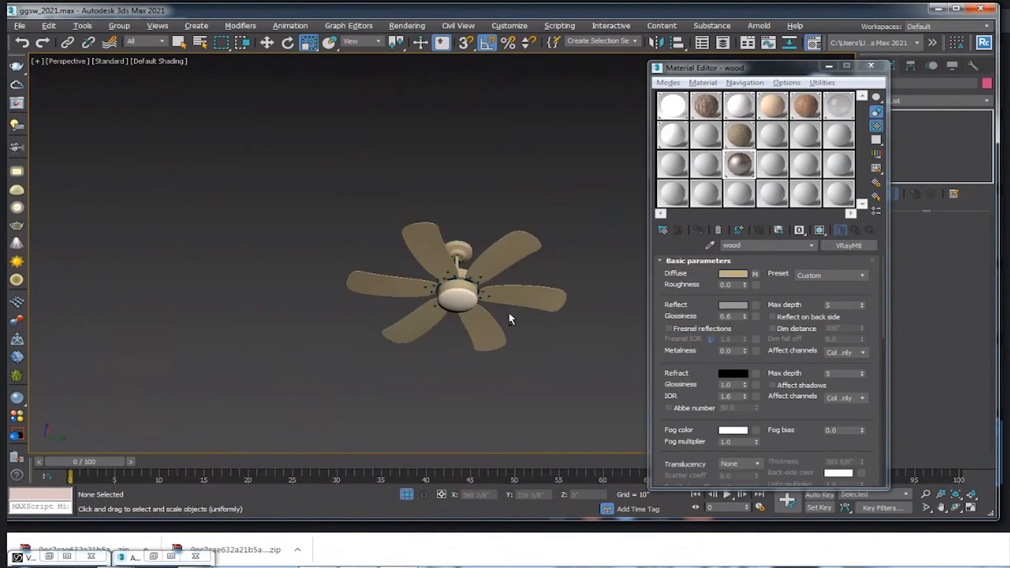
scroll(499, 310, "up", 5)
scroll(397, 275, "down", 3)
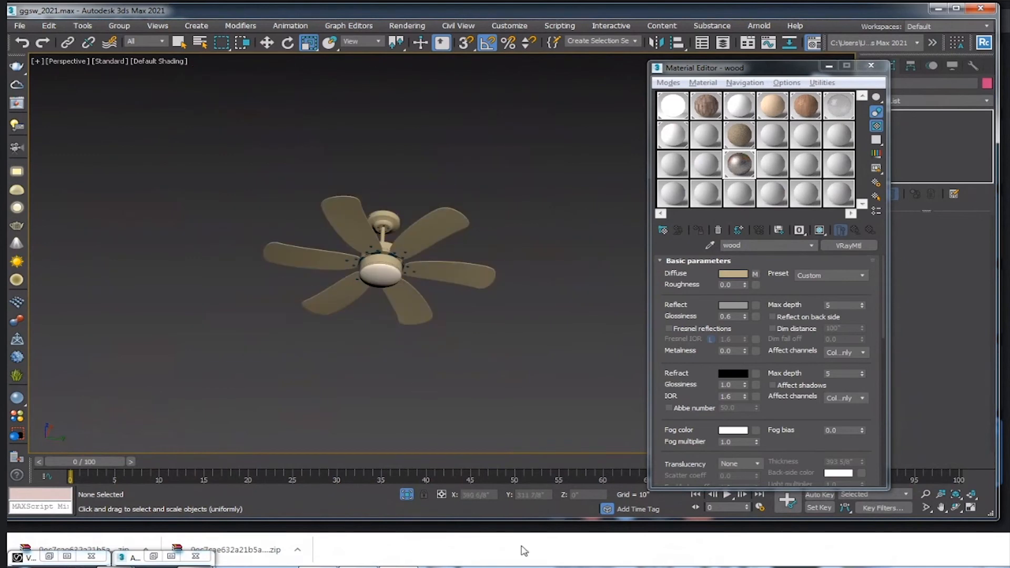
left_click(830, 67)
scroll(463, 263, "down", 3)
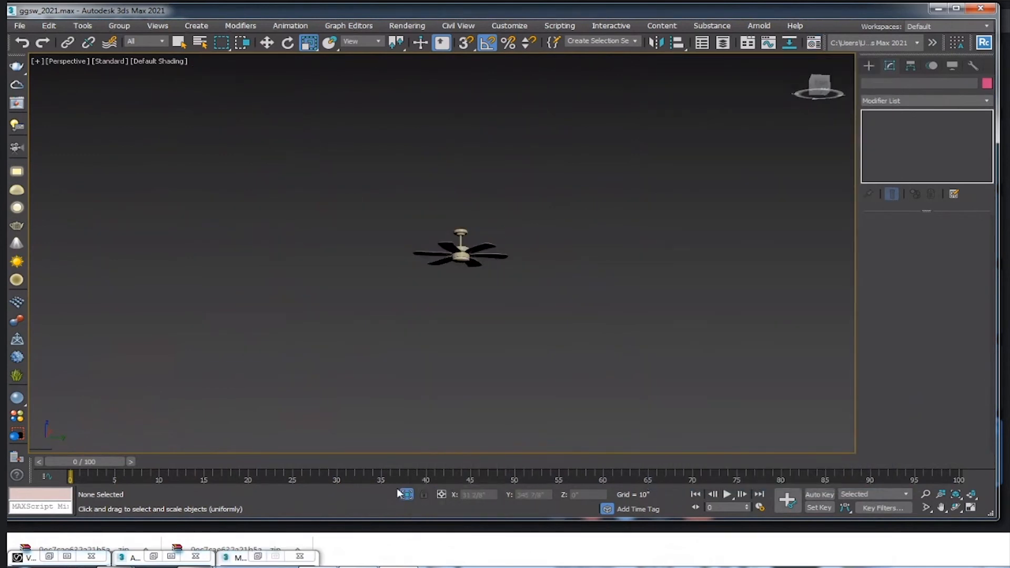
scroll(517, 272, "up", 10)
scroll(517, 272, "down", 6)
scroll(471, 227, "up", 6)
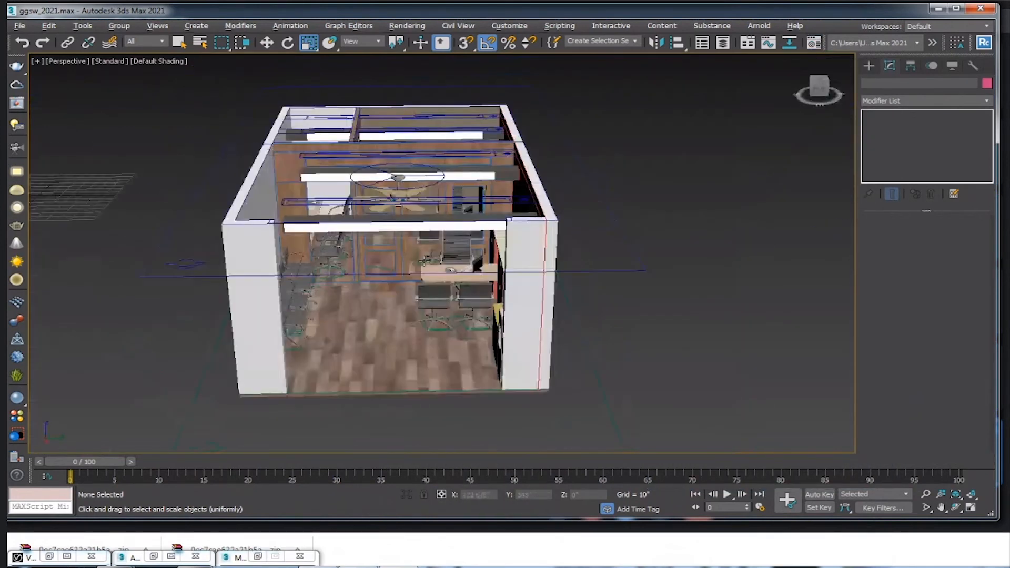
scroll(471, 228, "down", 6)
scroll(332, 230, "up", 5)
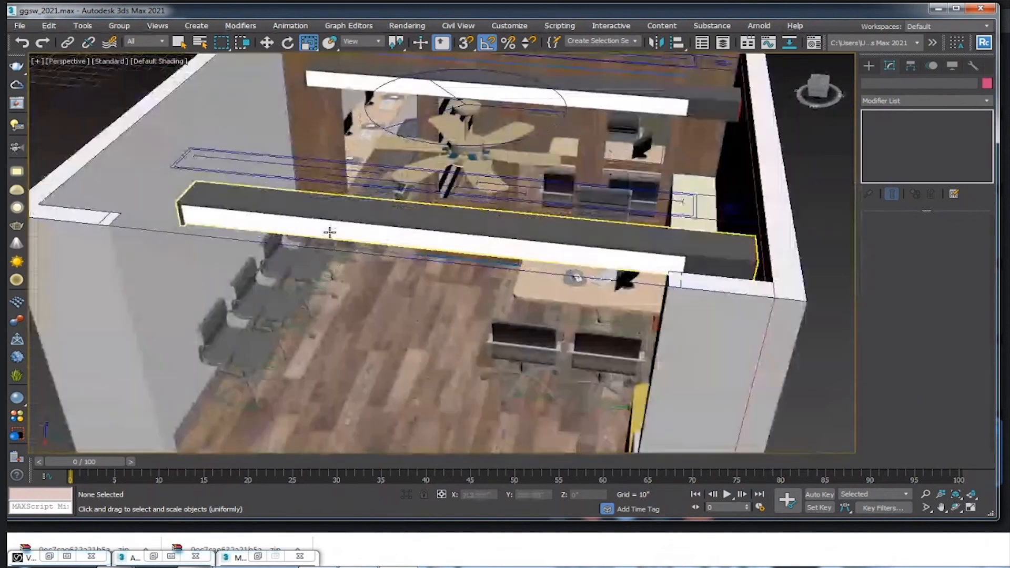
scroll(404, 230, "down", 2)
scroll(405, 230, "up", 5)
middle_click_drag(386, 247, 282, 271, "alt")
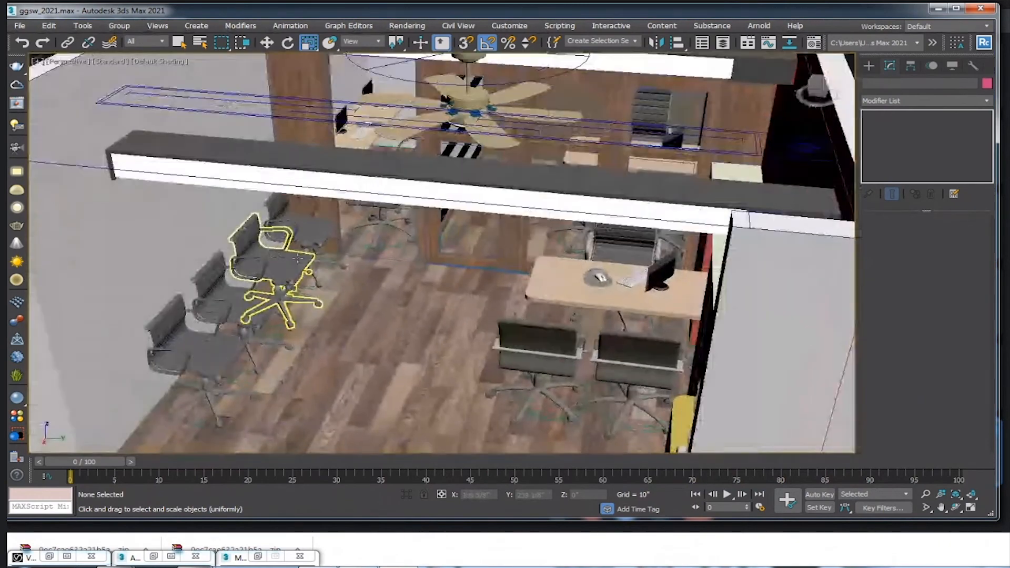
middle_click_drag(368, 271, 533, 290, "alt")
- Switch to the maps window in Windows Explorer, go up to All_Archmodels and open the Office_Tables folder
left_click(161, 566)
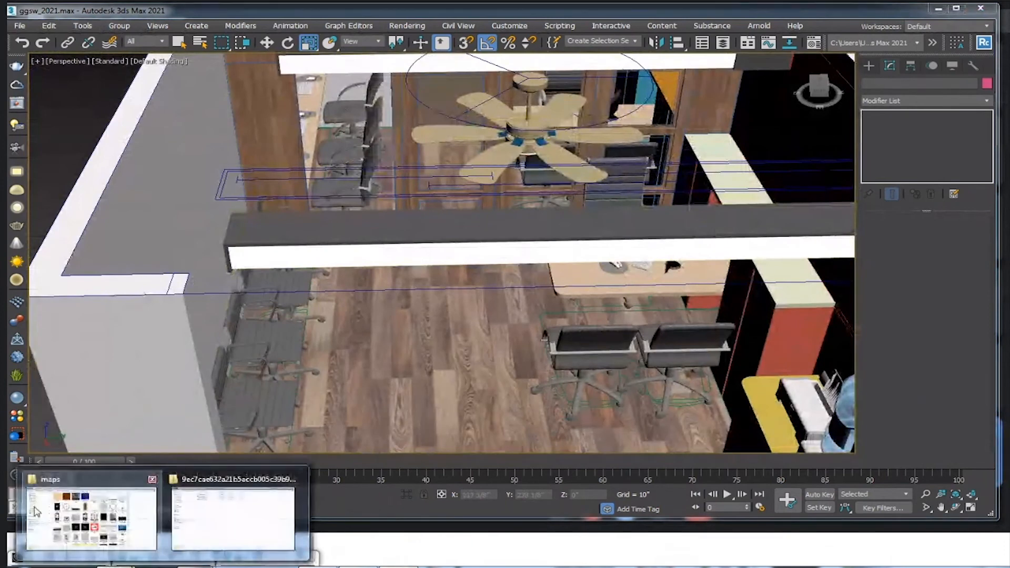
left_click(36, 511)
left_click_drag(613, 349, 593, 245)
left_click(463, 261)
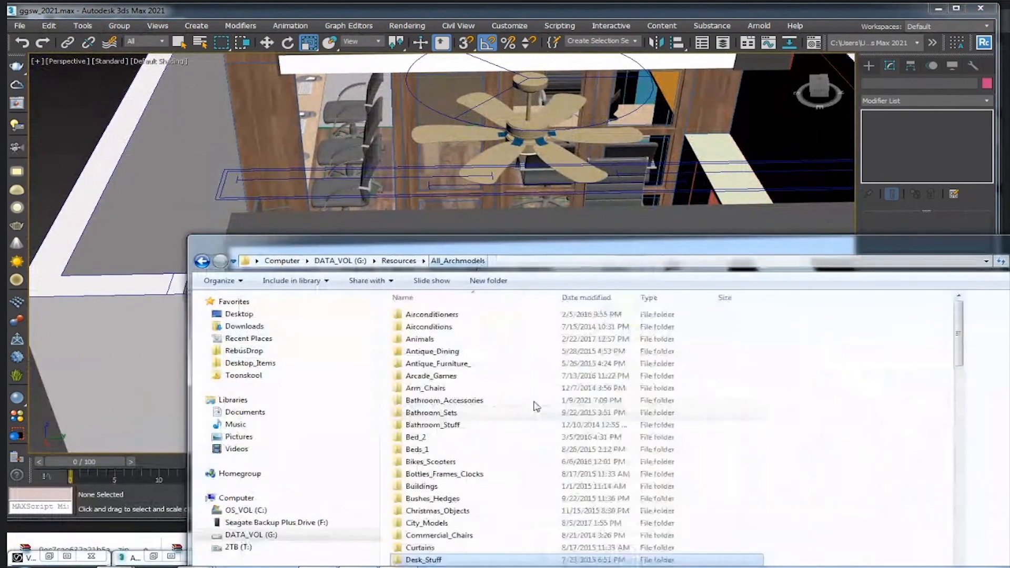
left_click(507, 389)
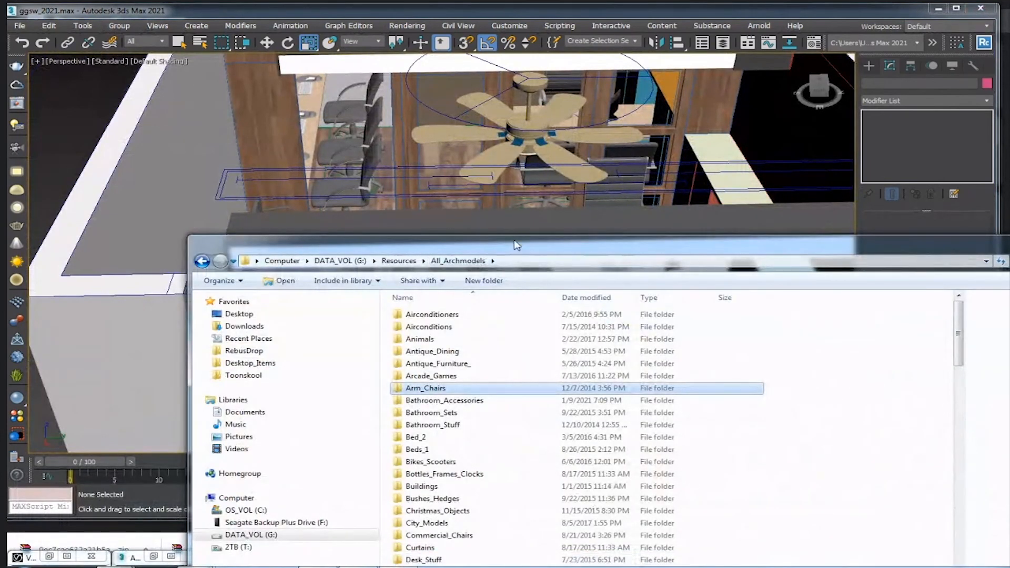
left_click_drag(517, 245, 558, 112)
left_click(485, 266)
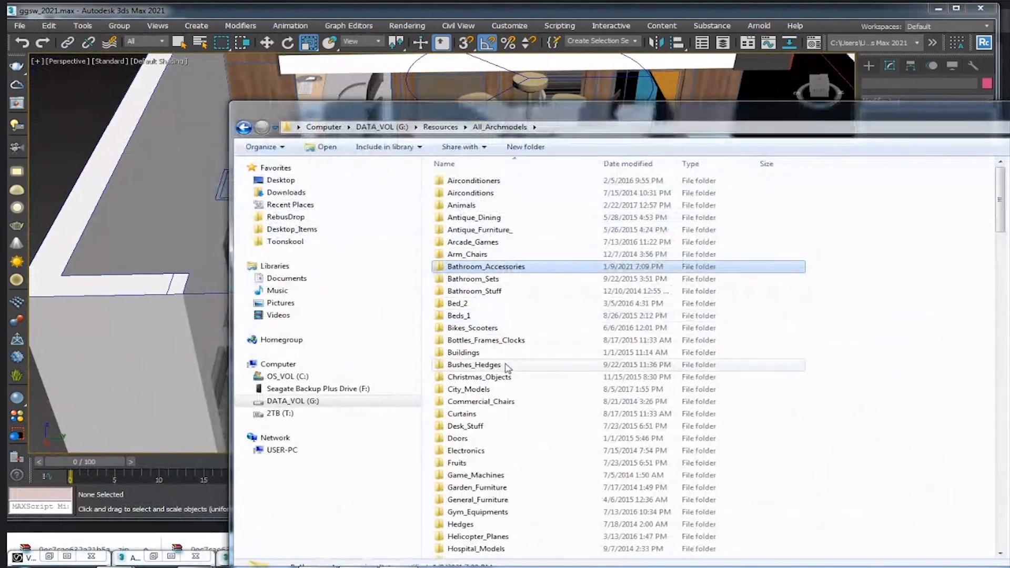
scroll(508, 367, "down", 7)
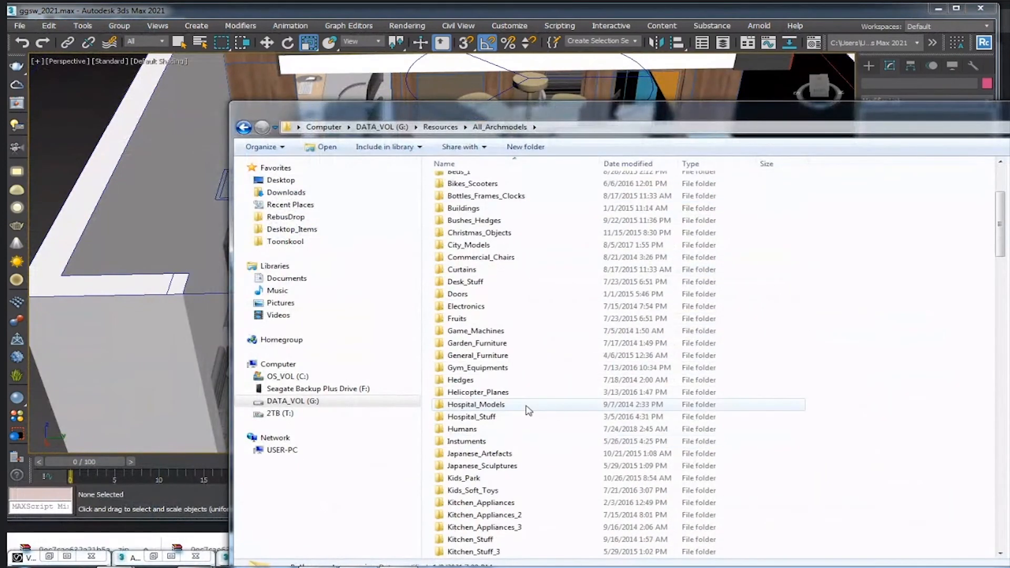
scroll(528, 410, "down", 5)
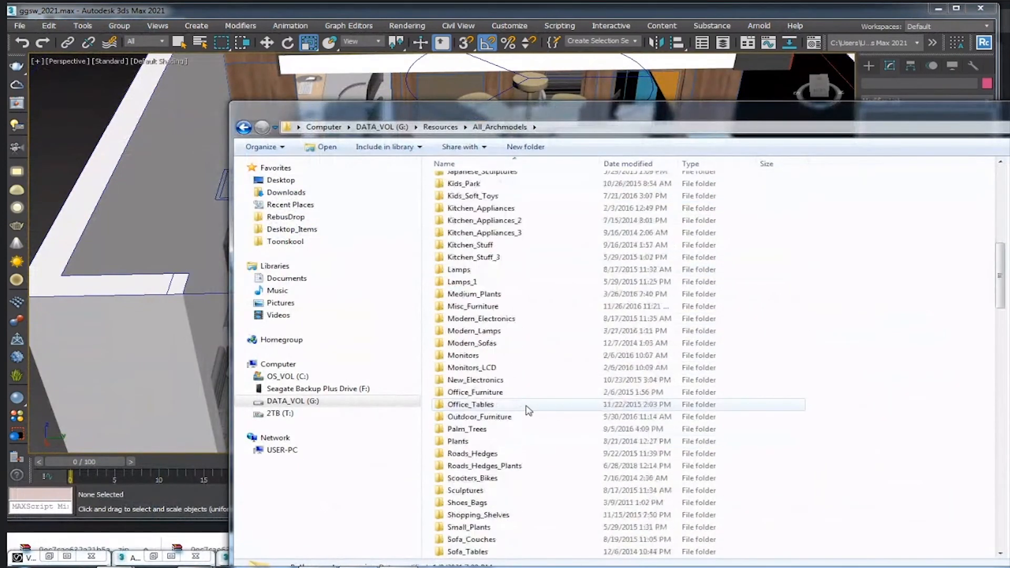
double_click(504, 405)
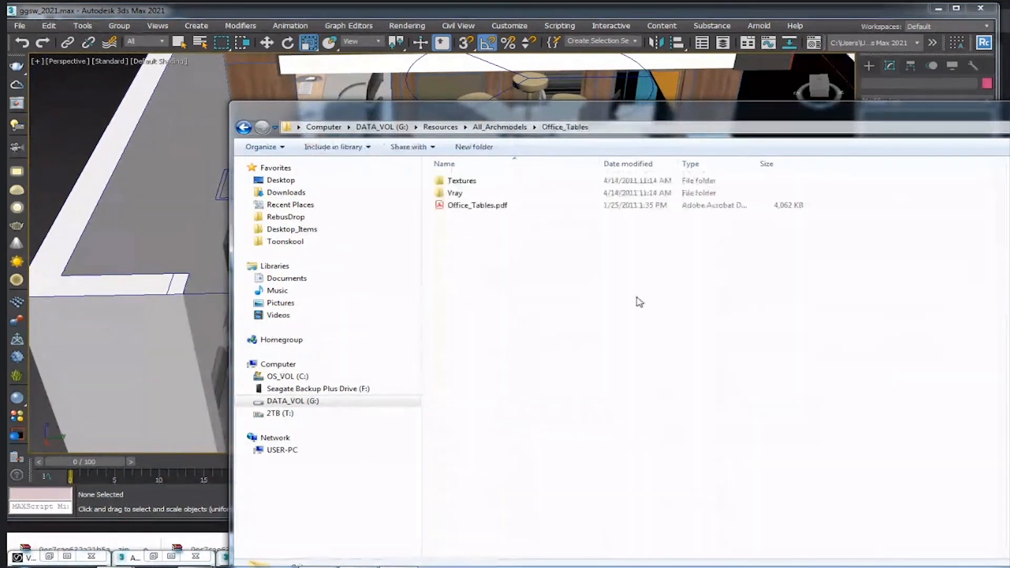
- Look through the furniture catalogue Office_Tables.pdf and close it
left_click(500, 205)
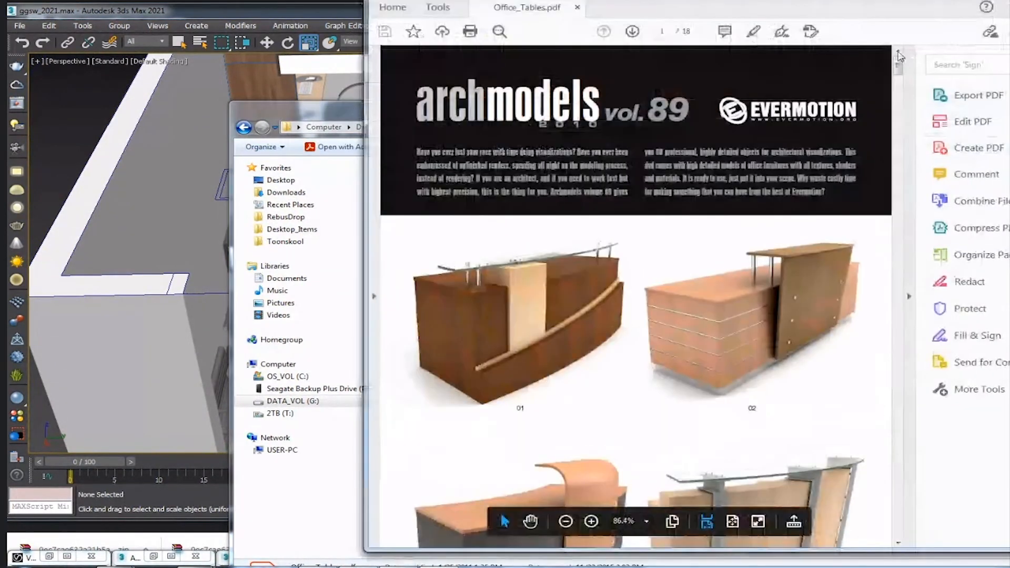
left_click_drag(898, 64, 898, 258)
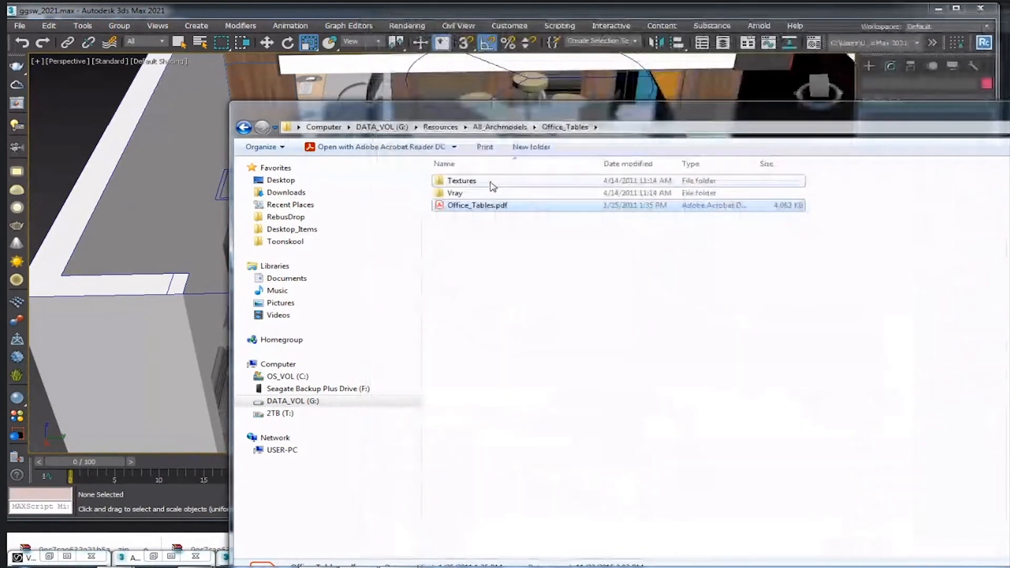
- Open the Textures folder inside Office_Tables and copy its address, G:\Resources\All_Archmodels\Office_Tables\Textures
double_click(445, 180)
left_click(689, 128)
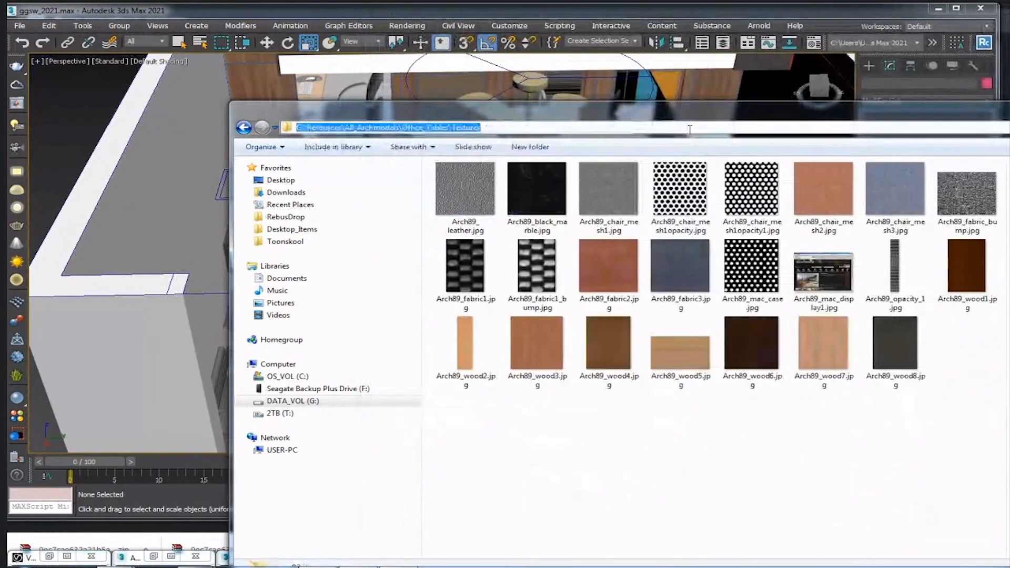
right_click(690, 130)
left_click(716, 168)
- Switch back to 3ds Max, restore the Material Editor and open Asset Tracking for the office scene
left_click(554, 13)
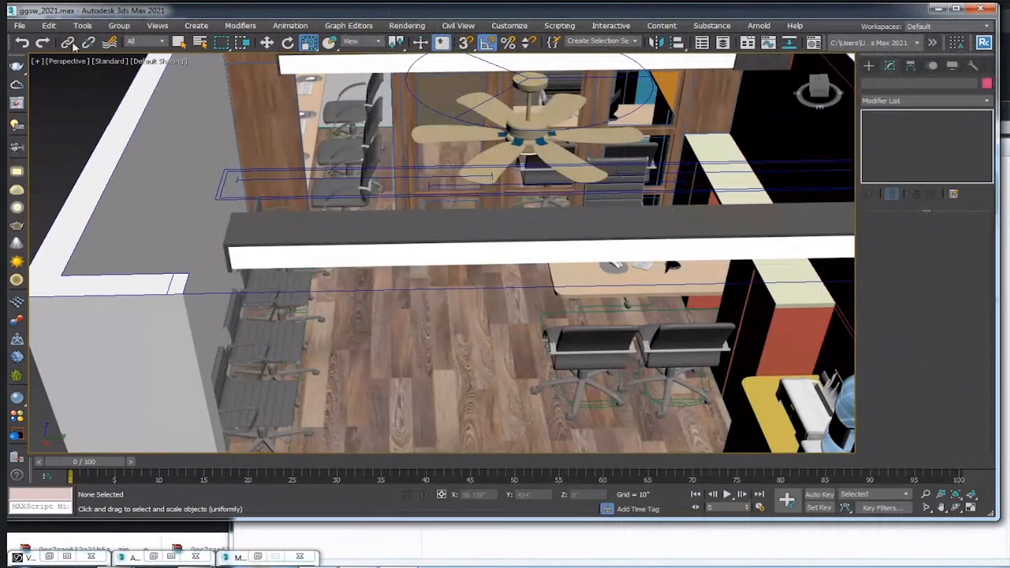
left_click(29, 25)
mouse_move(42, 235)
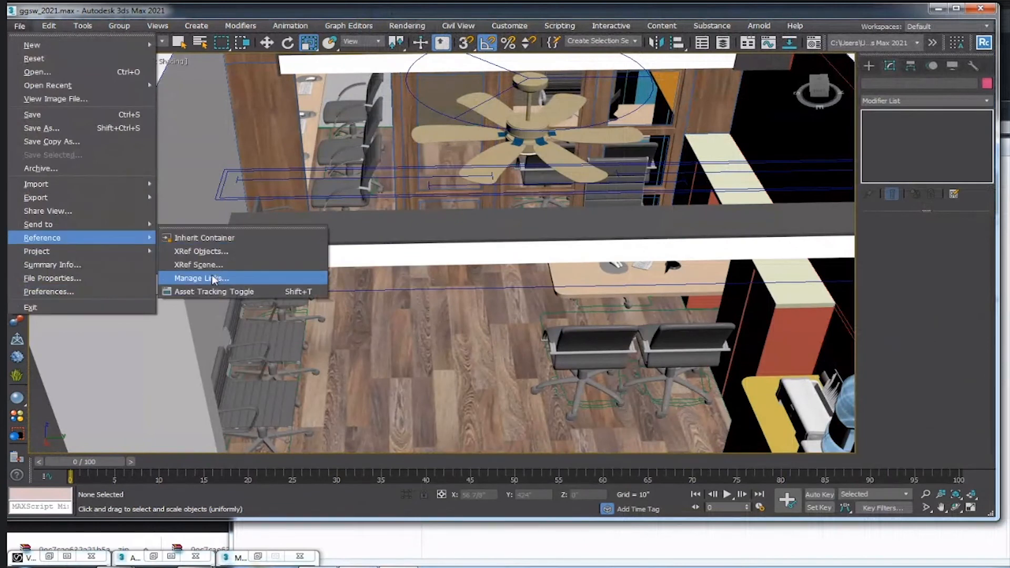
left_click(247, 278)
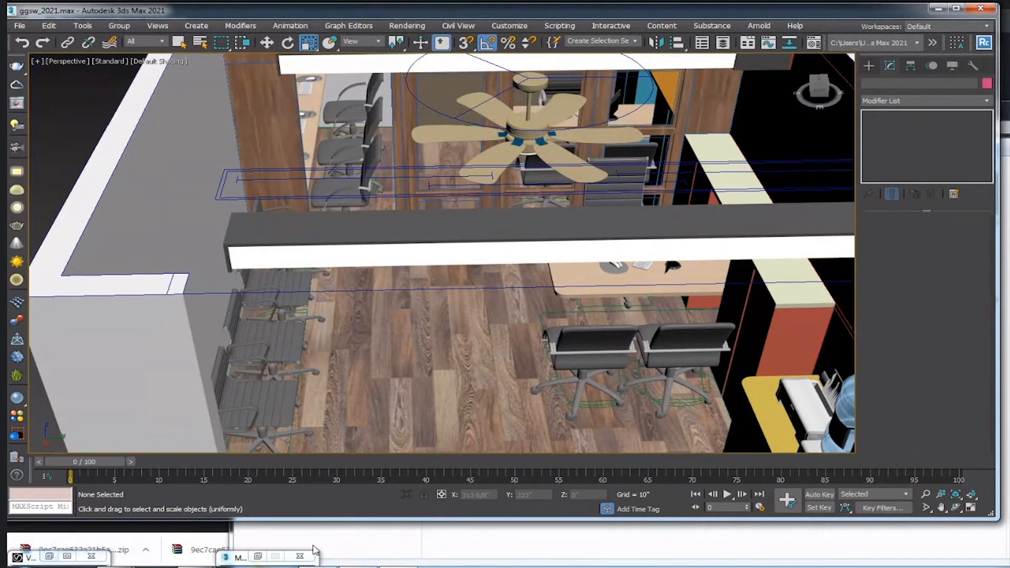
left_click(262, 557)
left_click(51, 557)
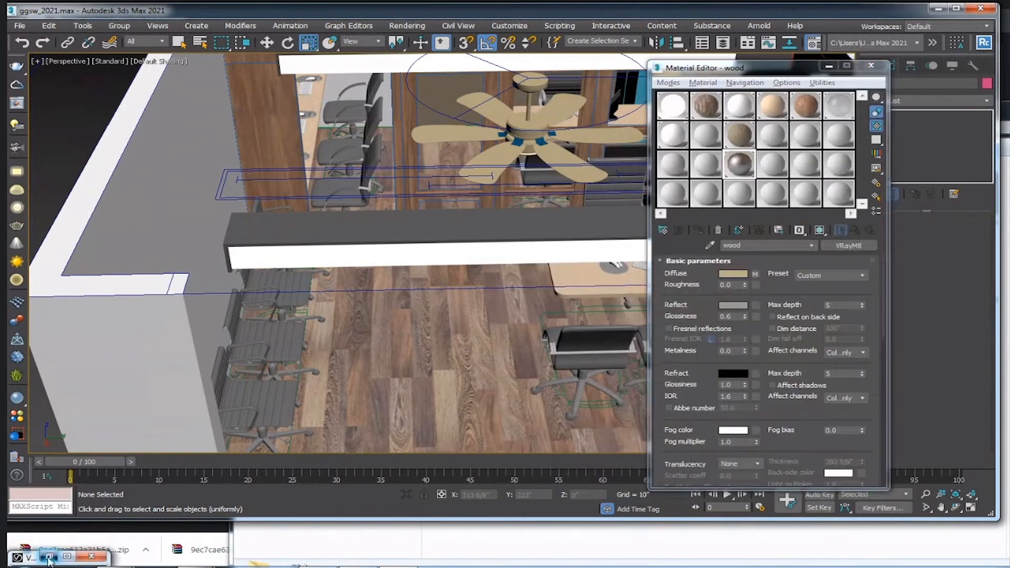
left_click(455, 55)
left_click(19, 25)
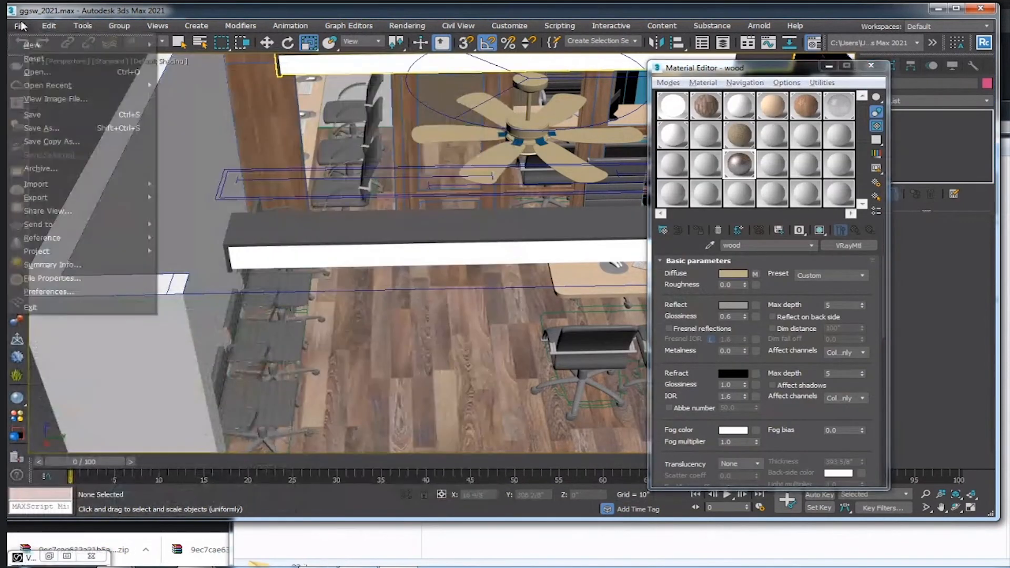
mouse_move(72, 239)
left_click(221, 292)
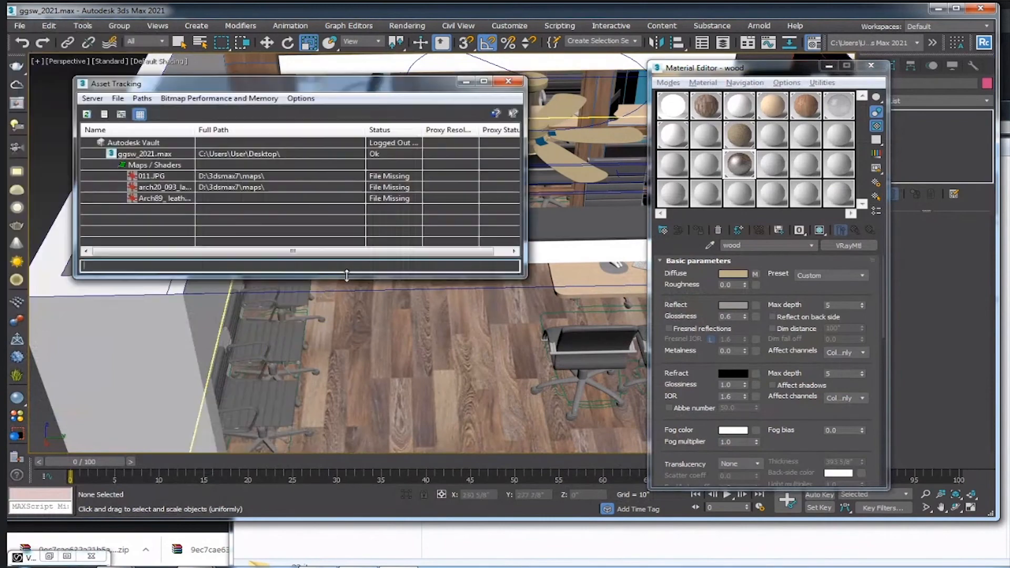
- Add G:\Resources\All_Archmodels\Office_Tables\Textures to the project's external file paths and accept the configuration
left_click(183, 100)
mouse_move(142, 99)
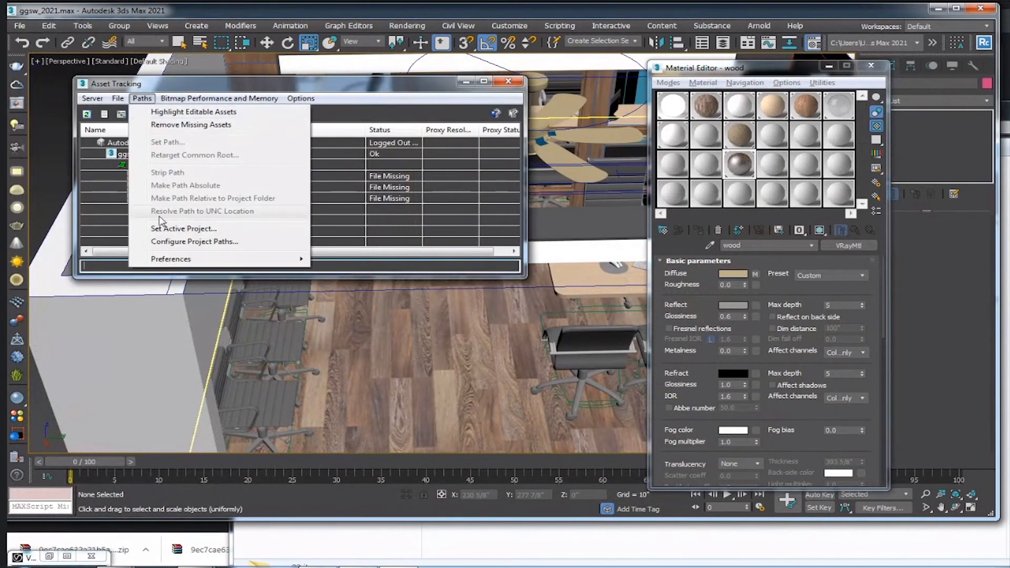
left_click(172, 242)
left_click(539, 173)
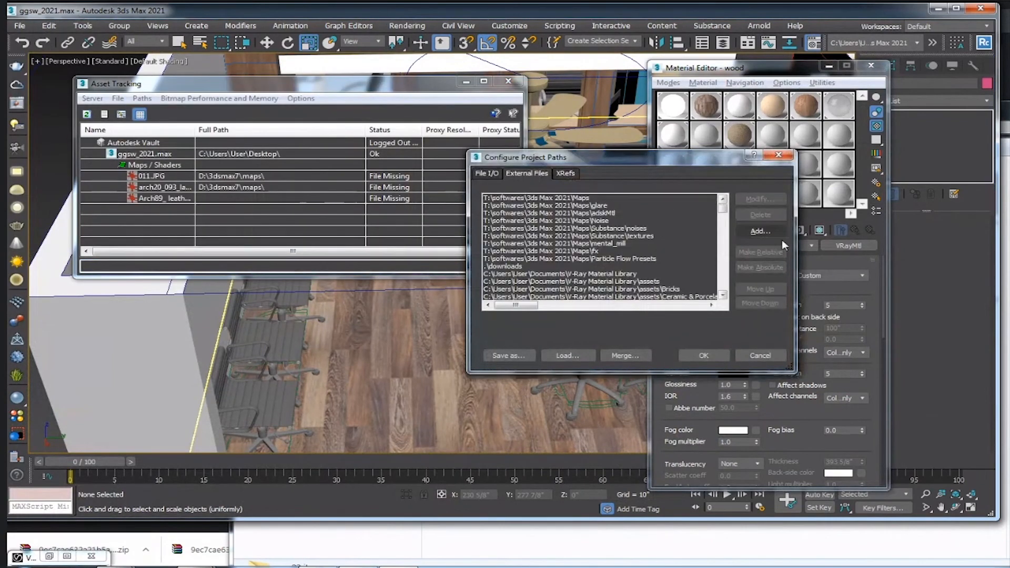
left_click(761, 231)
key("ctrl+v")
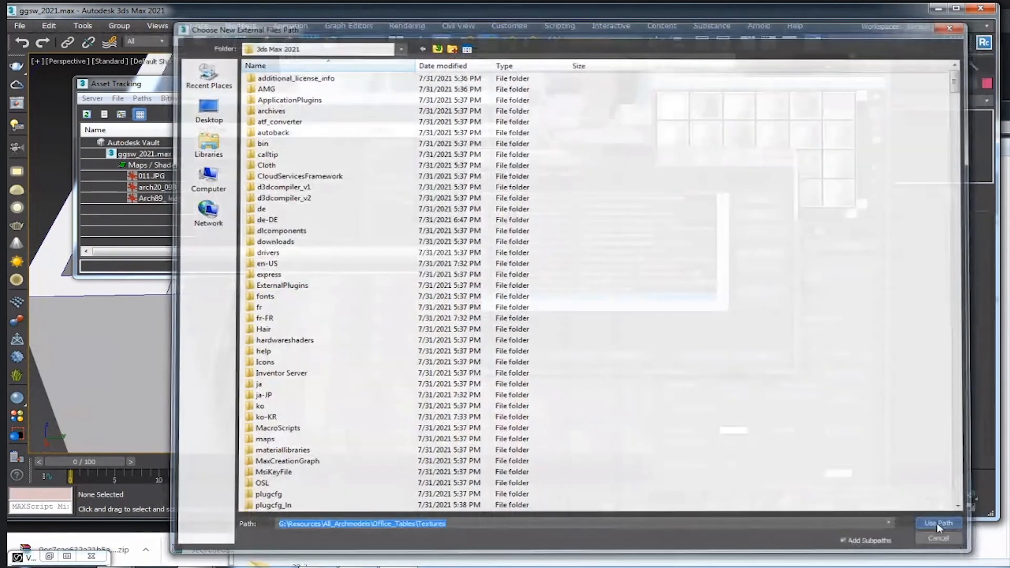
left_click(936, 523)
left_click(710, 349)
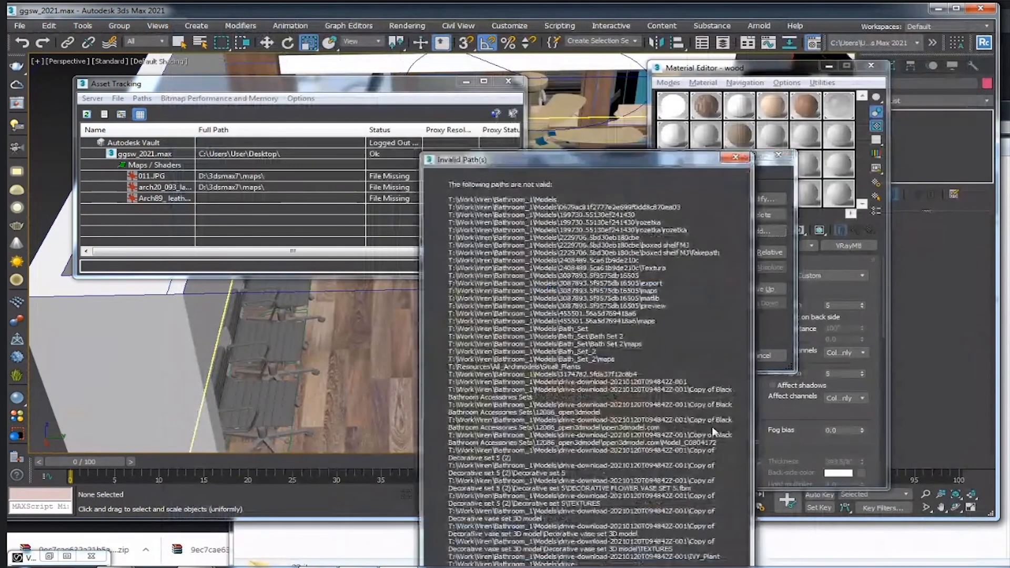
- Dismiss the list of invalid paths, then close Asset Tracking and the Material Editor
left_click_drag(578, 159, 567, 38)
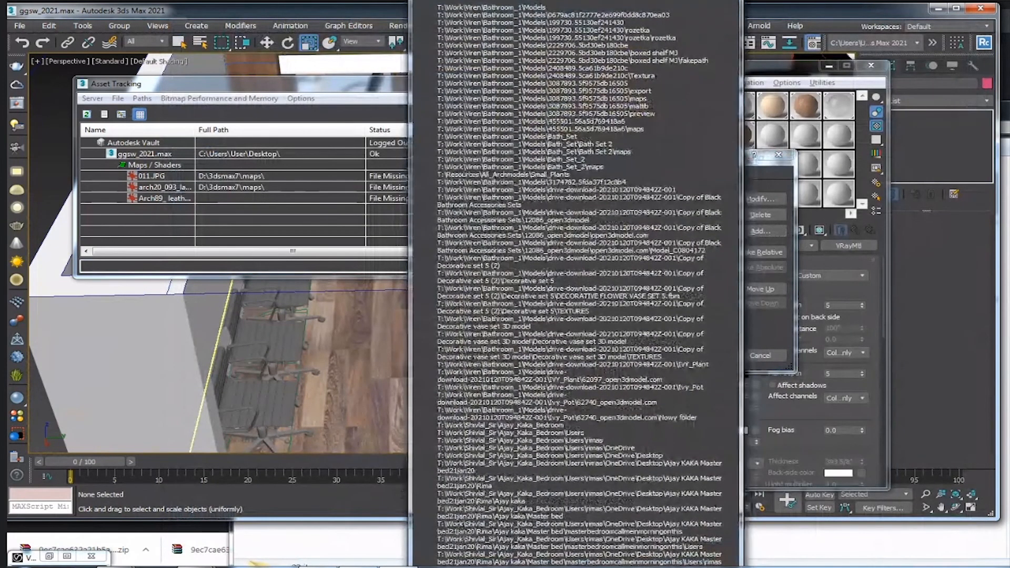
left_click_drag(518, 0, 521, 21)
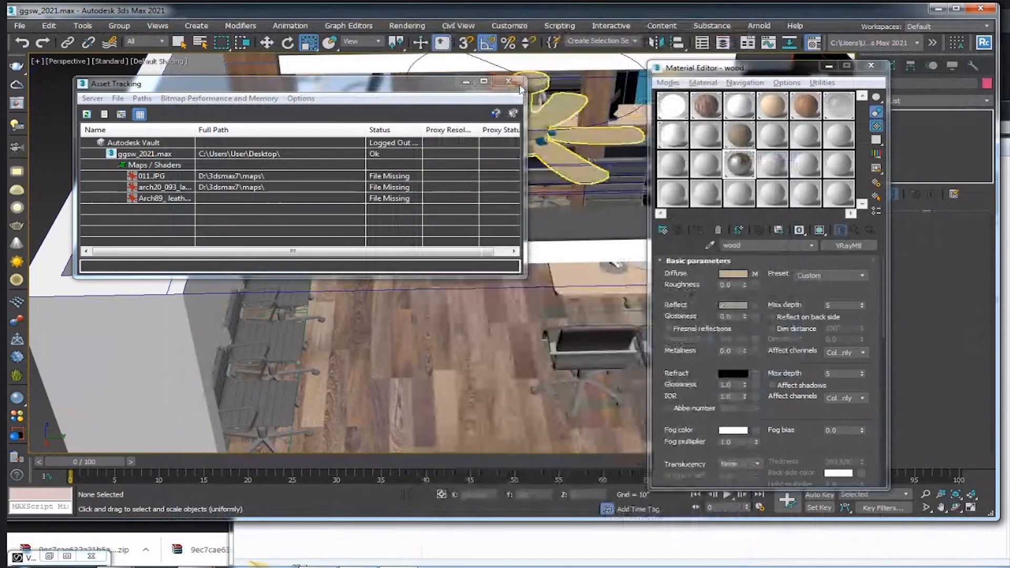
left_click(518, 84)
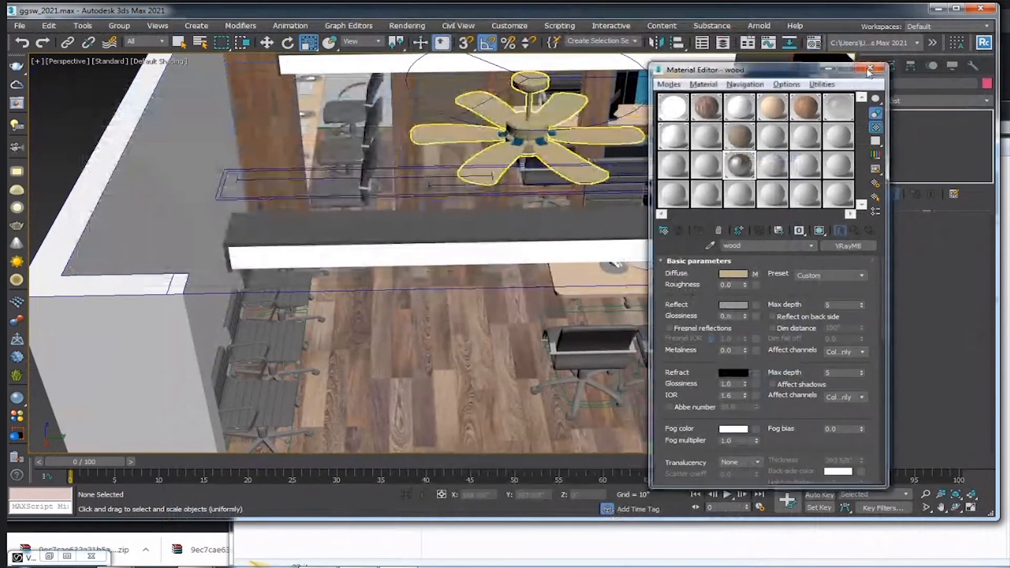
left_click(869, 70)
- Select the keyboard on the office desk and change the unused 11 - Default material to VRayMtl
scroll(421, 254, "down", 3)
middle_click_drag(526, 287, 579, 254, "alt")
scroll(568, 247, "up", 3)
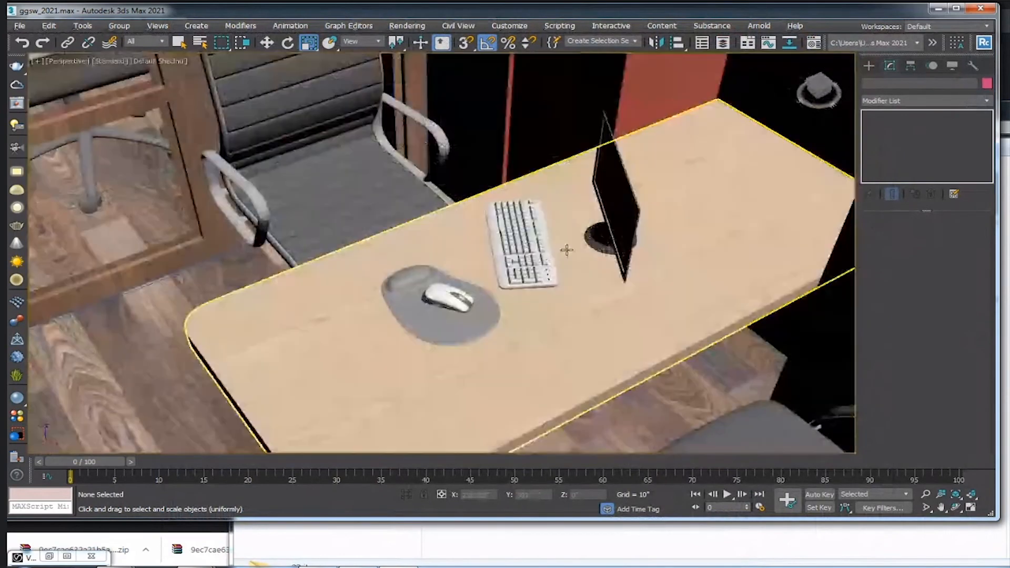
left_click(521, 245)
left_click(814, 43)
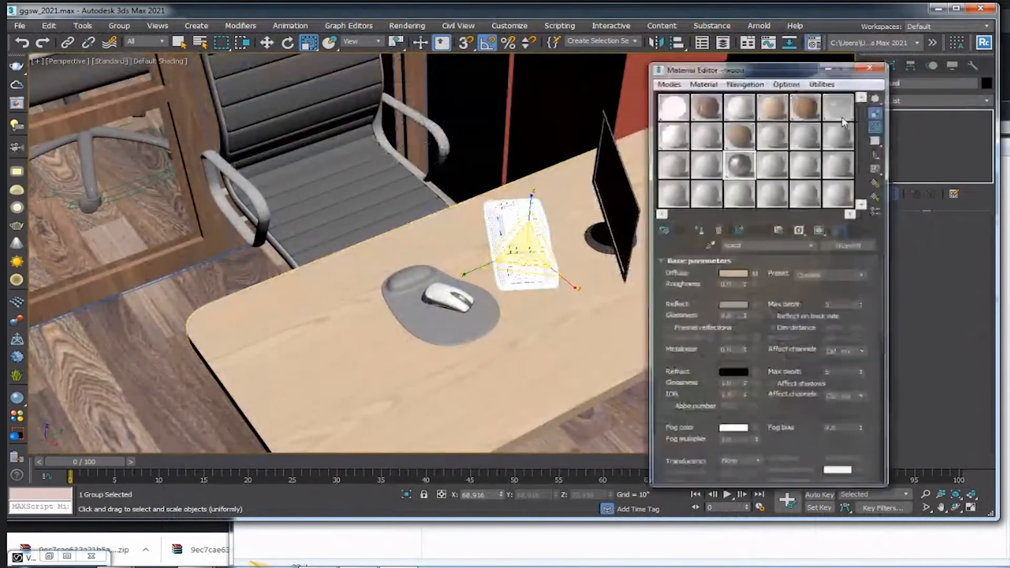
left_click(843, 249)
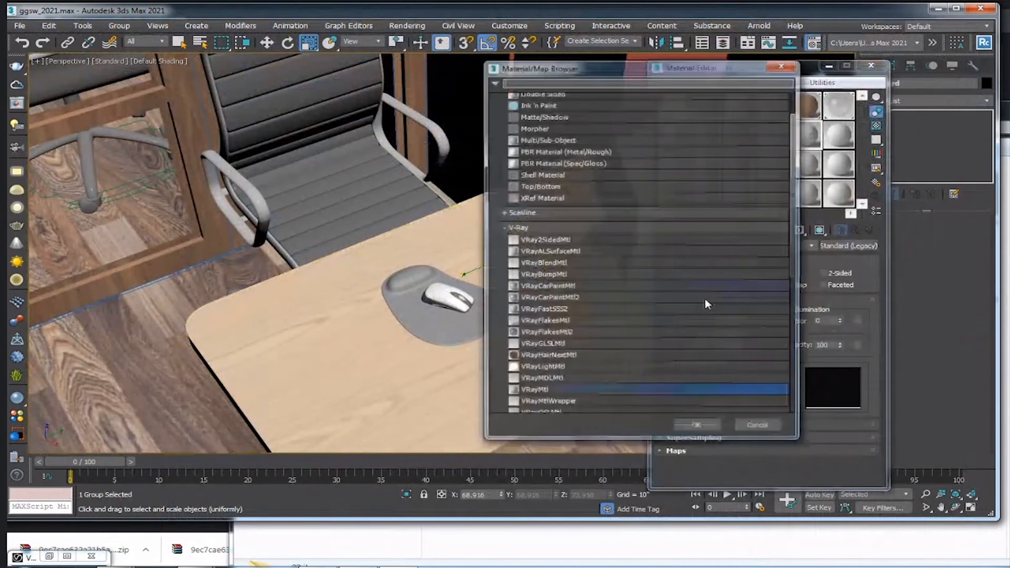
double_click(678, 384)
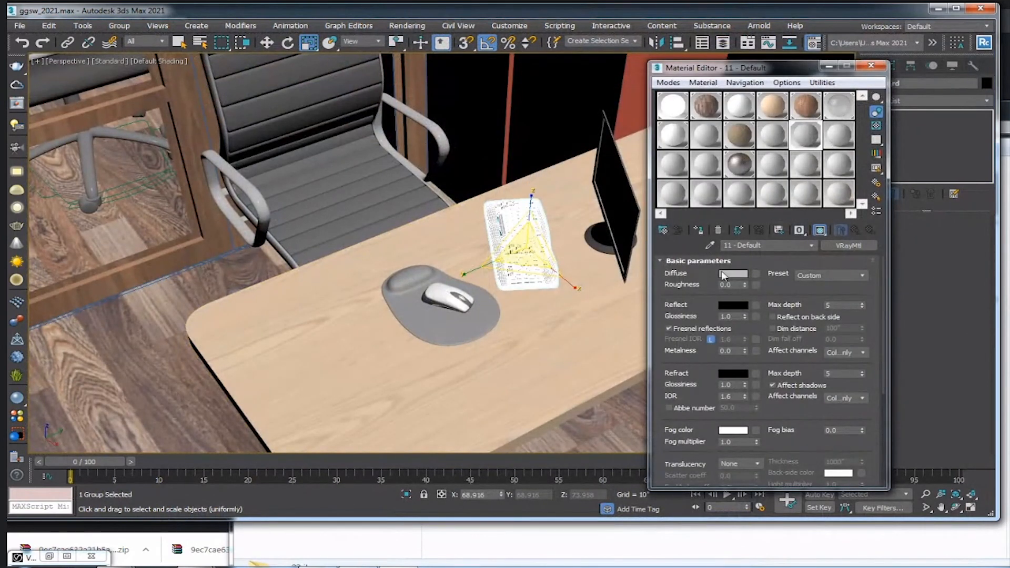
- Give the material black diffuse, white reflection and 0.7 glossiness, and assign it to the keyboard
left_click(734, 306)
left_click_drag(383, 38, 383, 126)
left_click(486, 136)
left_click(738, 273)
left_click(386, 36)
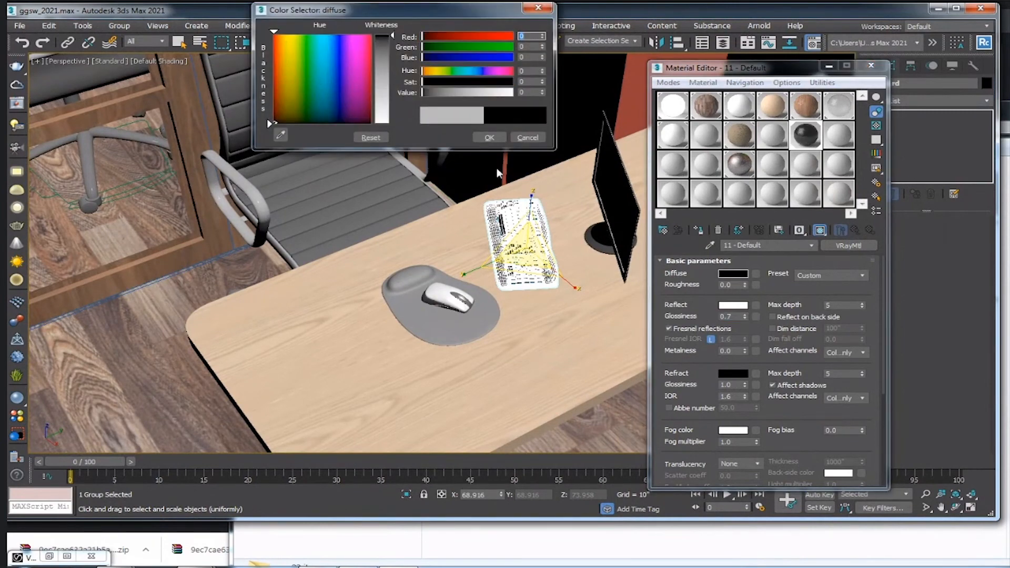
left_click(488, 138)
left_click(512, 143)
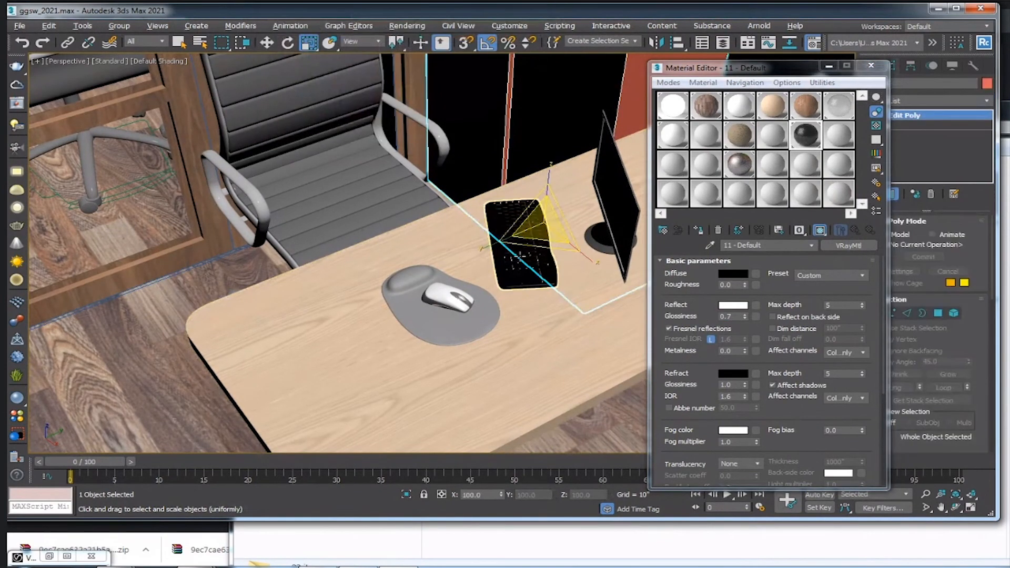
- Select the cream top and the dark red panels of the low cabinet beside the desk
scroll(541, 222, "down", 15)
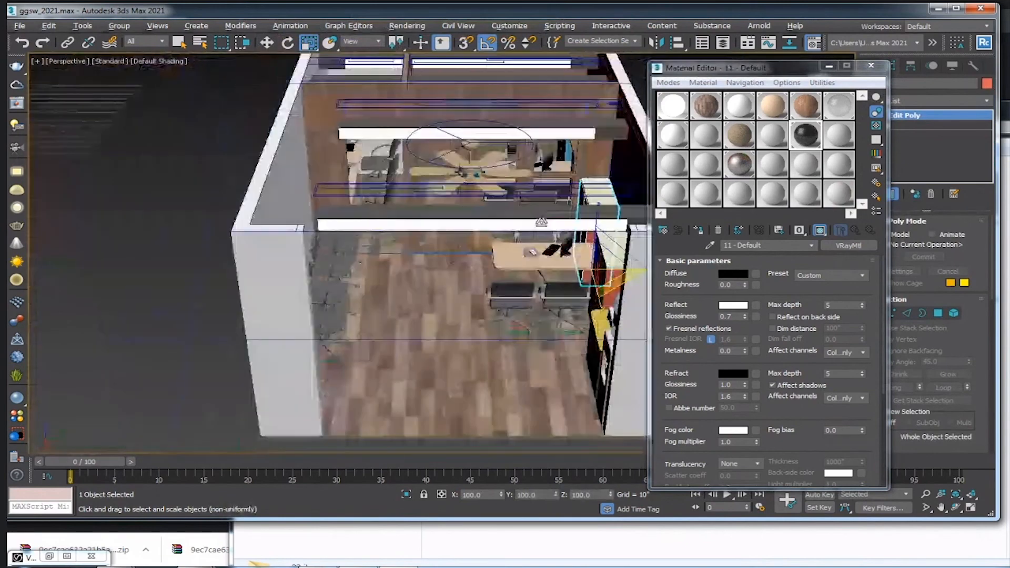
scroll(541, 222, "down", 4)
middle_click_drag(542, 222, 497, 237, "alt")
middle_click_drag(495, 137, 509, 252)
scroll(484, 220, "up", 3)
scroll(509, 252, "down", 3)
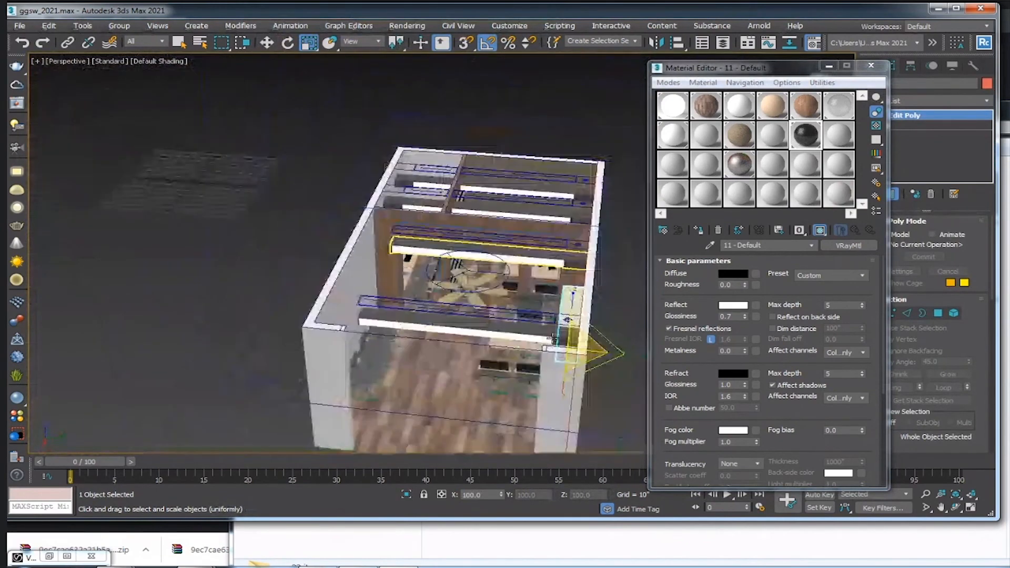
middle_click_drag(567, 319, 463, 278, "alt")
scroll(523, 263, "up", 4)
scroll(481, 293, "up", 4)
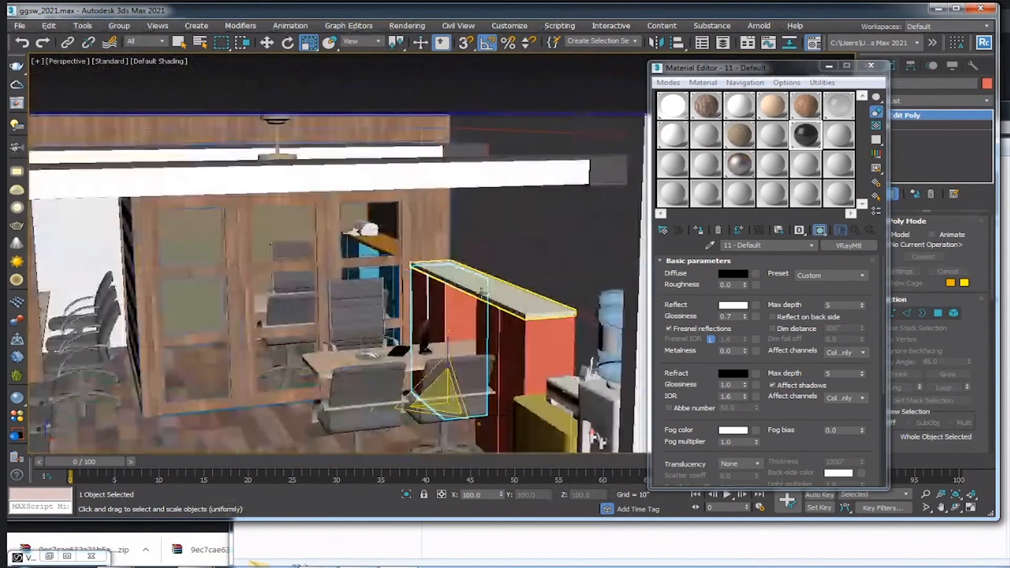
scroll(481, 293, "up", 2)
left_click(468, 285)
scroll(468, 285, "up", 2)
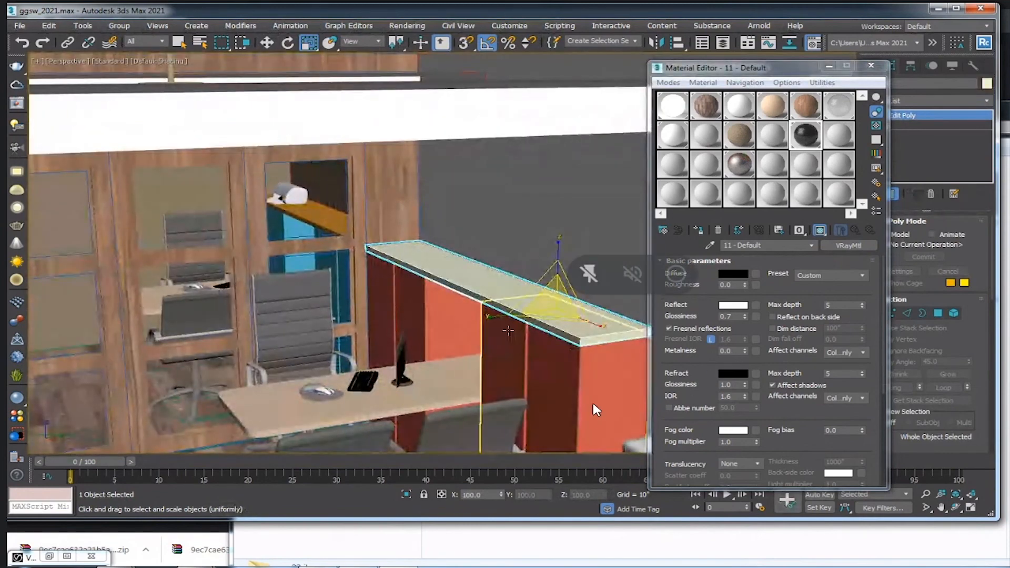
left_click(508, 331, "ctrl")
left_click(395, 290, "ctrl")
- Add the orange-topped blue cabinet pieces behind the partition to the selection, making six selected objects
middle_click_drag(389, 288, 632, 264, "alt")
left_click(484, 318, "ctrl")
left_click(481, 353, "ctrl")
left_click(184, 376, "ctrl")
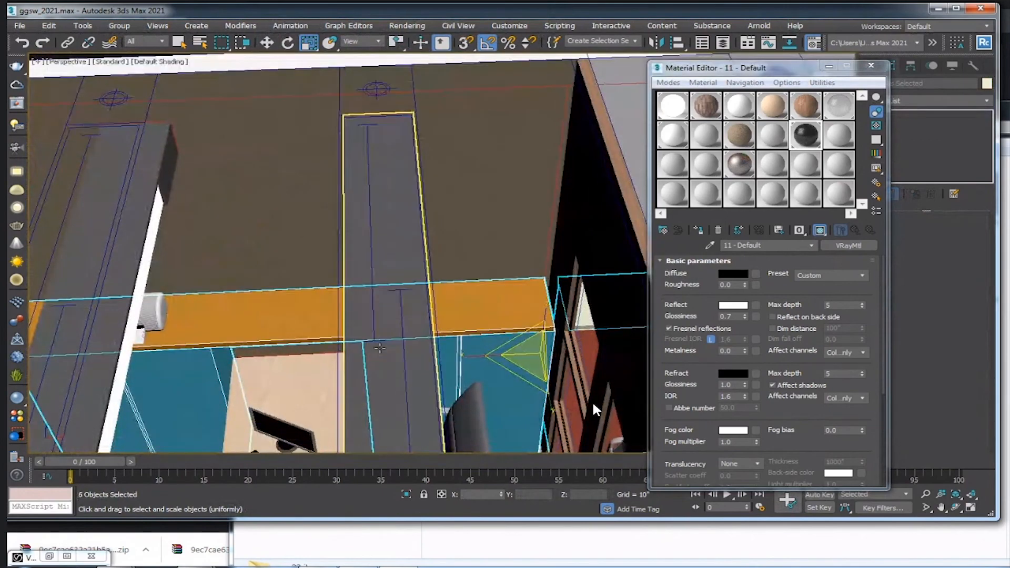
scroll(379, 348, "down", 4)
middle_click_drag(380, 348, 336, 316, "alt")
middle_click_drag(421, 316, 268, 294)
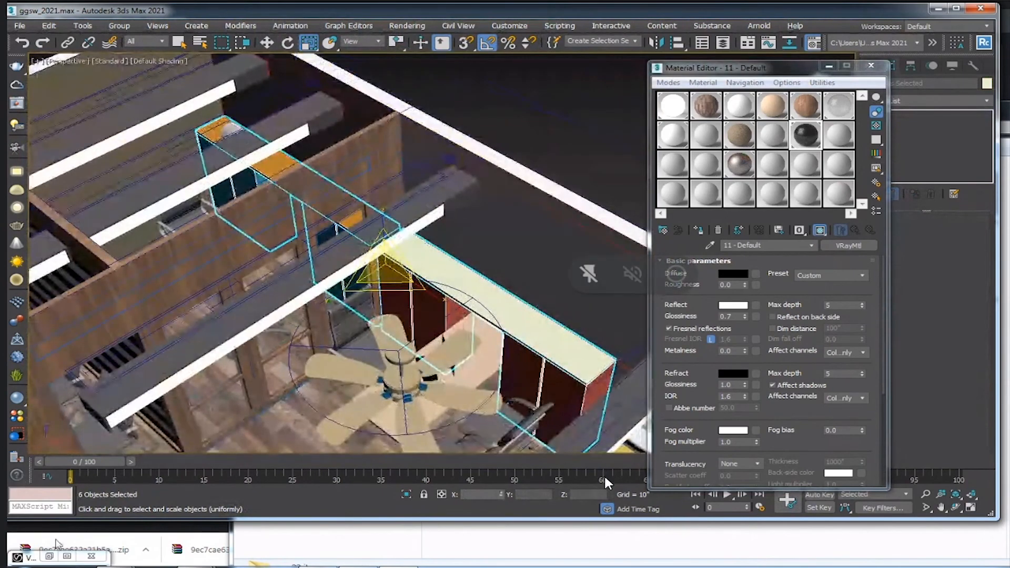
- Apply Laminate_D02_120cm from the V-Ray Wood & Laminate library to the selected cabinets
left_click(49, 556)
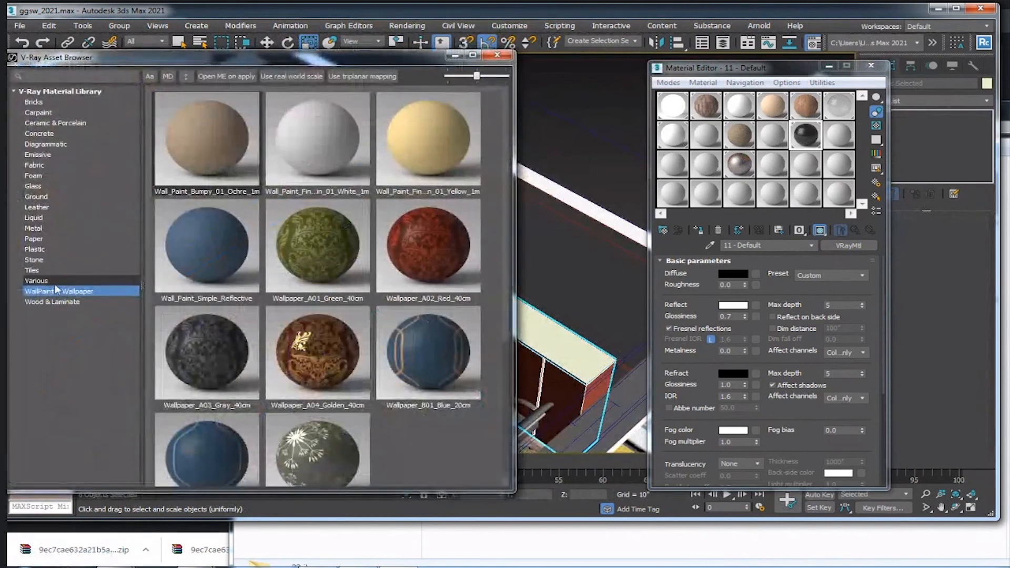
left_click(52, 302)
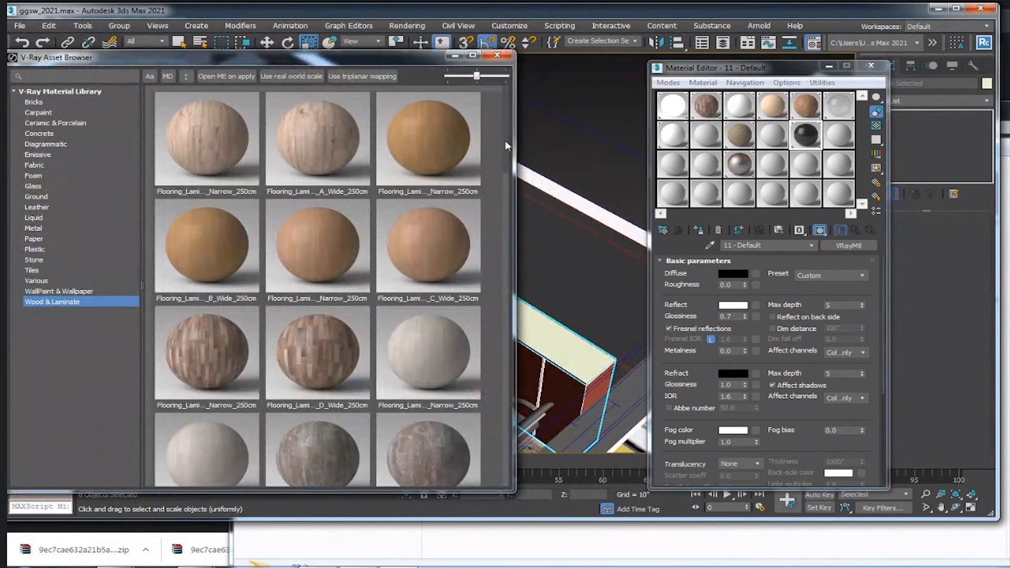
left_click_drag(505, 140, 516, 381)
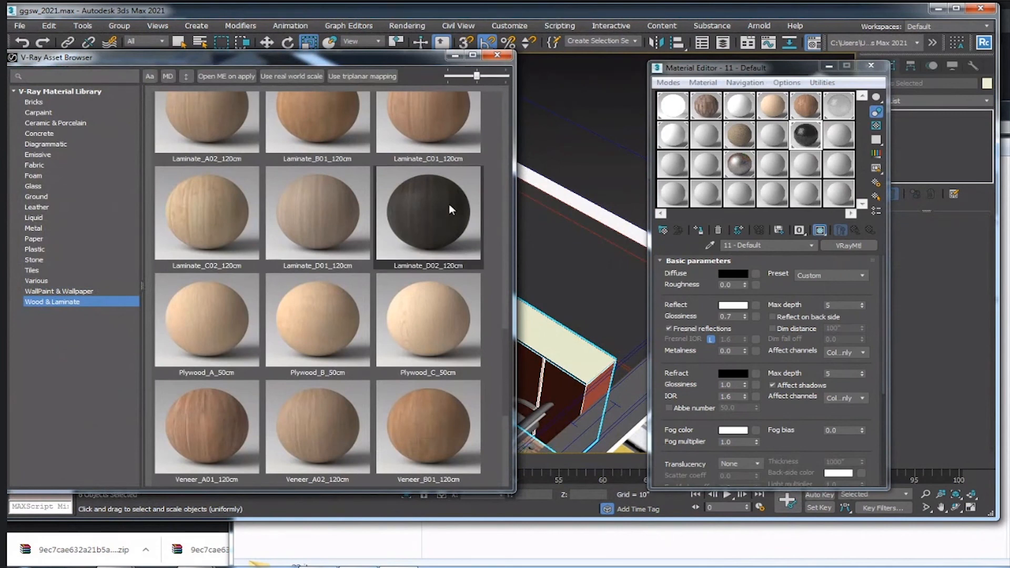
right_click(451, 209)
left_click(489, 233)
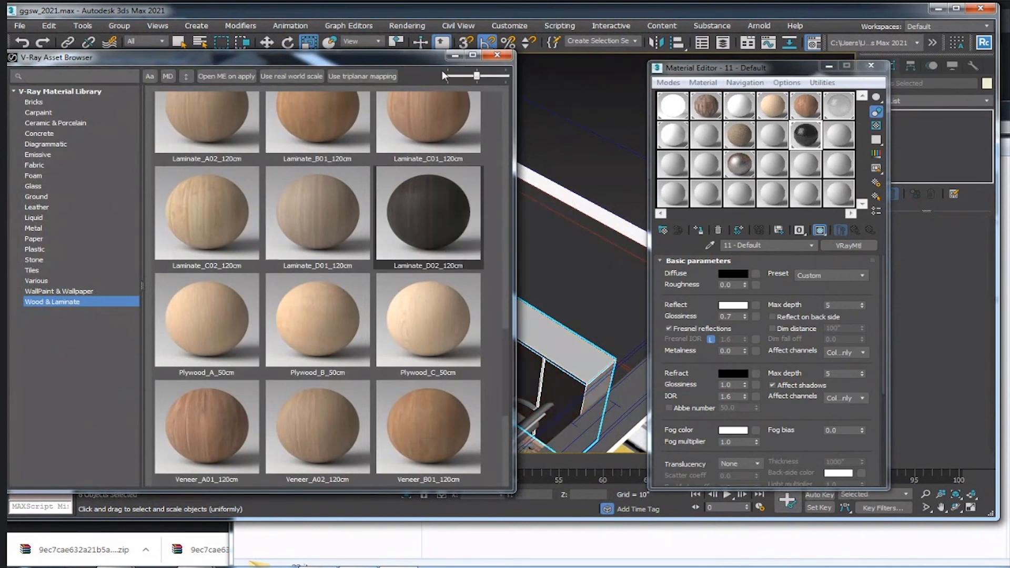
left_click(454, 56)
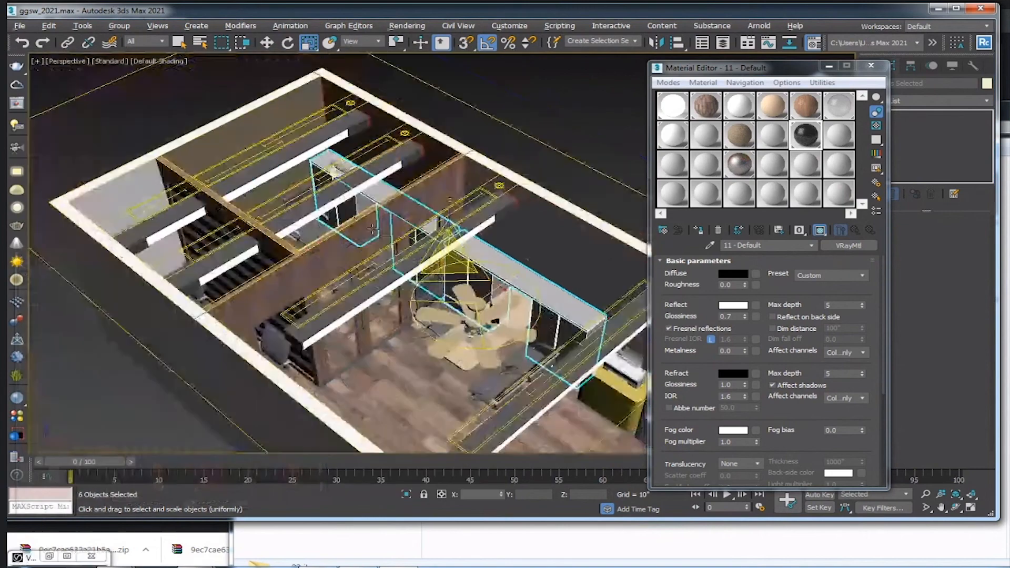
- Add a UVW Map modifier to the six selected cabinet objects and set its mapping to Box
left_click(829, 66)
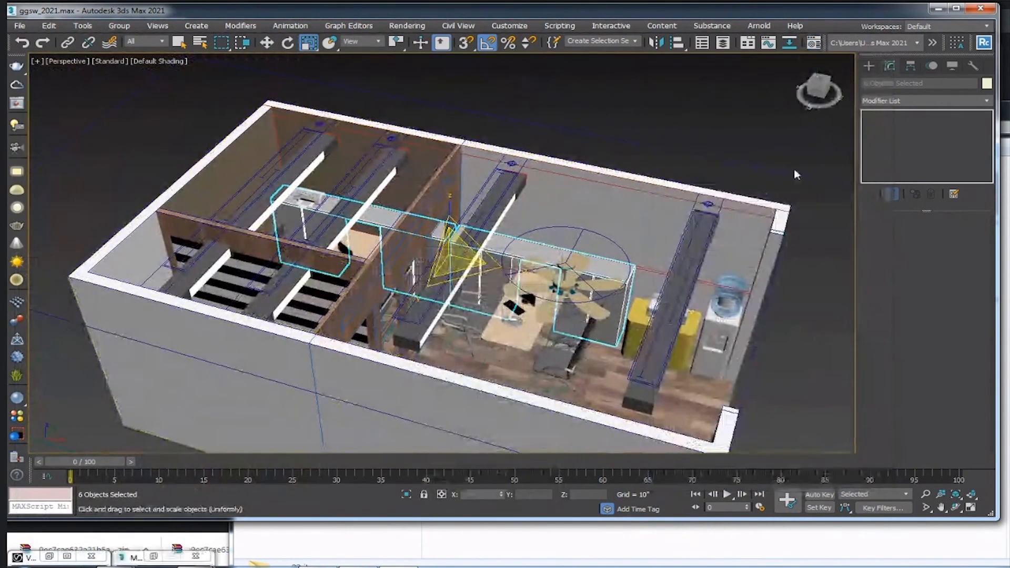
left_click(926, 100)
scroll(915, 263, "down", 20)
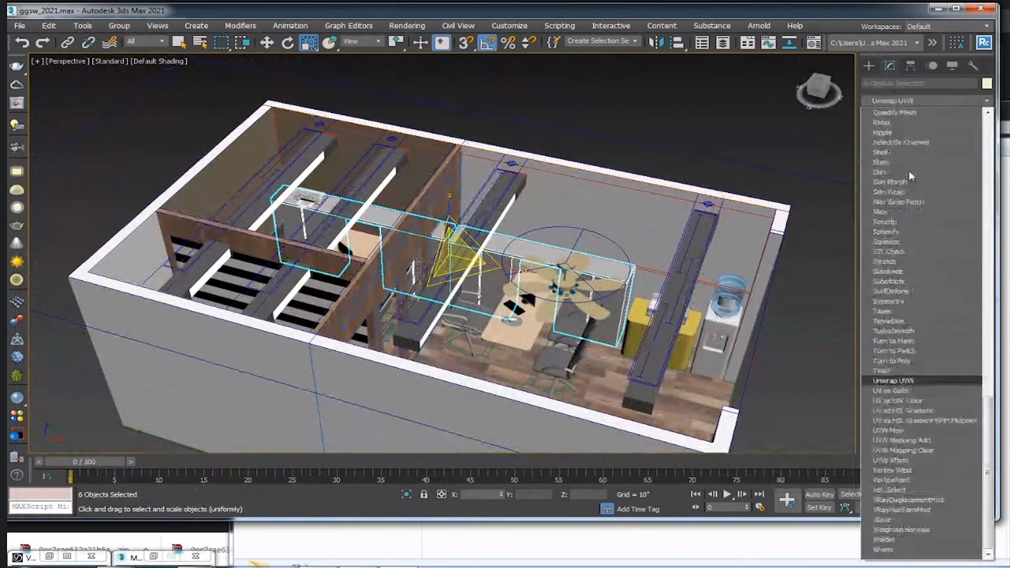
left_click(895, 430)
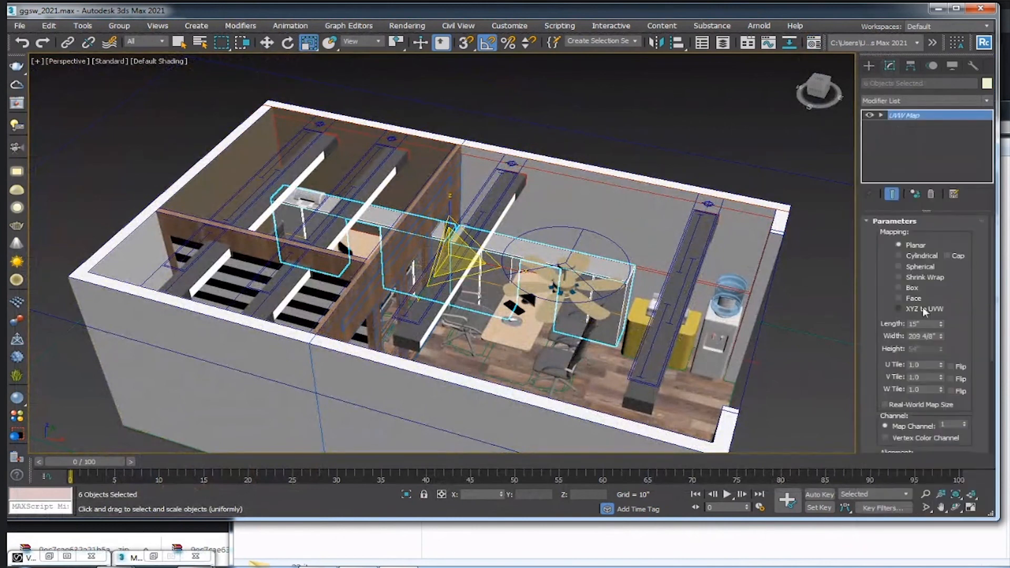
left_click(911, 288)
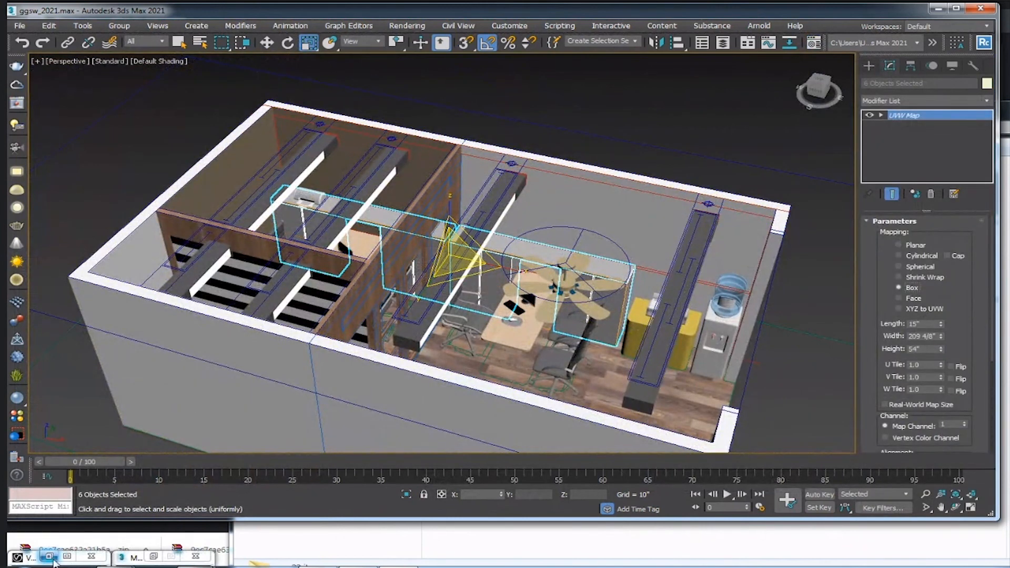
- Sample the cabinets' laminate material into an empty Material Editor slot and show its texture in the viewport
left_click(32, 557)
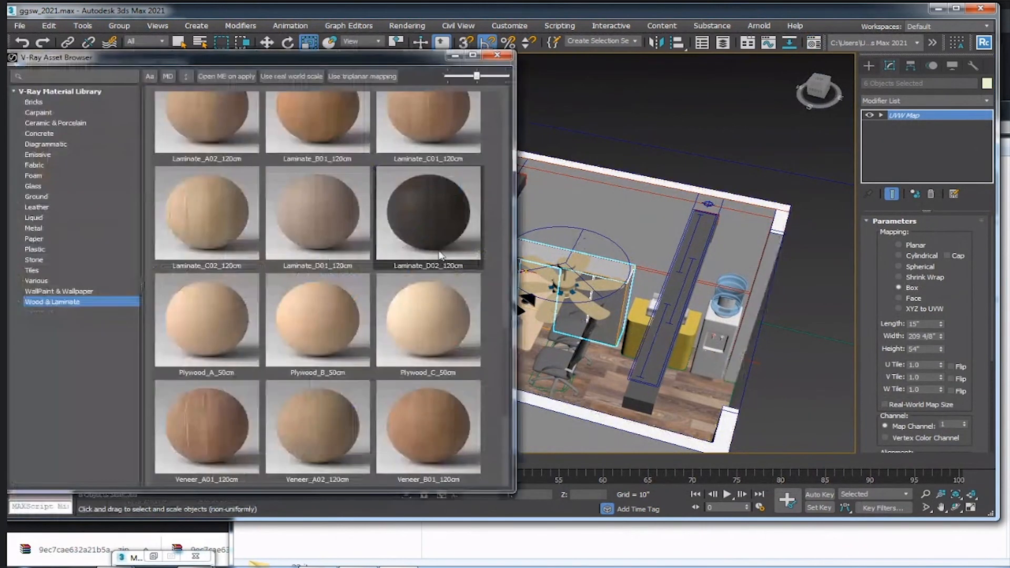
left_click(455, 55)
key("m")
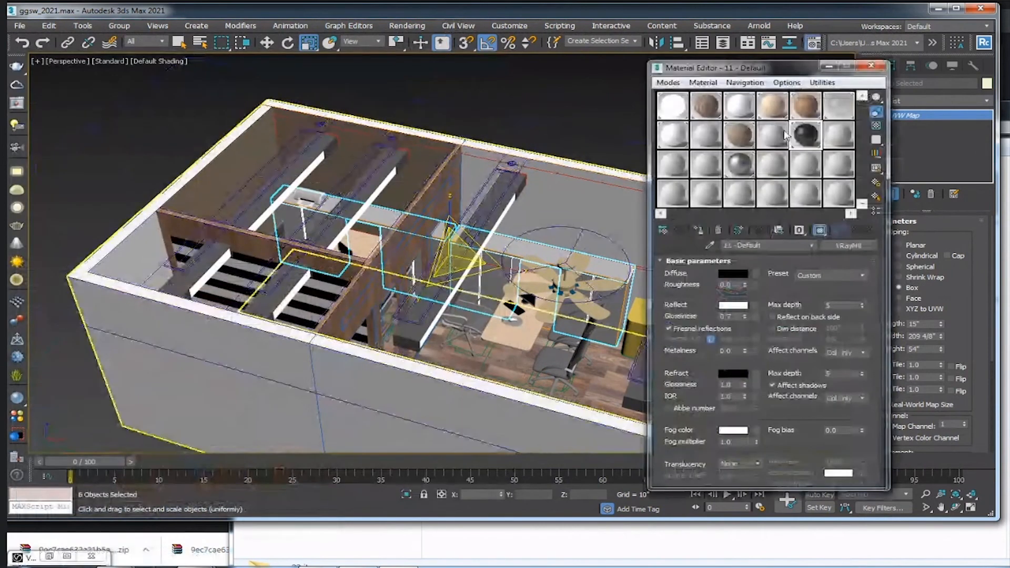
left_click(746, 195)
left_click(710, 246)
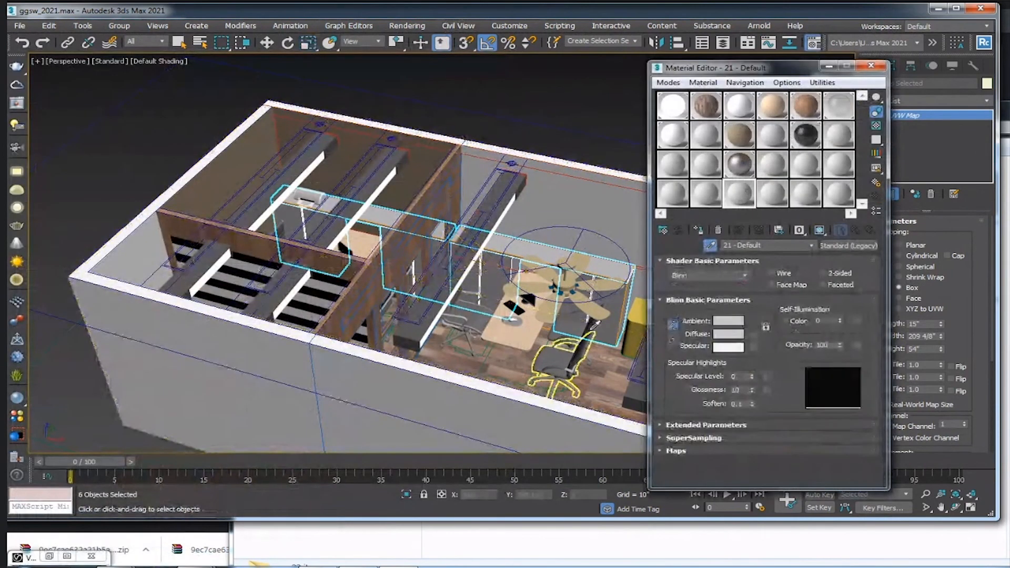
left_click(515, 287)
key("r")
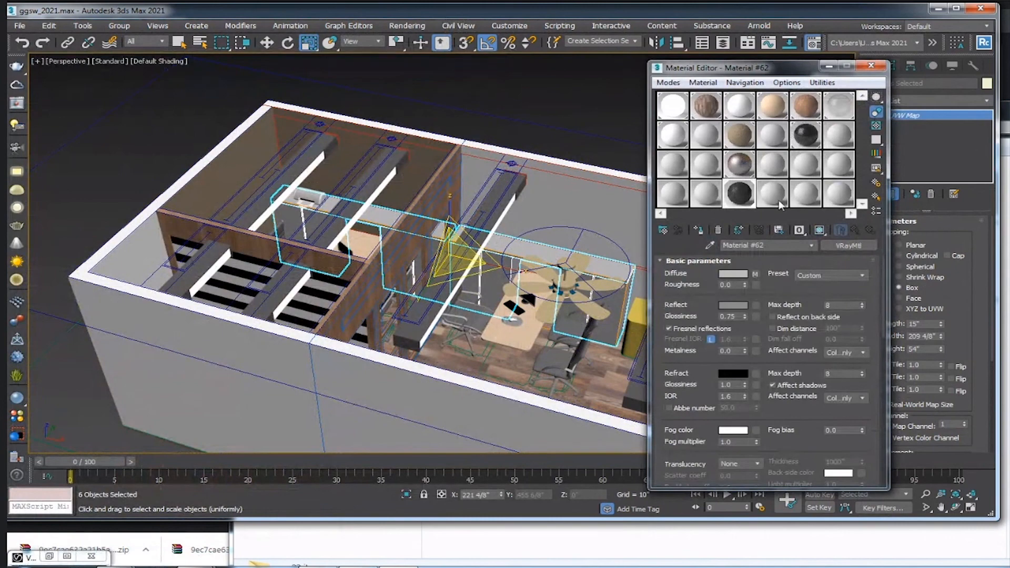
left_click(819, 231)
key("z")
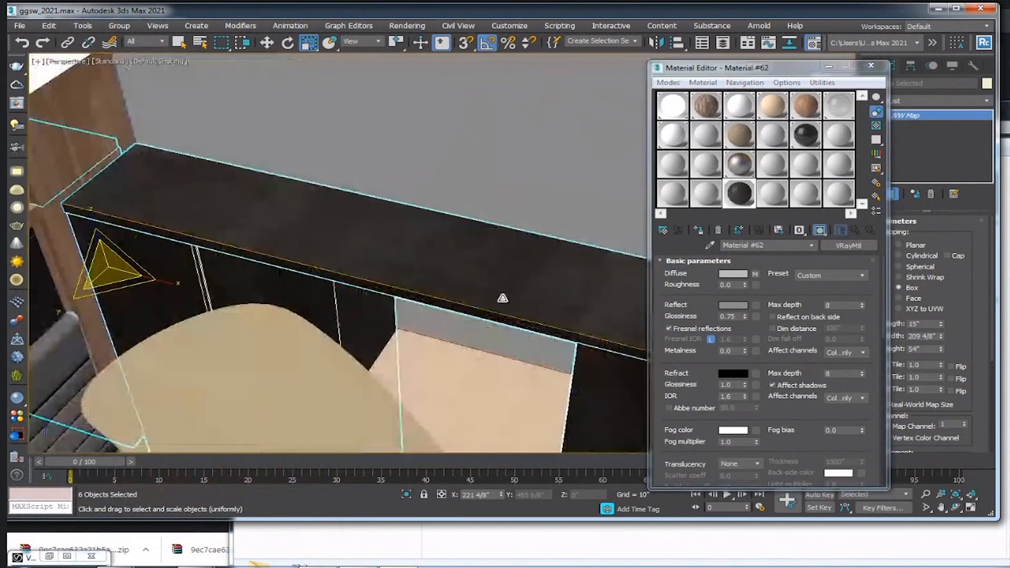
scroll(354, 276, "up", 3)
middle_click_drag(337, 257, 388, 242, "alt")
scroll(388, 244, "down", 5)
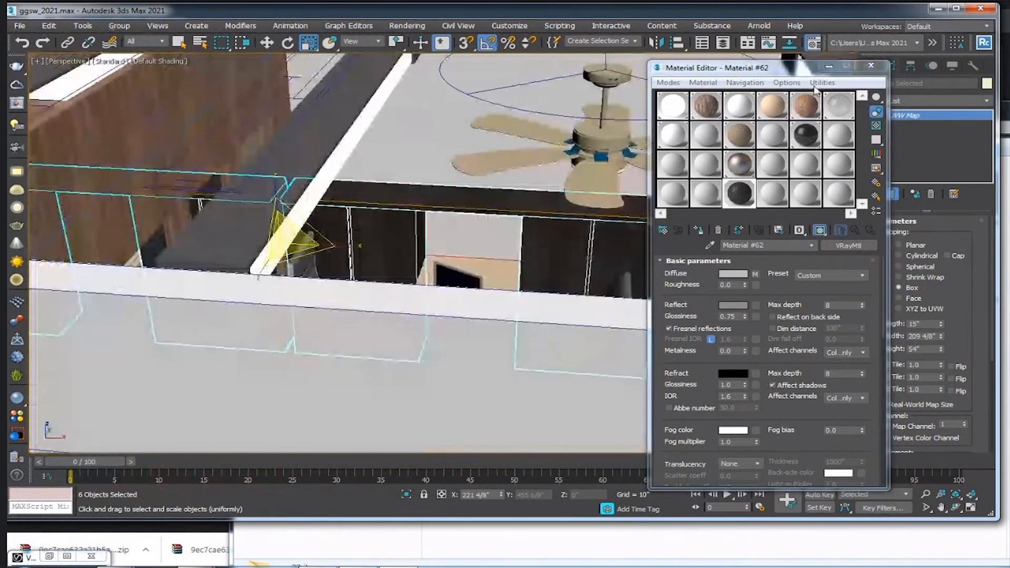
left_click(831, 64)
- Scale the UVW Map gizmo of the six cabinet objects to about 30% along X
middle_click_drag(642, 205, 639, 251, "alt")
scroll(639, 247, "down", 4)
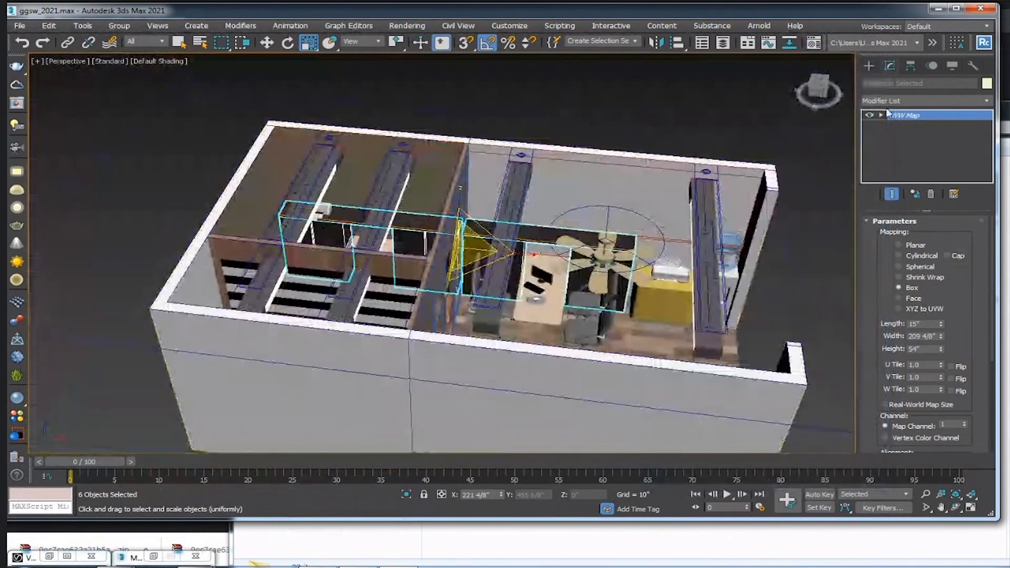
left_click(883, 117)
left_click(904, 125)
middle_click_drag(463, 284, 474, 304, "alt")
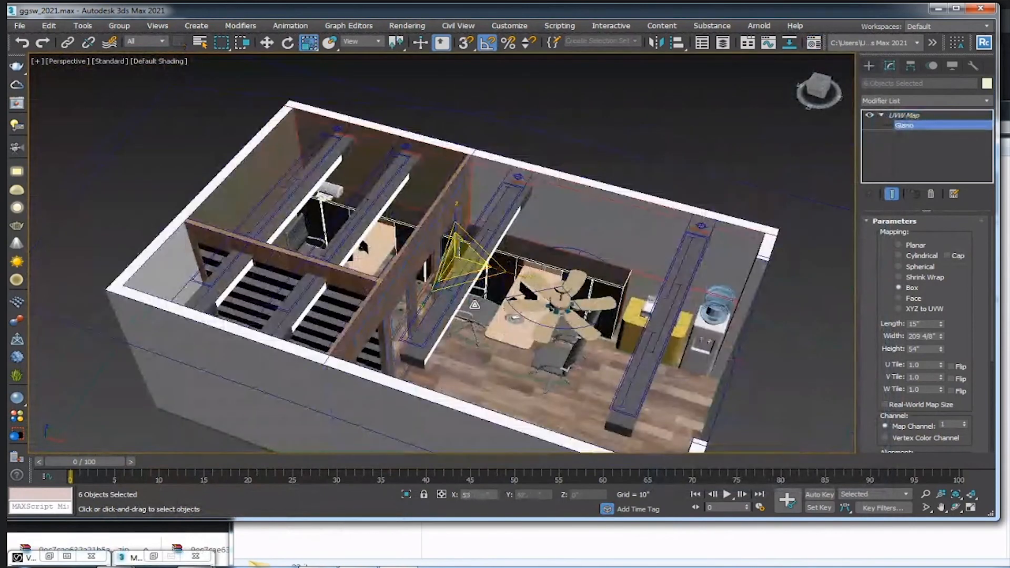
scroll(466, 270, "up", 10)
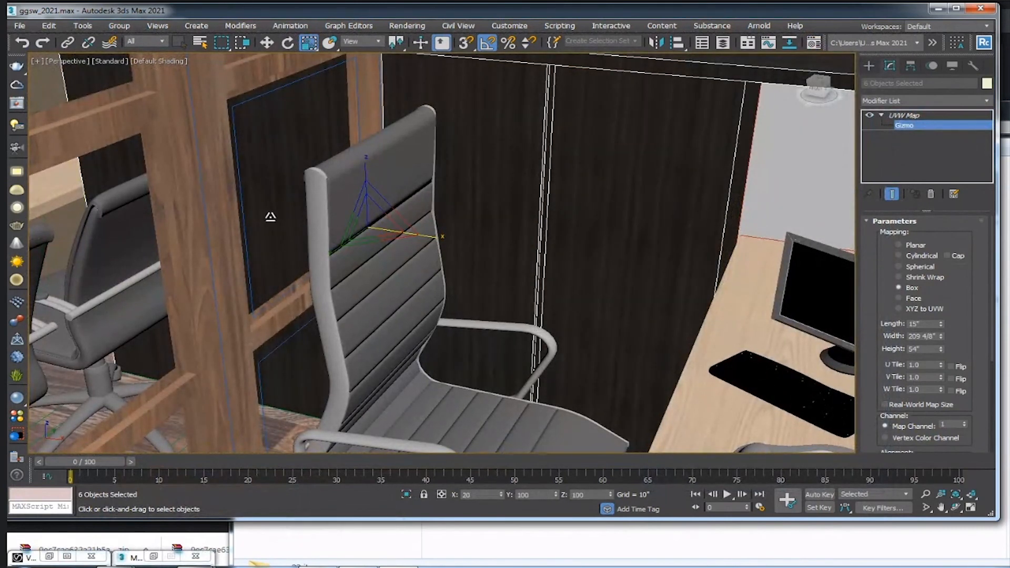
scroll(460, 207, "down", 5)
middle_click_drag(461, 205, 457, 244, "alt")
scroll(505, 236, "up", 3)
scroll(559, 230, "down", 3)
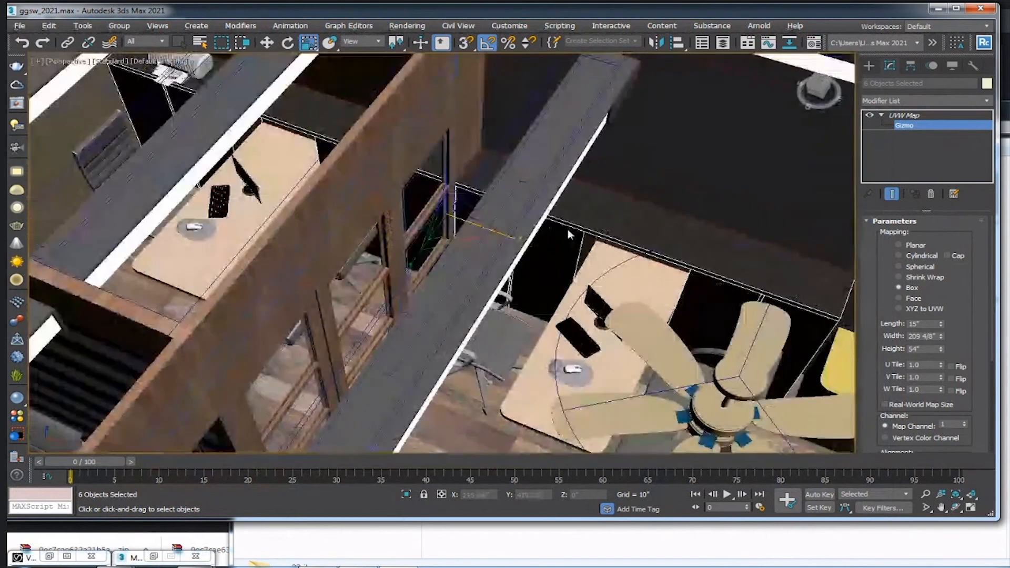
- Rotate the cabinets' mapping gizmo about its vertical axis and scale it to about 230% along Y
scroll(567, 229, "down", 2)
key("e")
left_click_drag(485, 253, 486, 261)
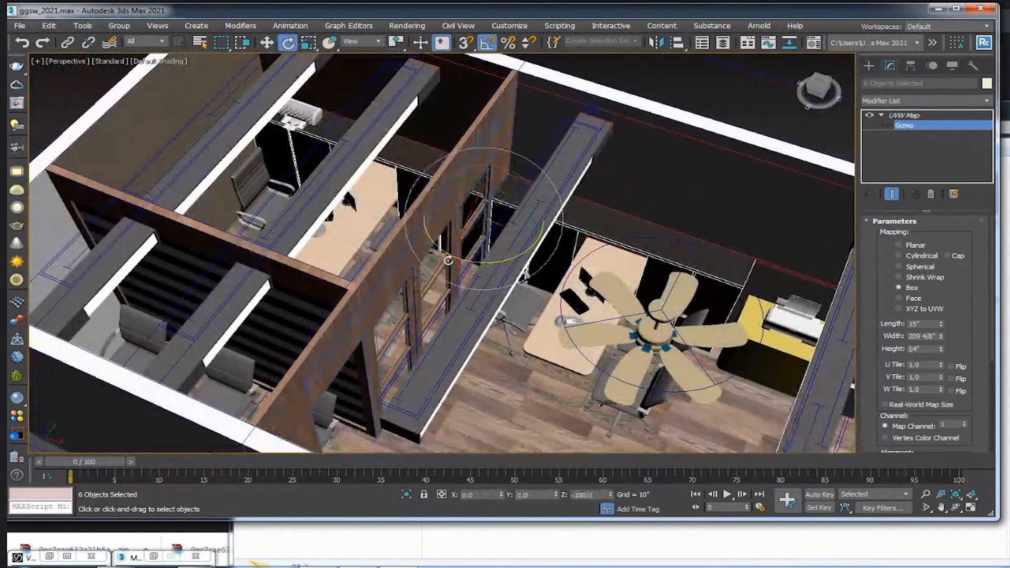
key("r")
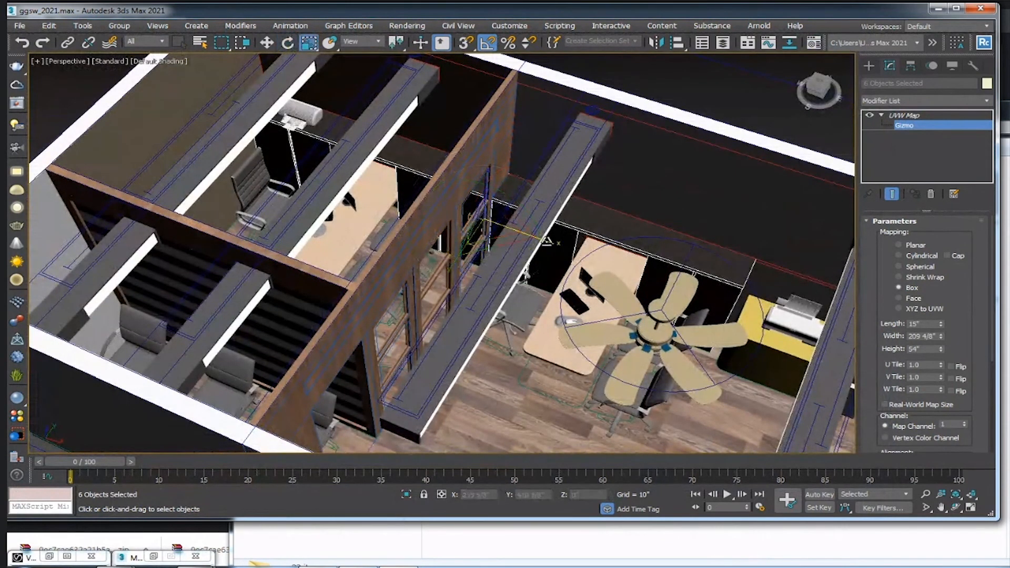
left_click_drag(446, 266, 428, 311)
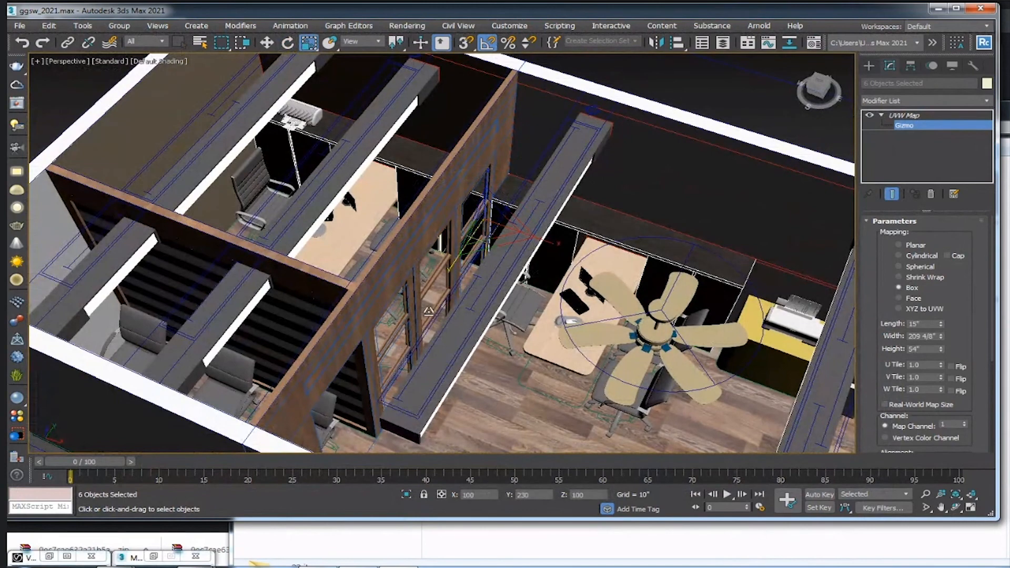
scroll(557, 223, "up", 4)
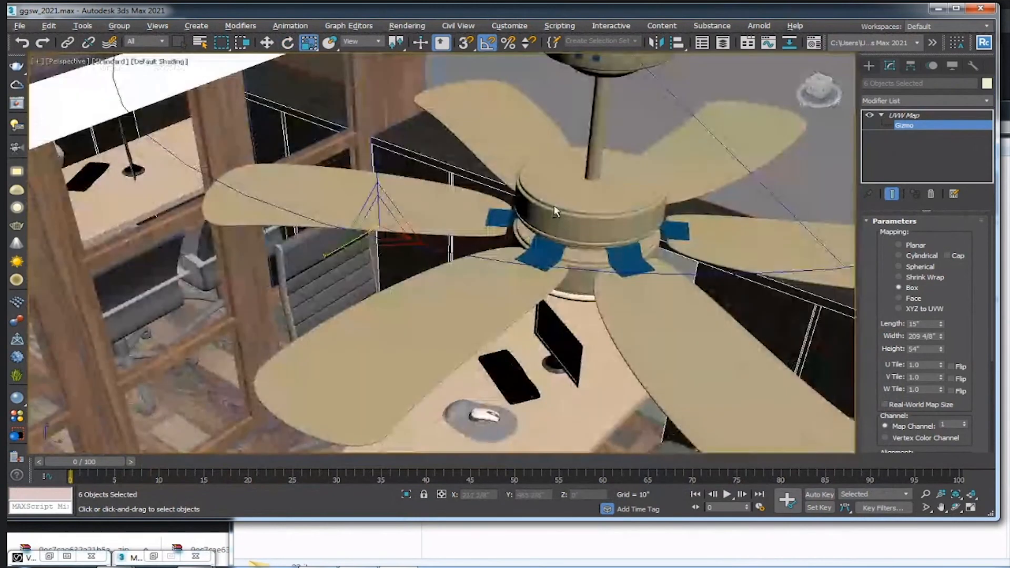